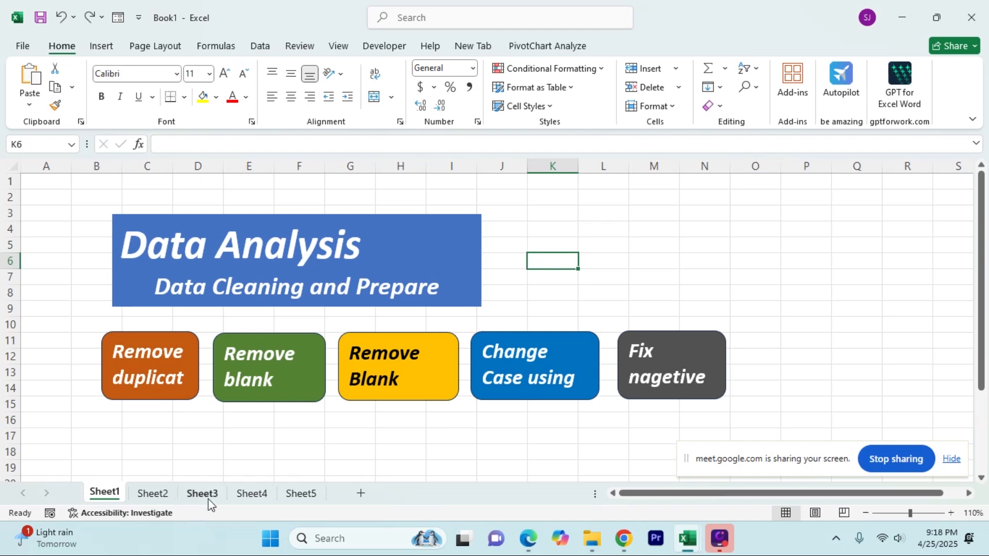
Open Sheet3 and select the whole product table B2:G11 to review its records
click(203, 495)
click(201, 310)
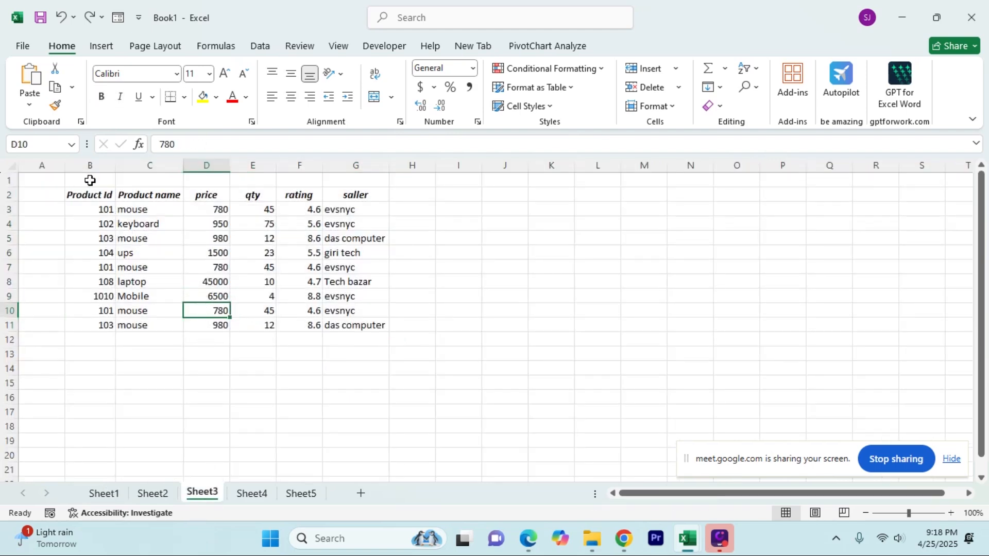
drag(89, 196, 354, 326)
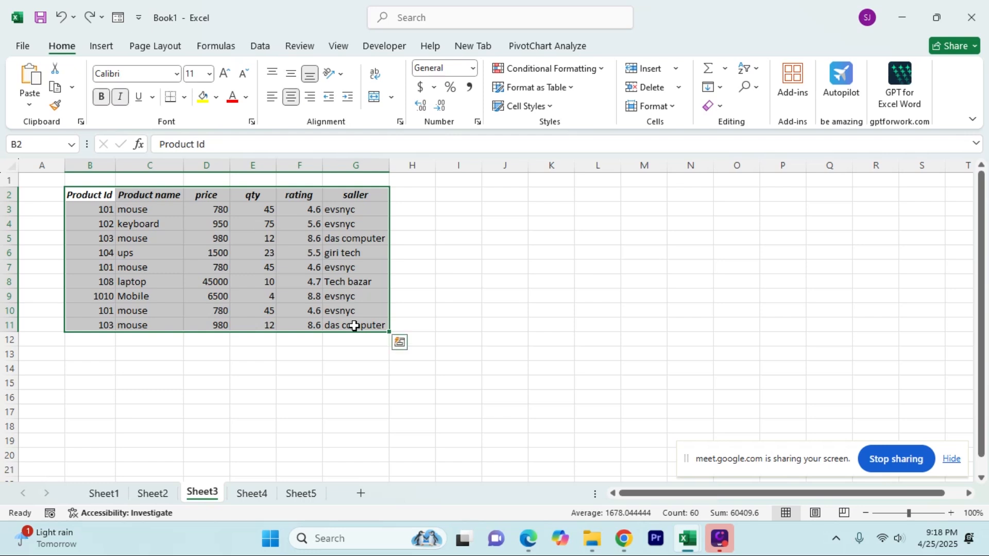
Return to Sheet1 and look over the Data Analysis title and the data cleaning topic boxes
click(104, 494)
click(465, 253)
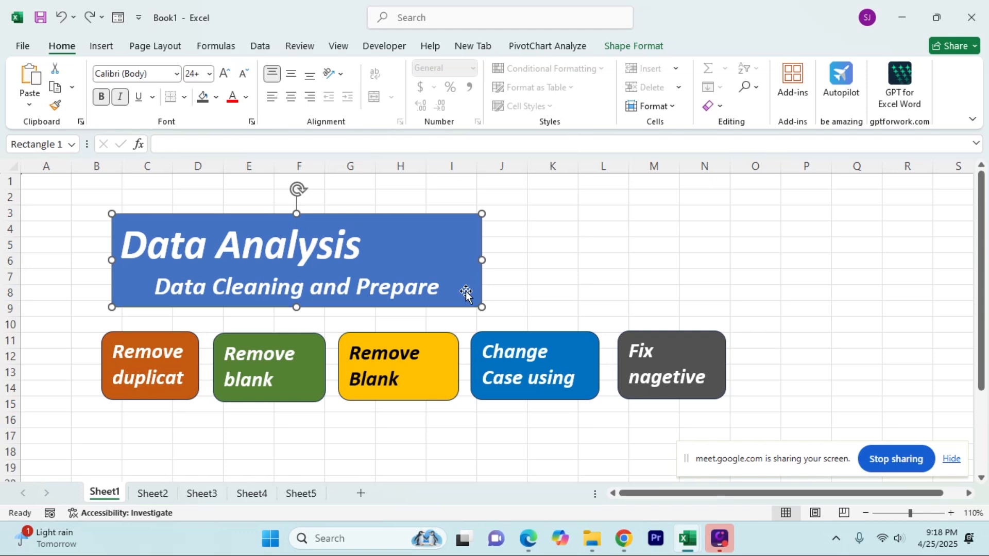
click(351, 439)
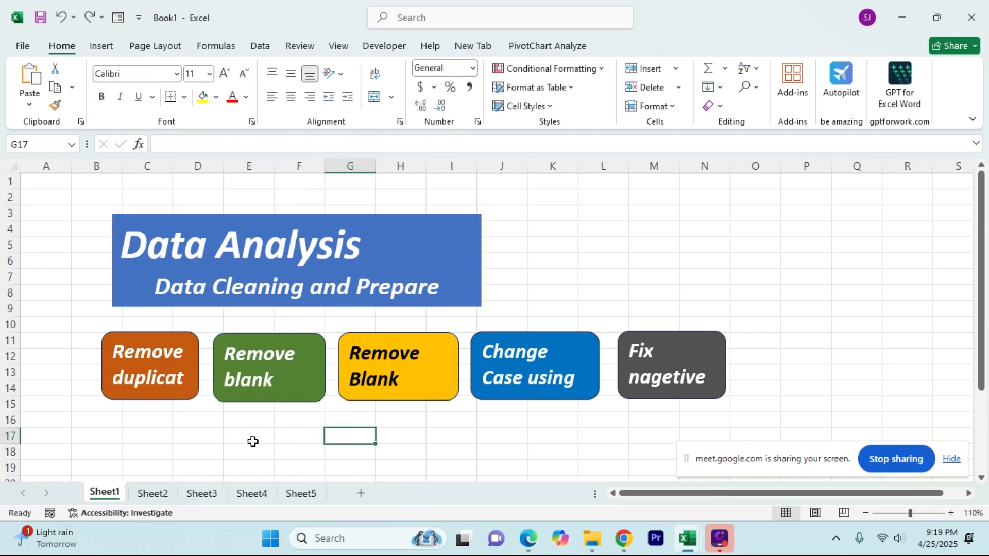
click(231, 449)
click(311, 437)
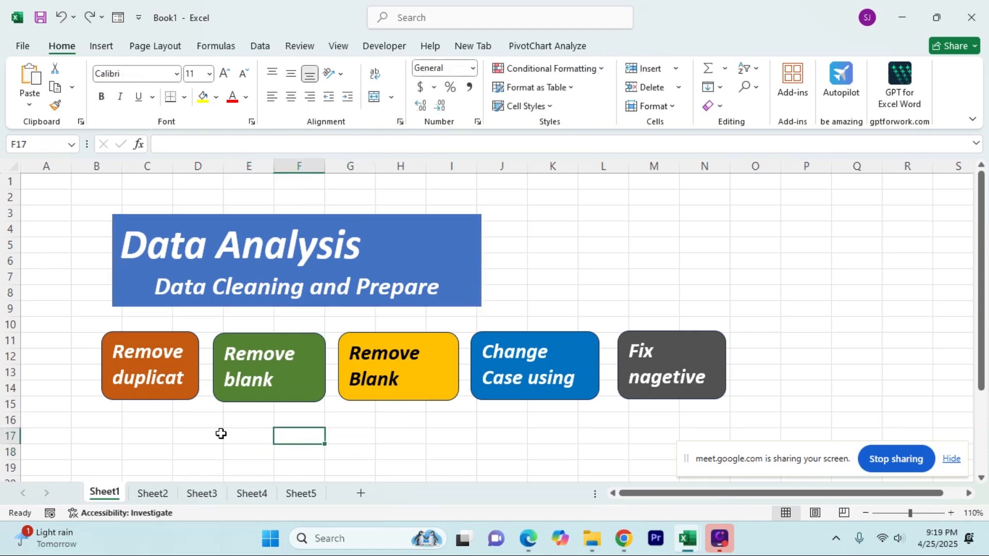
drag(203, 436, 411, 460)
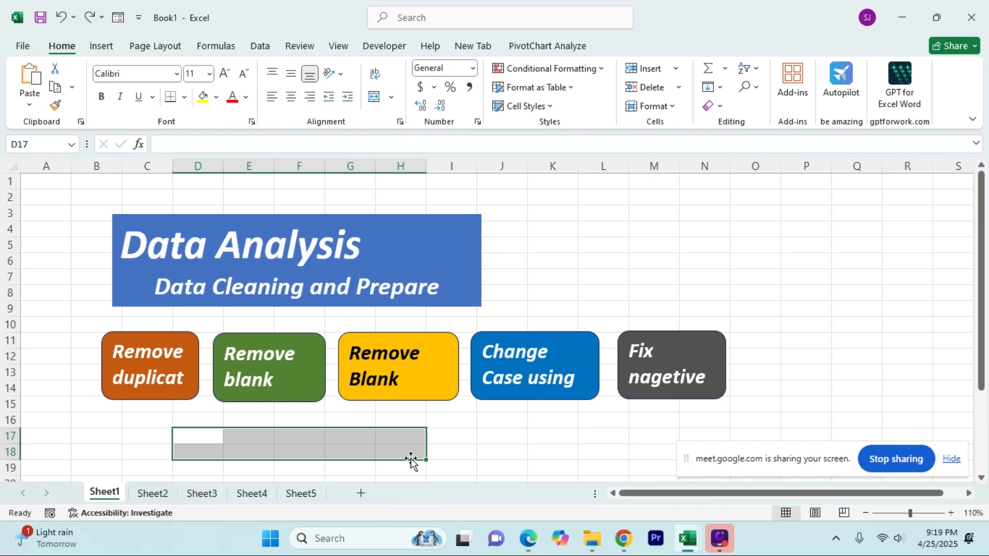
click(489, 450)
drag(531, 213, 735, 272)
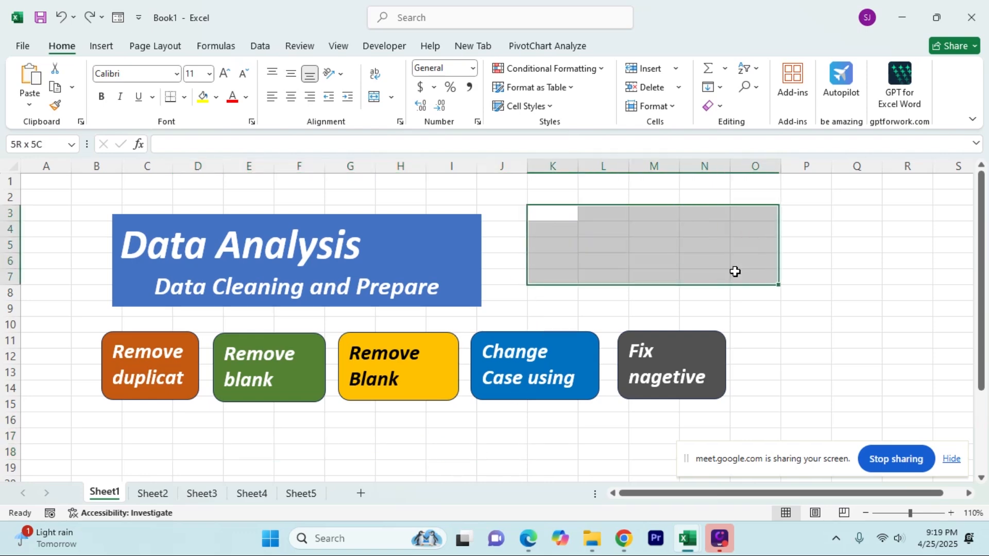
Examine the contact list on Sheet2 against the Data Analysis title on Sheet1, ending on Sheet1
click(165, 493)
click(175, 283)
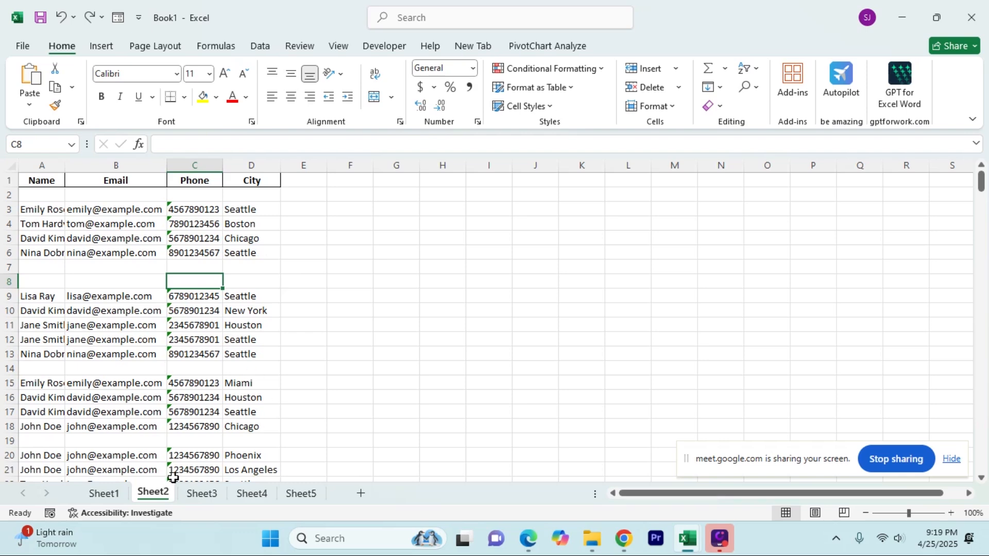
click(106, 494)
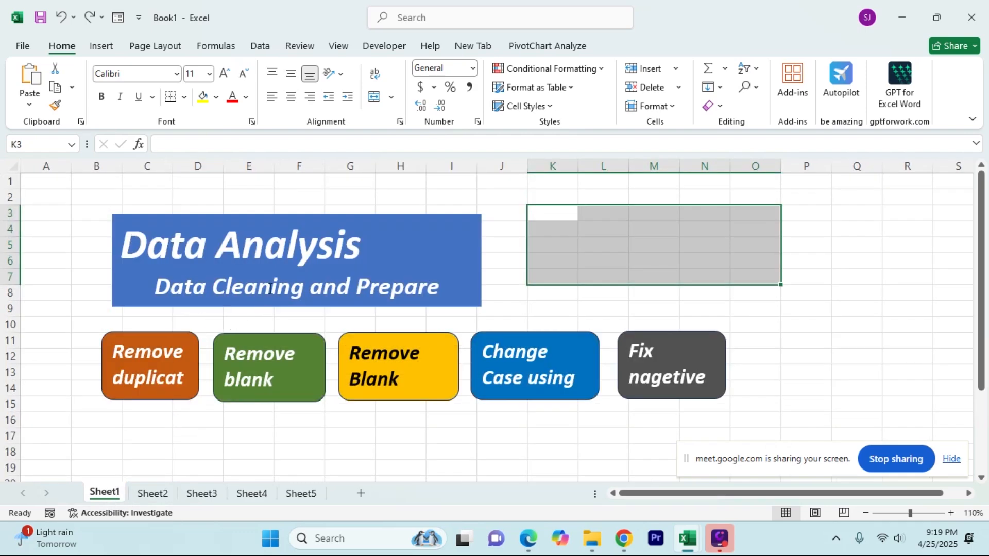
click(309, 247)
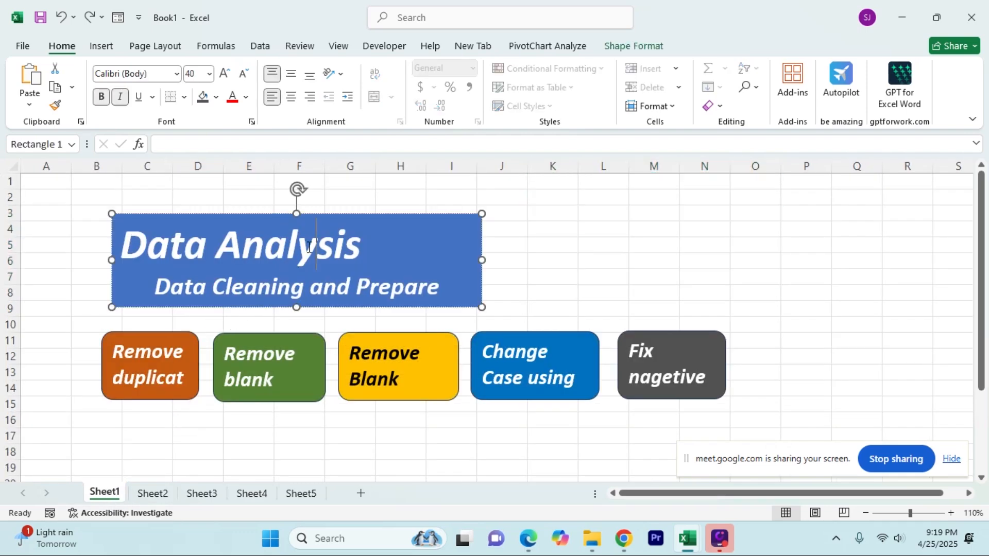
click(248, 321)
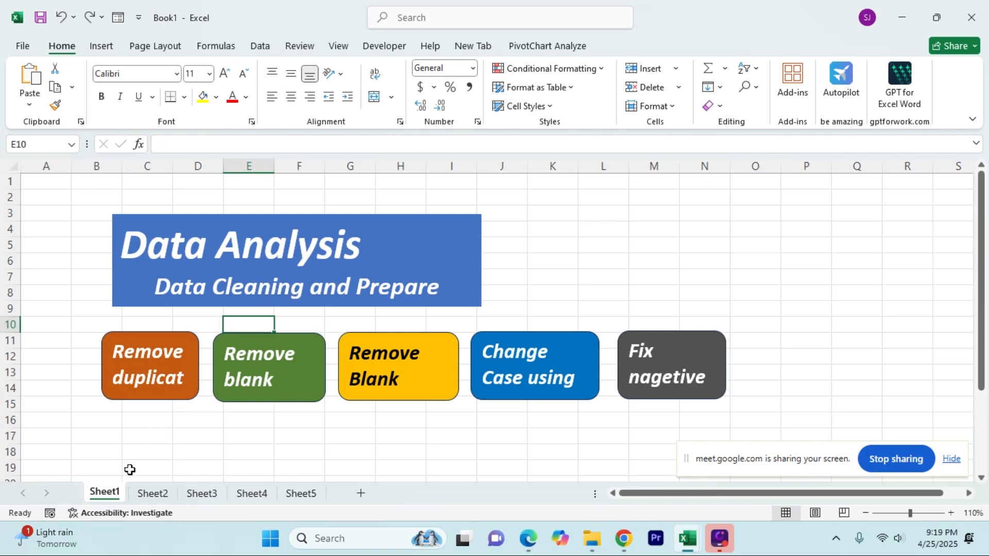
click(151, 493)
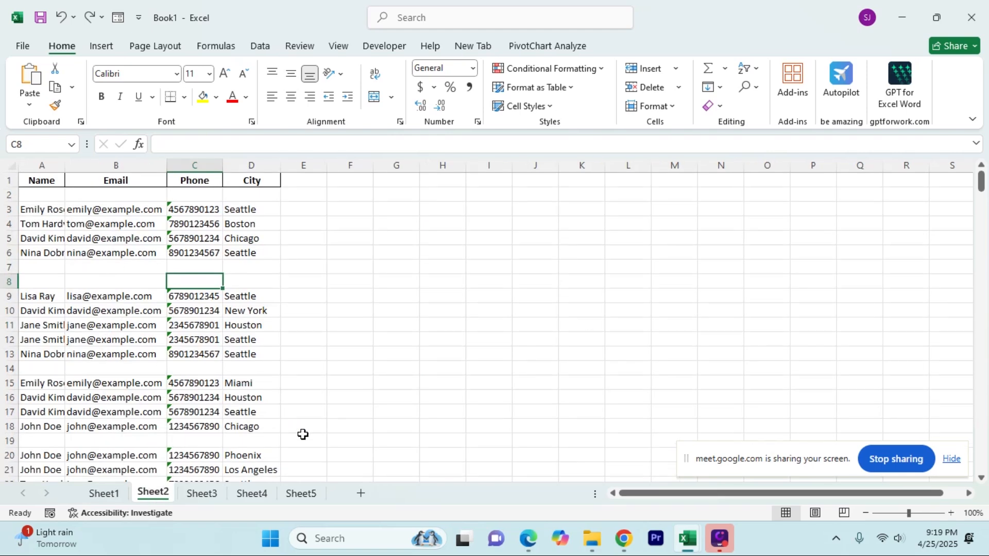
click(106, 493)
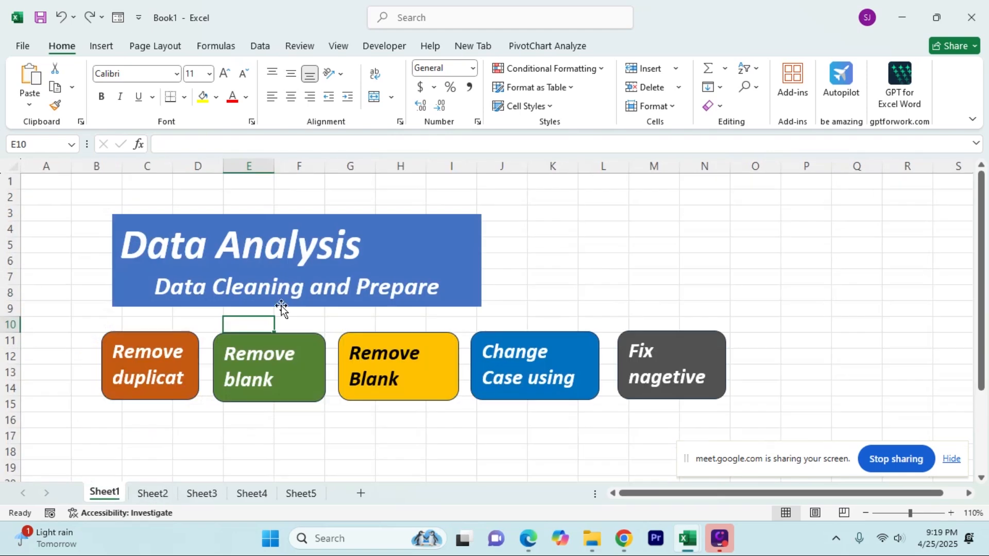
click(298, 323)
click(361, 326)
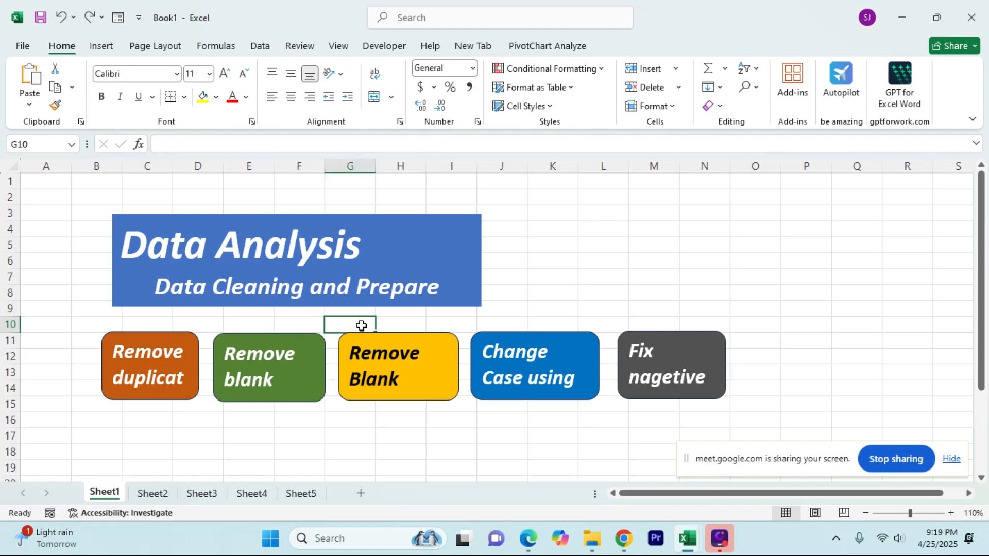
click(402, 326)
click(438, 325)
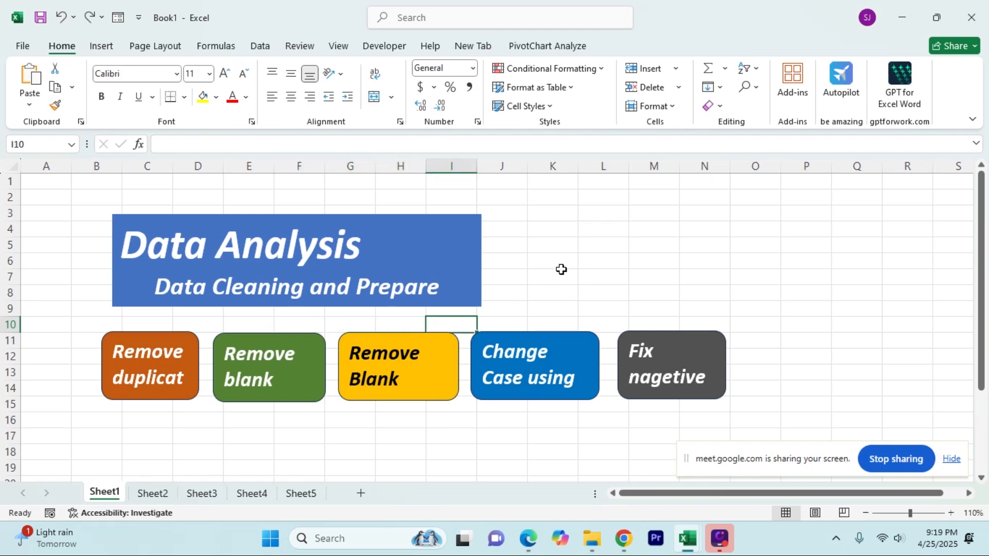
click(558, 242)
drag(546, 211, 762, 276)
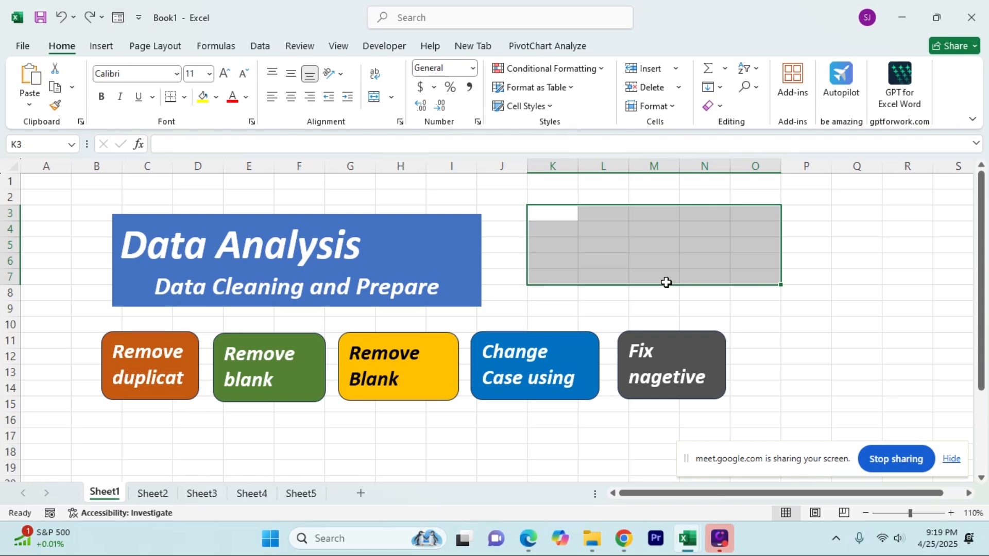
click(660, 279)
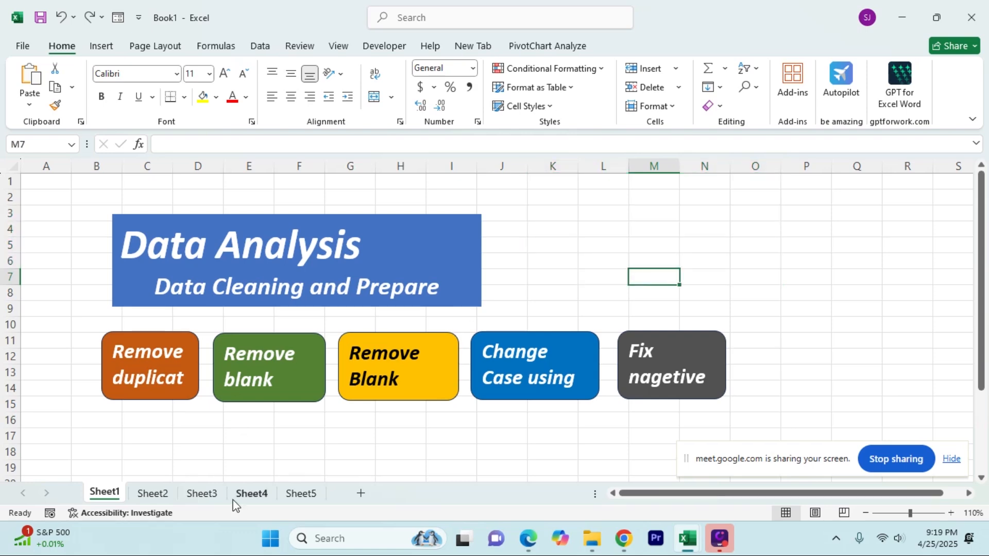
Widen the saller column G of the product table on Sheet4 to fit its entries
click(251, 495)
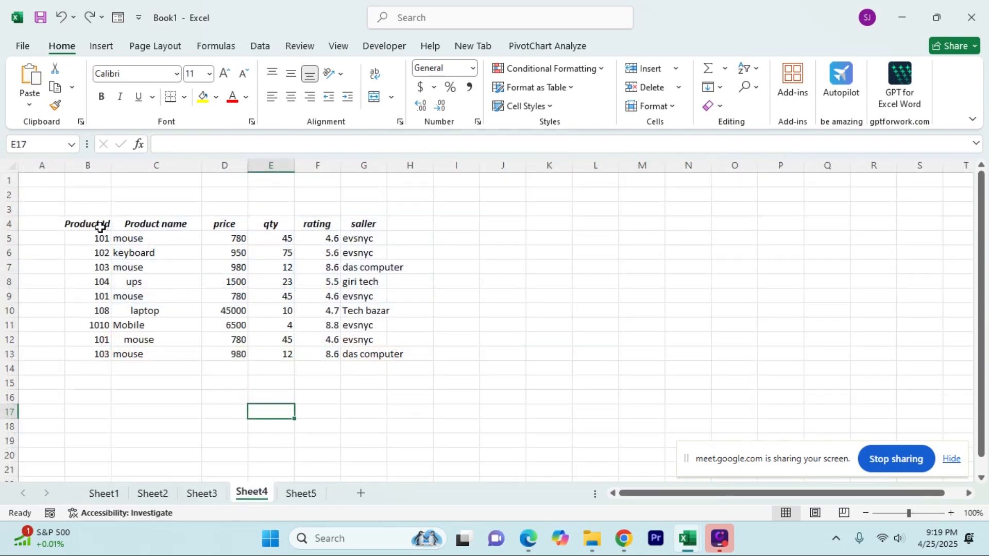
drag(99, 226, 381, 355)
drag(390, 161, 419, 165)
click(447, 312)
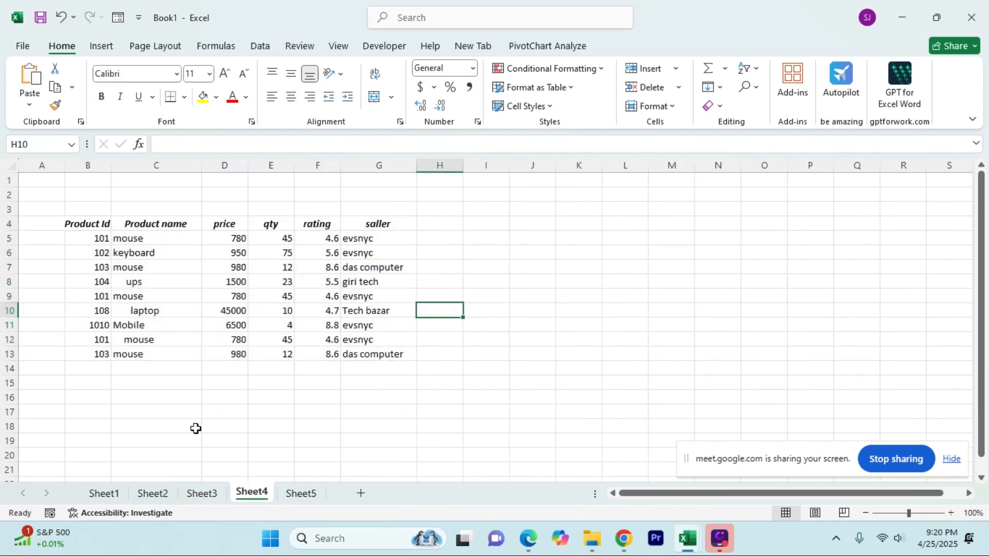
View the Remove Blank topic box on Sheet1, and look through the tables on Sheet5, Sheet4 and Sheet3
click(122, 486)
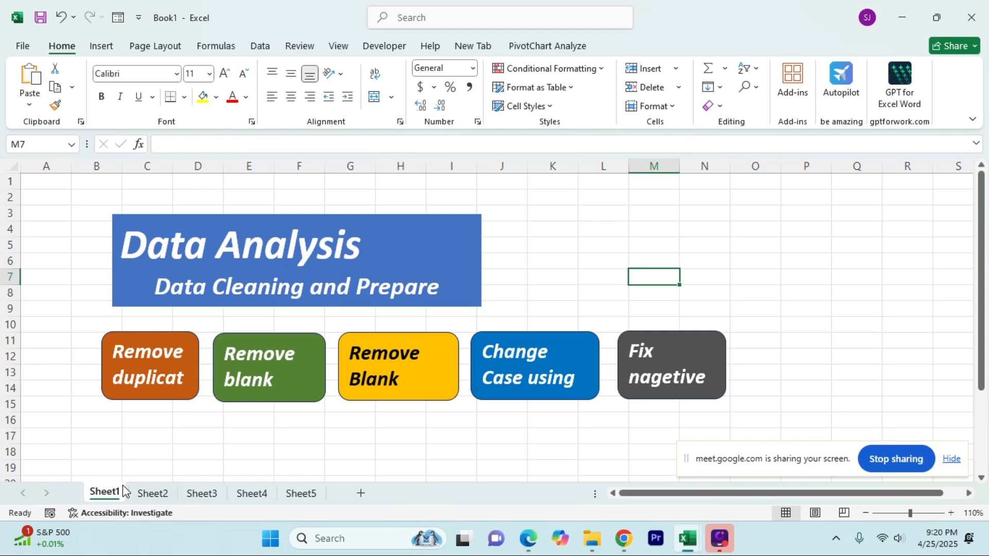
click(423, 396)
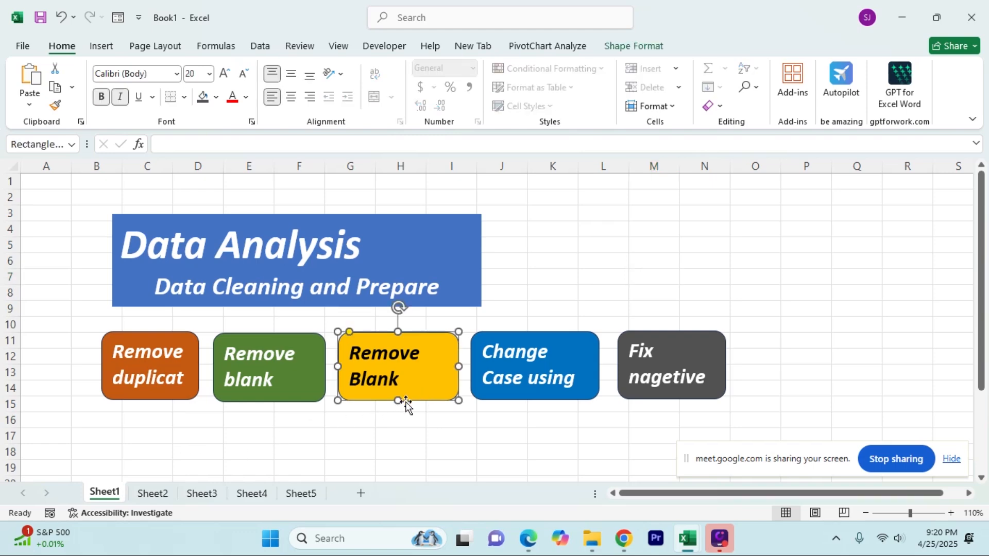
click(300, 495)
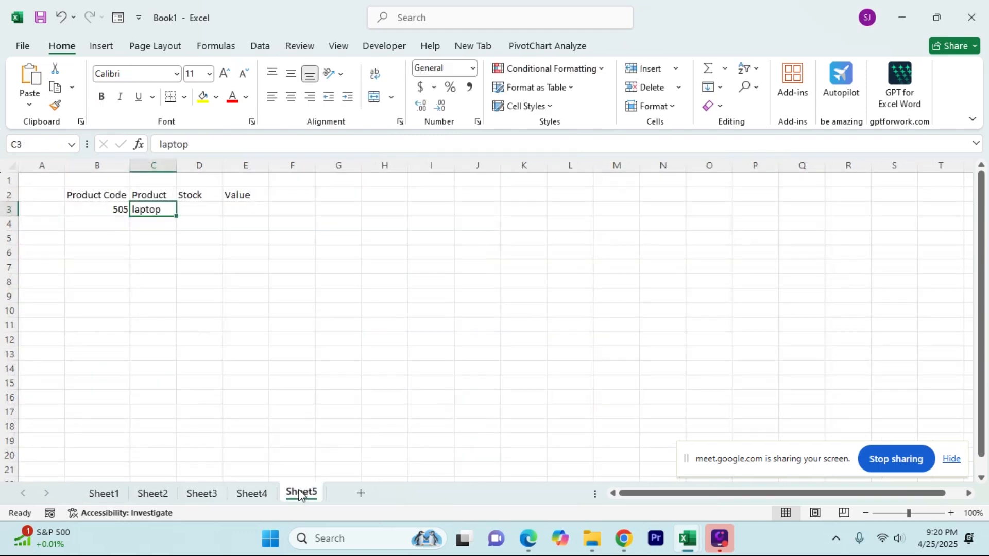
click(246, 496)
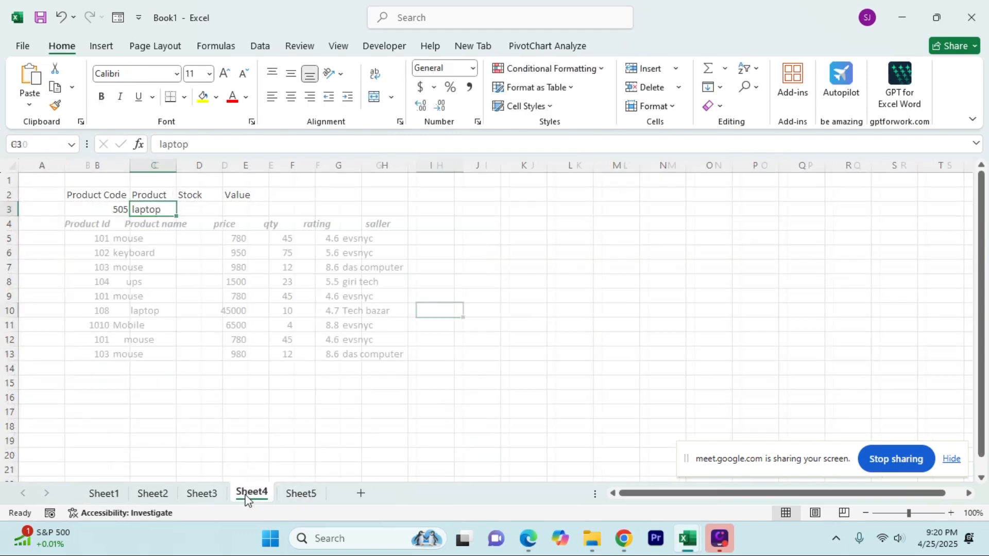
click(187, 499)
Open Sheet2 and select the blank row 8 in the contact list to inspect it
click(149, 496)
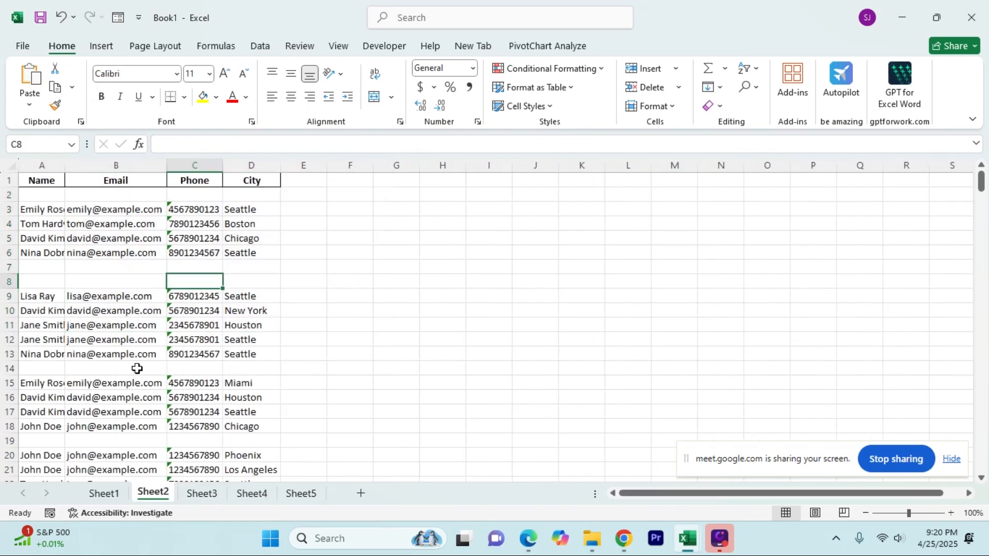
click(119, 280)
click(52, 284)
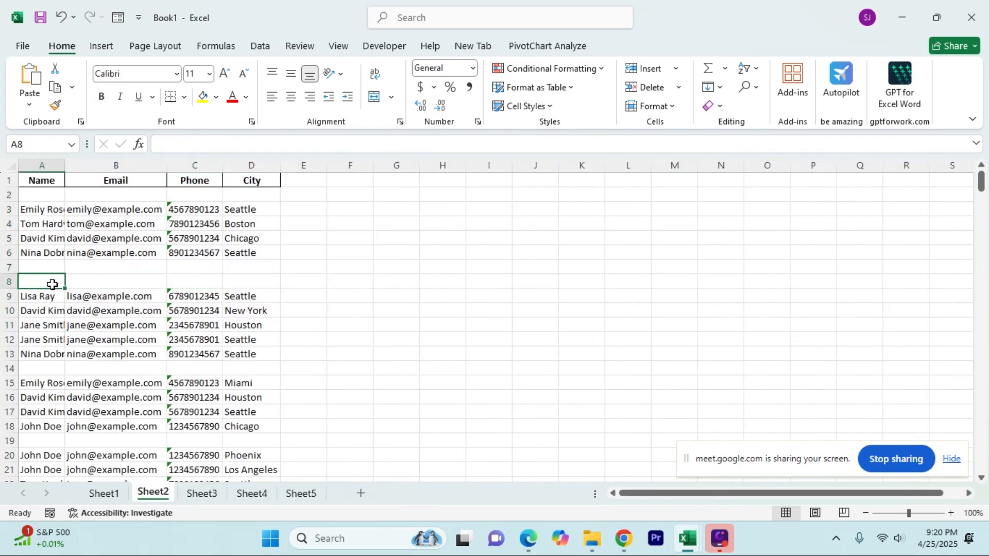
click(3, 279)
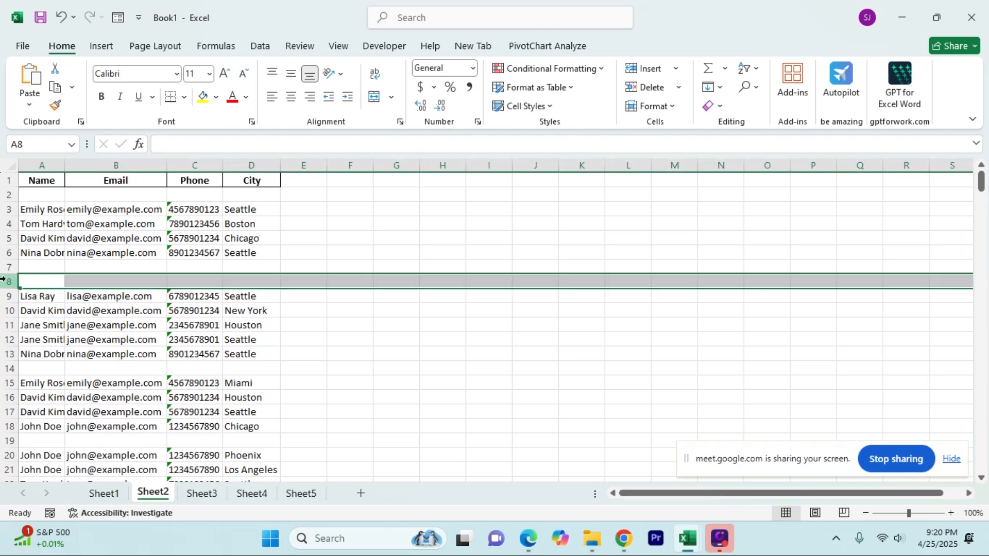
click(346, 336)
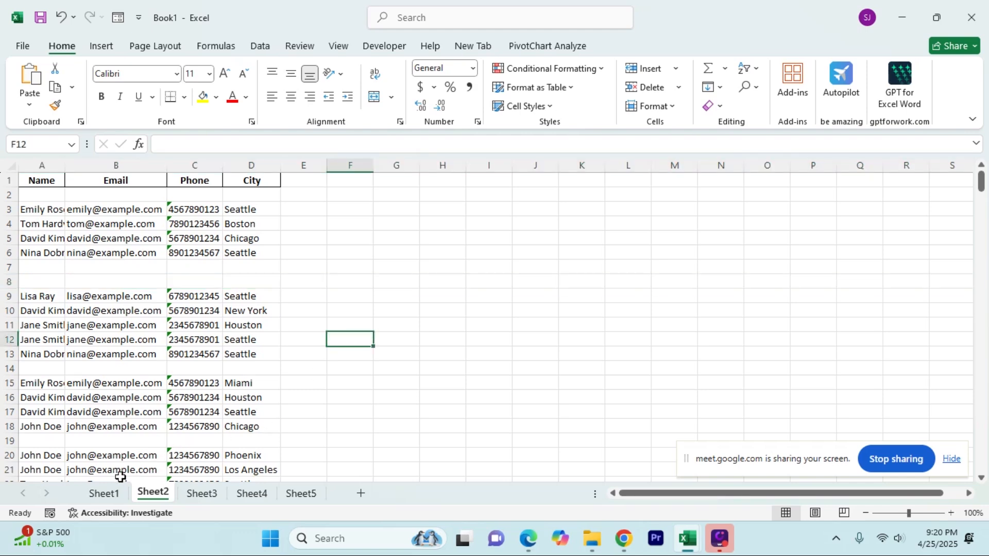
Return to Sheet1 and highlight the word Cleaning in the title box's subtitle
click(105, 494)
click(193, 447)
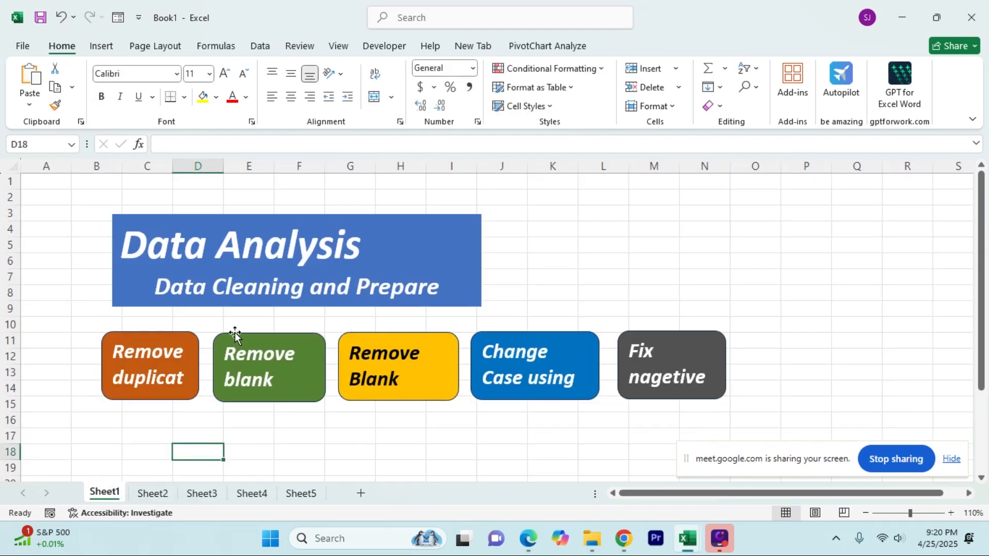
click(236, 289)
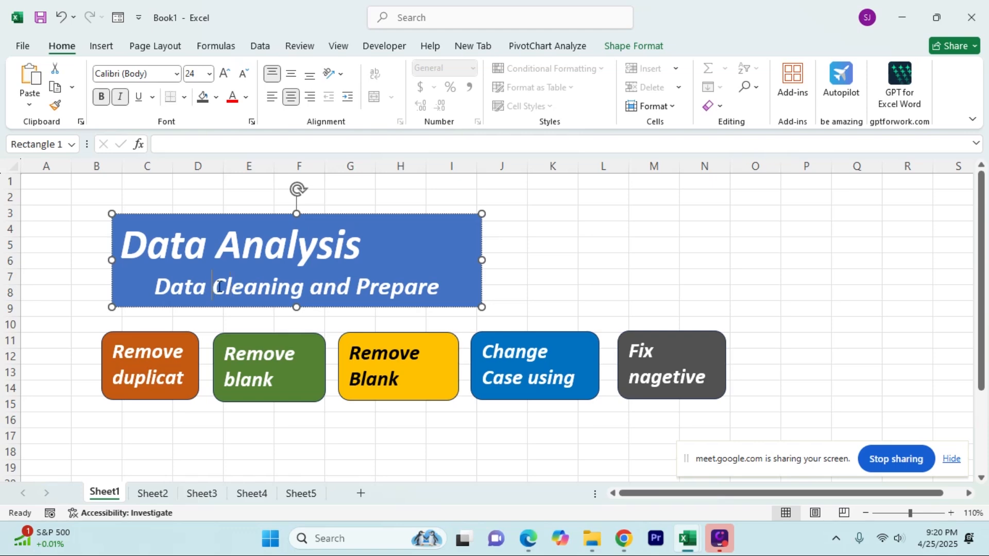
drag(212, 286, 305, 289)
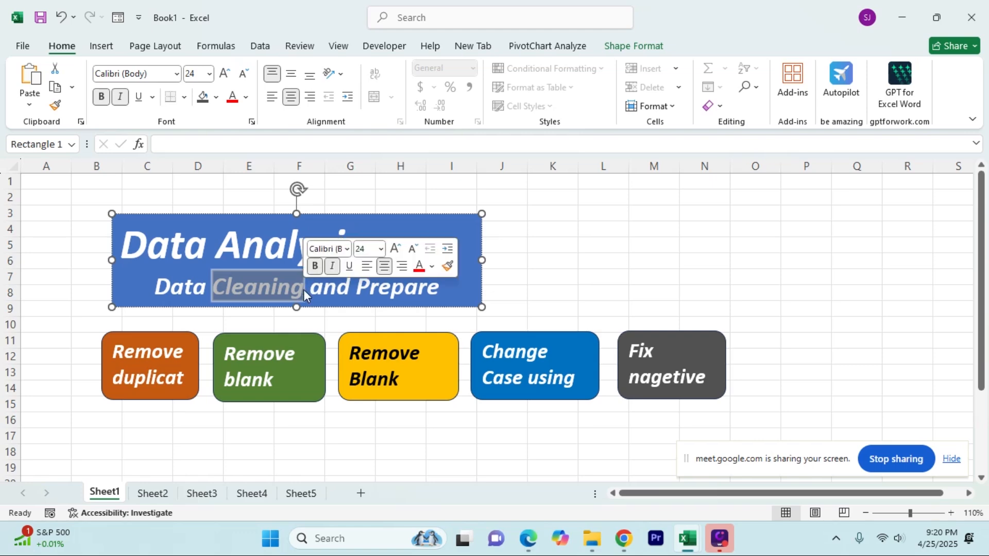
click(313, 453)
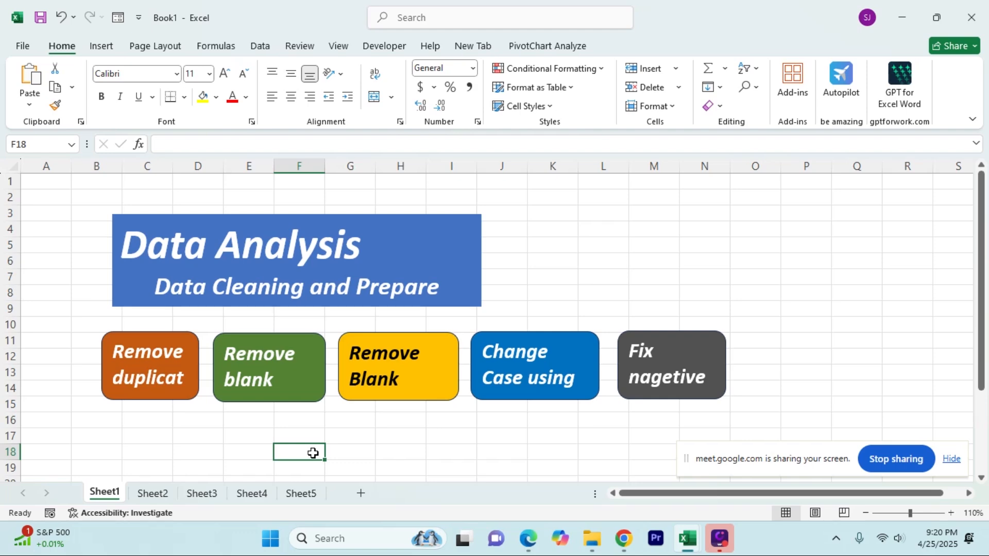
click(378, 427)
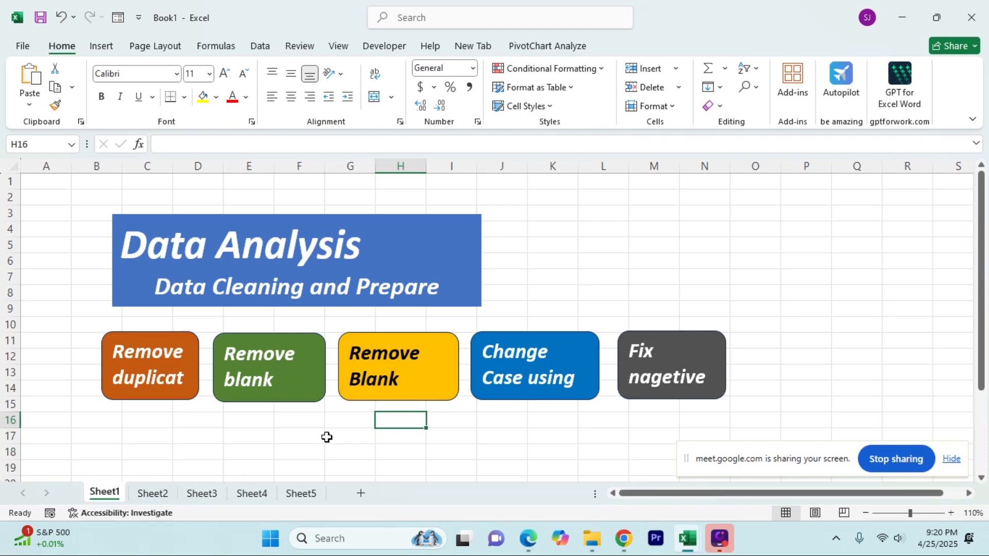
click(312, 442)
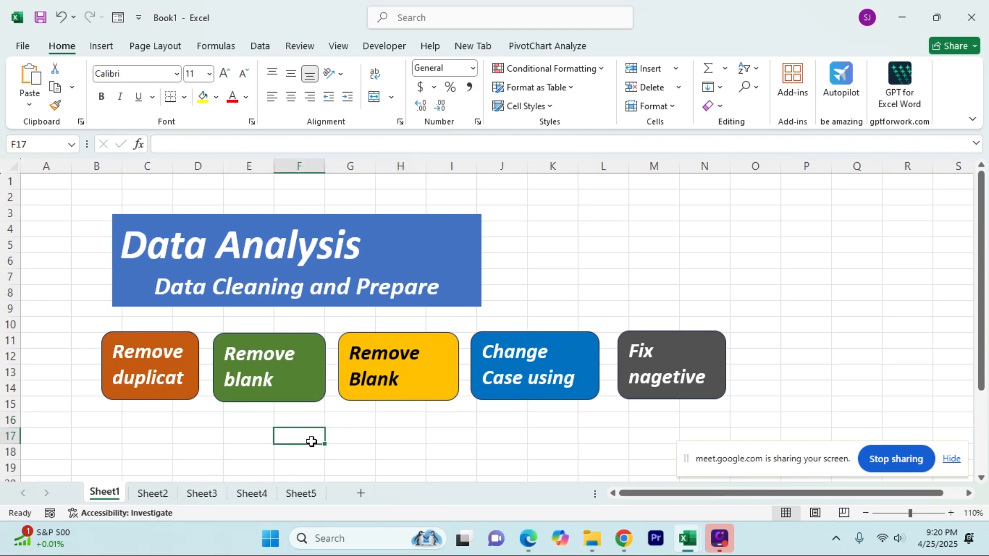
Widen the orange Remove duplicate box on Sheet1 so that its full label fits
click(193, 371)
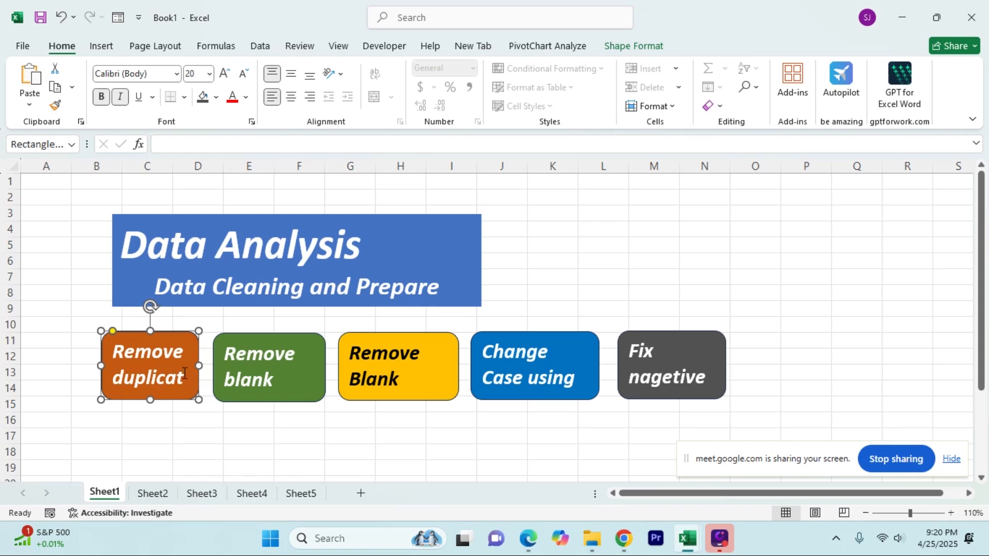
click(180, 376)
drag(198, 367, 180, 400)
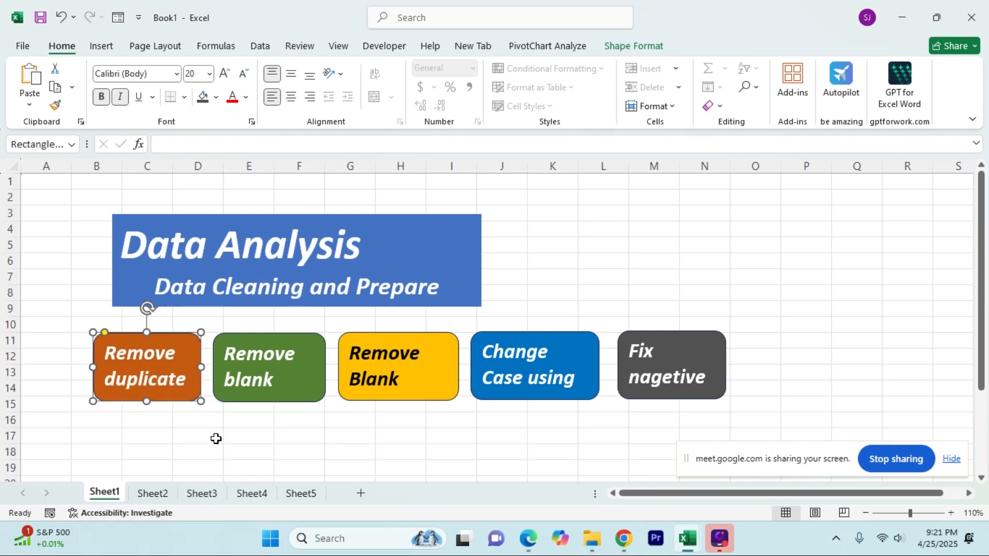
Point out the orange Remove duplicate box on Sheet1 and look over the contact records on Sheet2
click(214, 437)
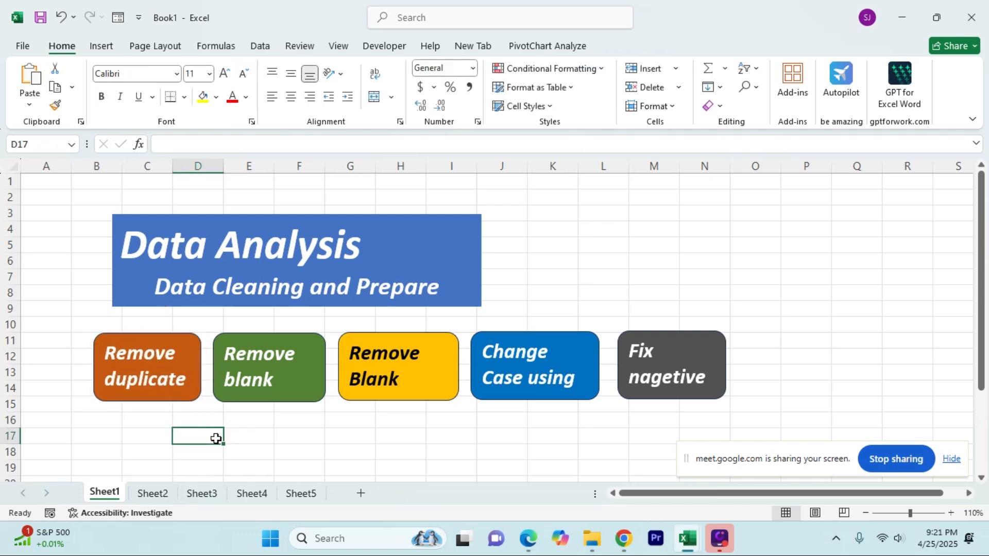
click(189, 396)
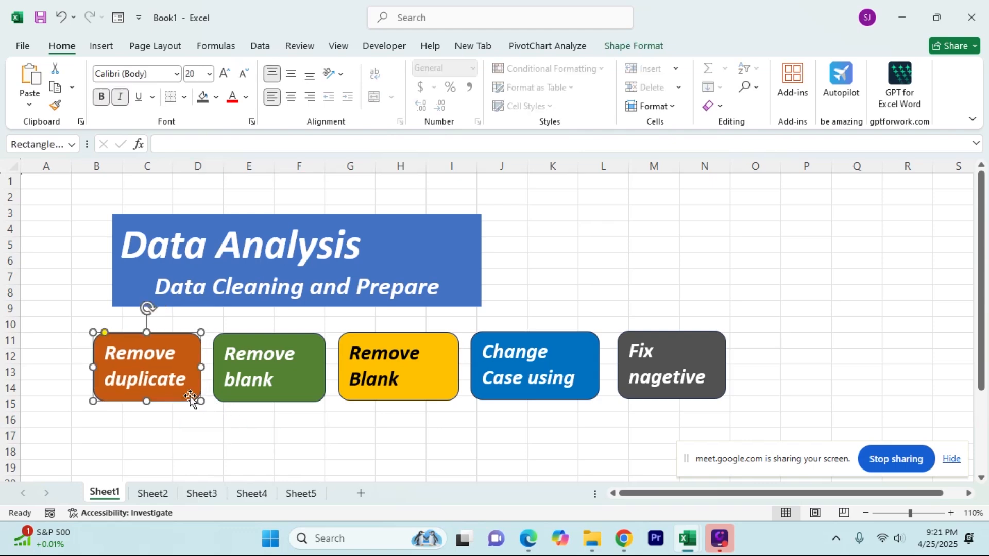
click(182, 444)
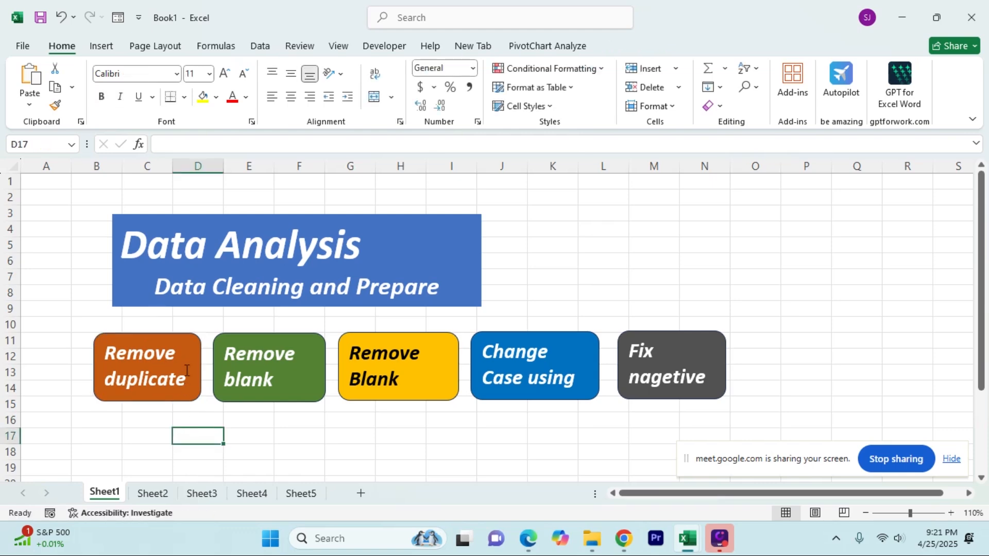
click(190, 388)
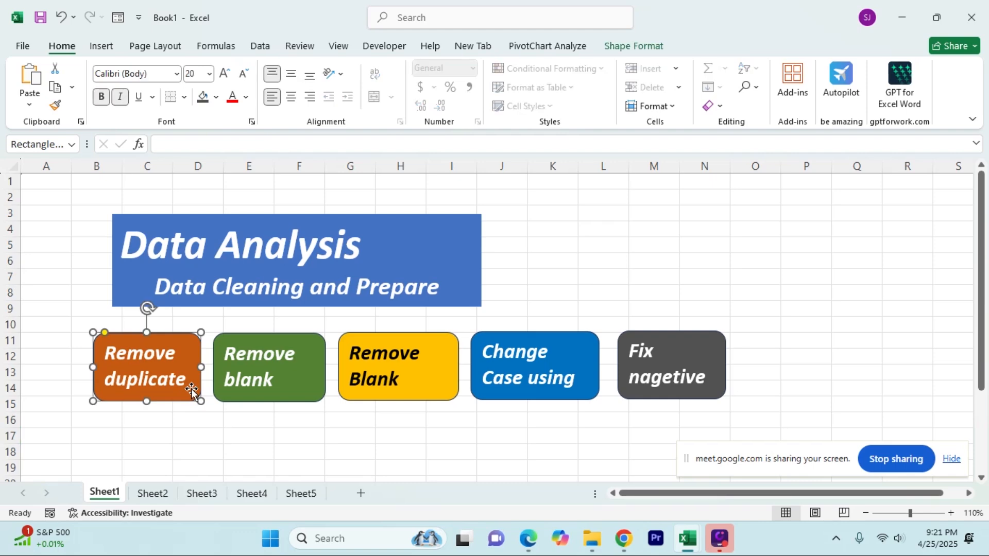
click(155, 494)
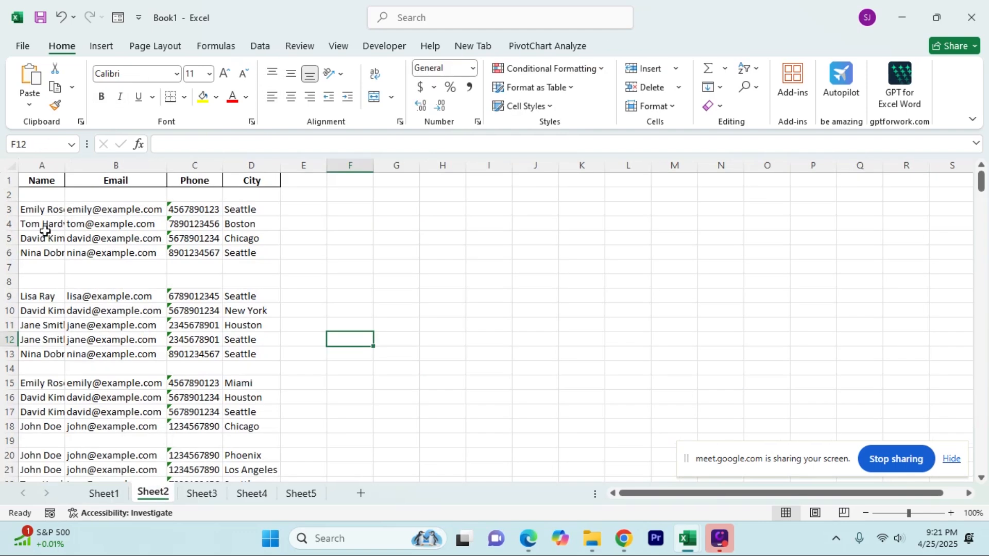
drag(42, 238, 156, 398)
click(87, 321)
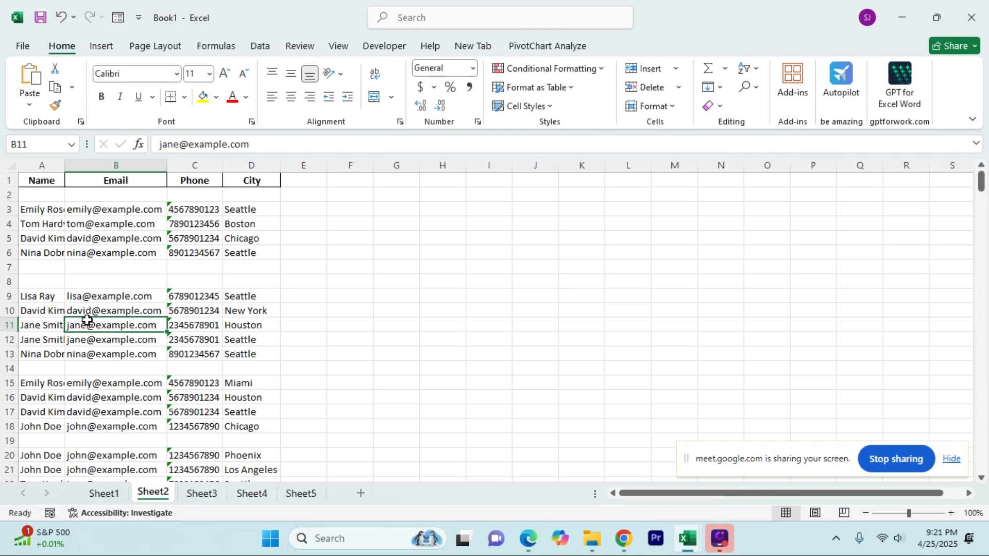
Enter a sample record beside the contact list in I6:K6 with mouse, 450 and 45
click(508, 258)
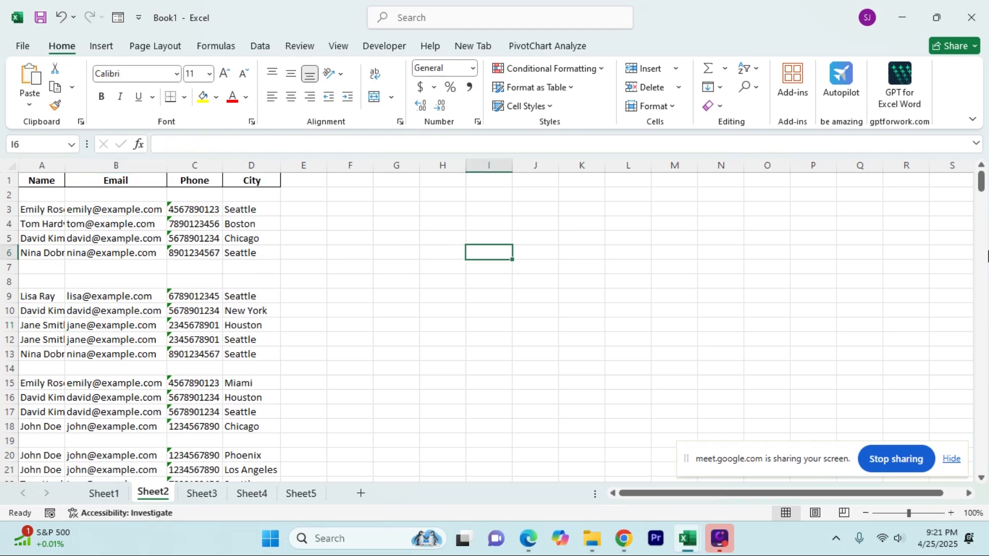
text(mouse)
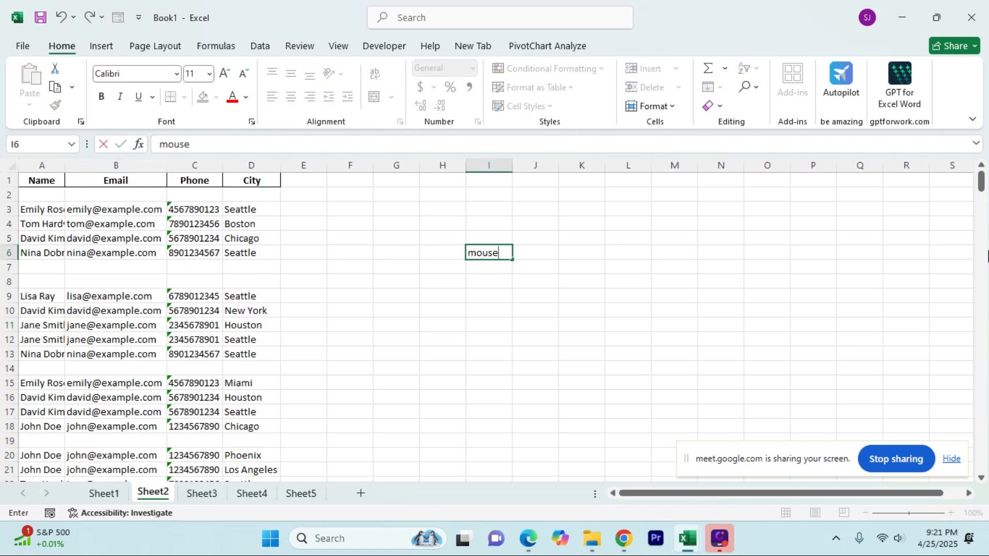
key(Tab)
text(450)
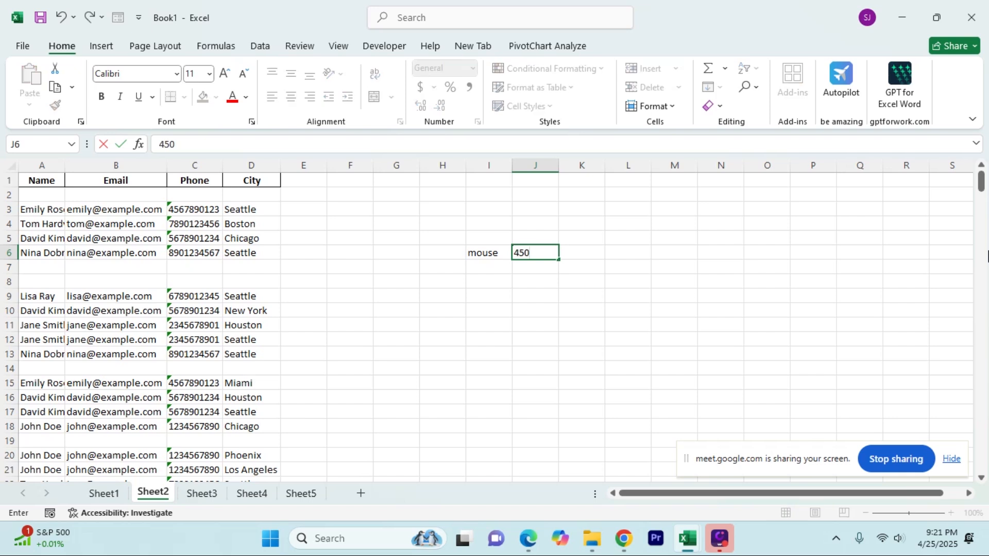
key(Tab)
text(45)
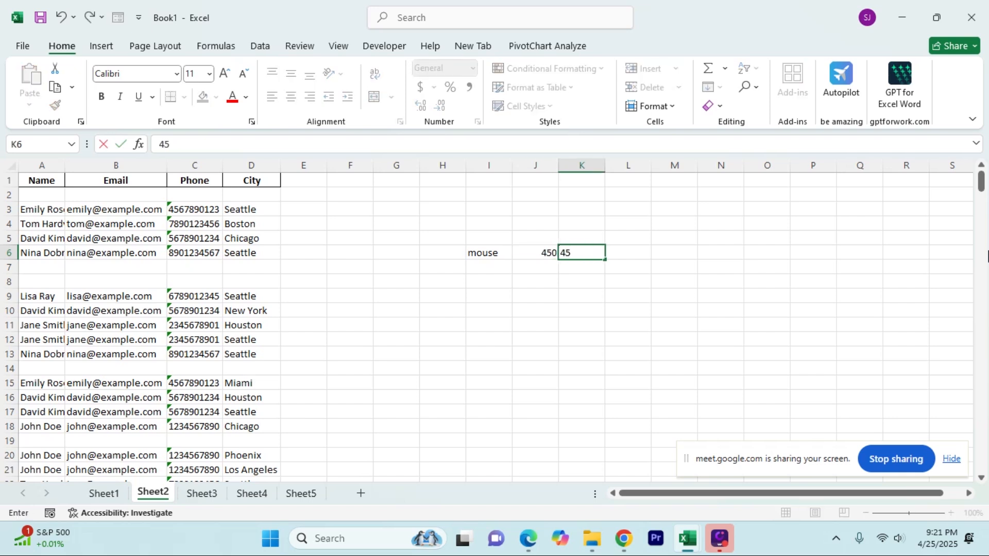
key(Return)
Enter a duplicate of the sample record in I7:K7 with mouse, 450 and 45
text(mouse)
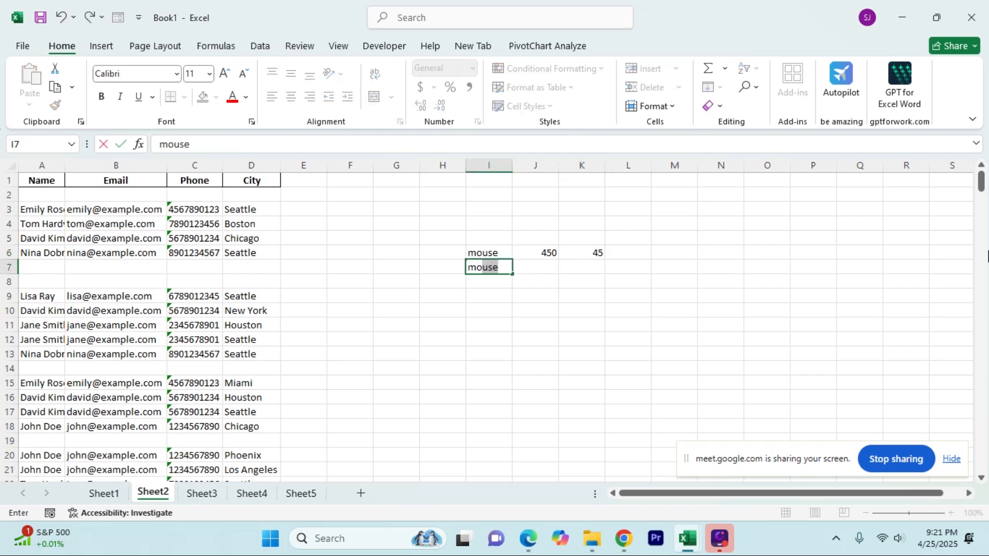
key(Tab)
text(450)
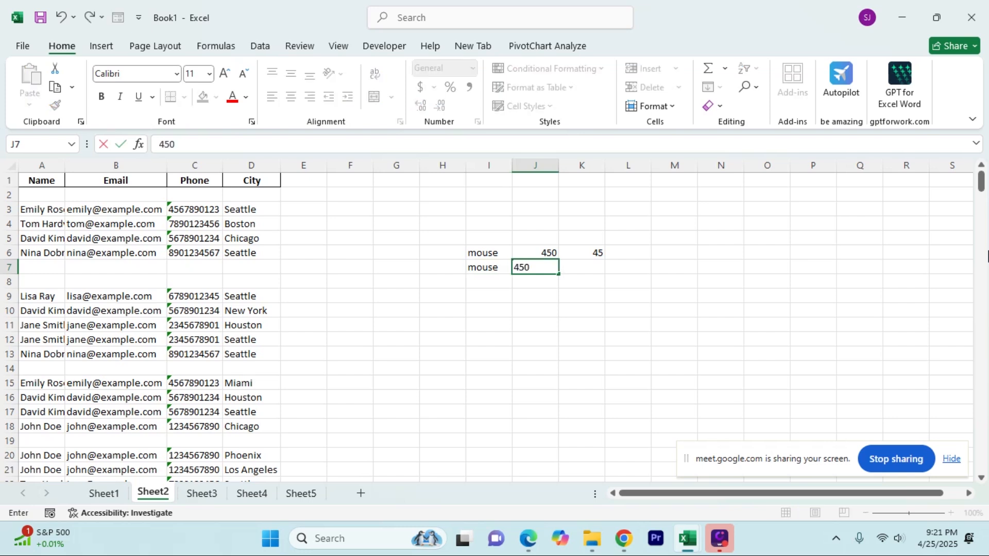
key(Tab)
text(45)
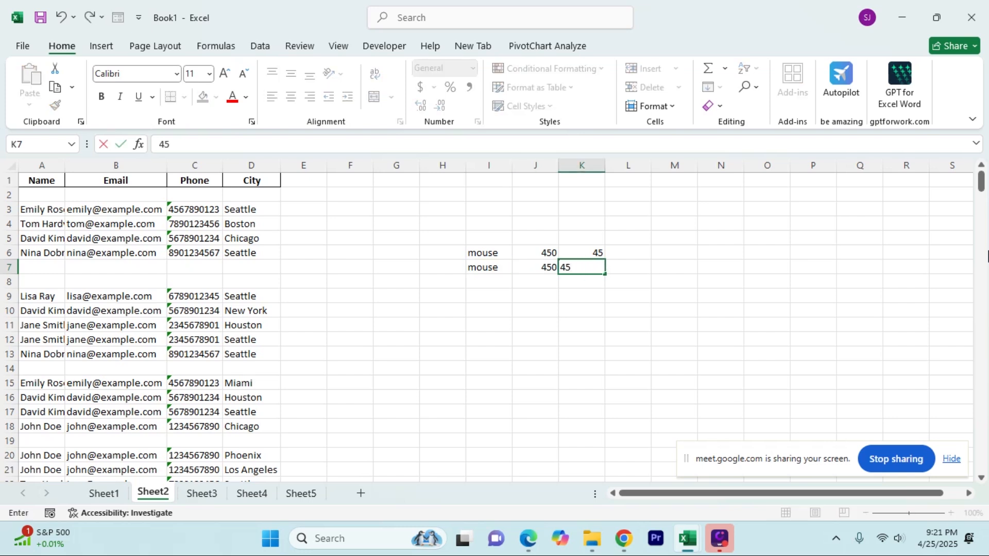
click(513, 292)
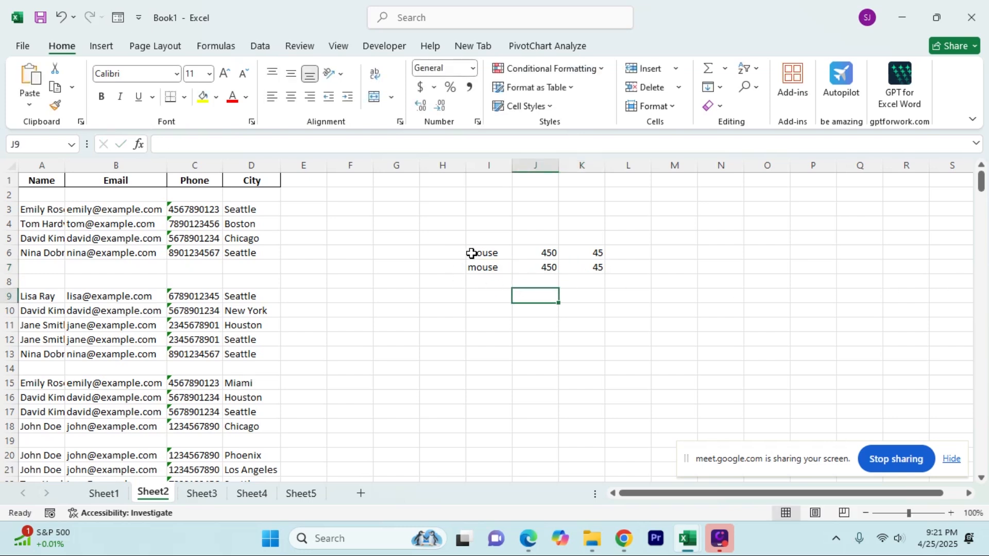
Select the two identical mouse rows and the contact list range A1:D16 to examine duplicate records
drag(470, 254, 602, 274)
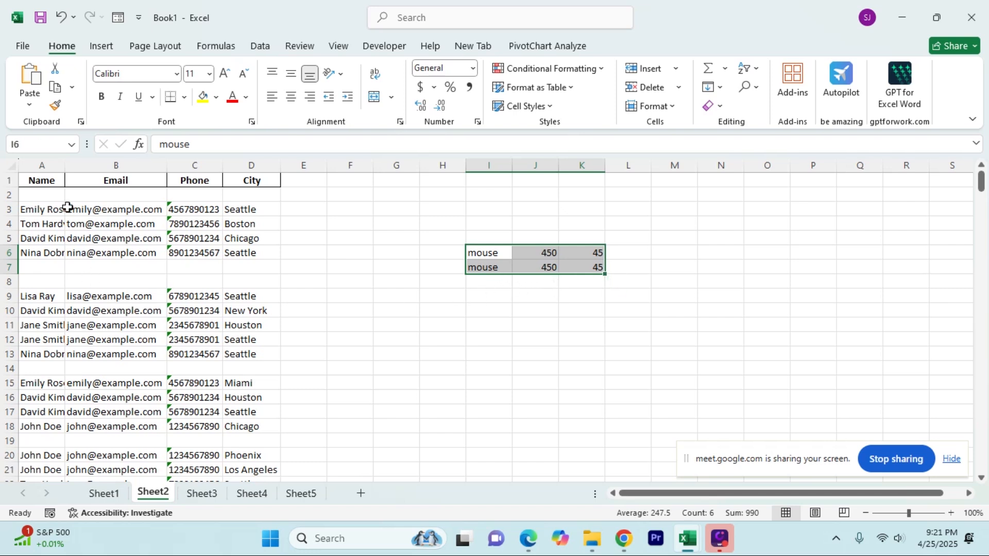
drag(41, 180, 258, 400)
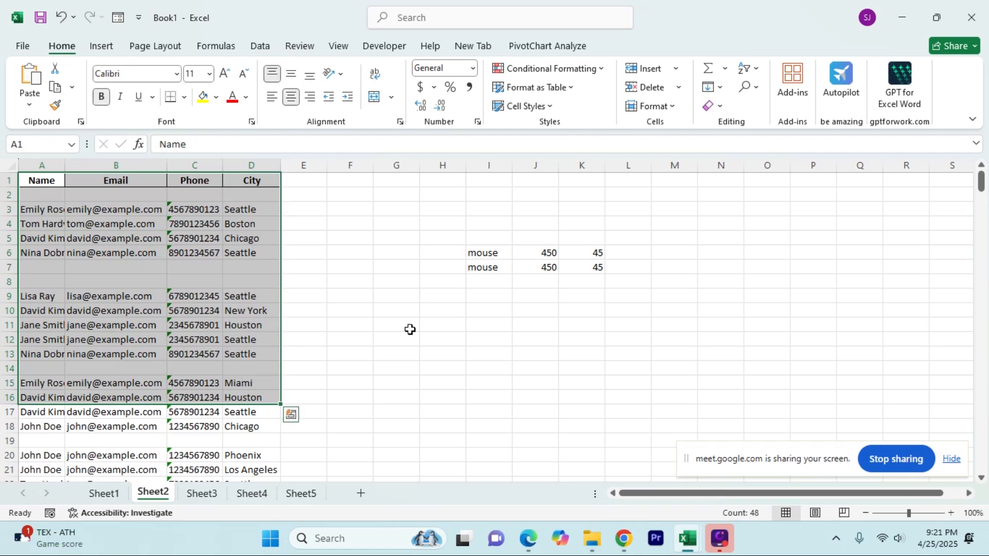
drag(481, 255, 591, 278)
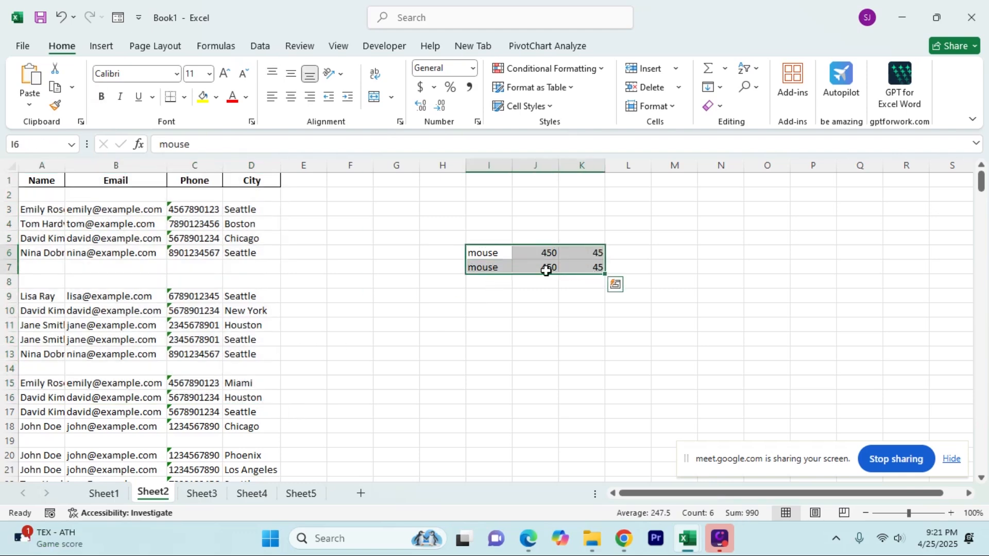
drag(495, 254, 620, 251)
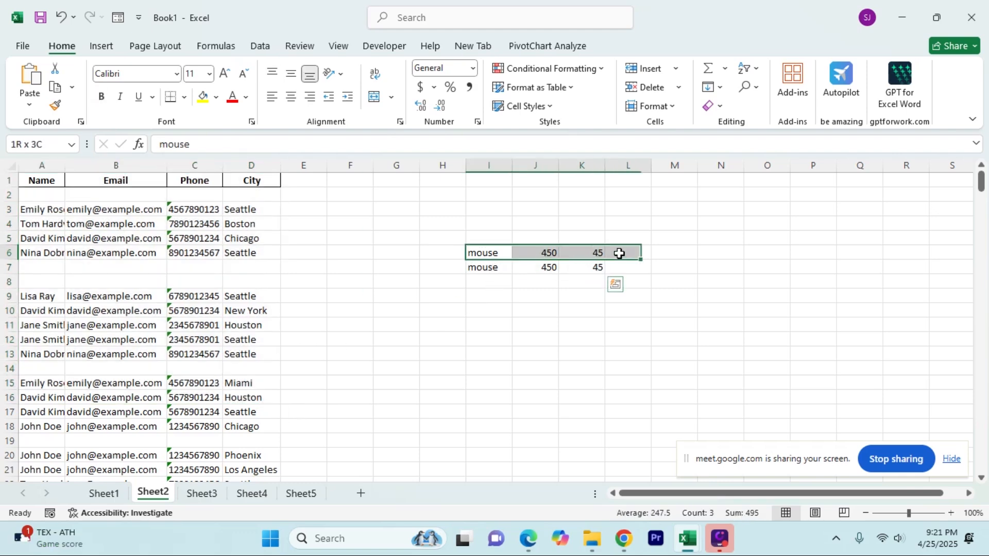
click(546, 265)
Delete the two sample mouse records from rows 6 and 7 of Sheet2
drag(484, 258, 608, 270)
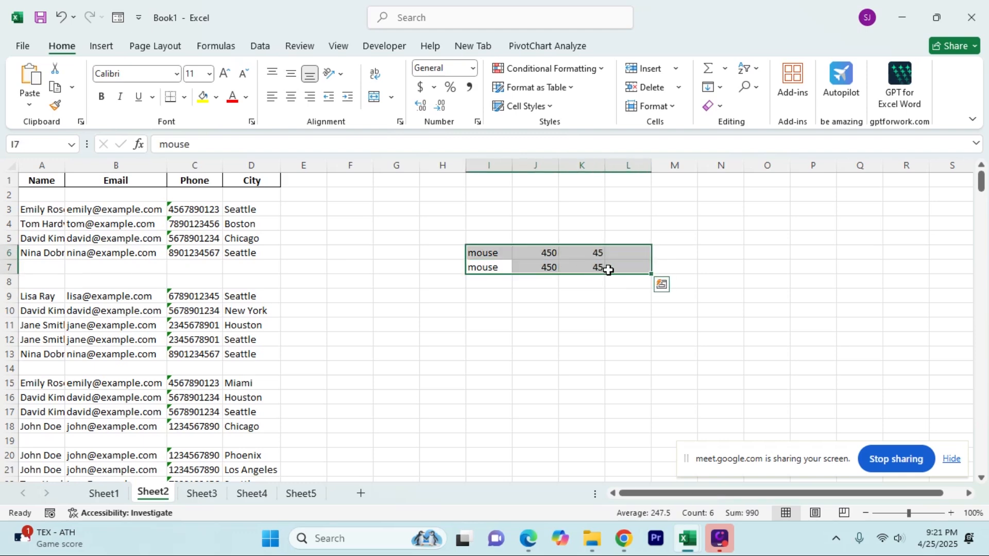
key(Delete)
click(533, 344)
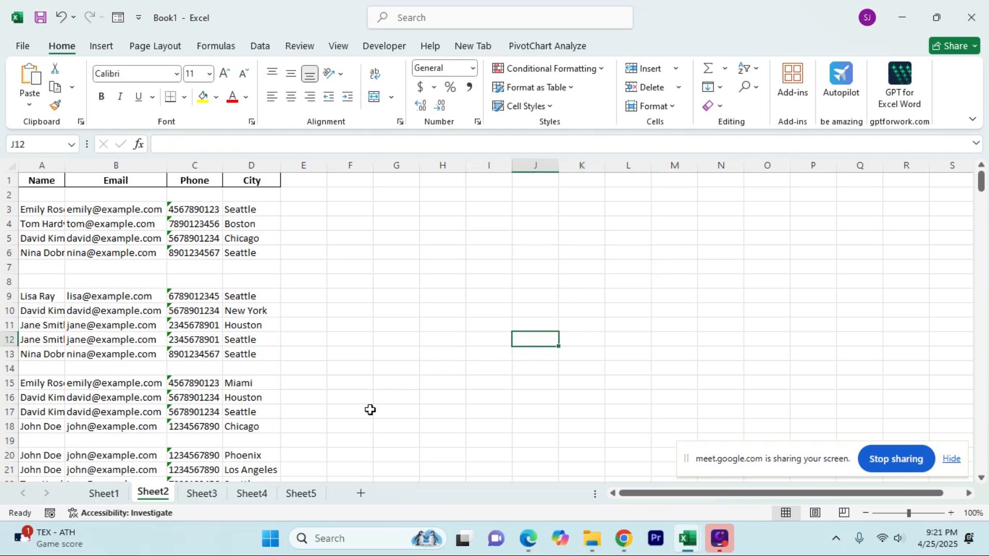
Return to Sheet1 and view the green Remove blank topic box and the empty cells beside the title
click(110, 496)
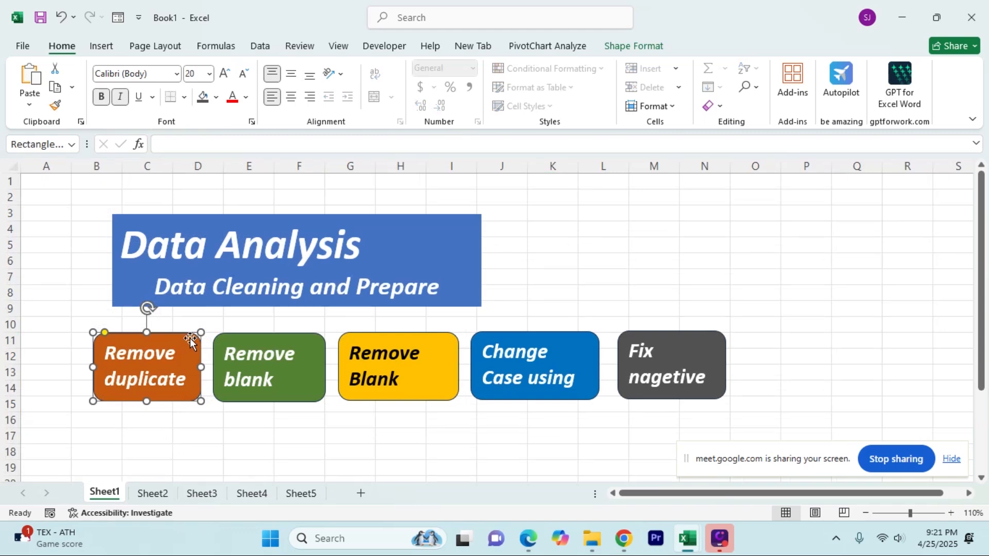
click(300, 383)
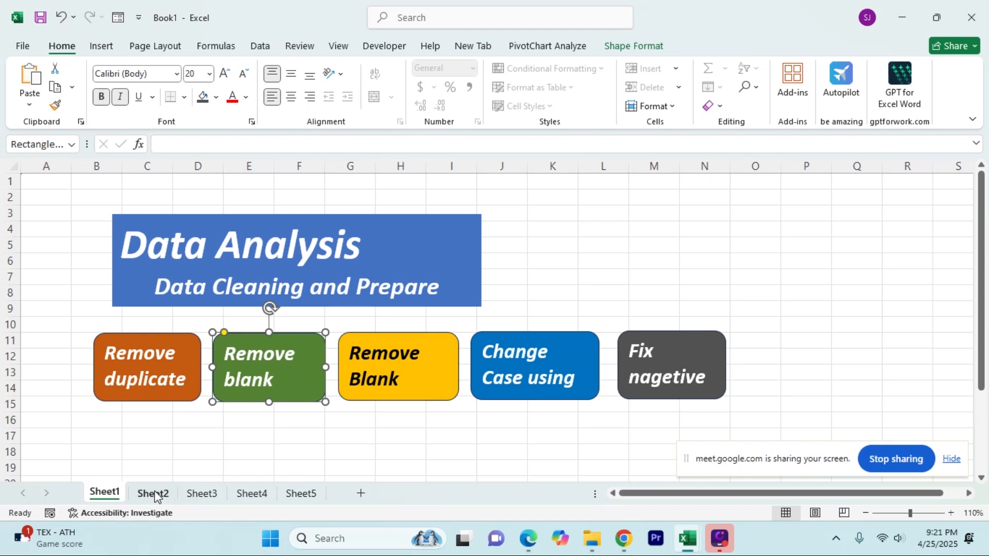
drag(609, 213, 702, 207)
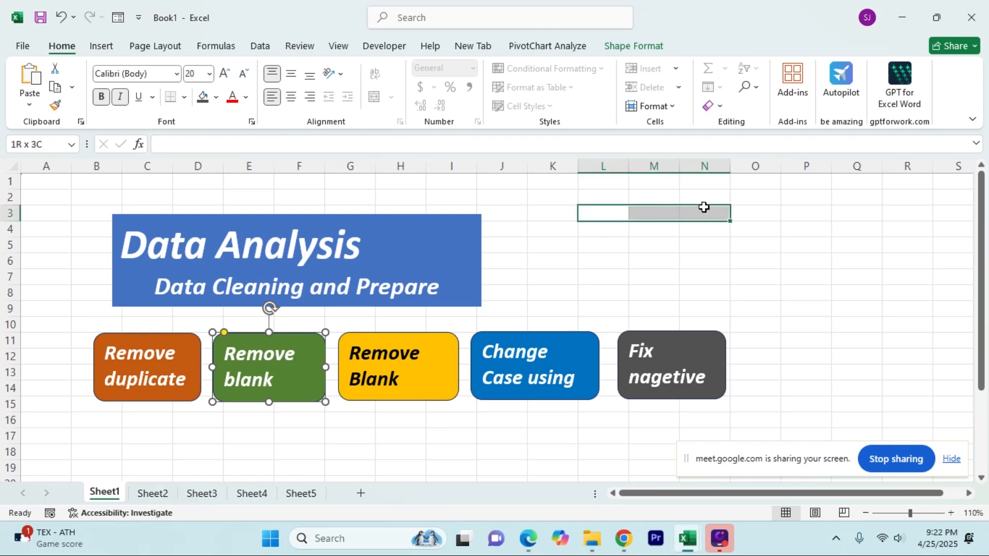
click(647, 227)
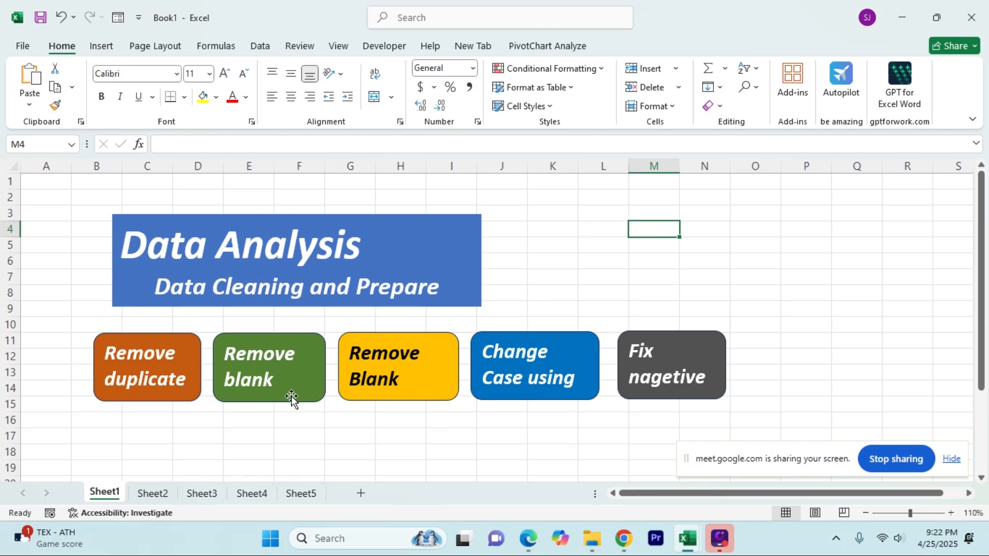
Make the yellow Remove Blank box and the green Remove blank box on Sheet1 taller to fit longer labels
click(451, 378)
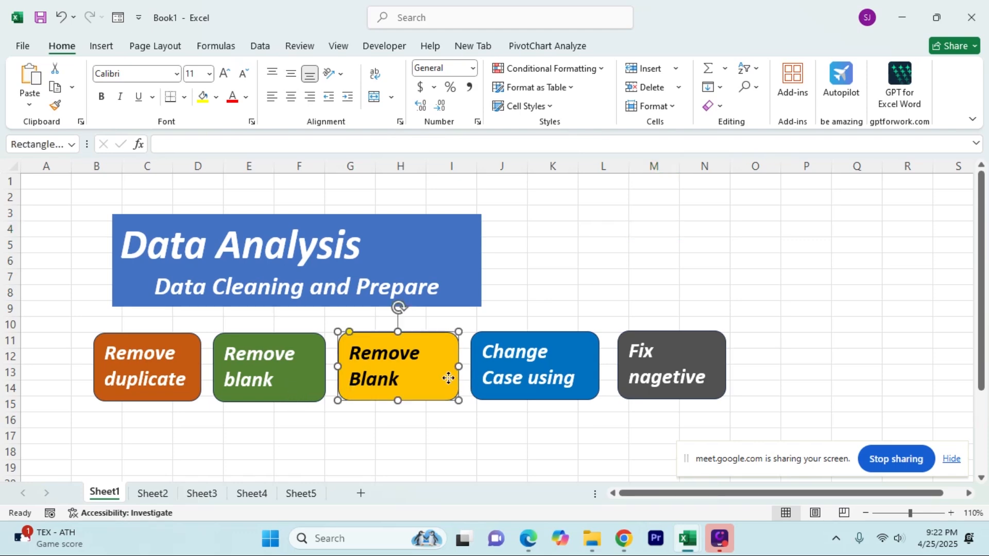
click(407, 379)
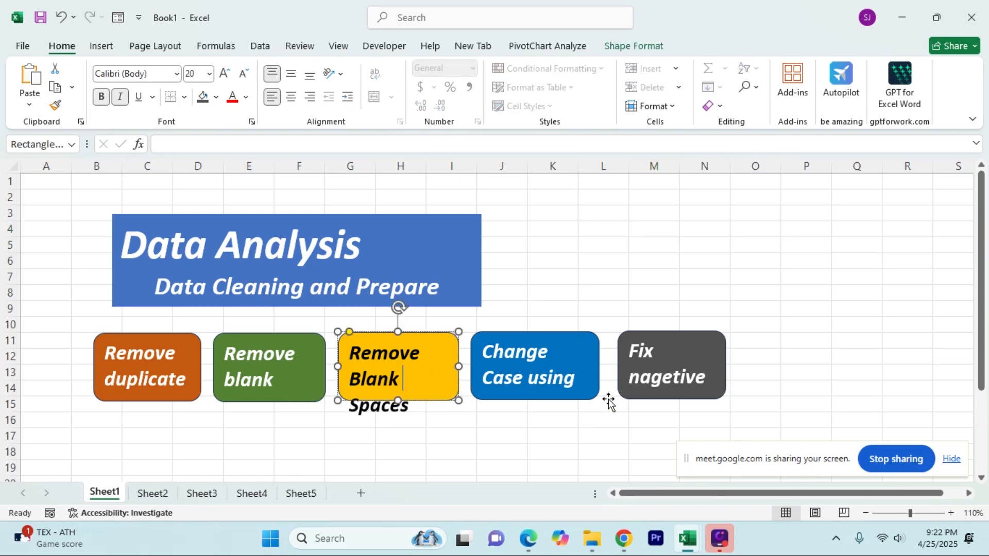
drag(398, 401, 398, 423)
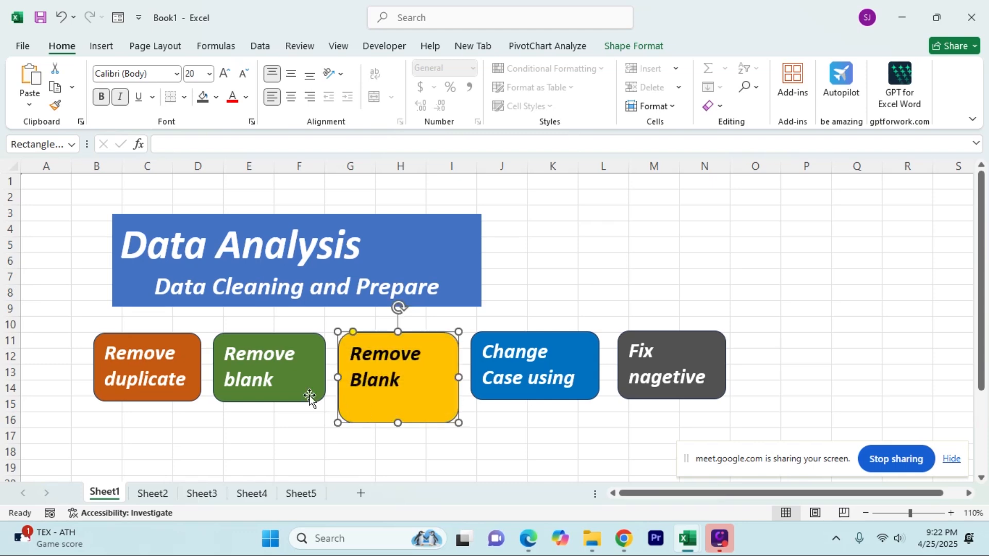
click(281, 379)
drag(269, 399, 268, 426)
click(335, 439)
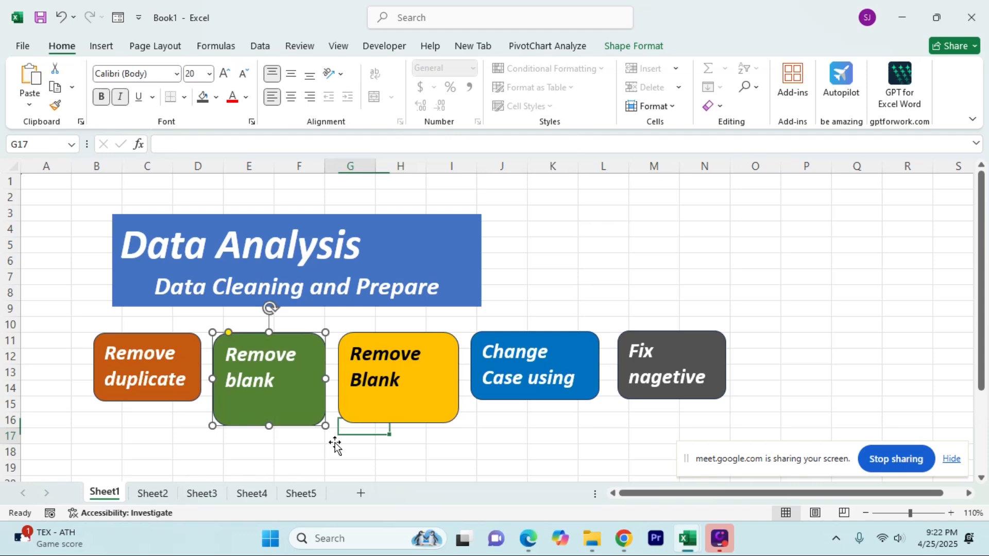
Fill L5:O5 beside the title box with the sample text fh, dgfdgfd, dfgdfg and dffgfdg
click(617, 250)
text(fh)
click(676, 251)
text(dgfdgfd)
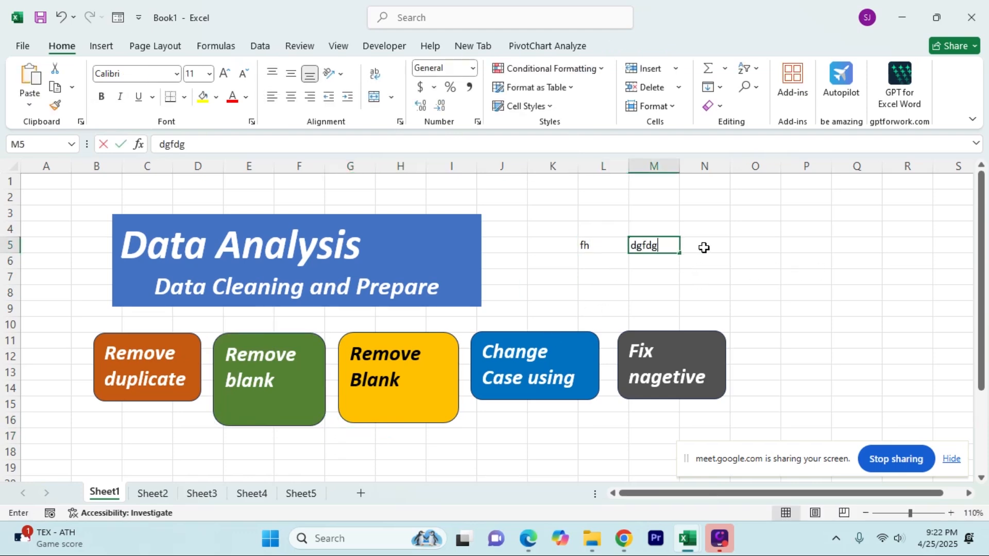
click(719, 246)
text(dfgdfg)
click(762, 247)
text(dffgfdg)
click(831, 247)
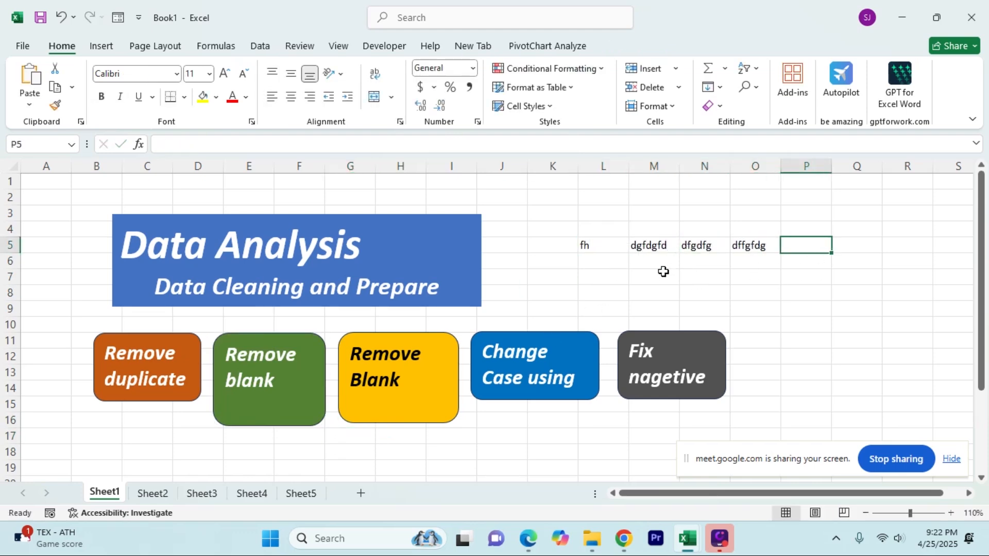
Fill the second sample row, L6:O6, with fgfdg, dfgg, fdgdfg and dfgfg
click(612, 262)
text(fgfdg)
click(639, 263)
text(dfgg)
click(728, 262)
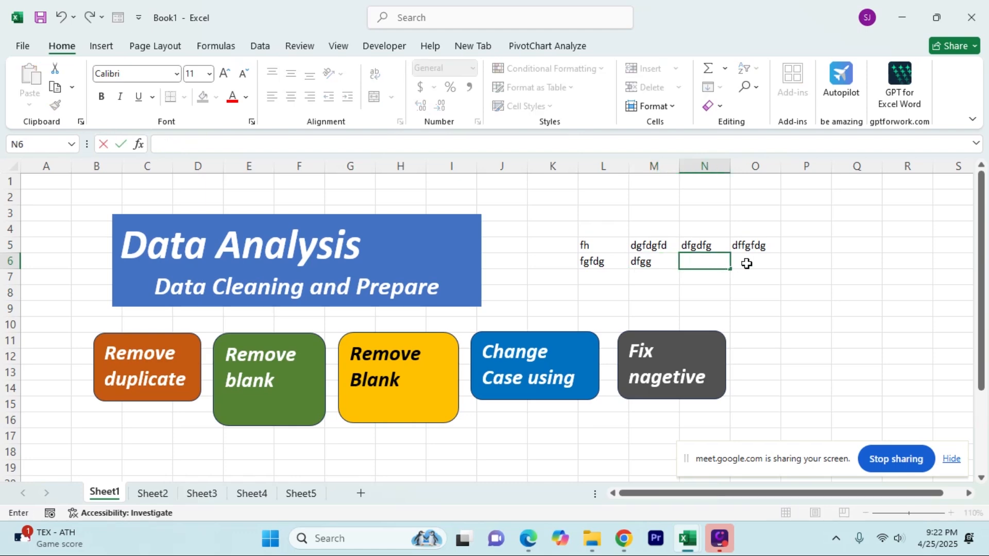
text(fdgdfg)
click(752, 260)
text(dfgfg)
Leave row 7 blank and fill L8:O8 with the sample text gdfg, gdfg, sgf and dgfg
click(597, 294)
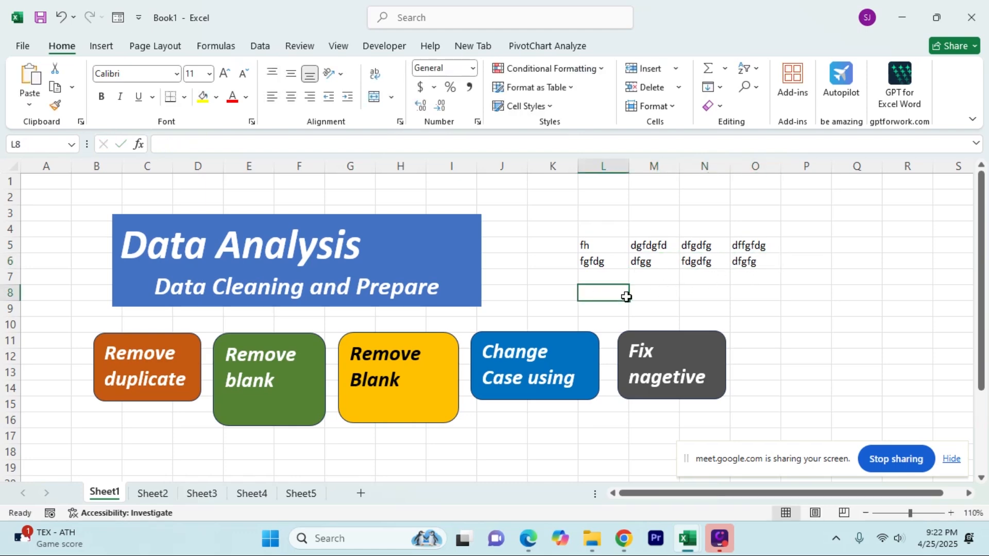
text(gdfg)
click(654, 294)
text(gdfg)
click(723, 293)
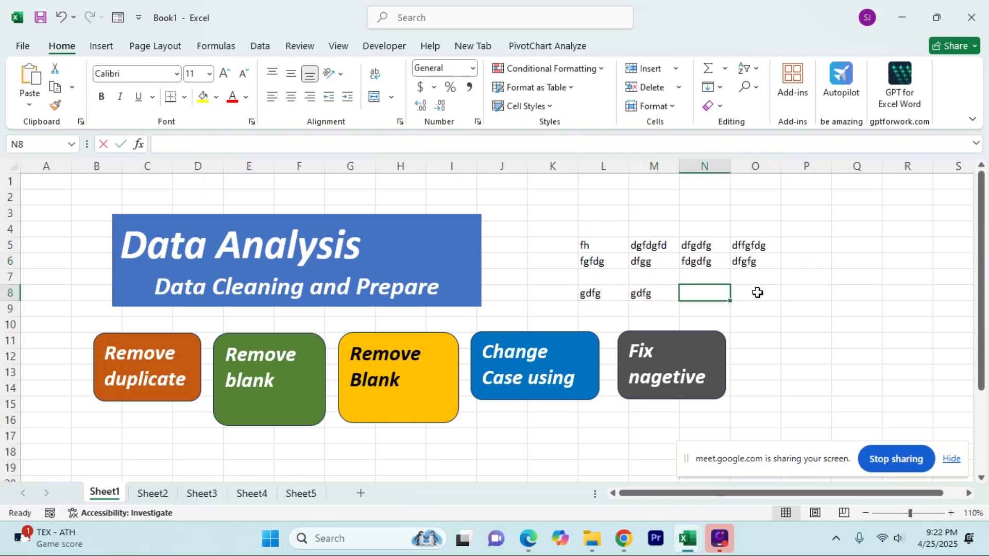
text(sgf)
click(756, 291)
text(dgfg)
click(788, 305)
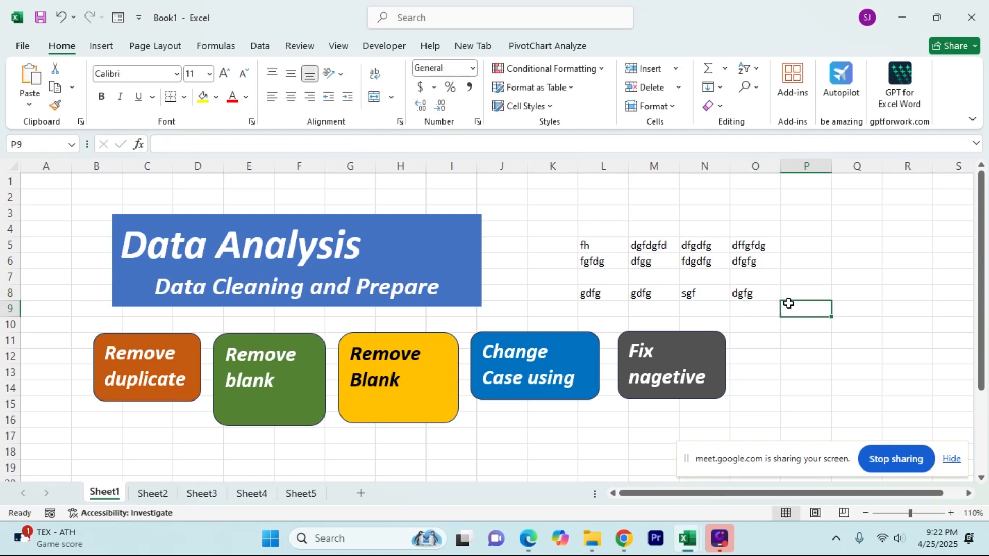
key(Return)
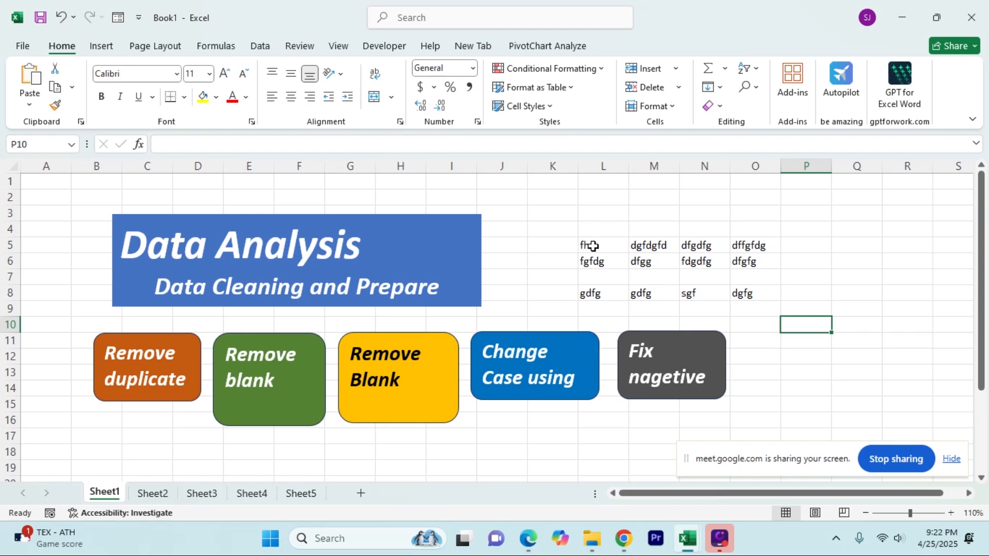
Highlight the sample data in L5:O8 and the blank row L7:O7 within it to illustrate blank rows
drag(592, 246, 740, 292)
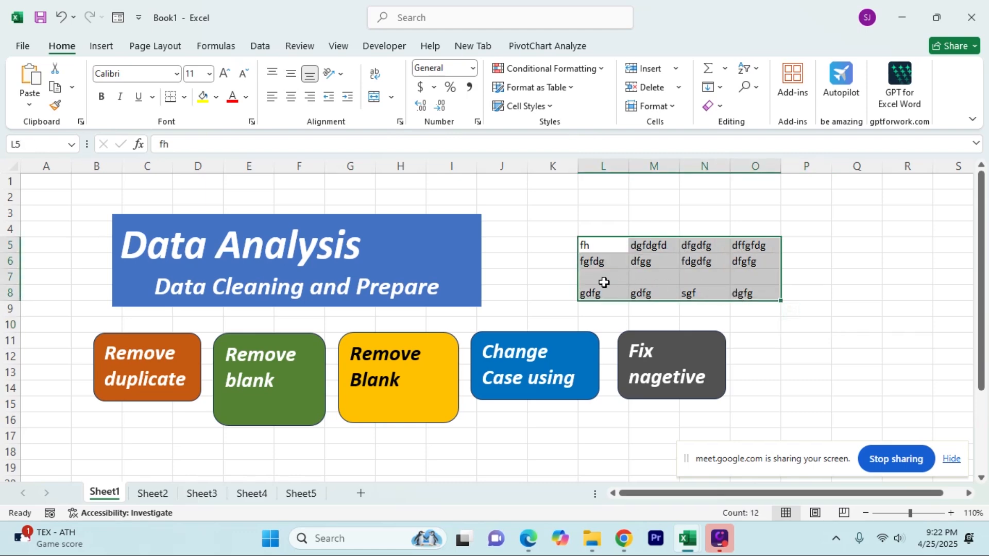
drag(604, 283, 777, 282)
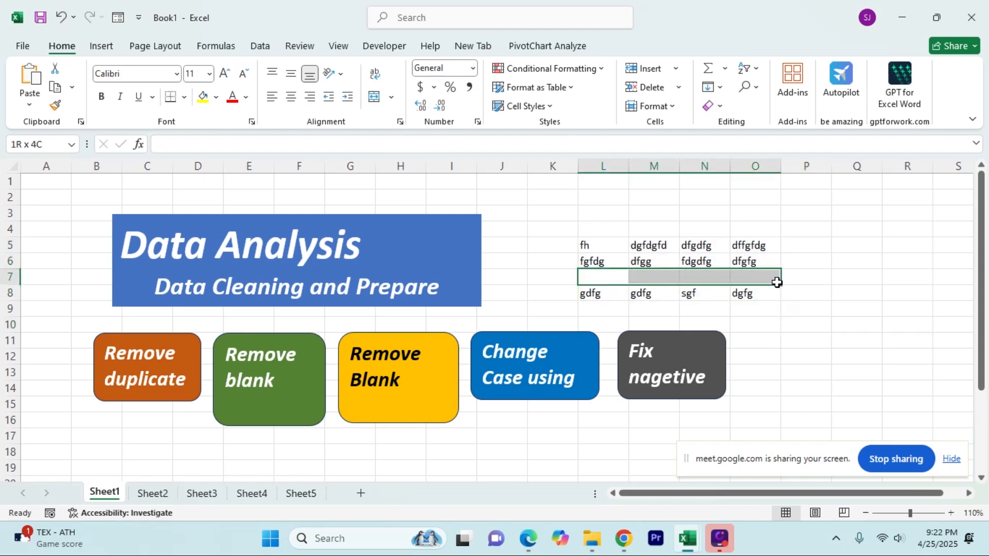
drag(589, 245, 753, 289)
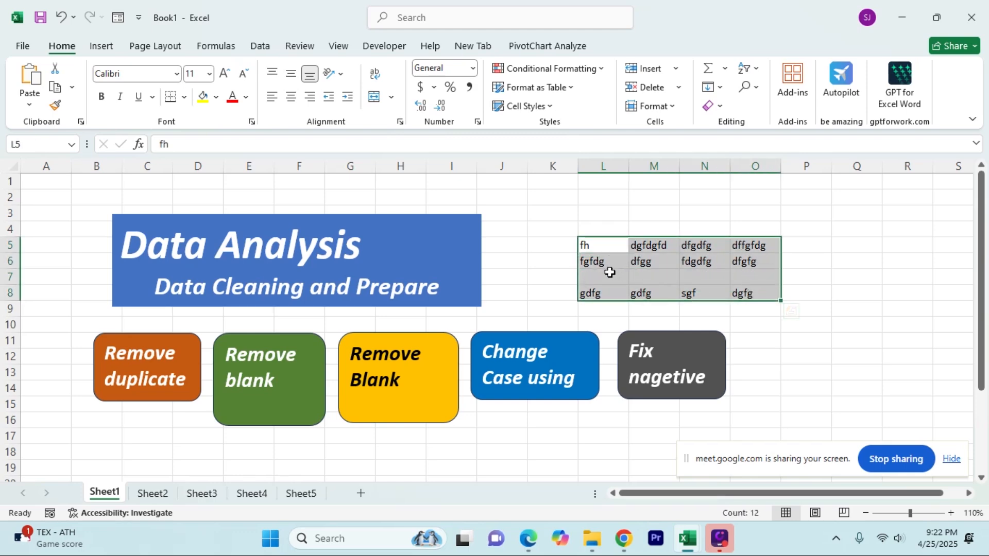
drag(601, 276, 760, 279)
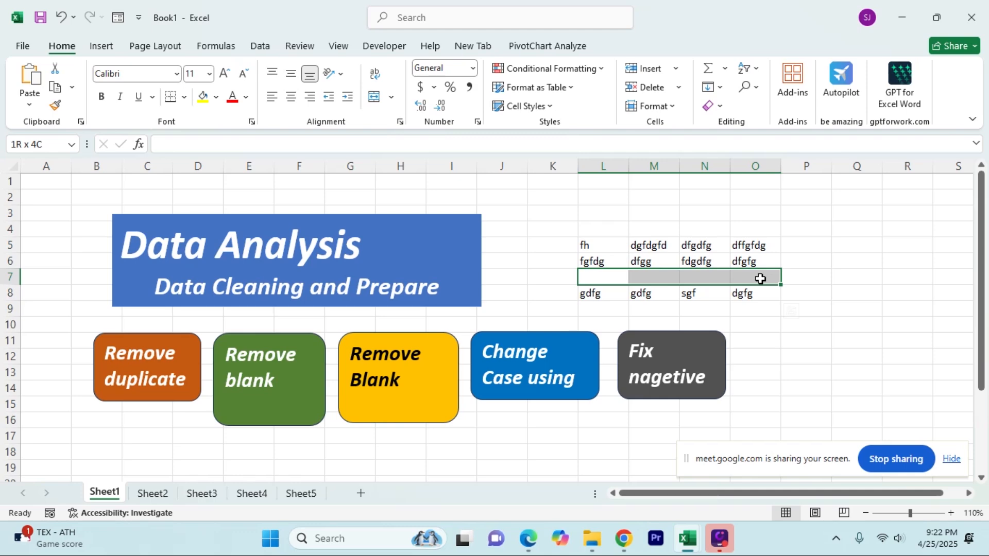
drag(608, 278, 747, 279)
Clear the sample data in range L5:P8
drag(593, 246, 796, 294)
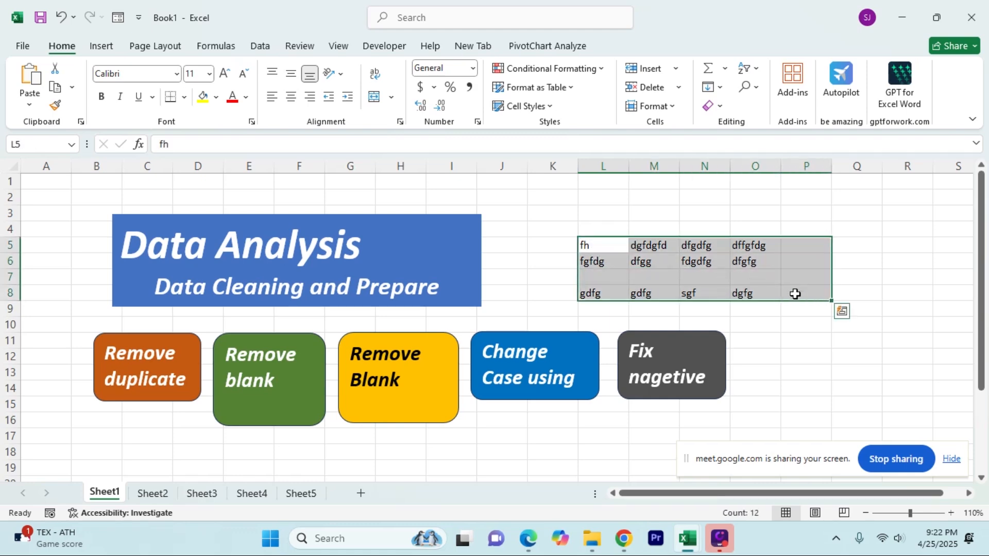
key(Delete)
Make the yellow and green boxes taller so the full labels Remove Blank Spaces and Remove blank Rows fit
click(280, 406)
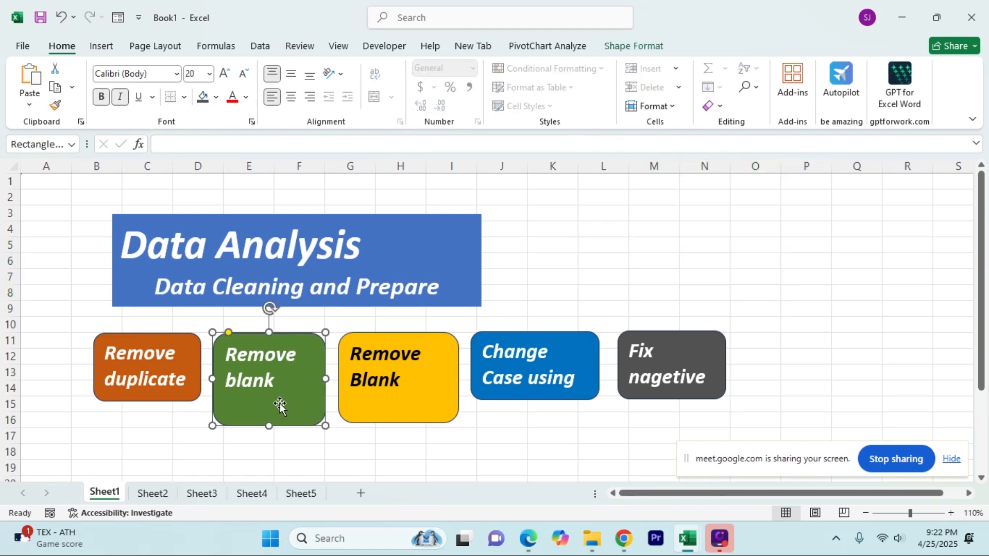
click(414, 397)
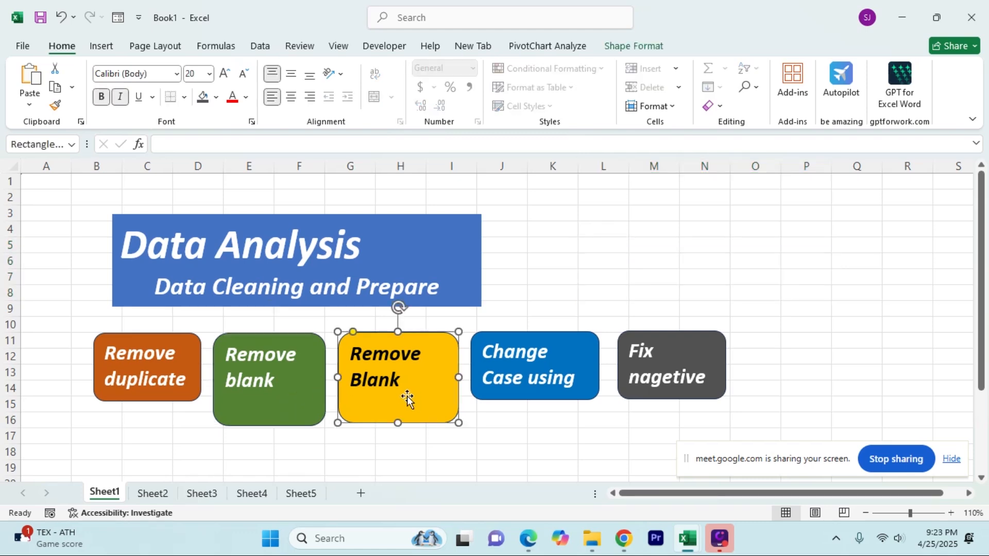
drag(397, 424, 398, 441)
click(312, 423)
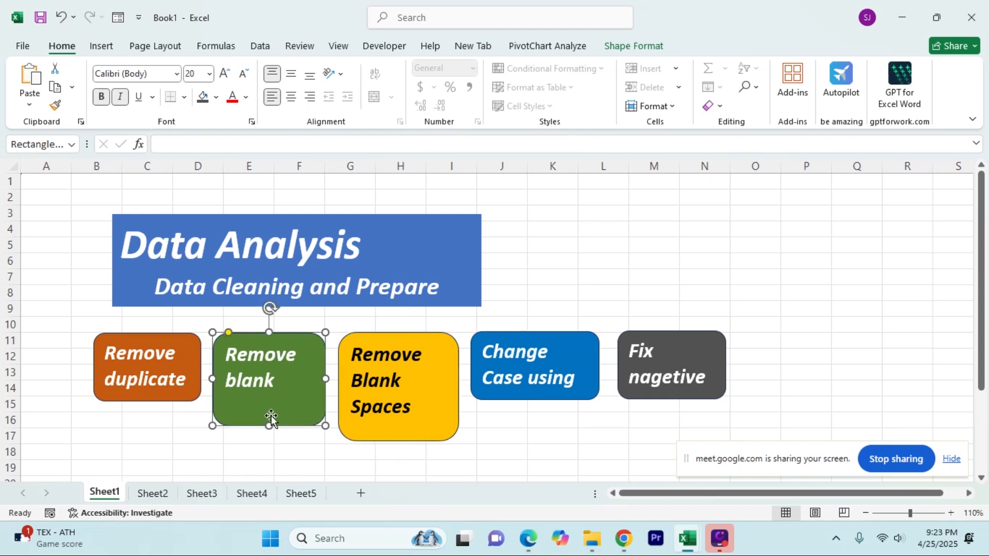
drag(269, 426, 269, 442)
click(431, 442)
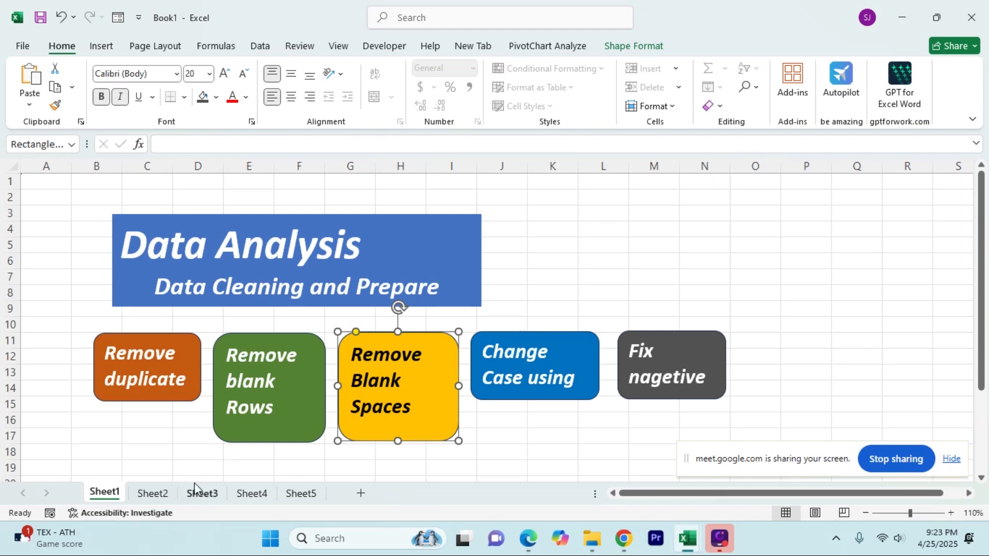
Make the grey and blue boxes taller so the full labels Fix nagetive value and Change Case using Formula fit
click(558, 393)
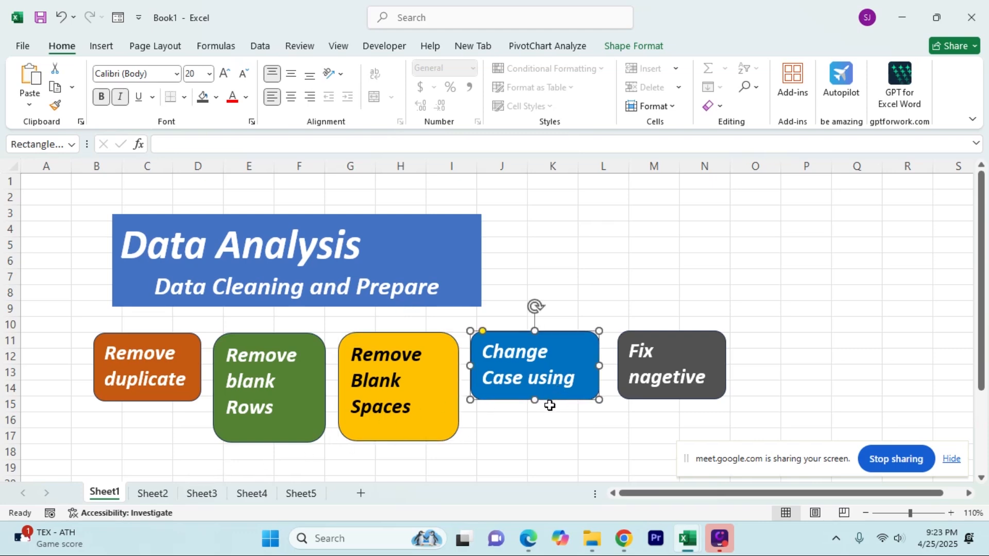
click(685, 363)
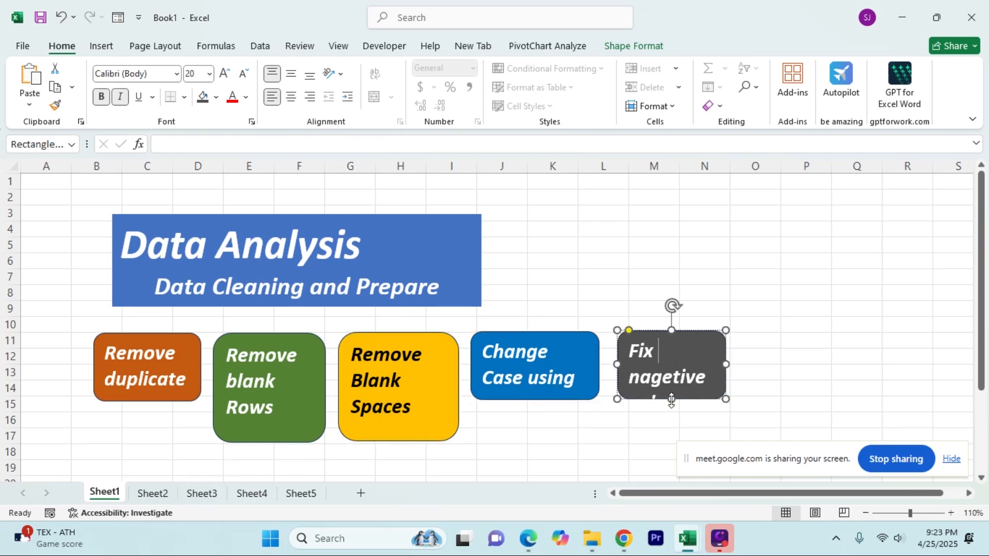
drag(671, 400, 671, 435)
click(534, 400)
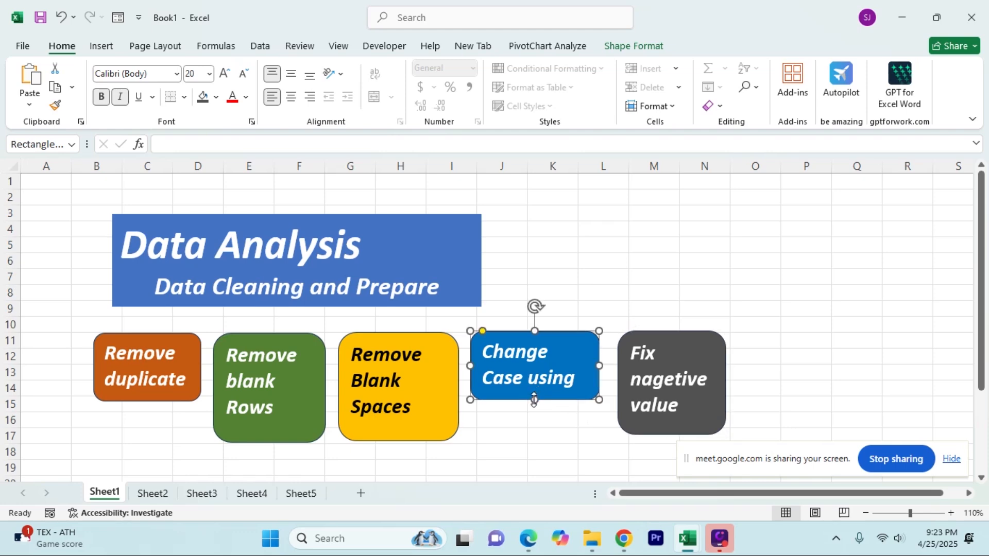
drag(534, 400, 534, 441)
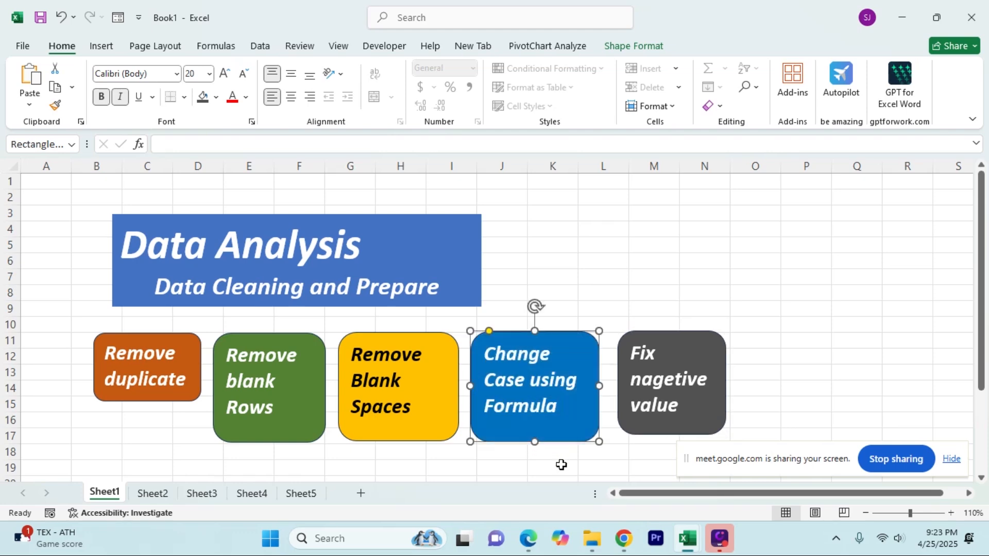
click(562, 465)
click(554, 411)
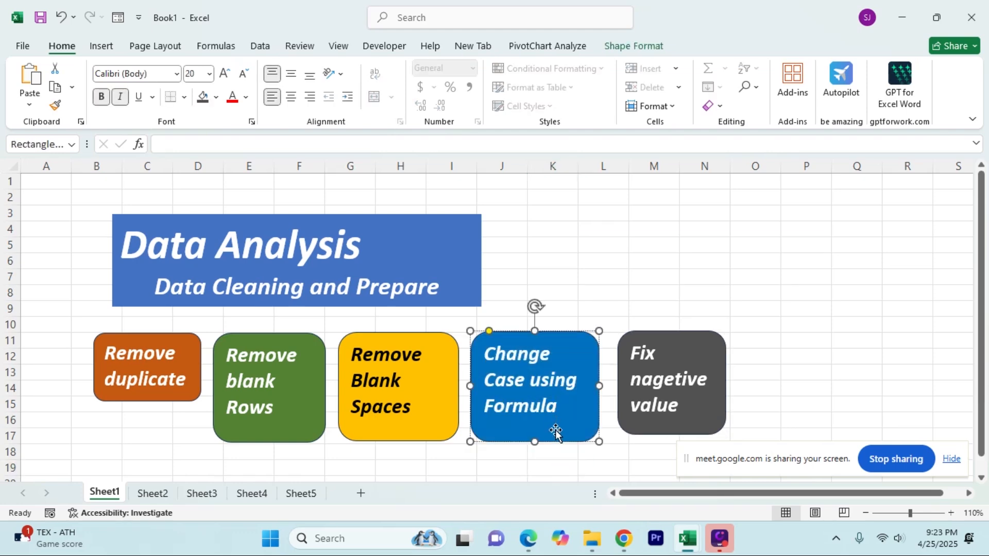
click(583, 305)
click(680, 340)
click(607, 308)
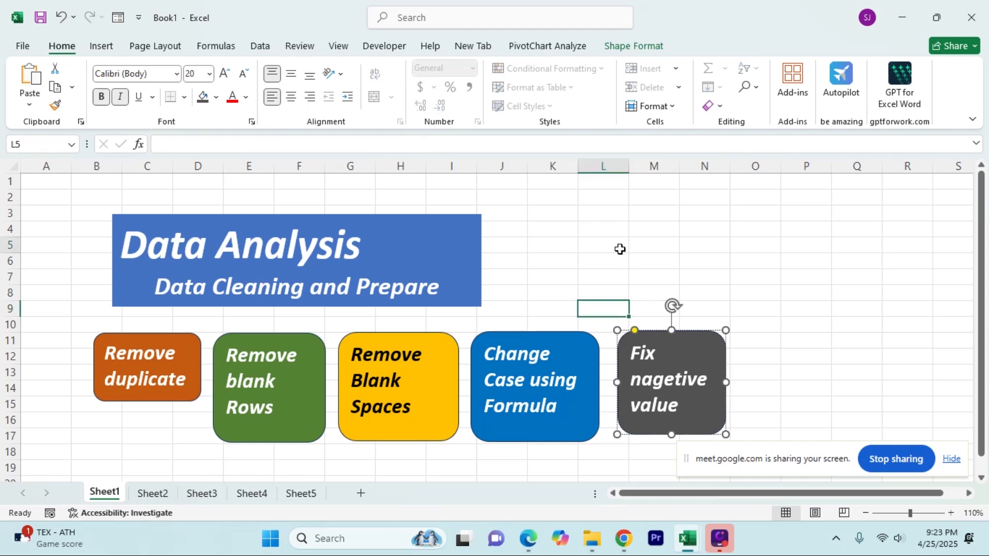
click(620, 250)
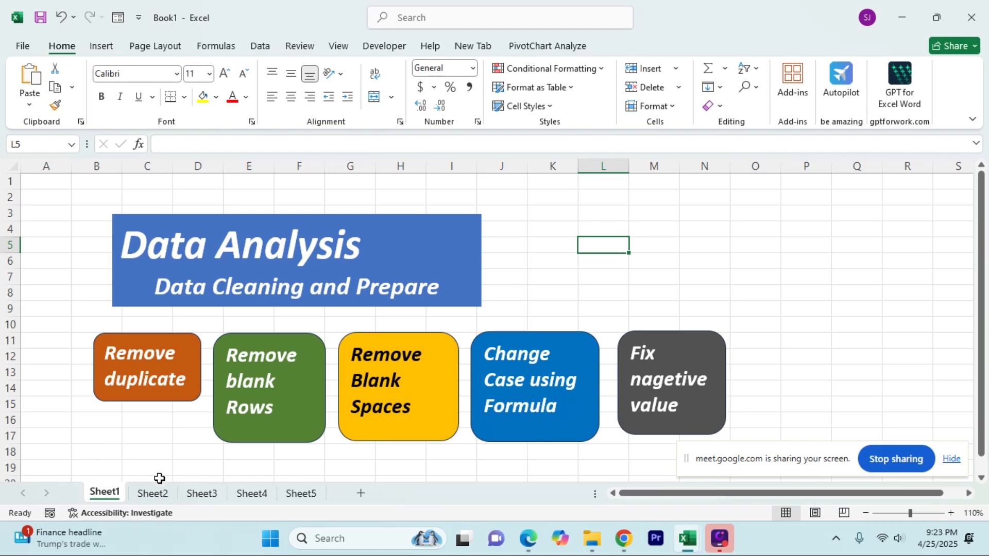
Look at the contact data on Sheet2 and review the orange, green and yellow topic boxes on Sheet1
click(159, 497)
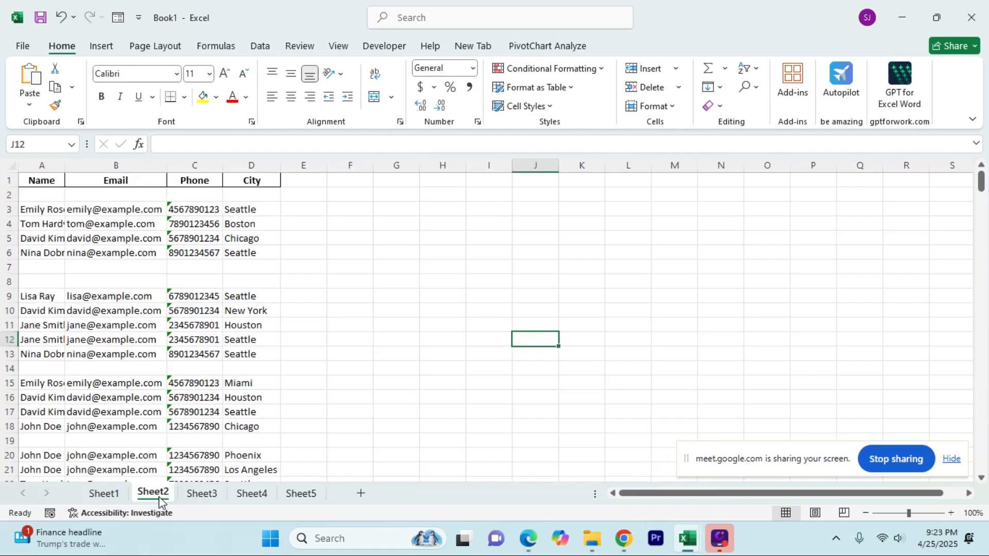
click(118, 495)
click(301, 430)
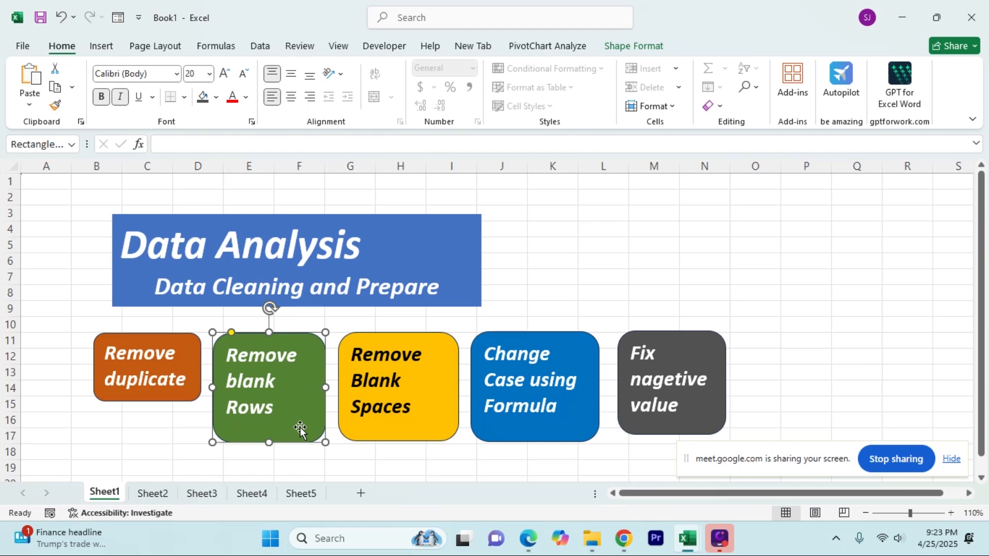
click(178, 386)
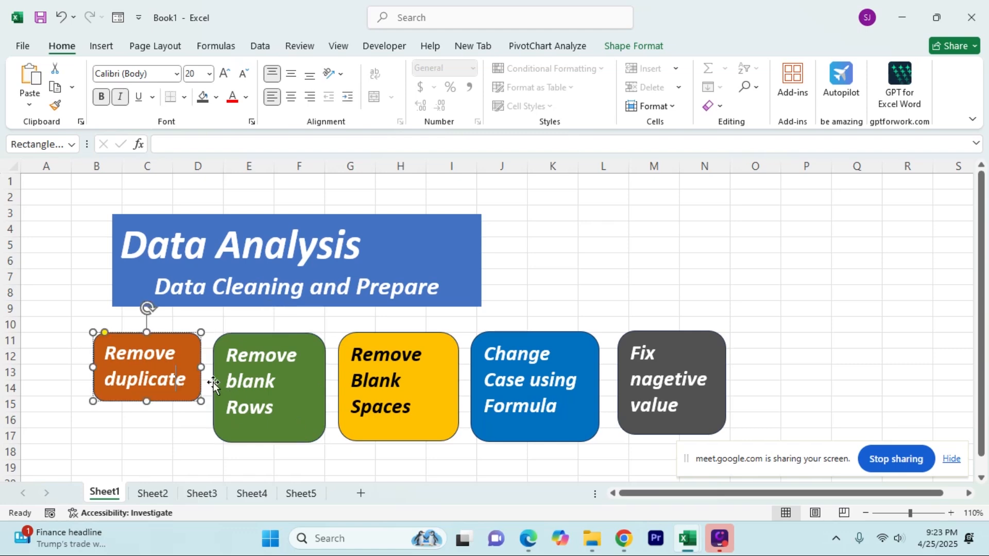
click(263, 387)
click(174, 382)
click(255, 391)
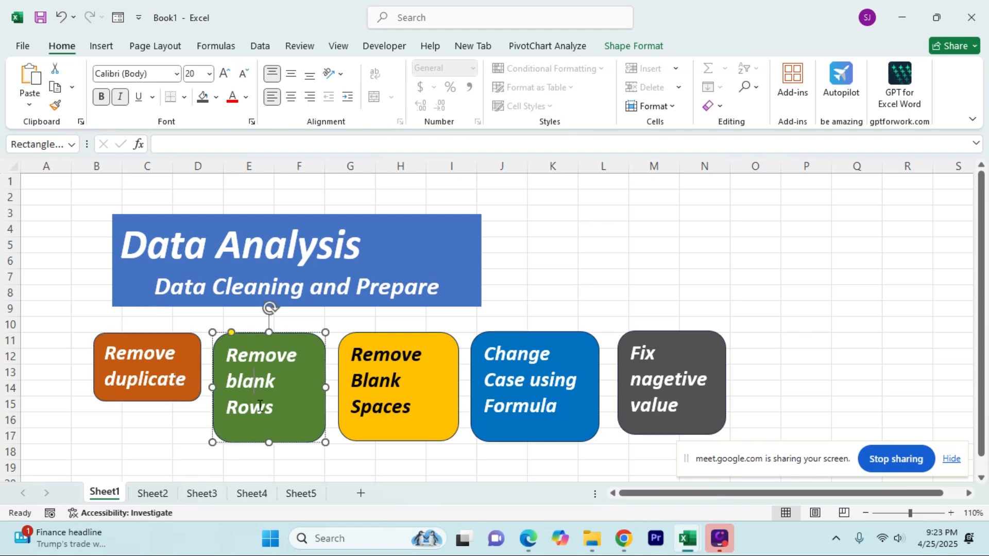
click(367, 401)
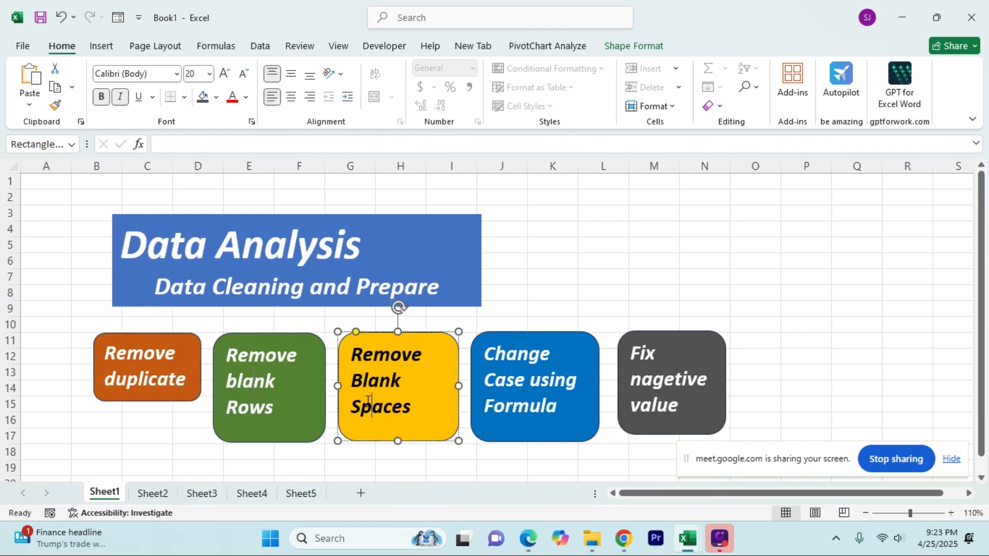
Make the orange Remove duplicate box on Sheet1 slightly taller
click(190, 381)
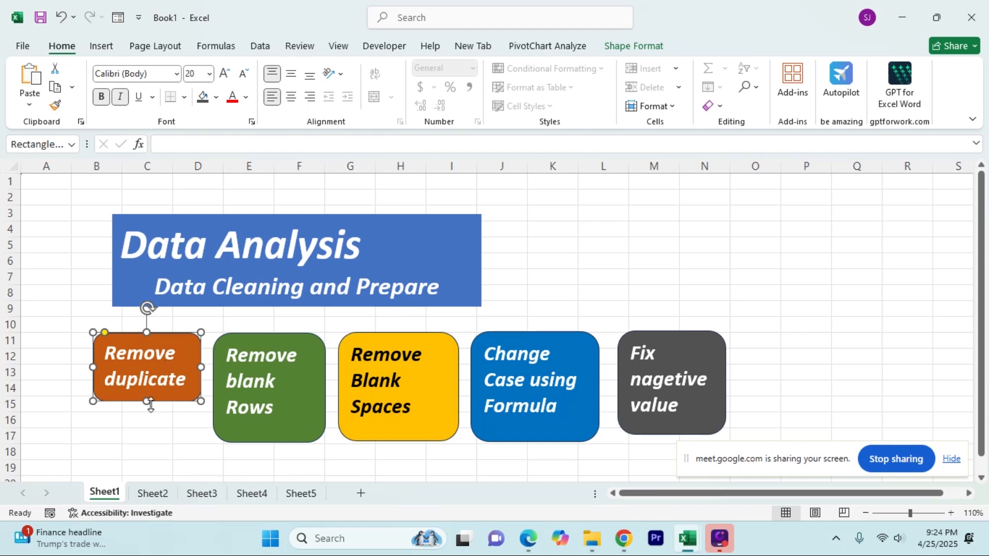
mouse_move(142, 400)
mouse_down()
mouse_move(141, 463)
mouse_move(157, 407)
mouse_up()
click(158, 436)
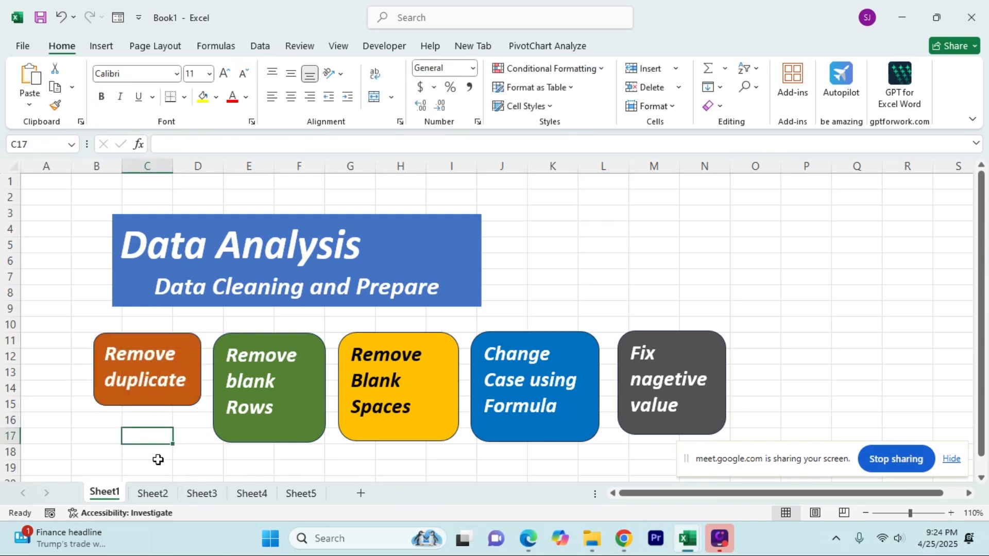
Rename Sheet3, which holds the product table, as remove duplicates
click(201, 493)
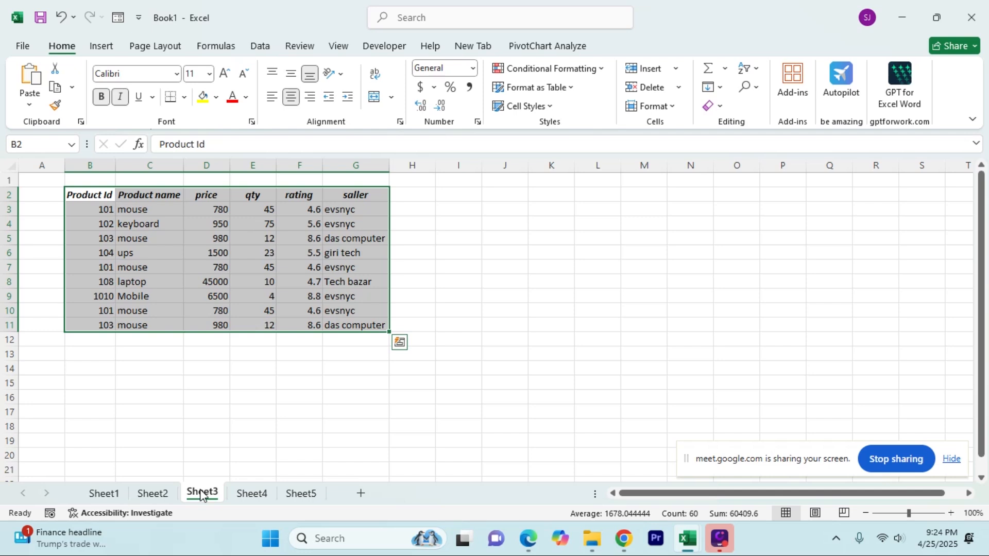
double_click(201, 493)
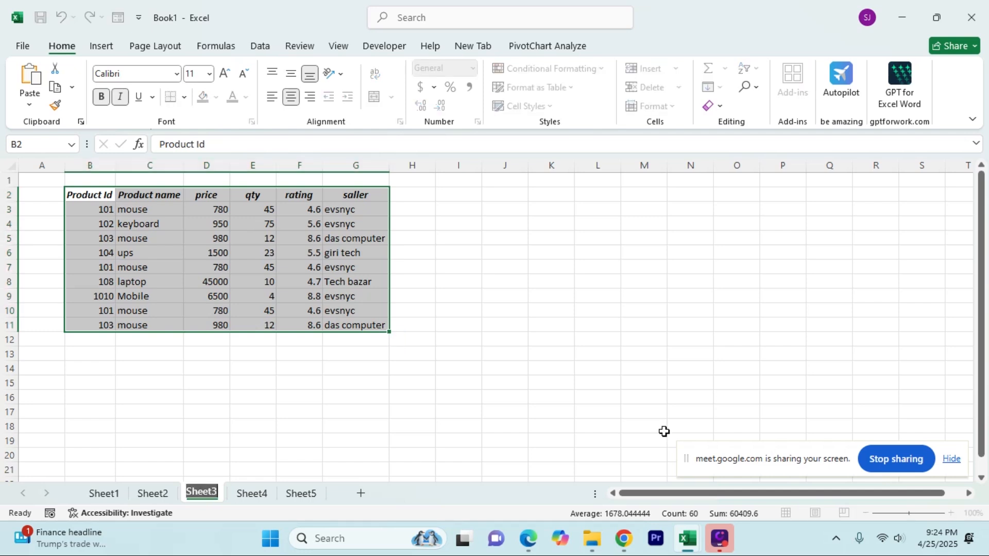
text(remove)
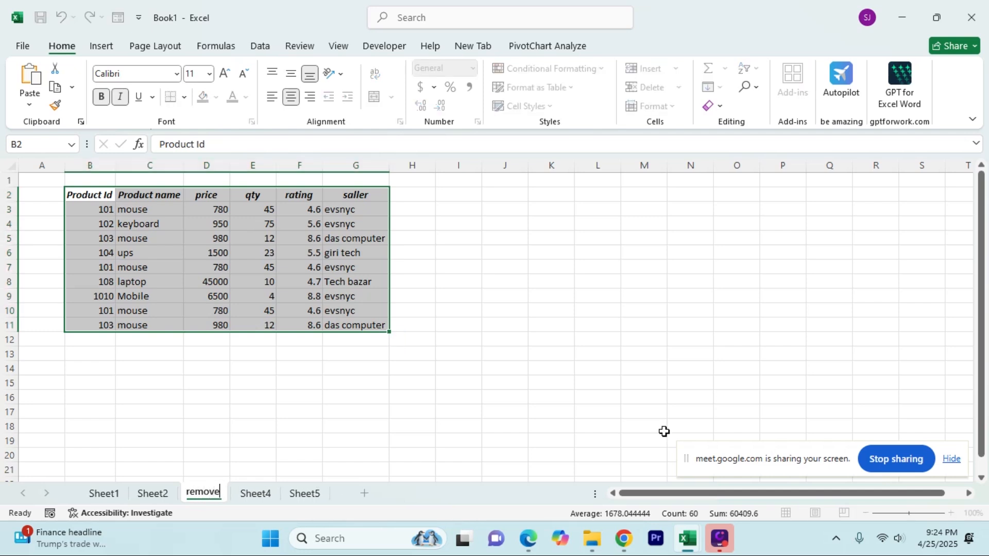
text( duplicates)
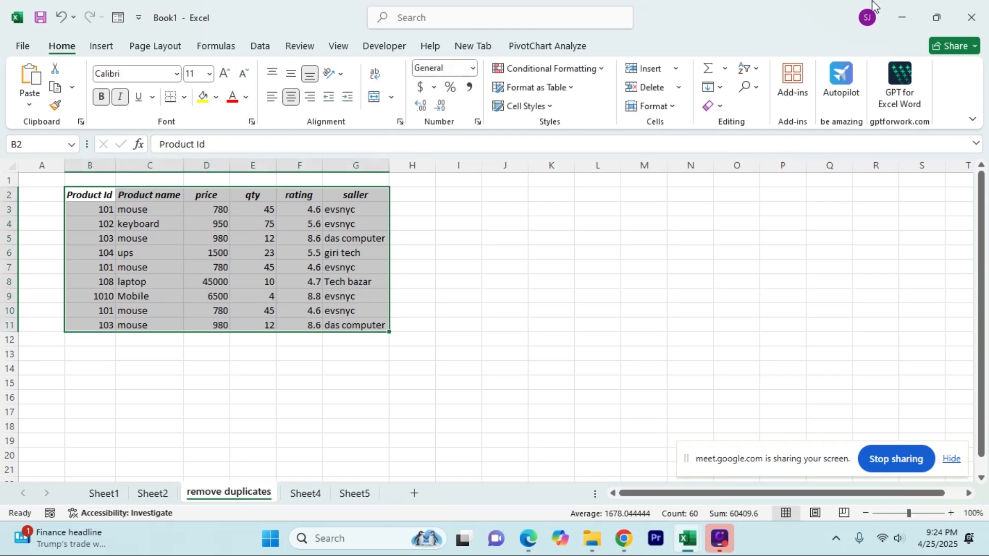
click(451, 412)
Examine the product table B2:G11 for repeated records and highlight the first mouse record in B3:G3
click(287, 287)
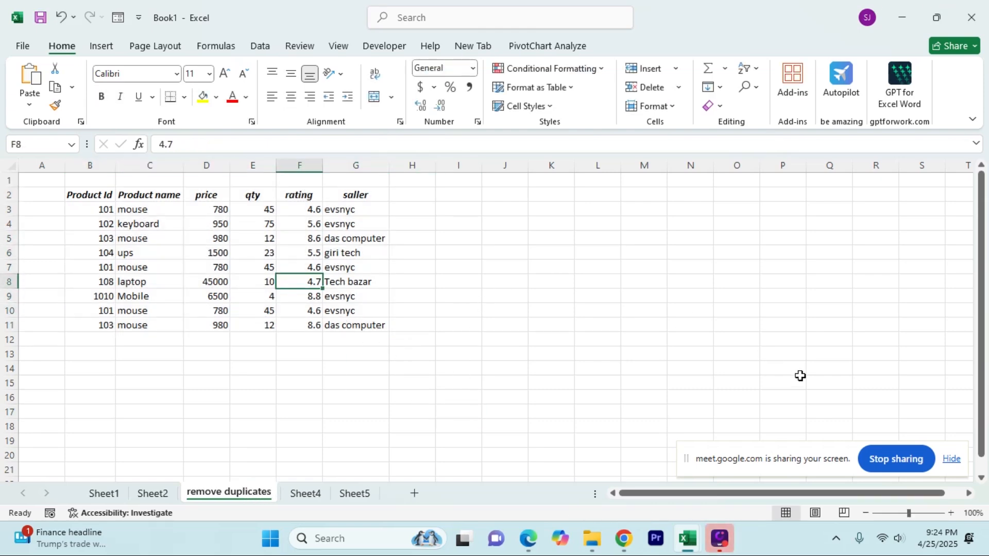
double_click(951, 514)
double_click(951, 514)
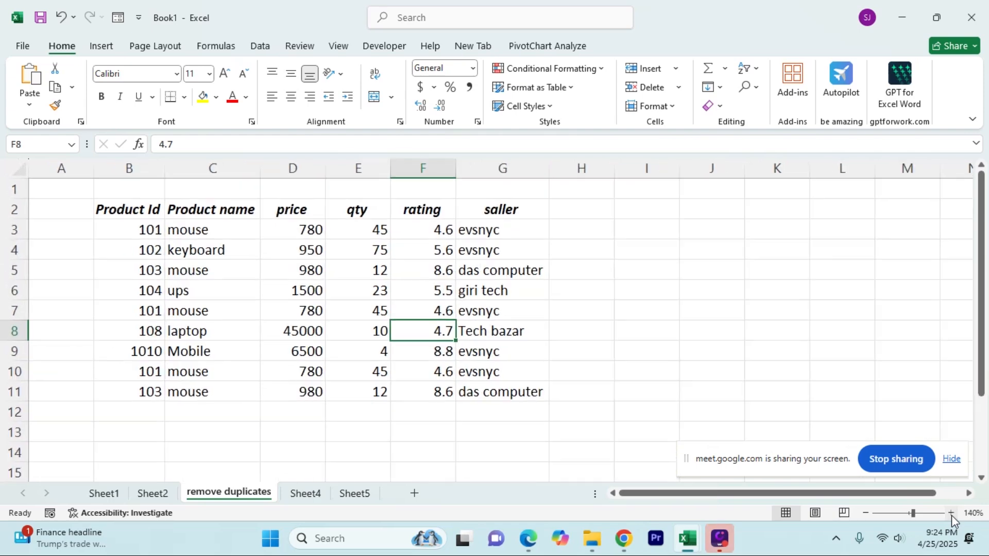
click(647, 344)
click(374, 292)
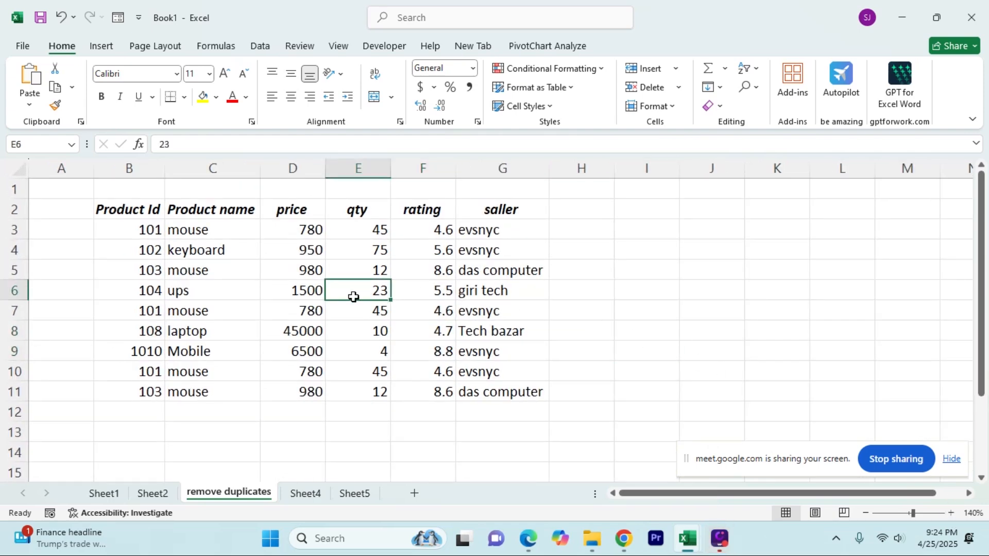
drag(149, 214, 511, 396)
click(764, 371)
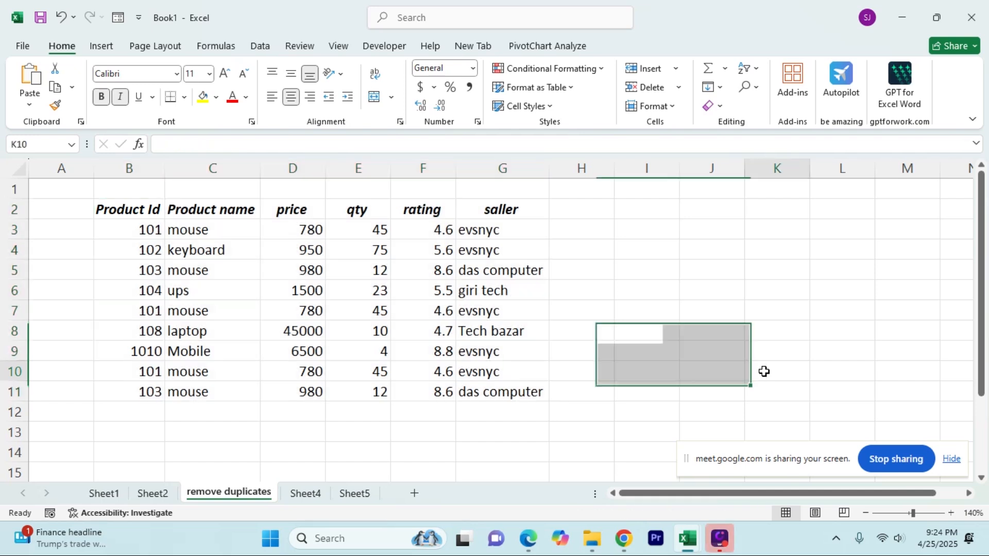
click(367, 366)
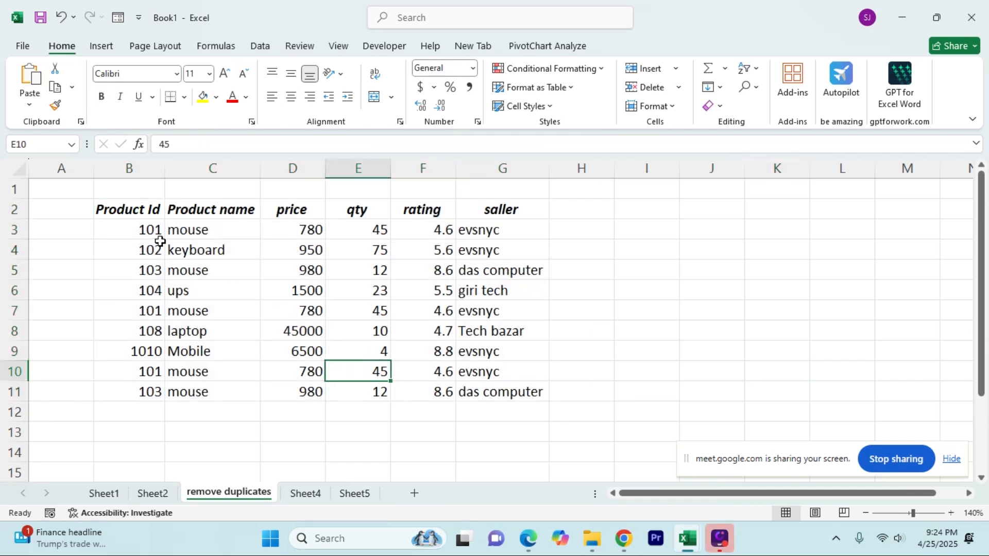
click(142, 214)
click(200, 316)
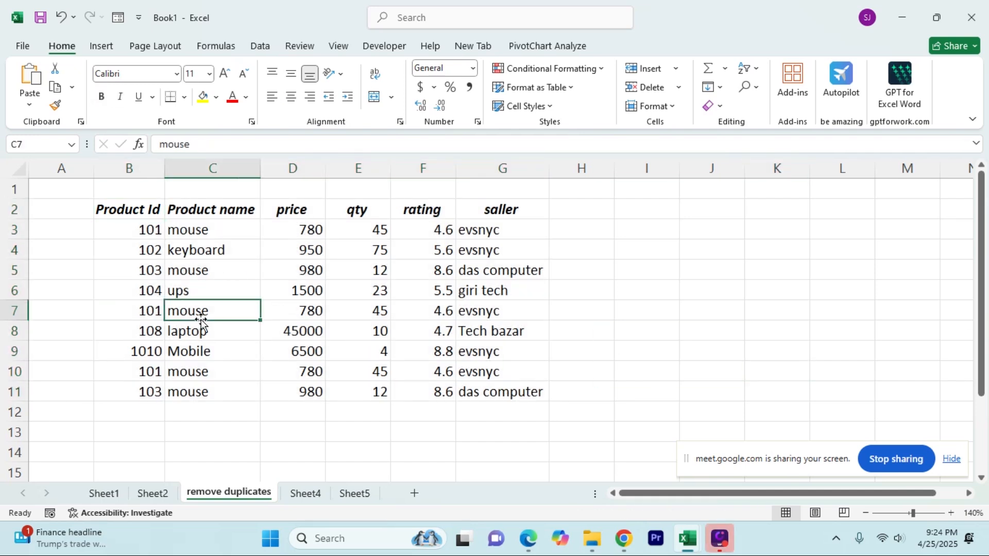
drag(194, 264, 202, 336)
click(206, 432)
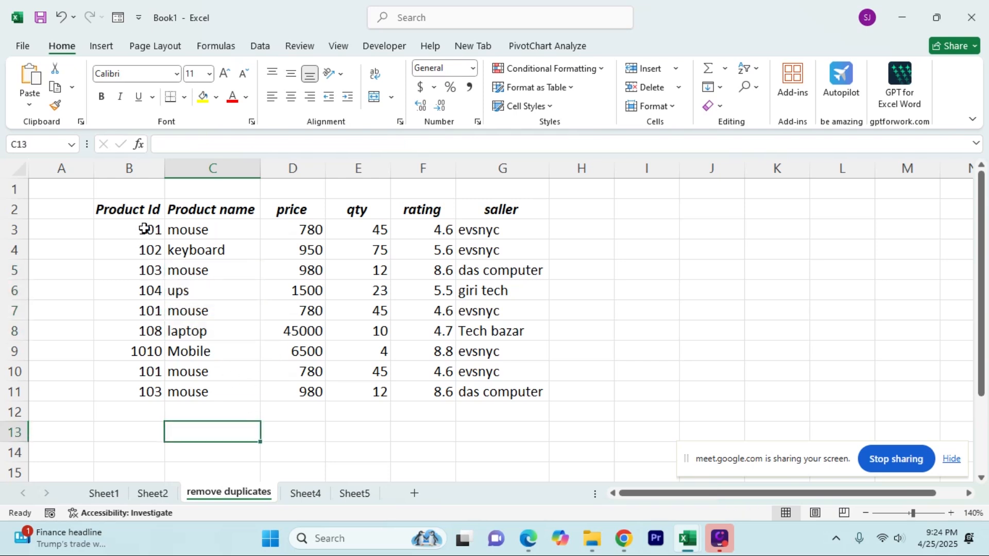
drag(144, 230, 463, 230)
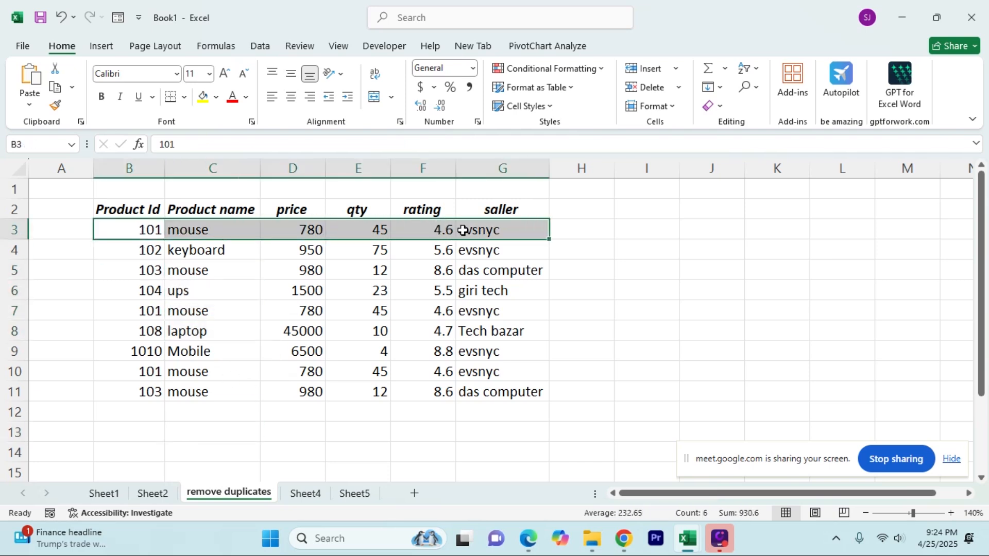
Bold the three identical mouse records with product ID 101 in B3:G3, B7:G7 and B10:G10
key(ctrl+b)
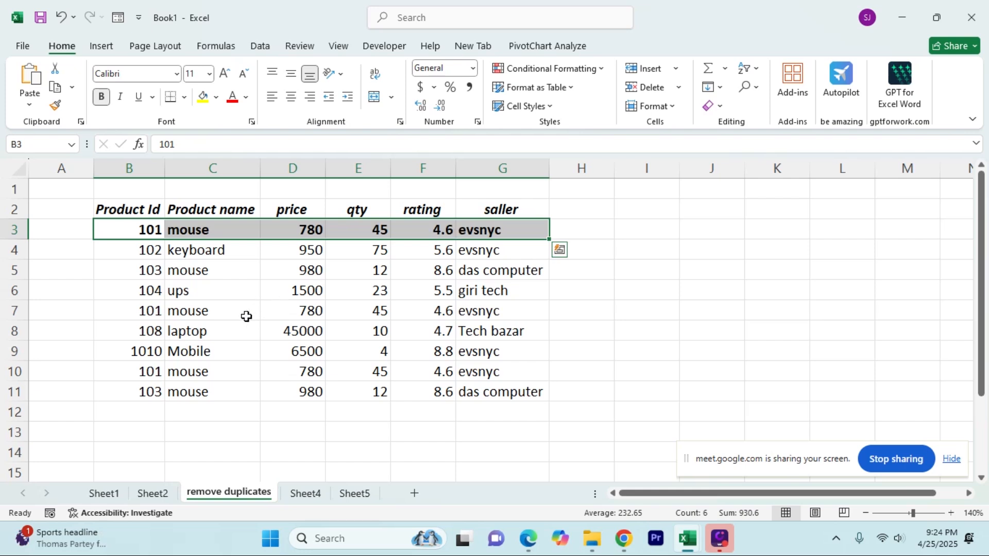
drag(148, 311, 486, 309)
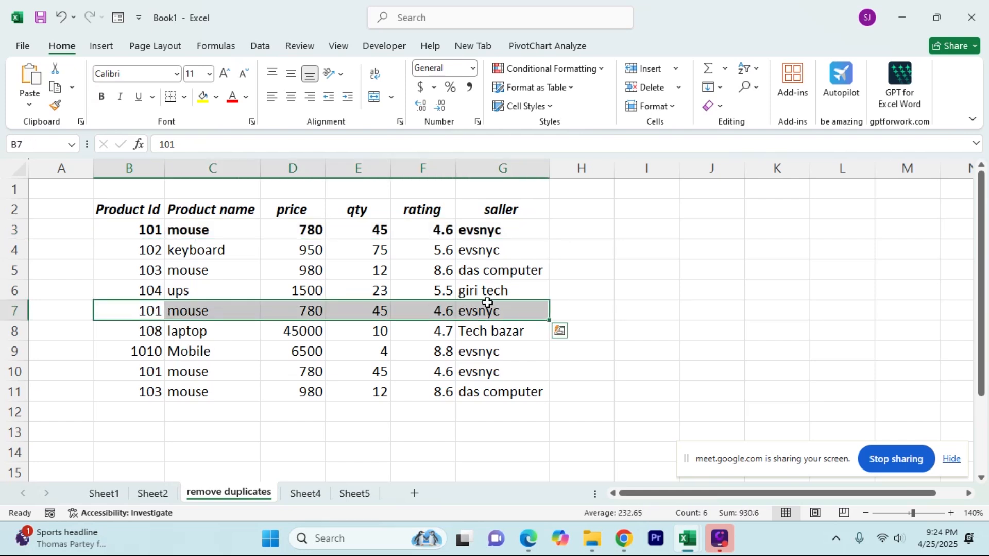
key(ctrl+b)
drag(116, 373, 478, 365)
key(ctrl+b)
click(444, 444)
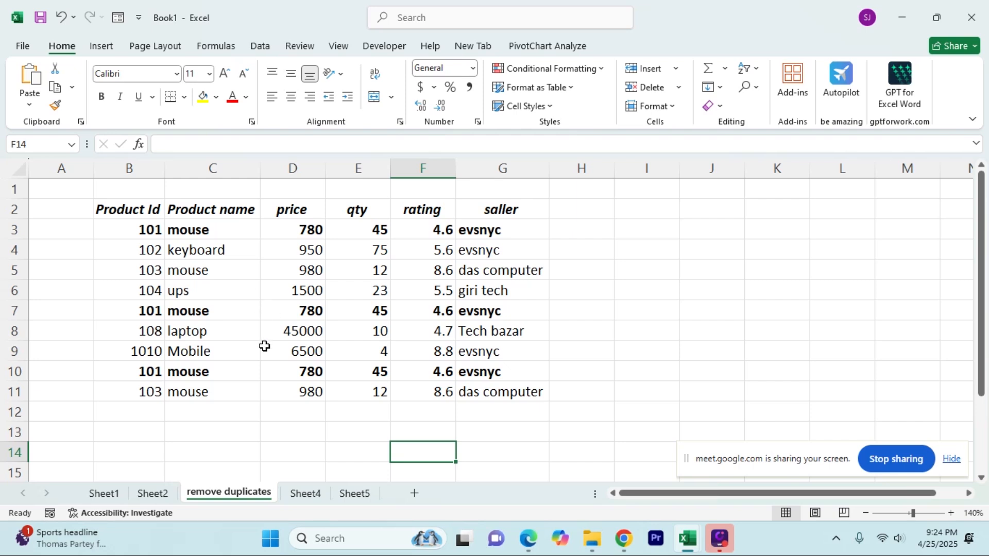
Undo the bold formatting on the three repeated mouse records
key(ctrl+z)
key(ctrl+z)
key(ctrl+z)
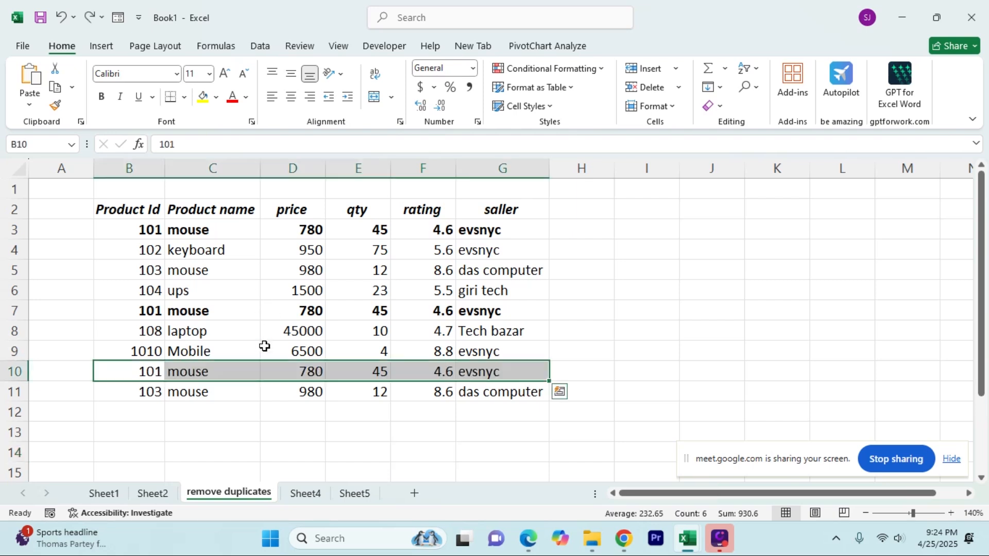
click(264, 422)
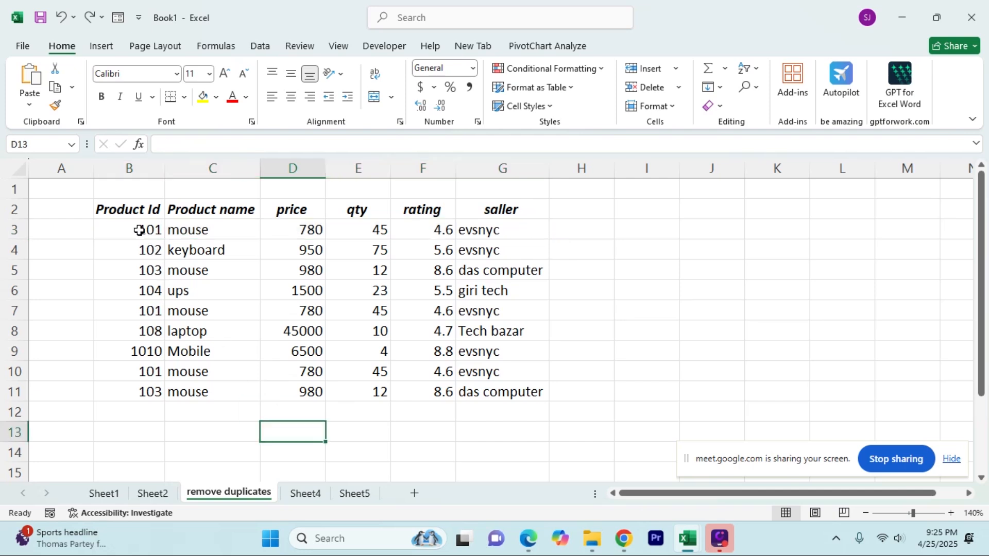
drag(139, 231, 485, 236)
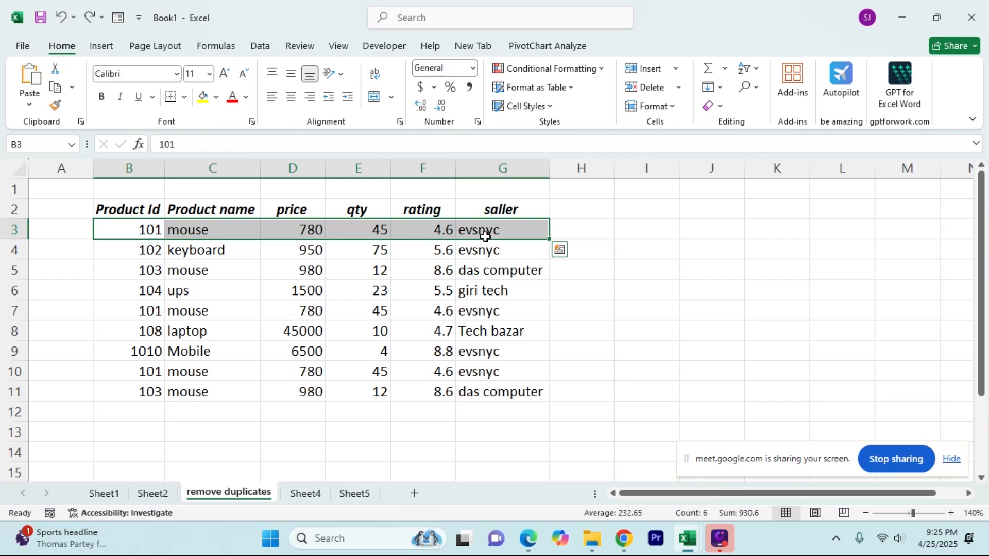
click(223, 326)
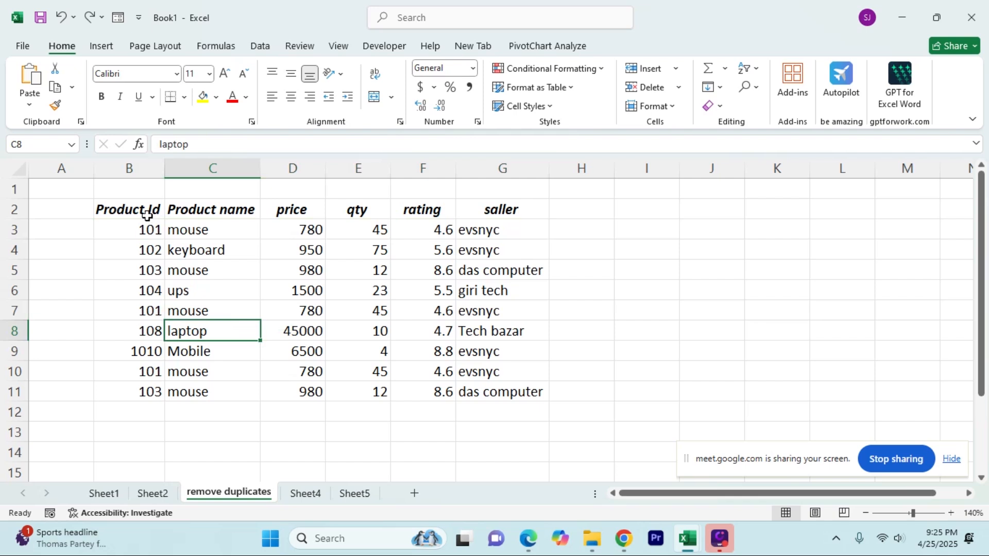
Remove duplicate records from the product table B2:G11, comparing all six columns and treating the first row as headers
drag(147, 215, 508, 390)
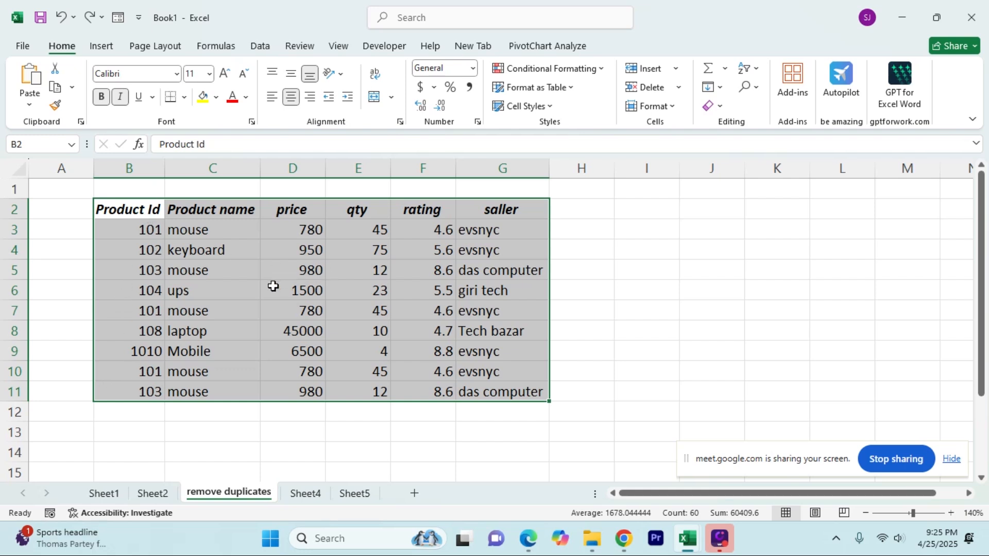
click(217, 47)
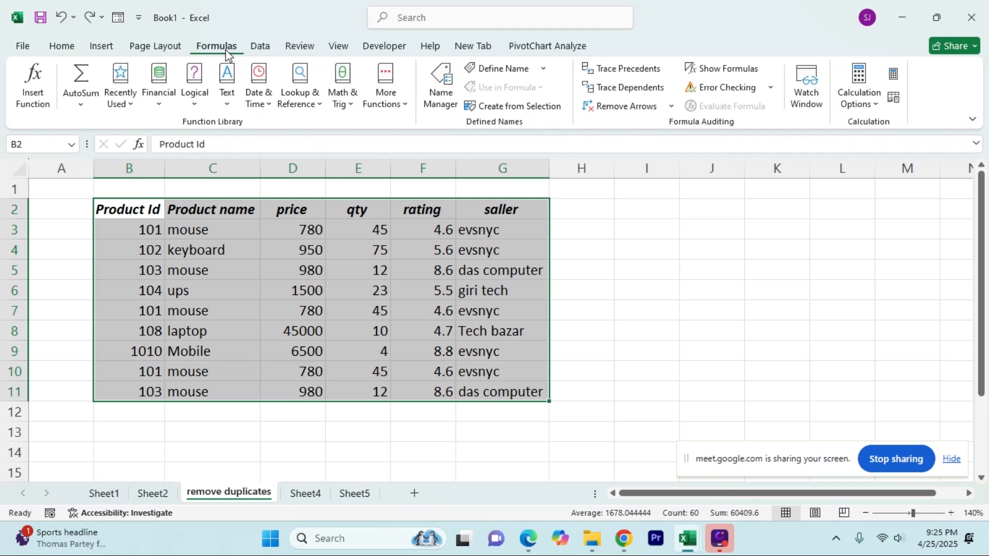
click(264, 49)
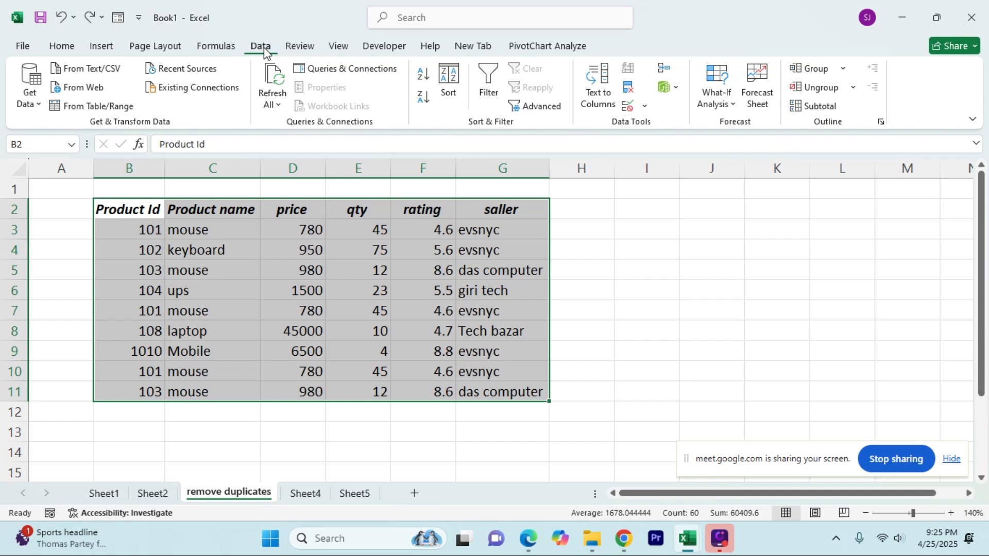
key(super+plus)
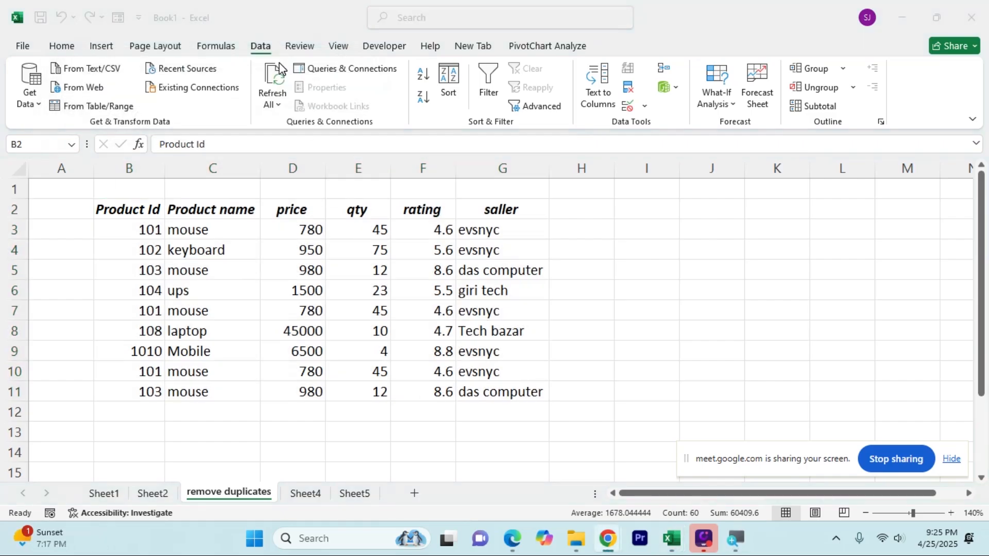
key(super+plus)
click(629, 94)
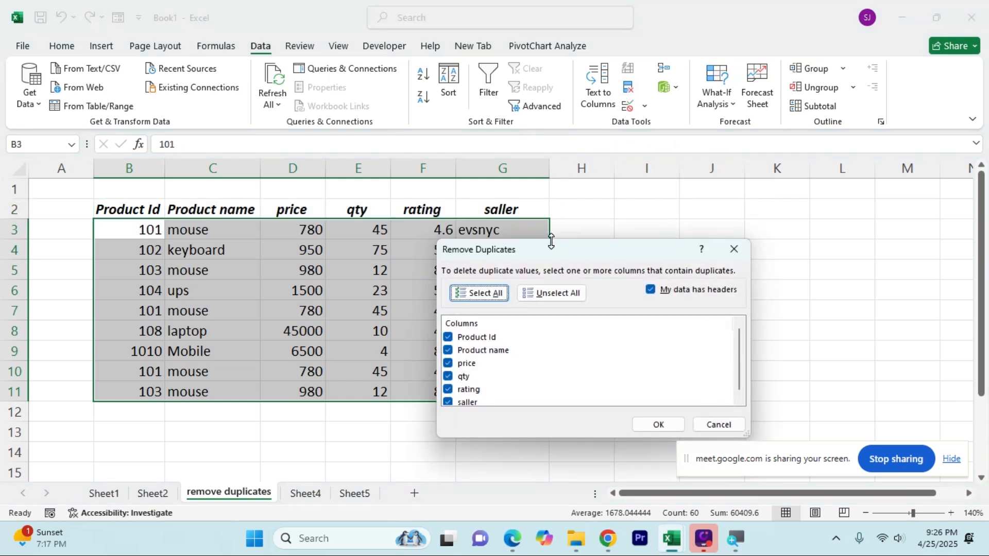
drag(551, 250, 456, 234)
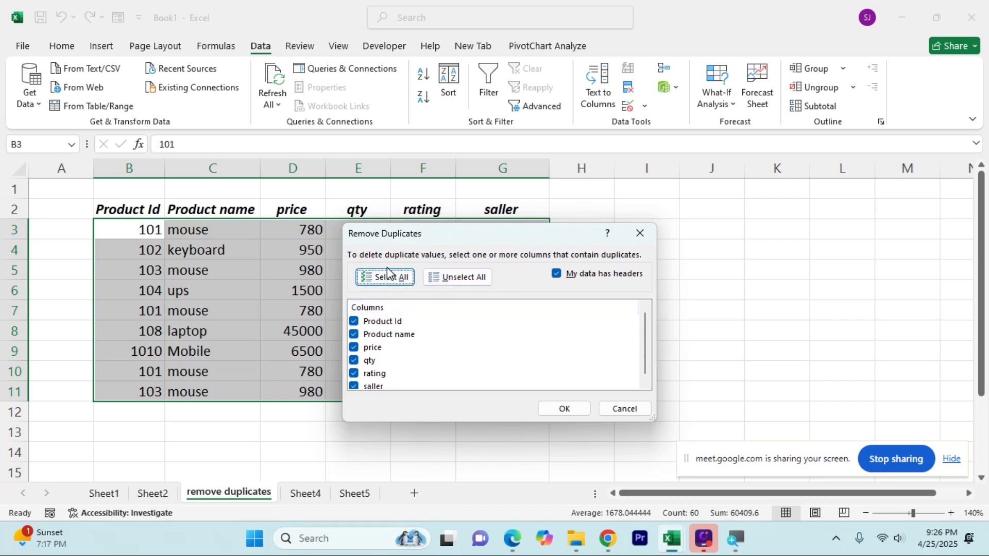
scroll(380, 355, down, 1)
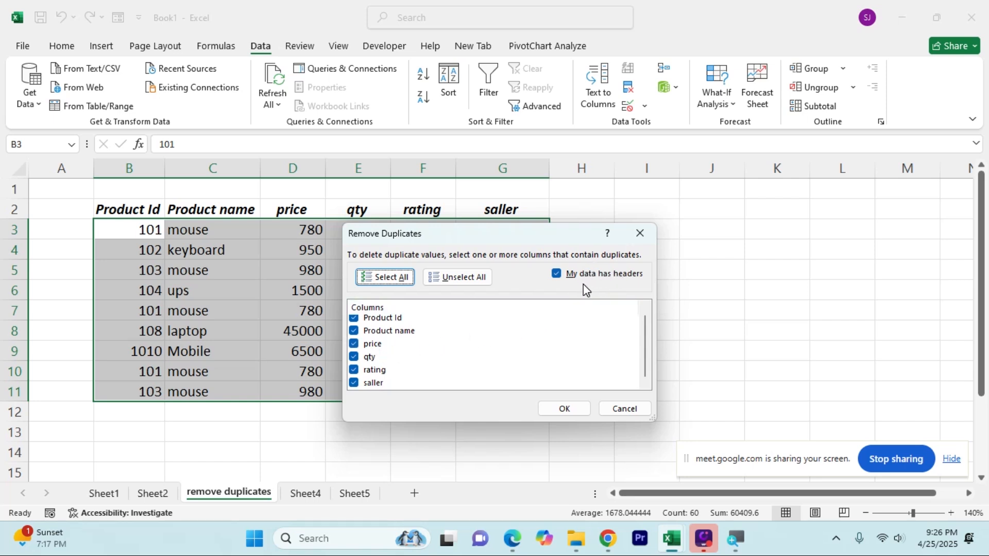
click(564, 410)
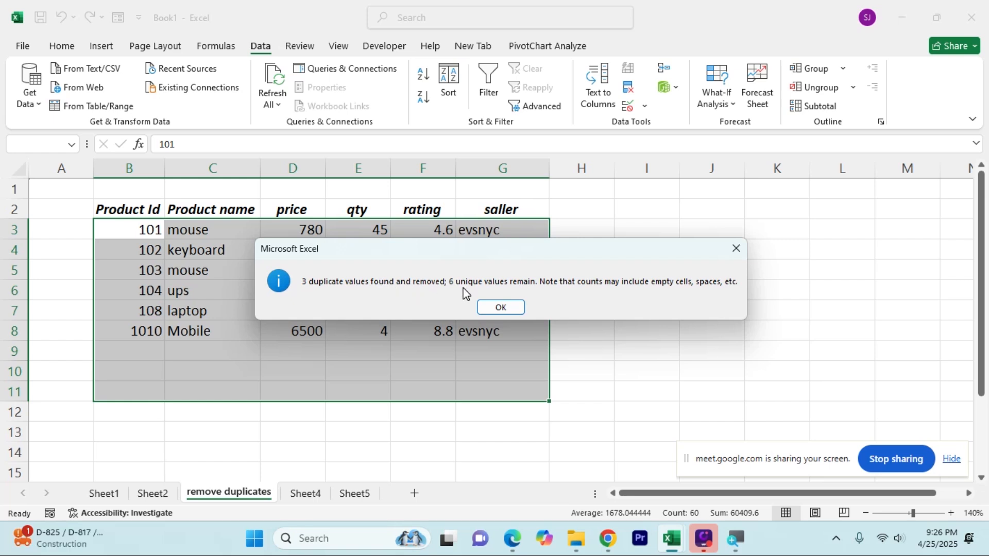
click(501, 307)
click(361, 360)
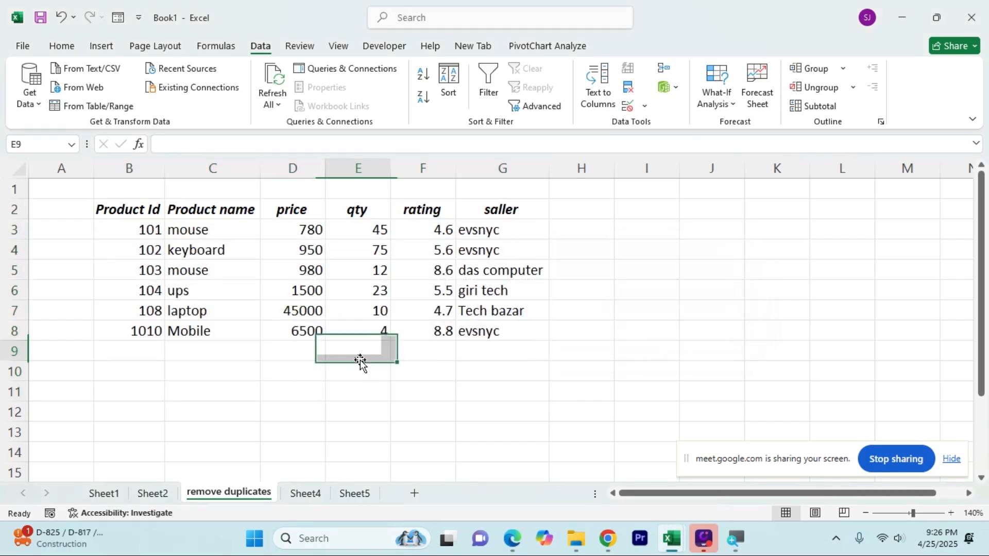
Review the remaining product records, highlighting the mouse row B3:G3 and the ups row B6:G6
drag(137, 227, 472, 236)
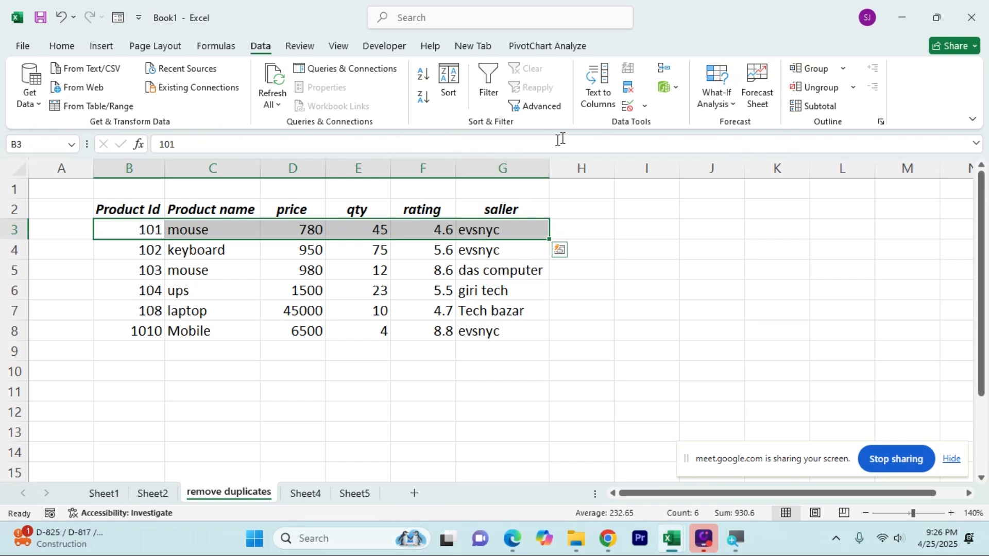
click(579, 312)
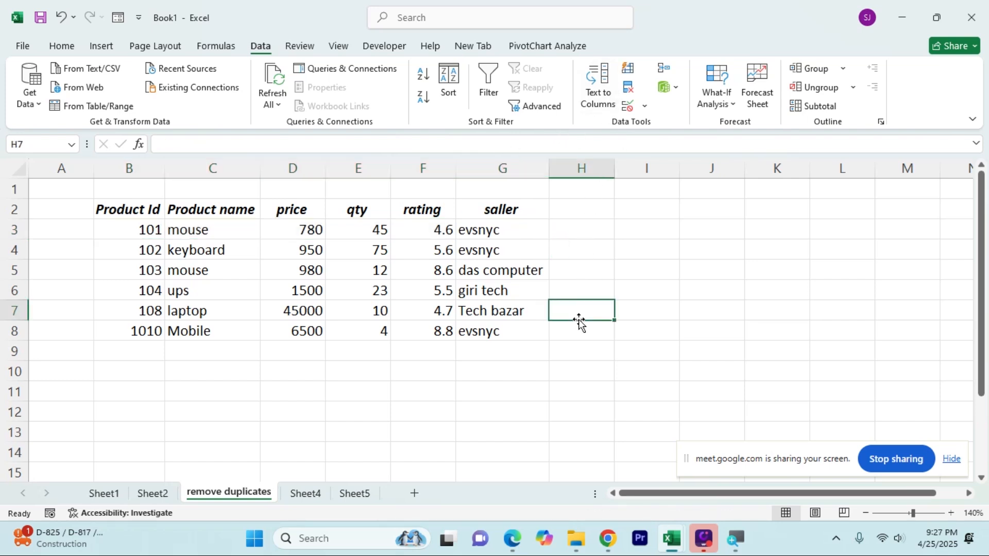
click(138, 230)
drag(138, 229, 491, 231)
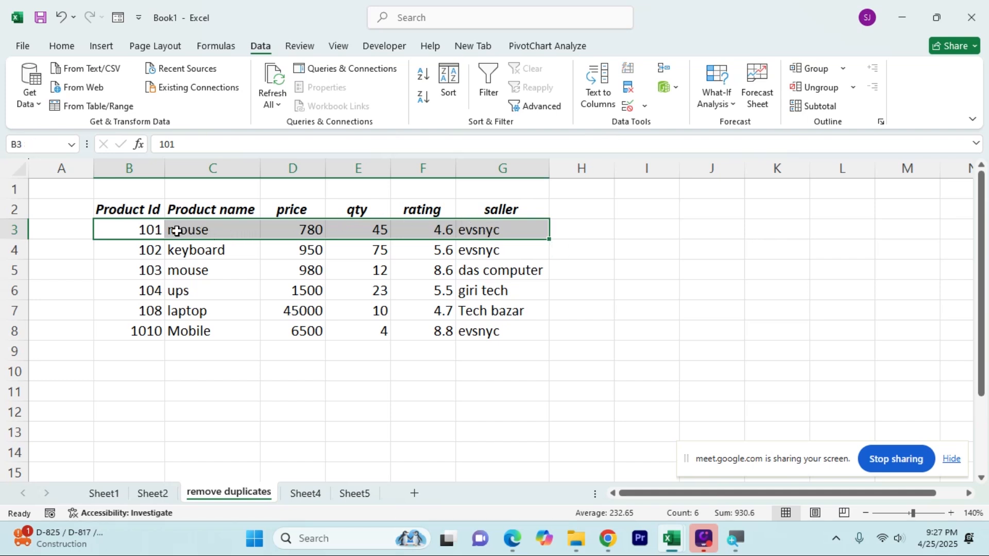
drag(146, 230, 474, 230)
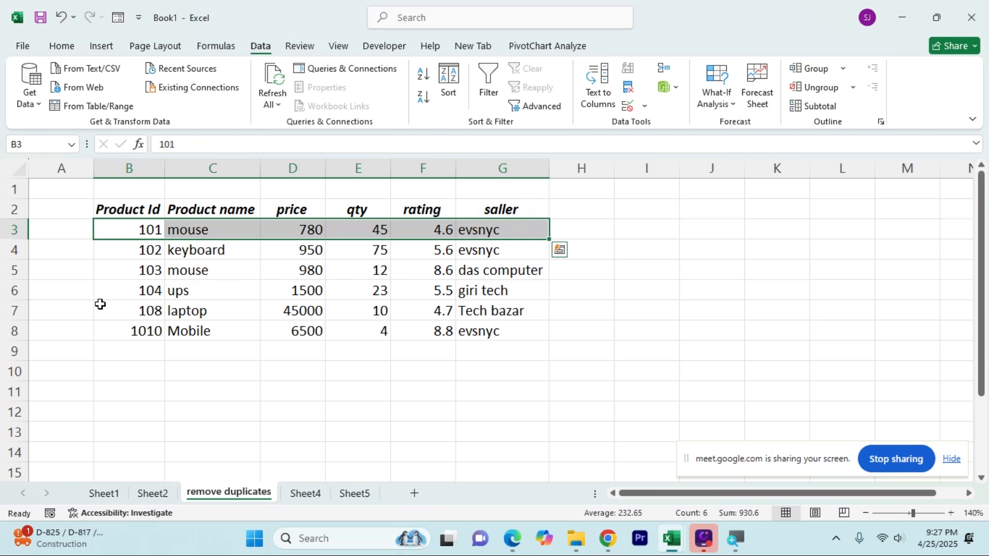
drag(129, 290, 543, 293)
click(535, 358)
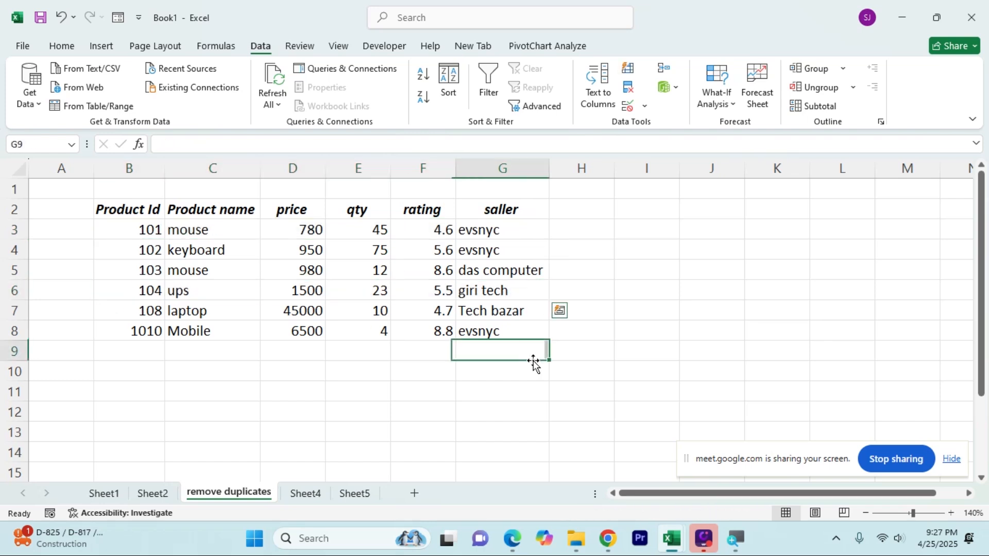
Add a phone column header in H2 and enter sample phone numbers for the first three records in H3:H5
click(568, 209)
text(phone)
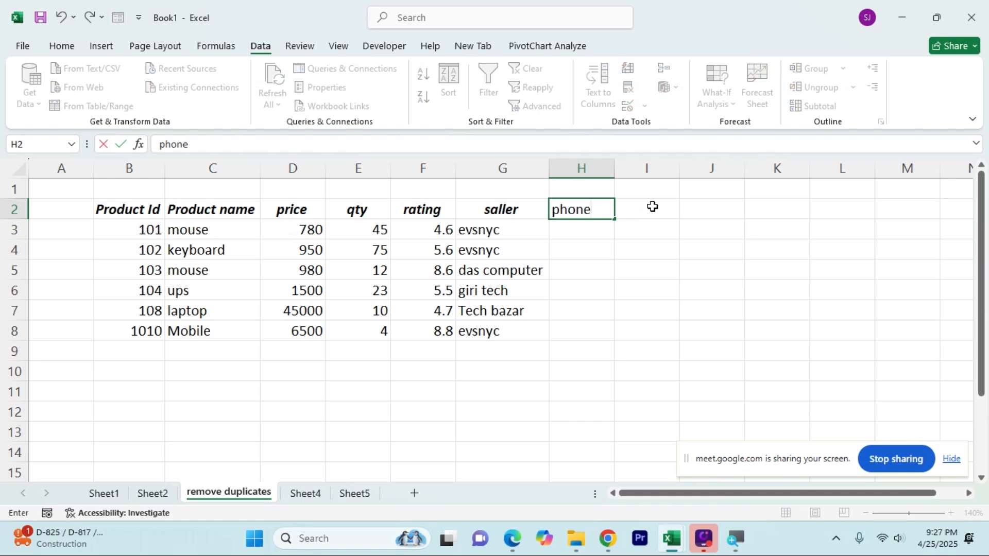
key(Return)
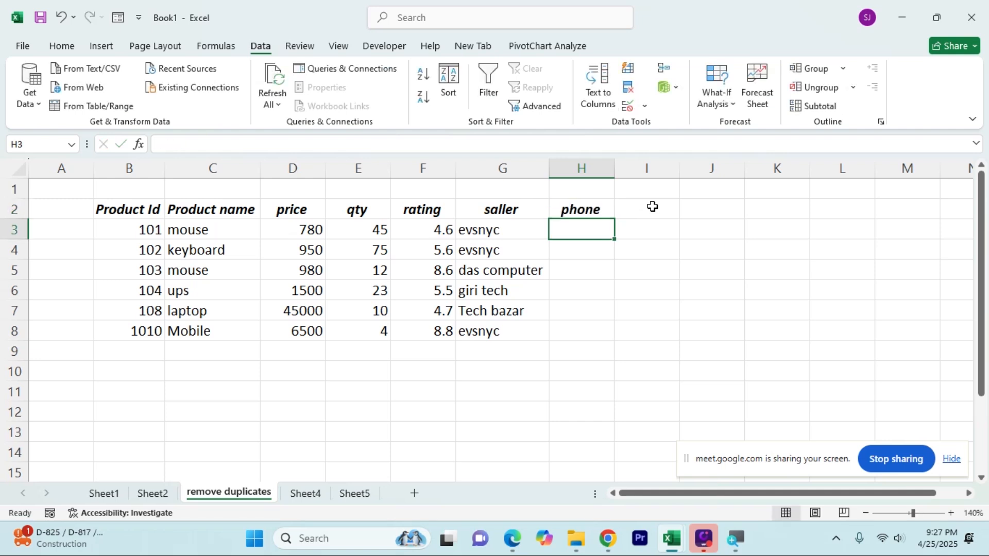
text(9856)
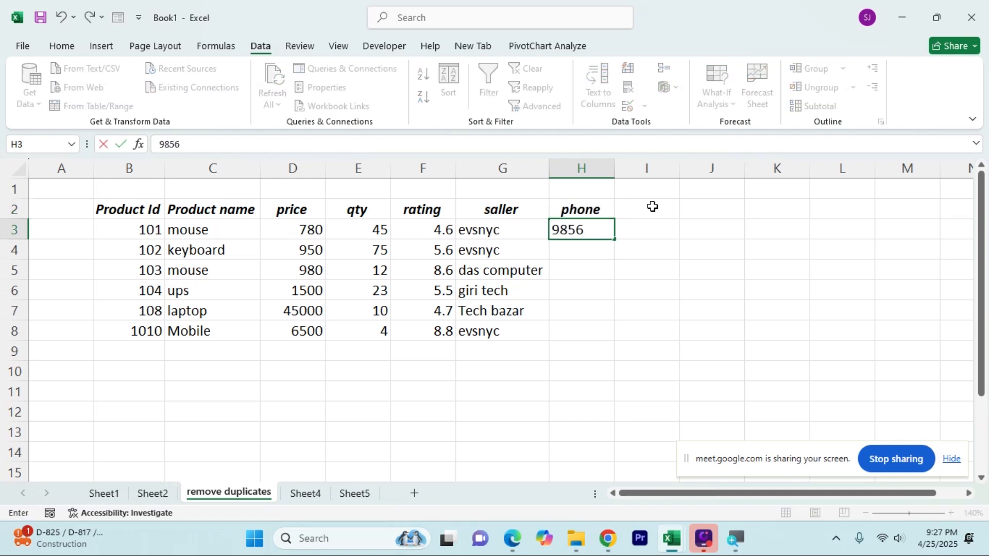
text(586)
key(Return)
text(7)
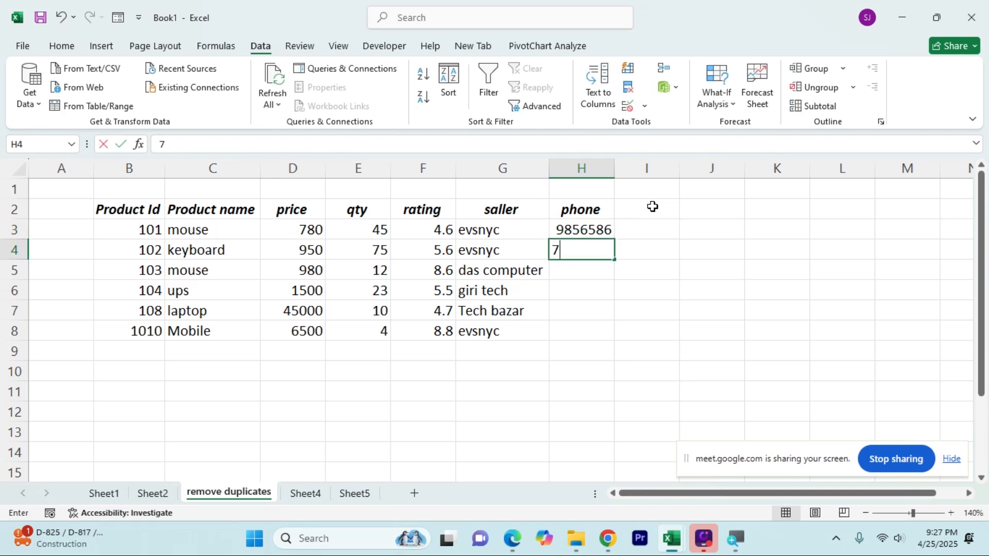
text(545265)
key(Return)
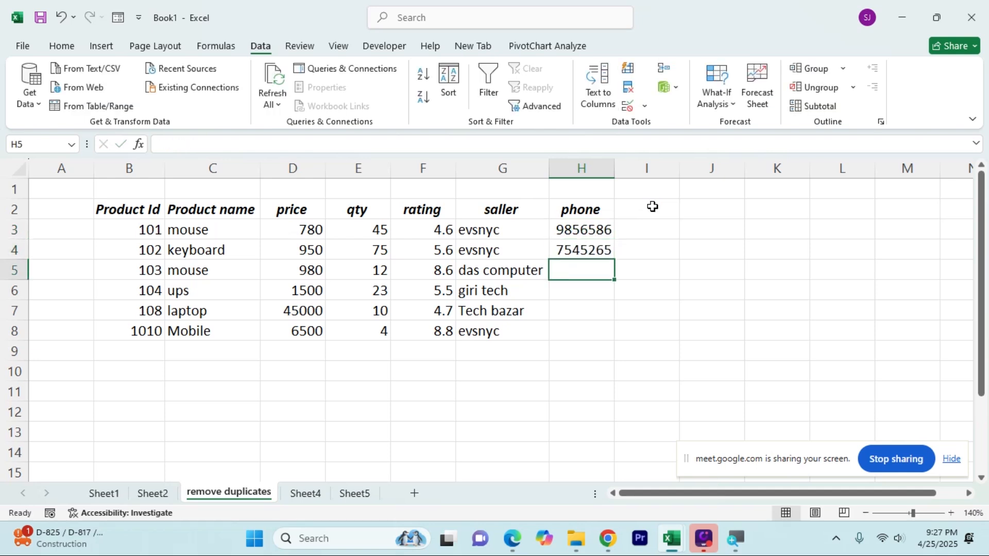
text(784526)
key(Return)
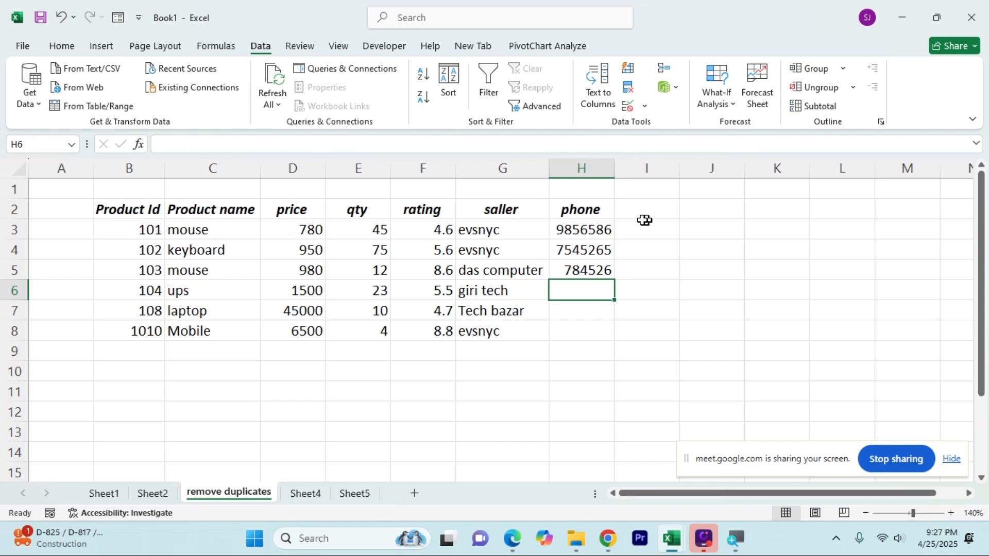
Copy the first record's phone number into H6 and H8, and enter a different phone number in H7
click(594, 232)
key(ctrl+c)
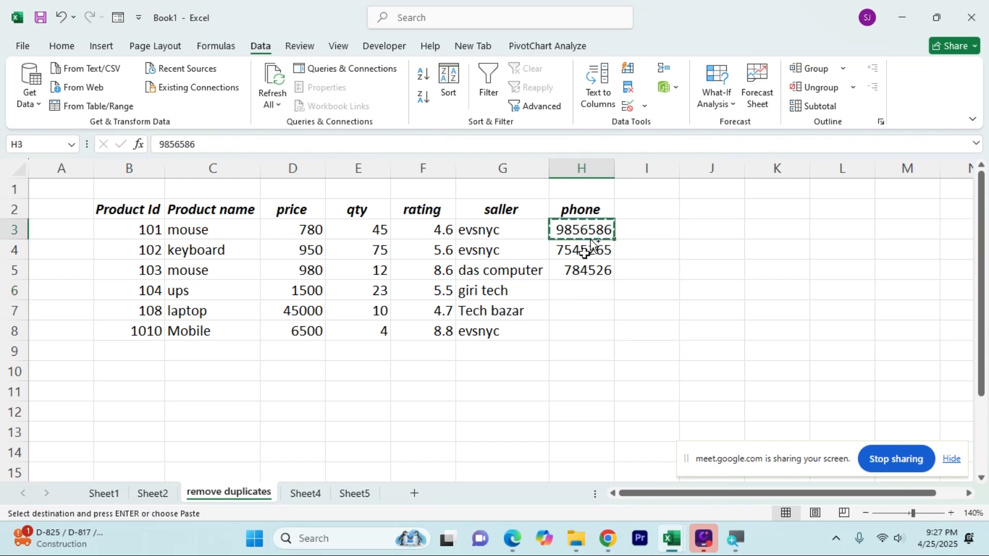
click(576, 288)
key(Return)
click(580, 320)
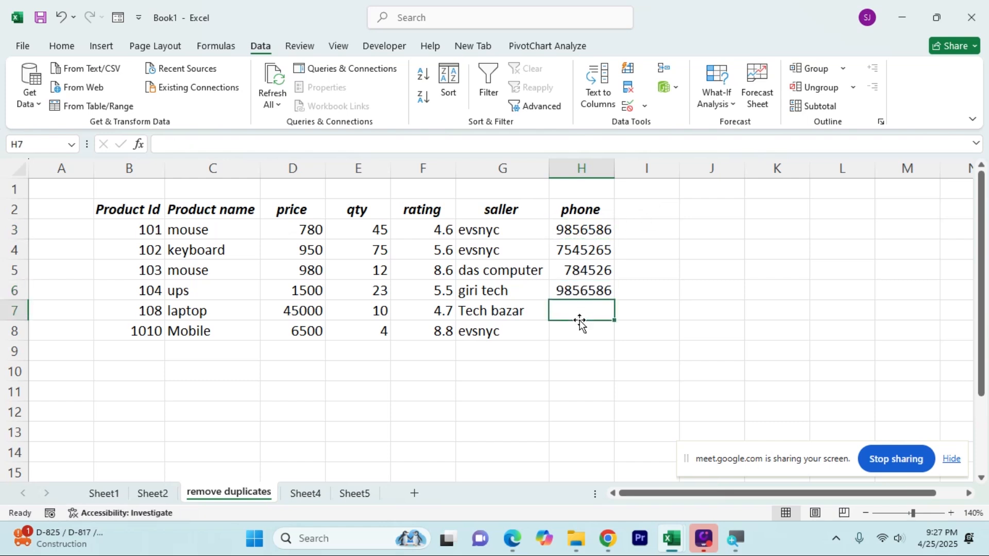
text(45467467)
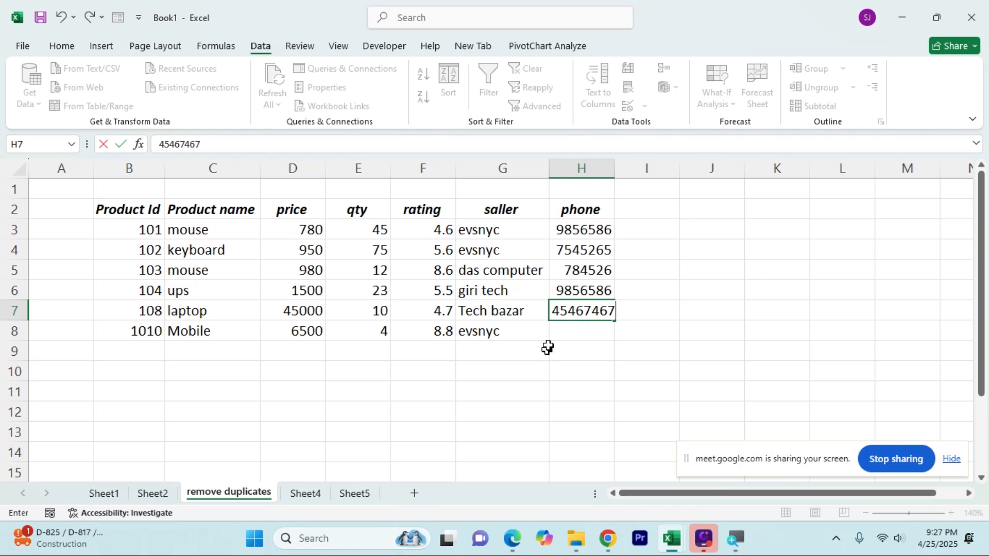
click(557, 331)
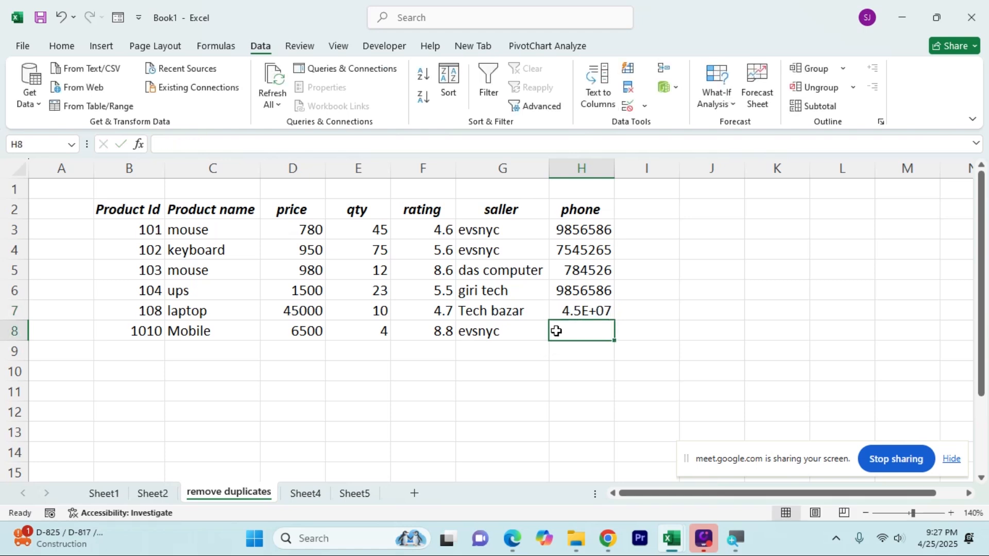
click(582, 234)
key(ctrl+c)
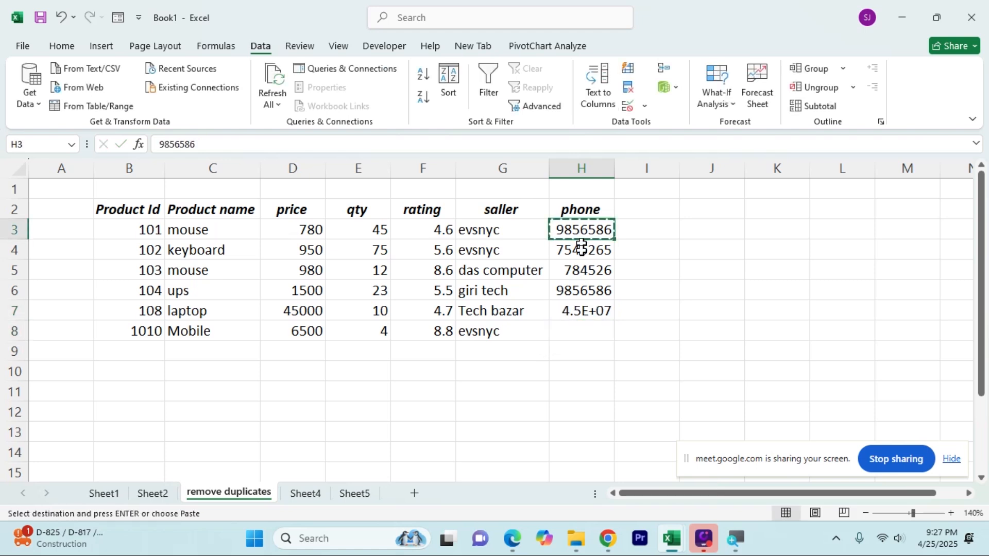
click(570, 326)
key(Return)
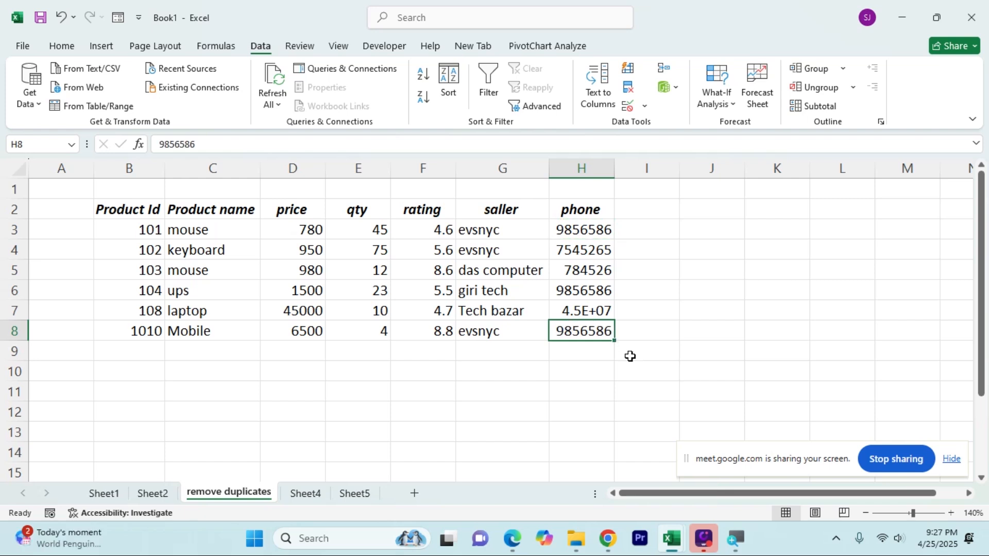
Shorten the laptop record's phone number in H7 by deleting two digits from its middle
double_click(592, 311)
key(Left)
key(Left)
key(Left)
key(BackSpace)
key(BackSpace)
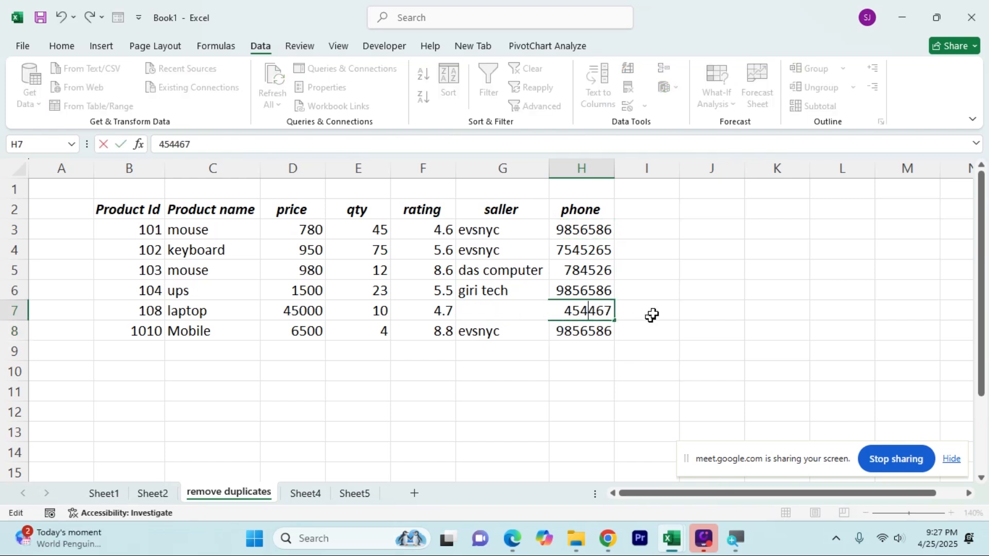
click(652, 316)
click(645, 370)
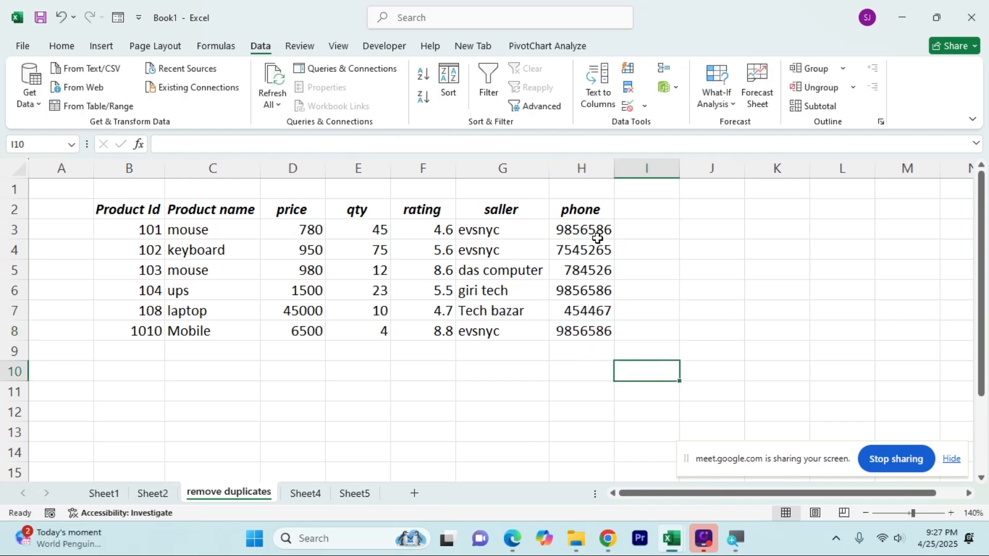
Review the phone numbers in H3:H8 against the product records in the table
drag(592, 210, 597, 346)
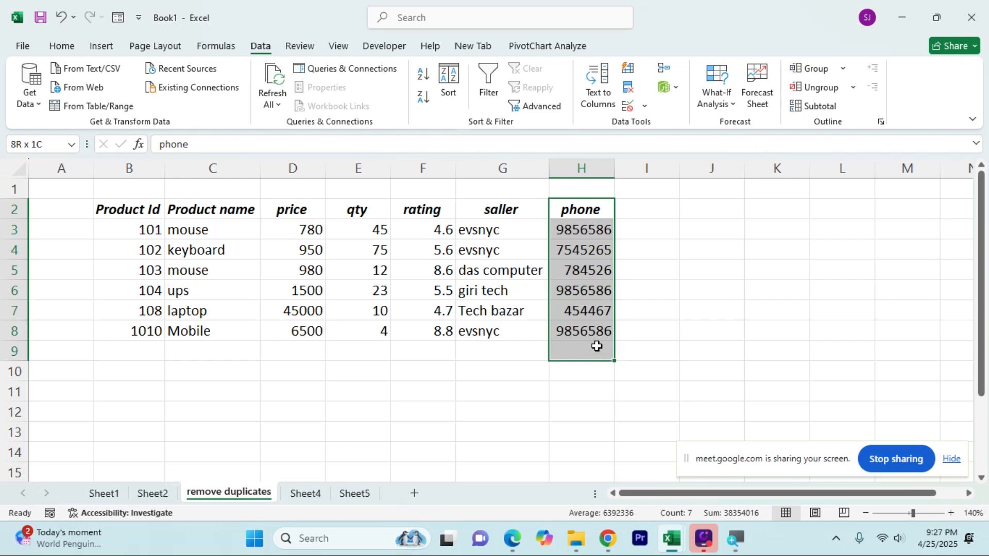
drag(131, 223, 636, 335)
click(582, 392)
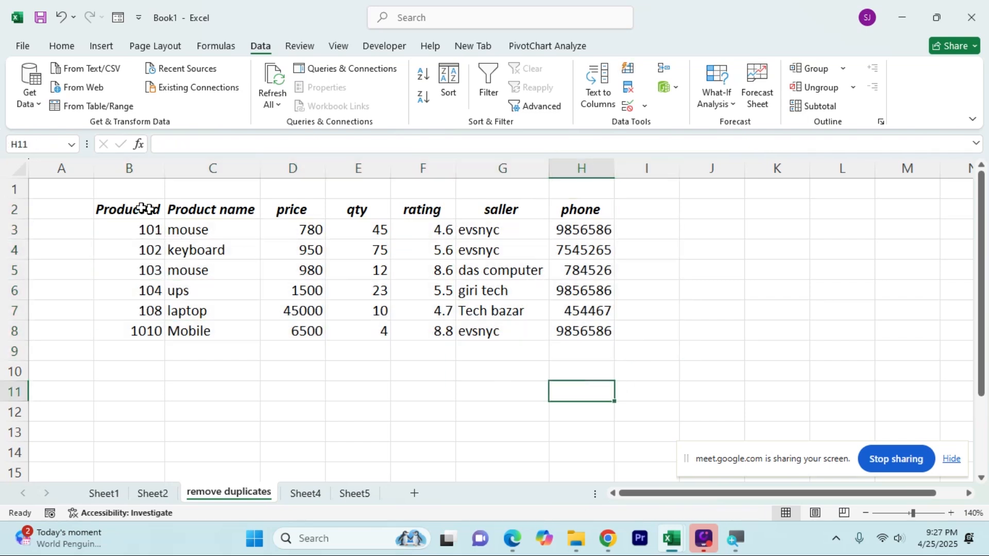
drag(128, 223, 569, 329)
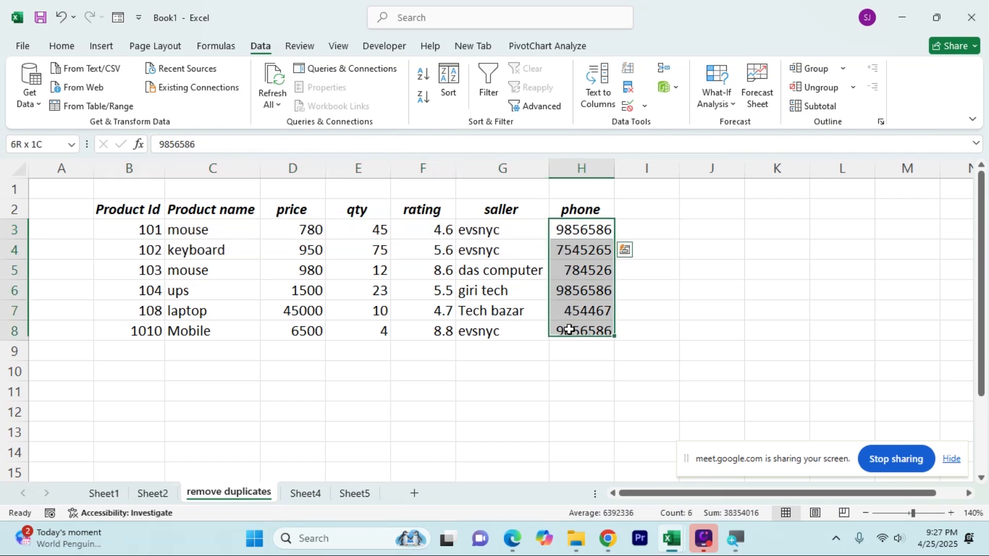
click(449, 410)
drag(120, 236, 586, 332)
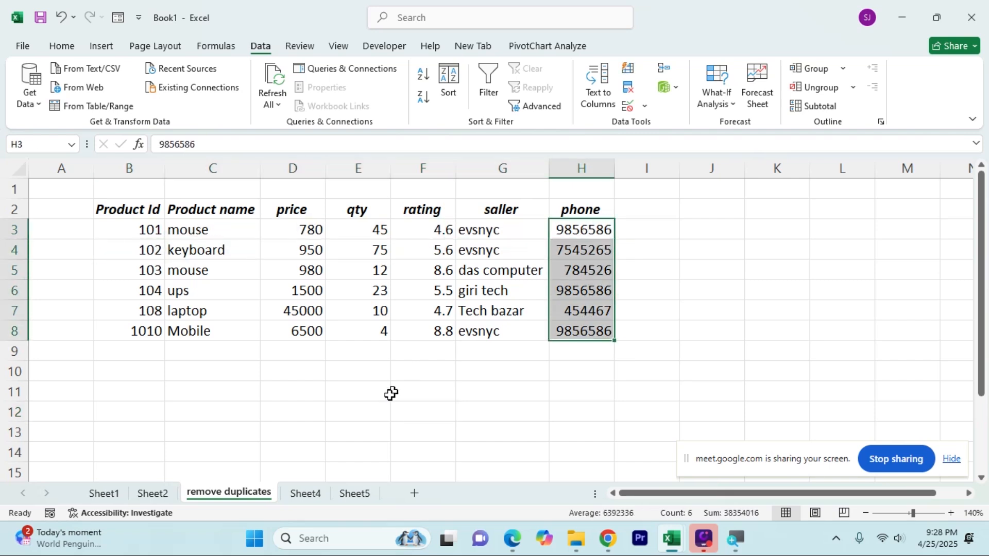
click(383, 392)
Run Remove Duplicates on the product table B2:H8 with headers, comparing all columns
drag(122, 207, 561, 332)
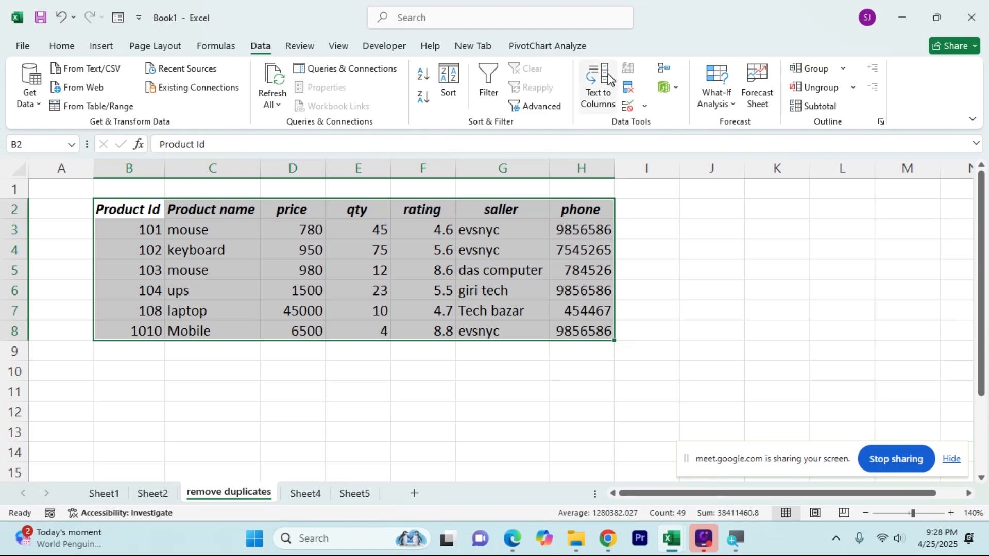
click(629, 89)
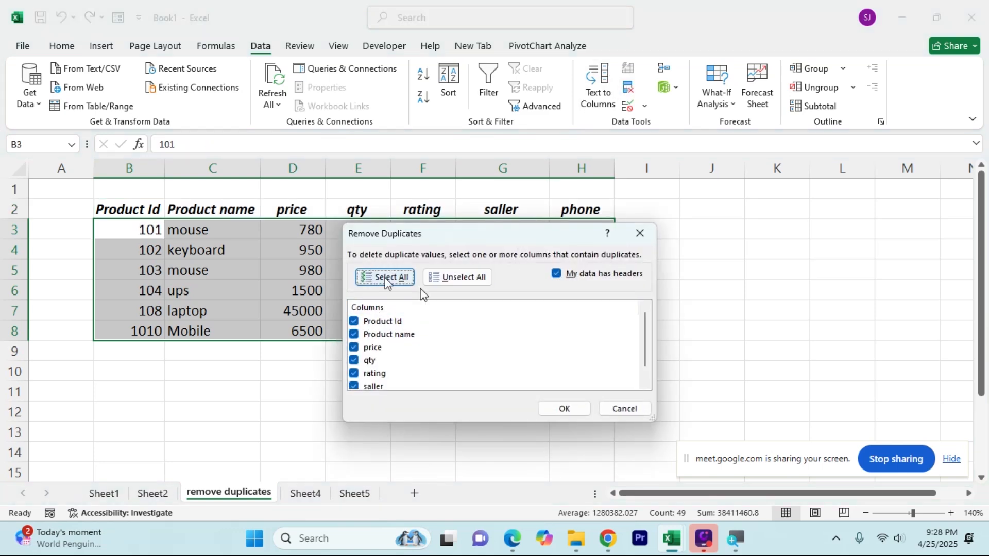
click(548, 409)
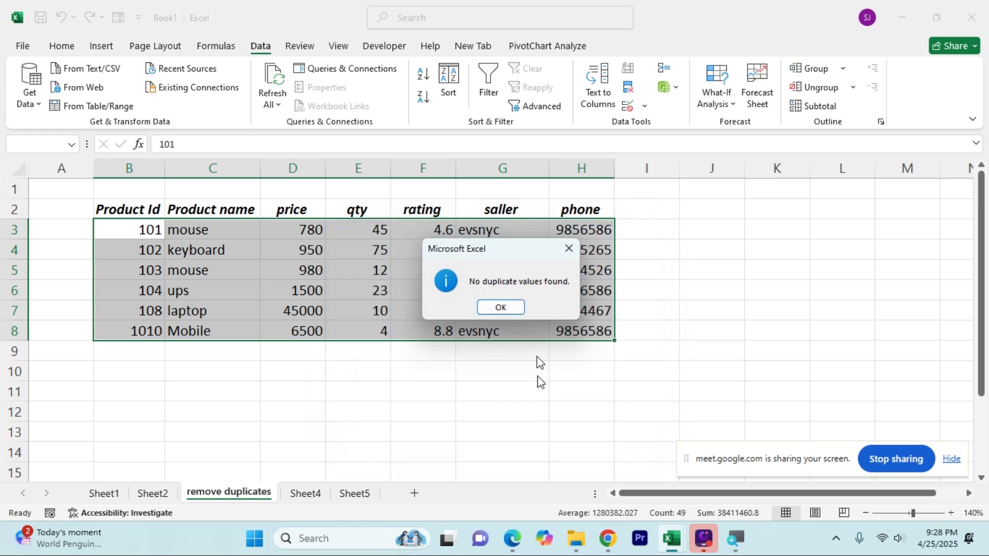
drag(510, 250, 734, 346)
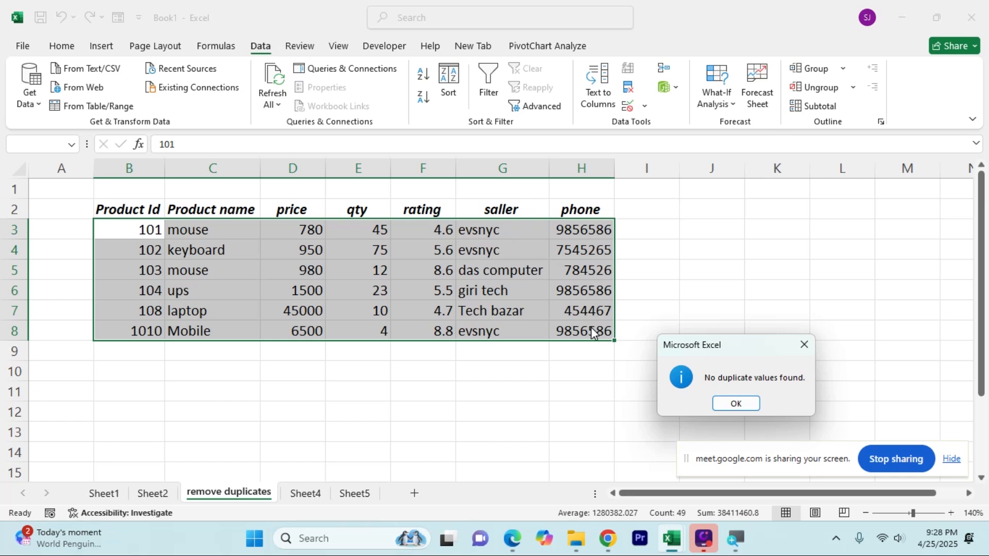
click(735, 404)
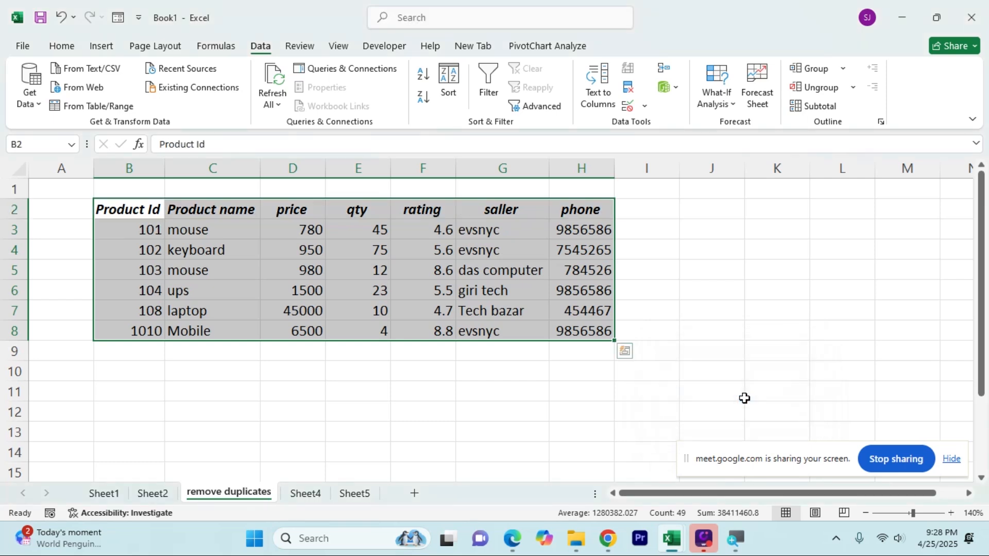
Compare the first mouse record B3:H3 with the ups record B6:H6 across all columns
drag(94, 237, 600, 230)
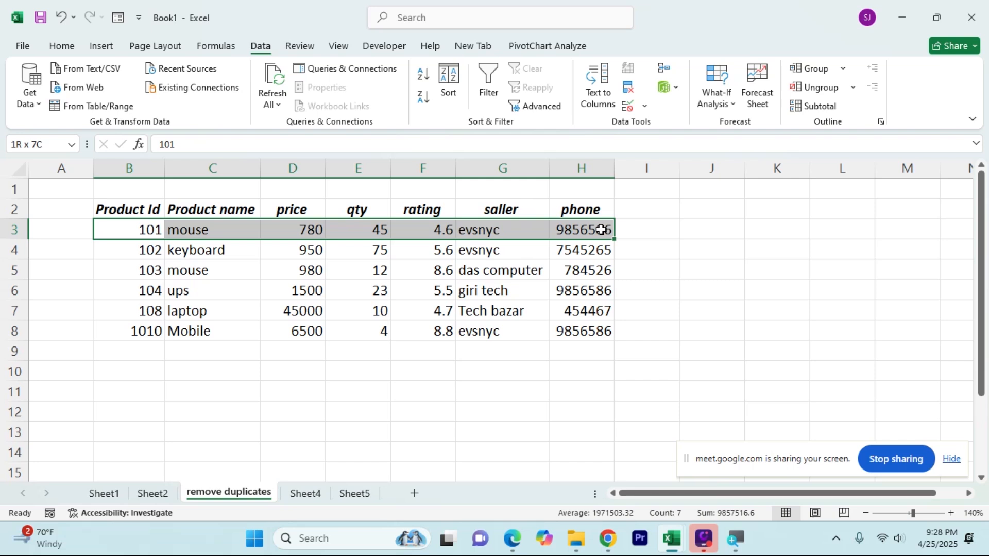
drag(584, 288, 141, 287)
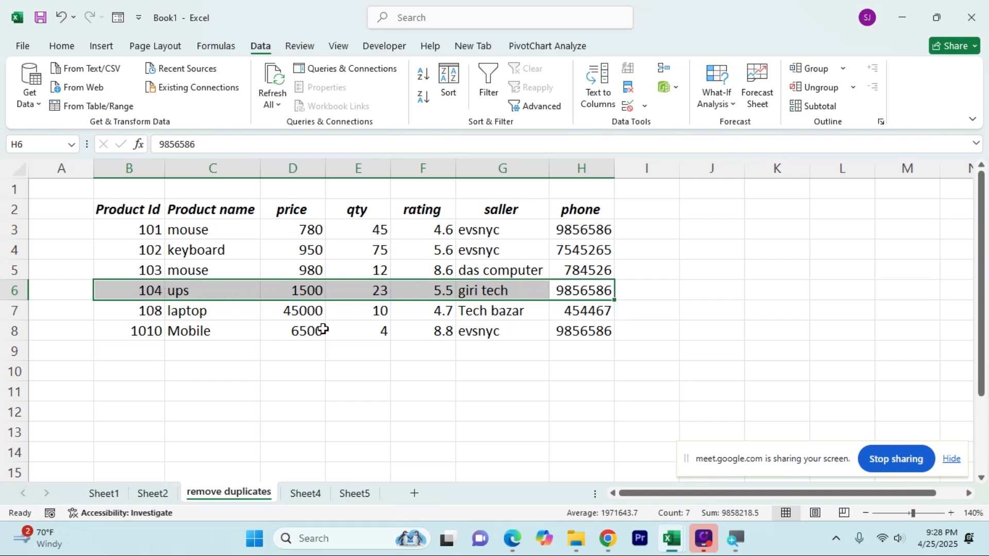
click(504, 396)
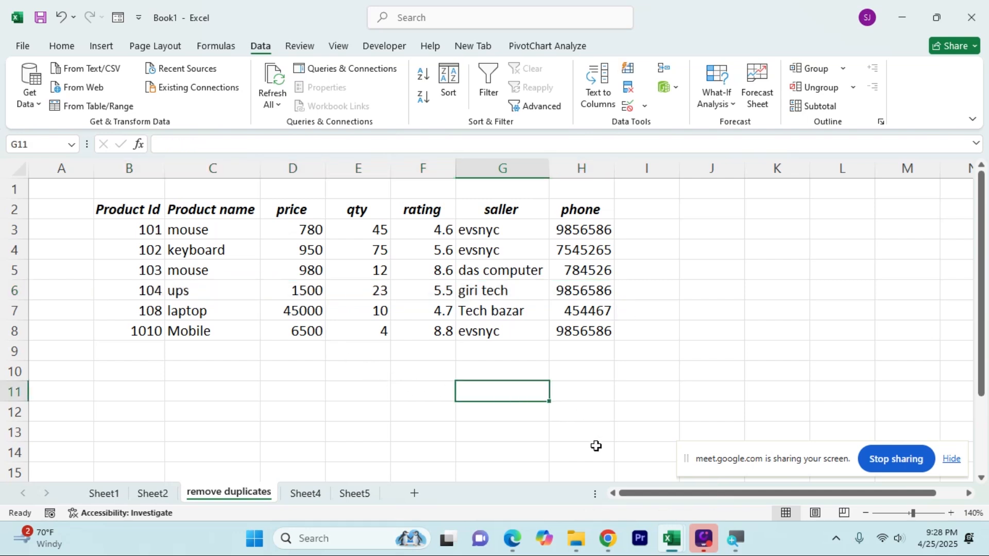
mouse_move(607, 532)
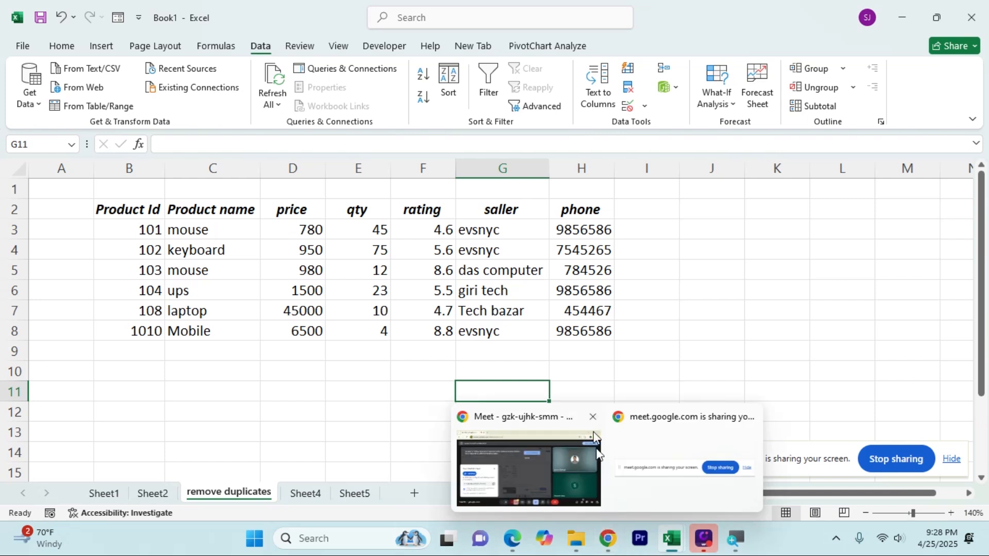
click(581, 350)
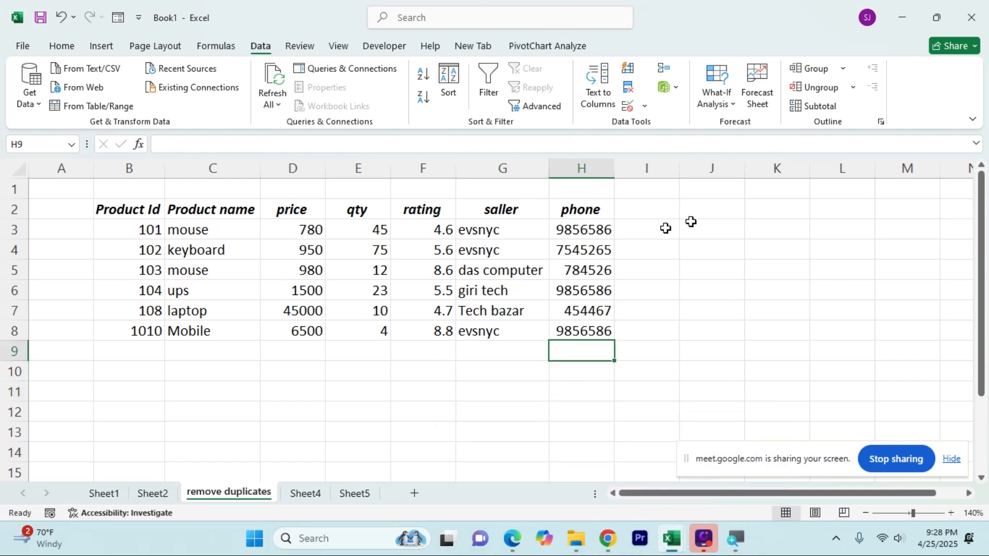
click(334, 387)
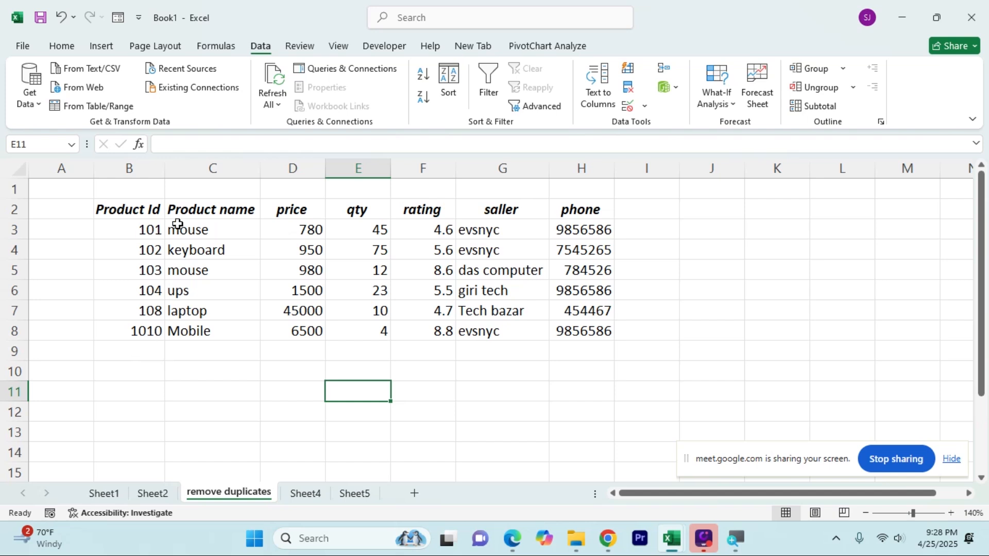
Copy the first mouse record B3:H3 into row 9 and compare the copy with the original
drag(152, 232, 598, 231)
key(ctrl+c)
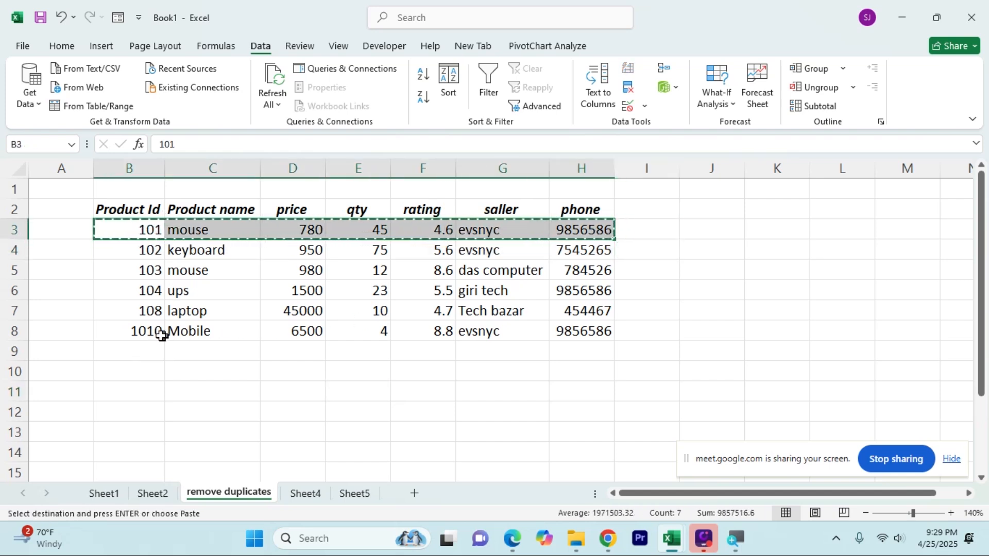
click(137, 346)
key(ctrl+v)
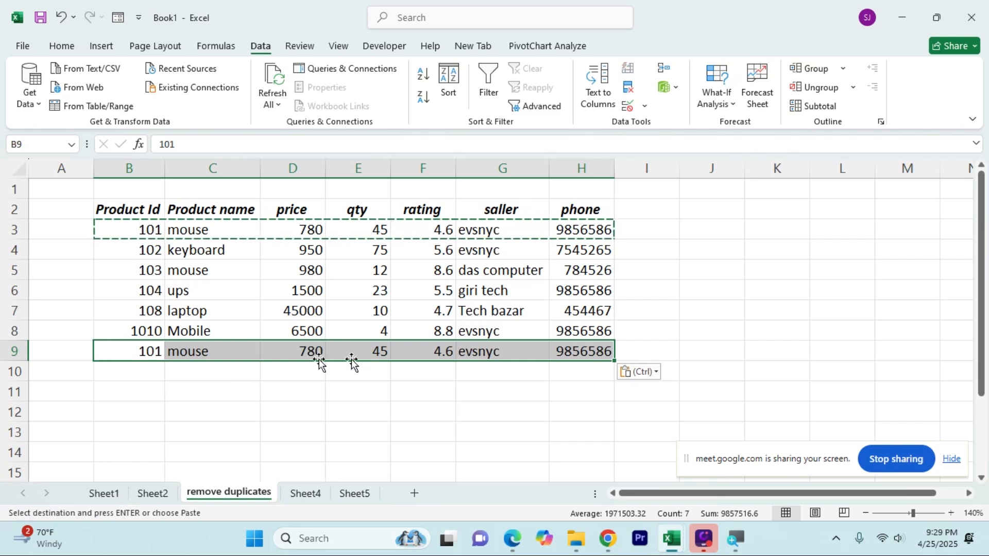
click(178, 386)
drag(133, 353, 587, 351)
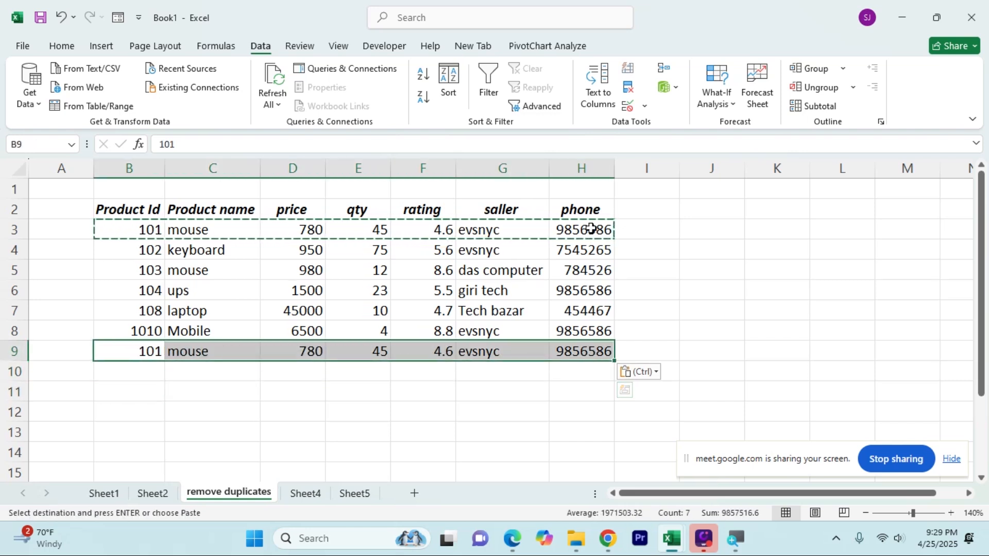
drag(591, 228, 416, 237)
click(523, 431)
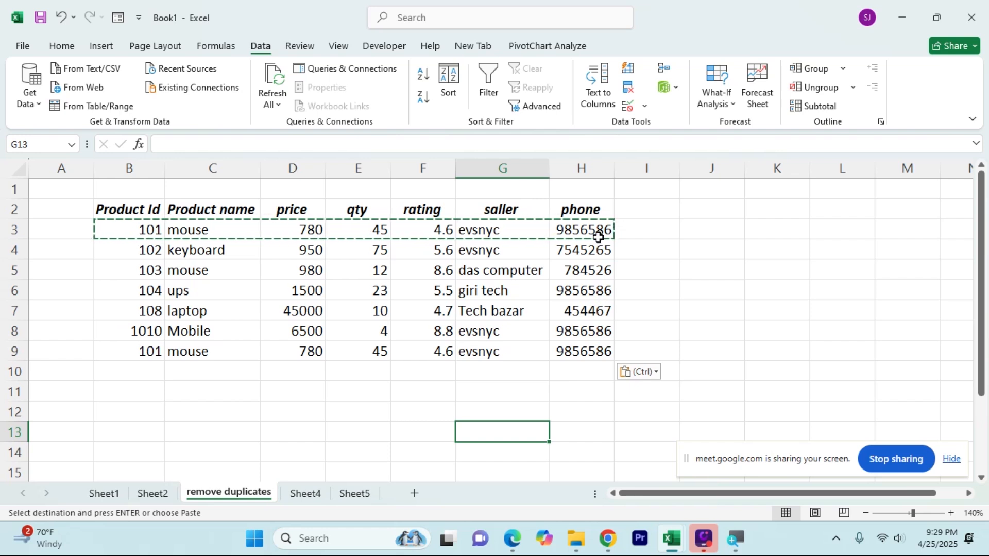
Undo the pasted mouse record in row 9, leaving the phone cell H3 unedited
key(ctrl+z)
click(558, 417)
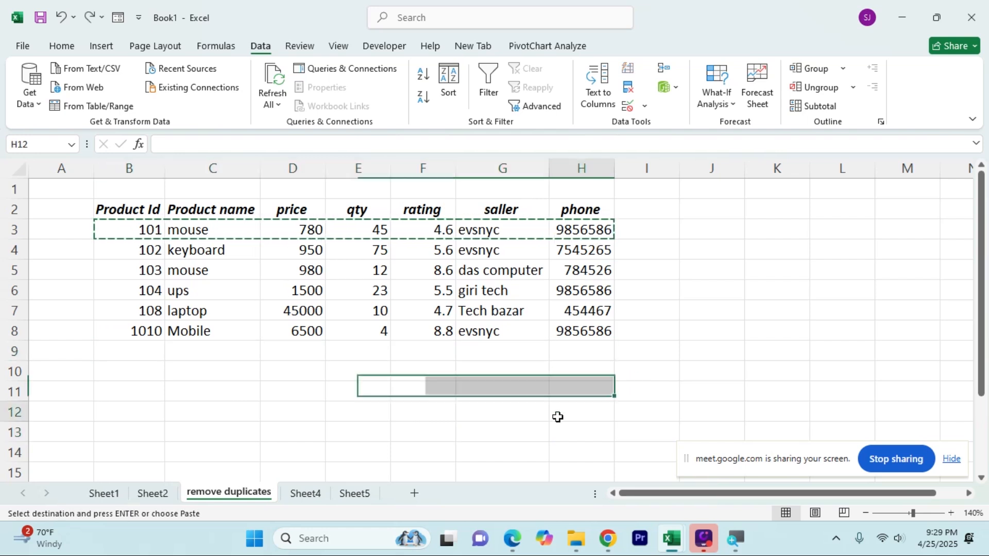
double_click(588, 233)
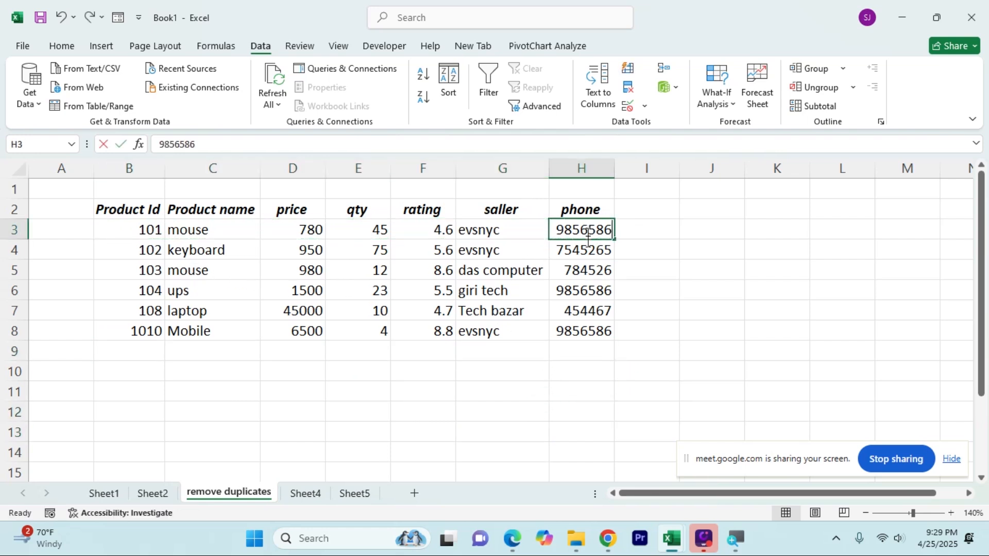
click(561, 347)
Run Remove Duplicates again on B2:H8 with every column selected
mouse_move(155, 216)
mouse_down()
mouse_move(237, 221)
mouse_move(576, 334)
mouse_up()
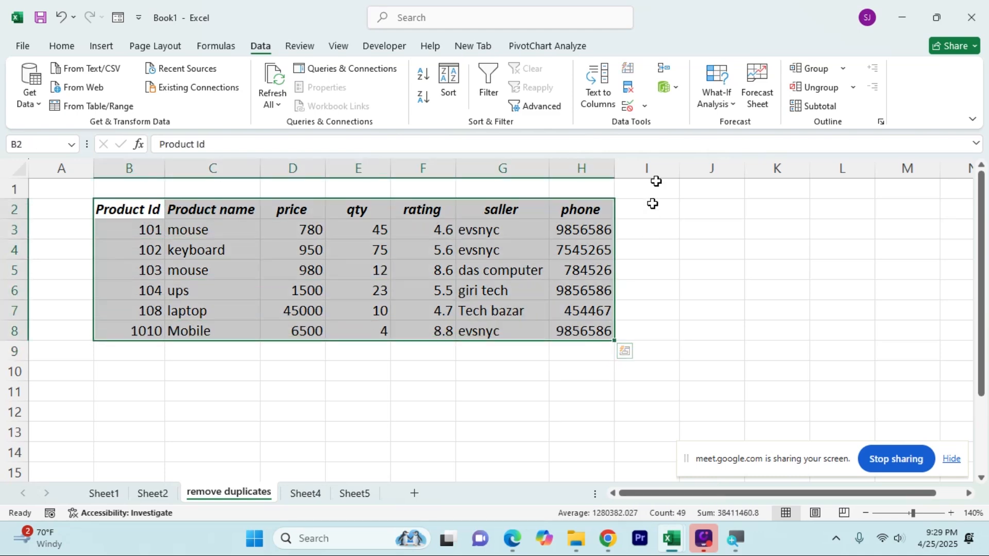
click(628, 87)
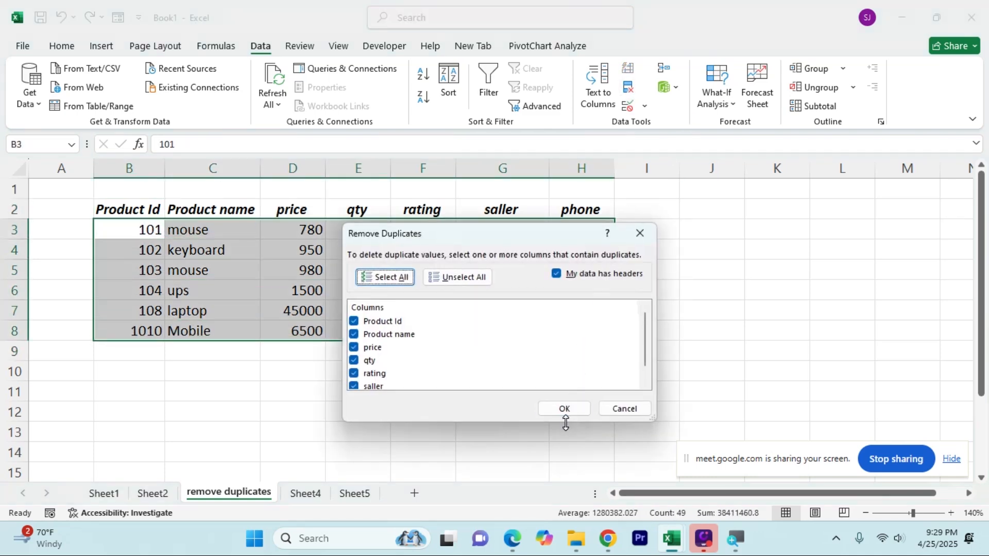
click(564, 408)
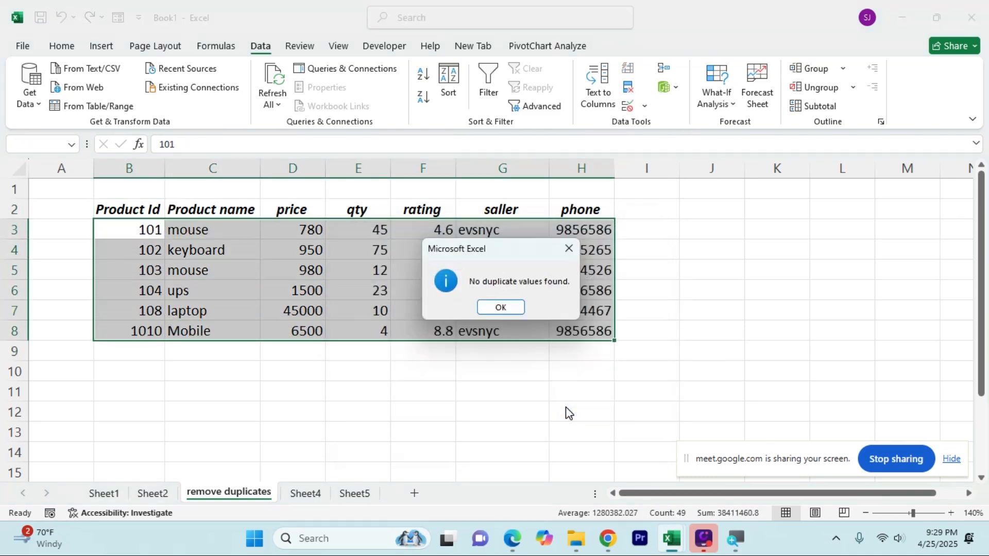
click(518, 308)
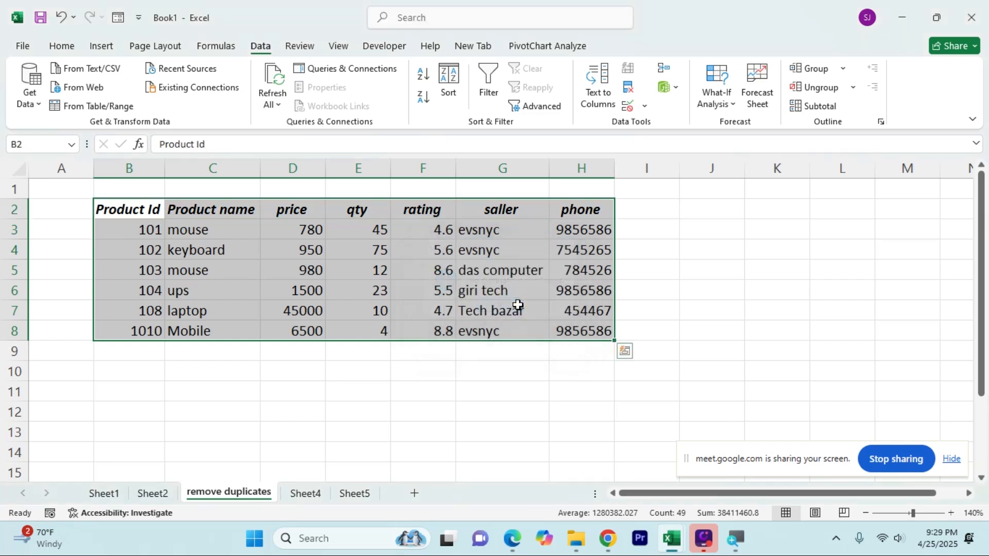
Examine the phone column H2:H8 and the saller column G2:G8 for repeated values
click(596, 243)
drag(592, 206, 593, 340)
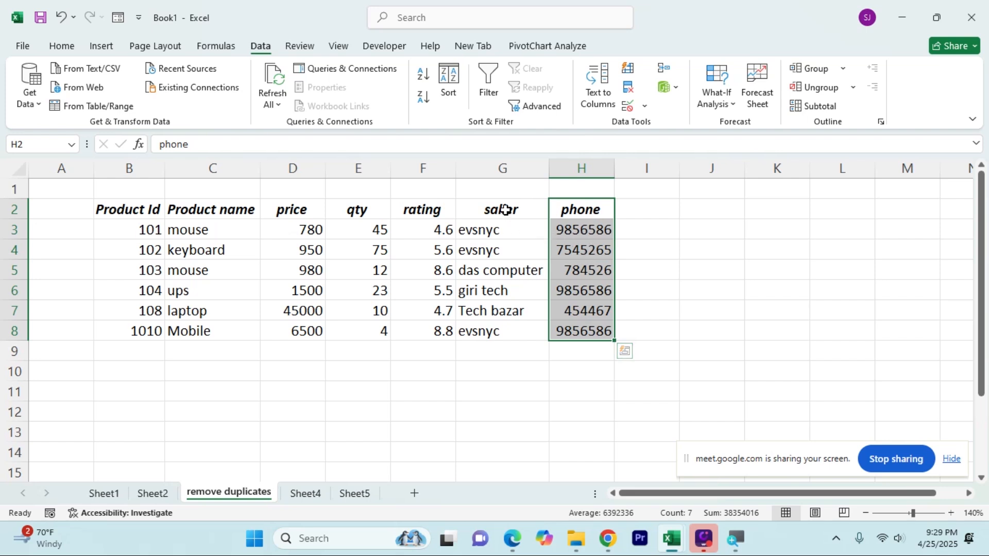
drag(504, 209, 507, 328)
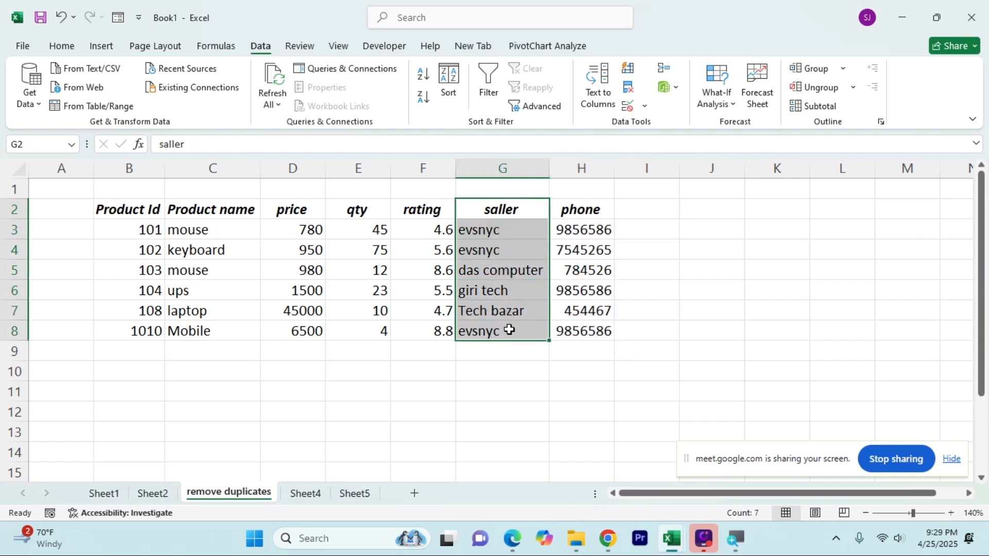
click(586, 212)
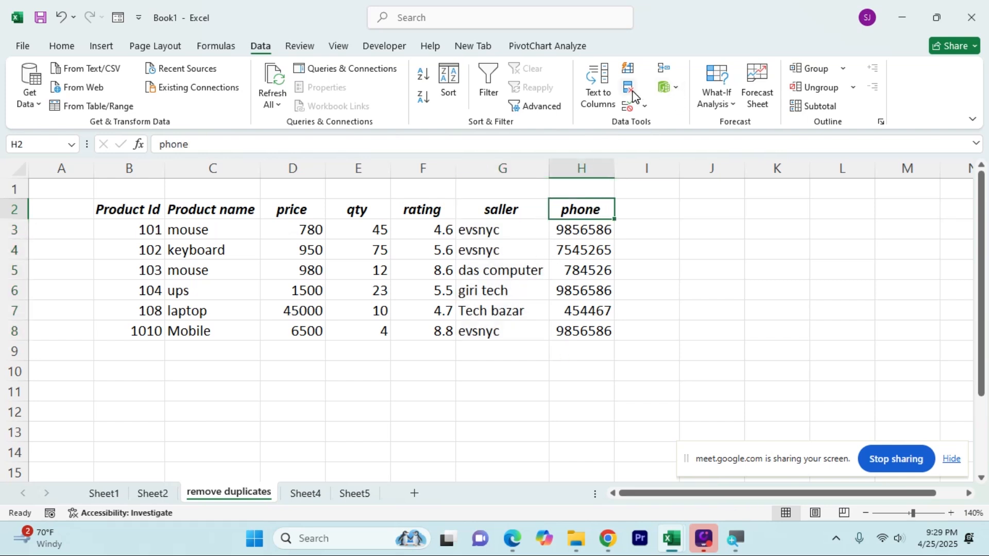
click(637, 304)
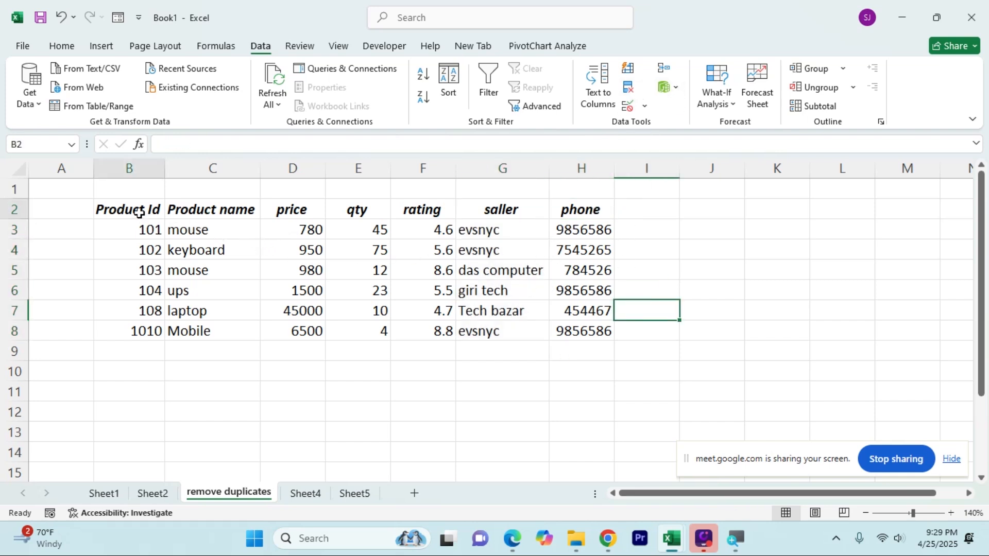
Remove duplicates from the product table B2:H8, comparing only the phone column and treating the first row as headers
drag(139, 212, 596, 328)
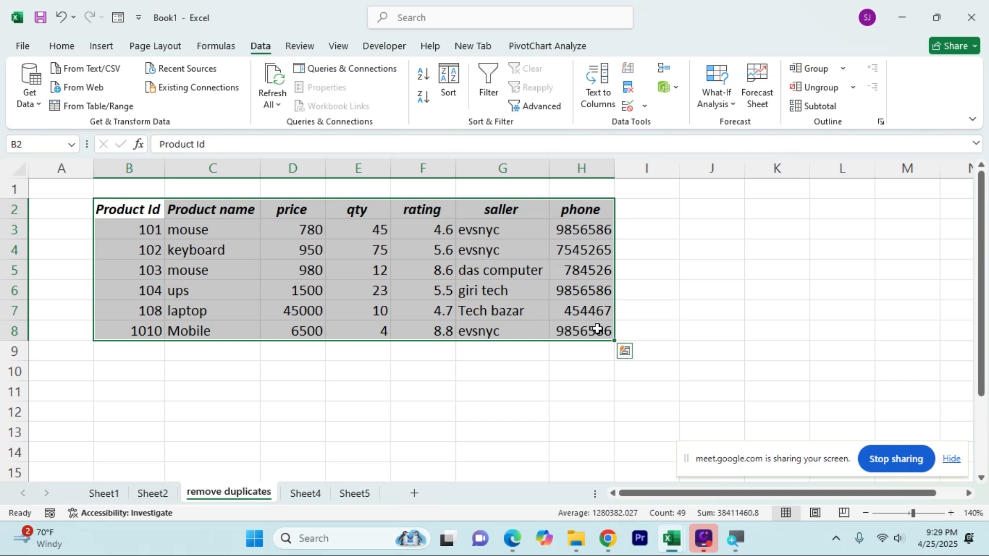
click(627, 87)
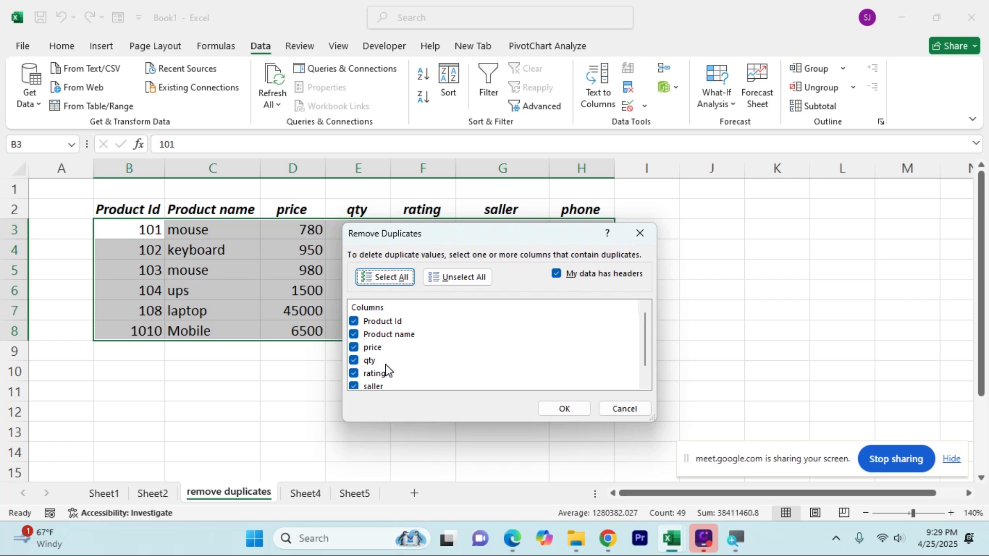
scroll(388, 370, down, 1)
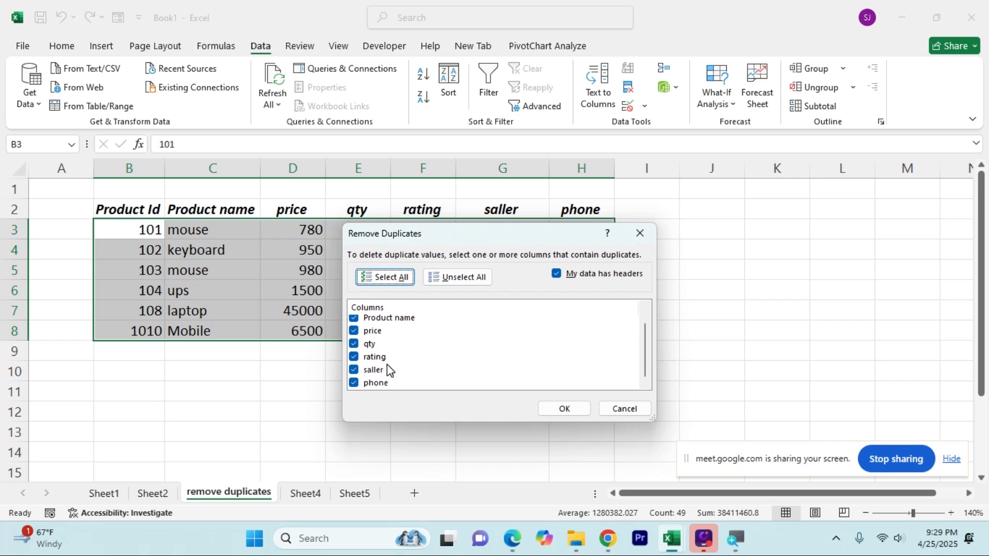
drag(476, 235, 551, 316)
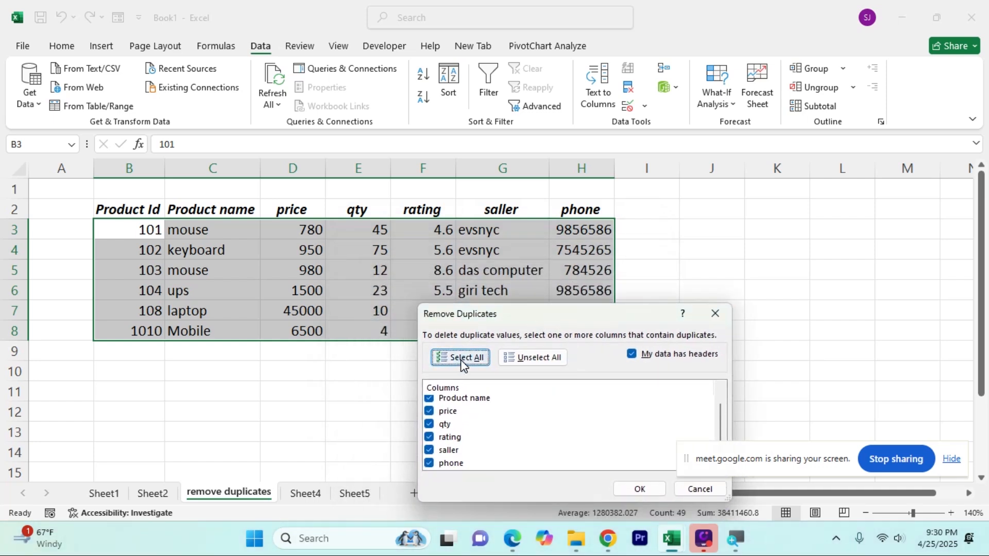
click(522, 358)
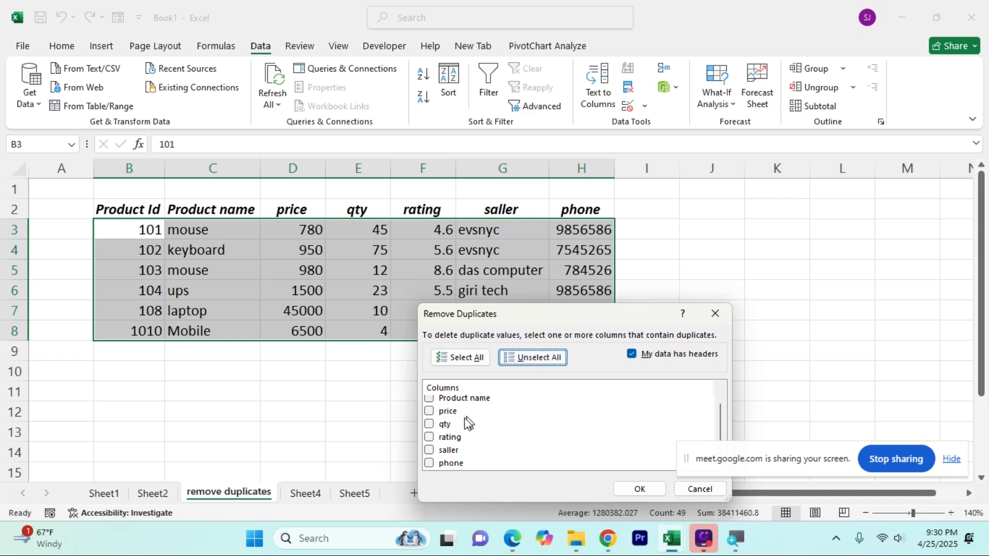
click(453, 467)
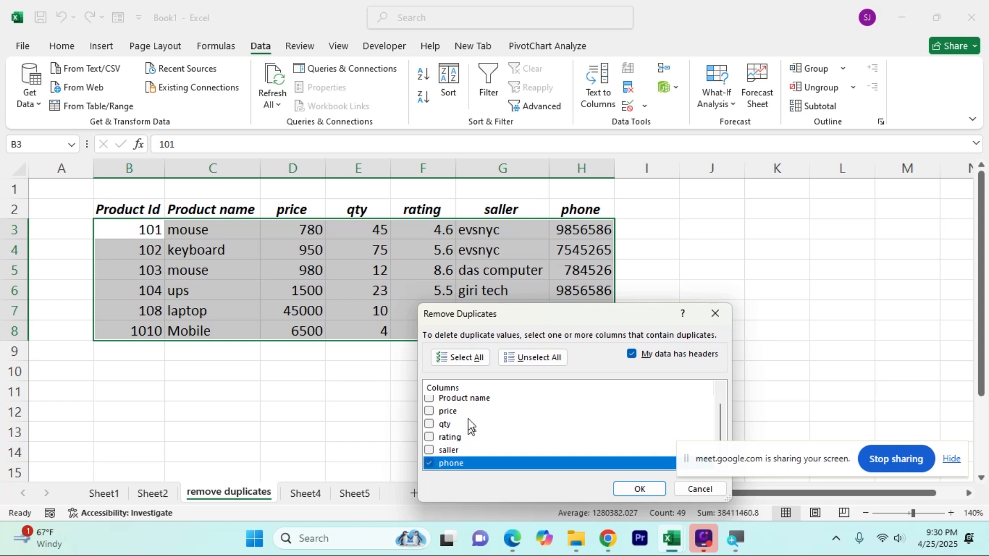
click(463, 355)
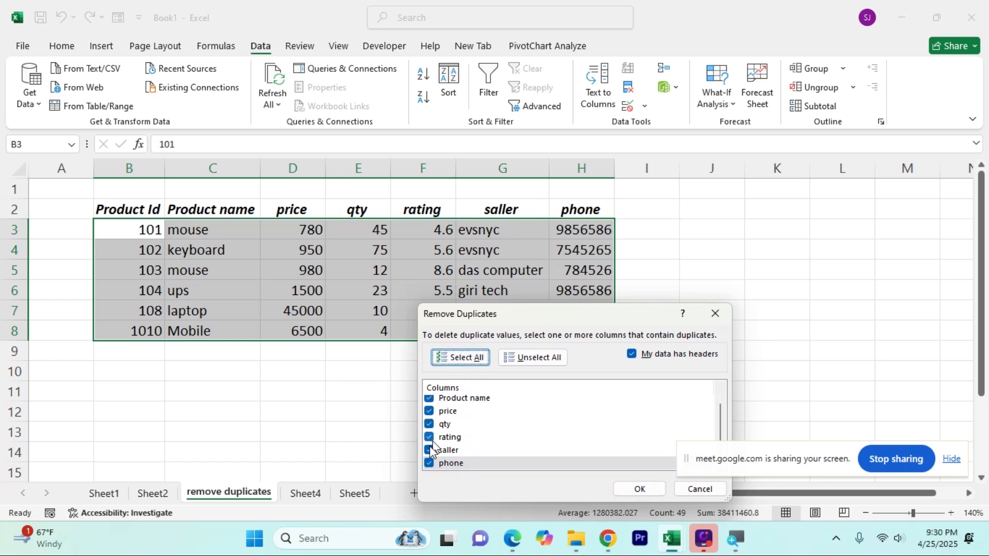
click(539, 358)
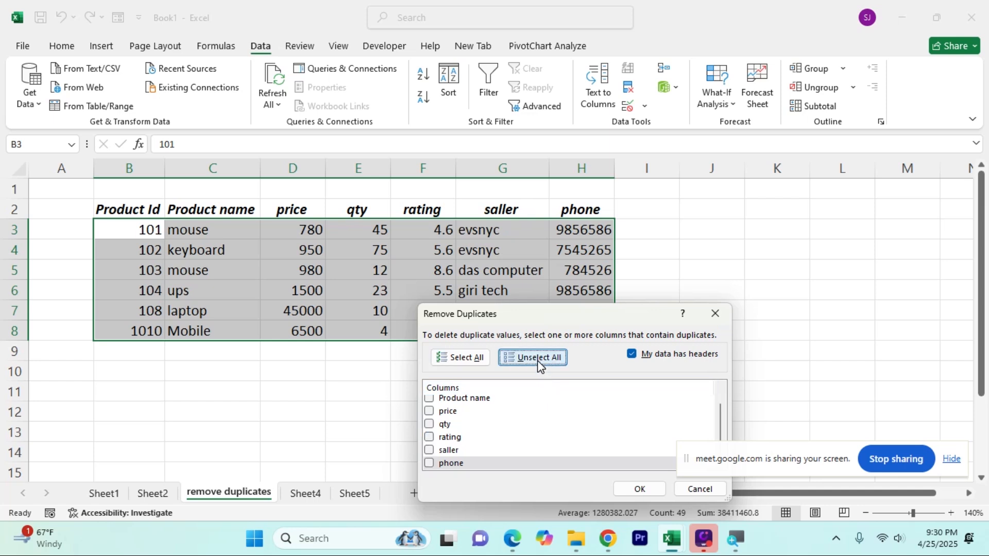
click(431, 463)
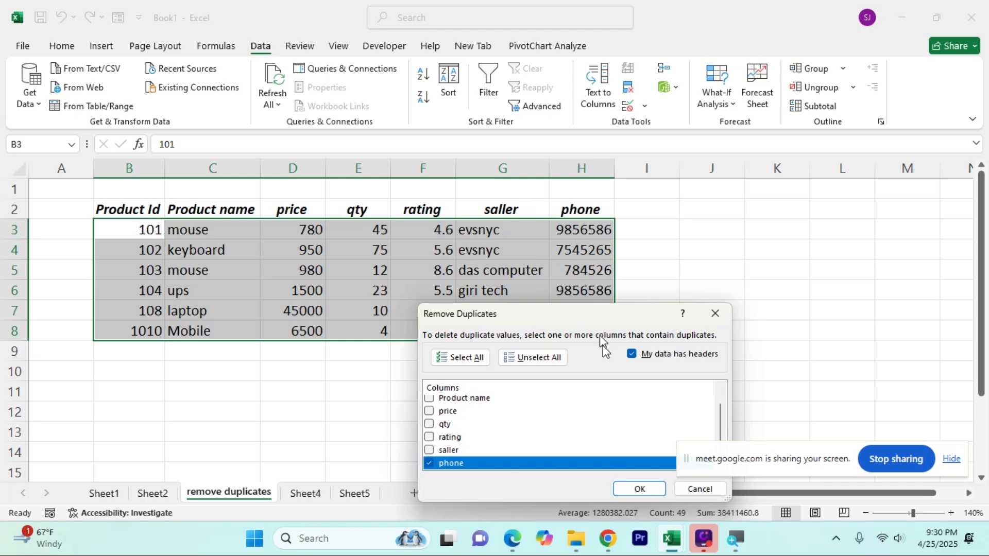
click(629, 490)
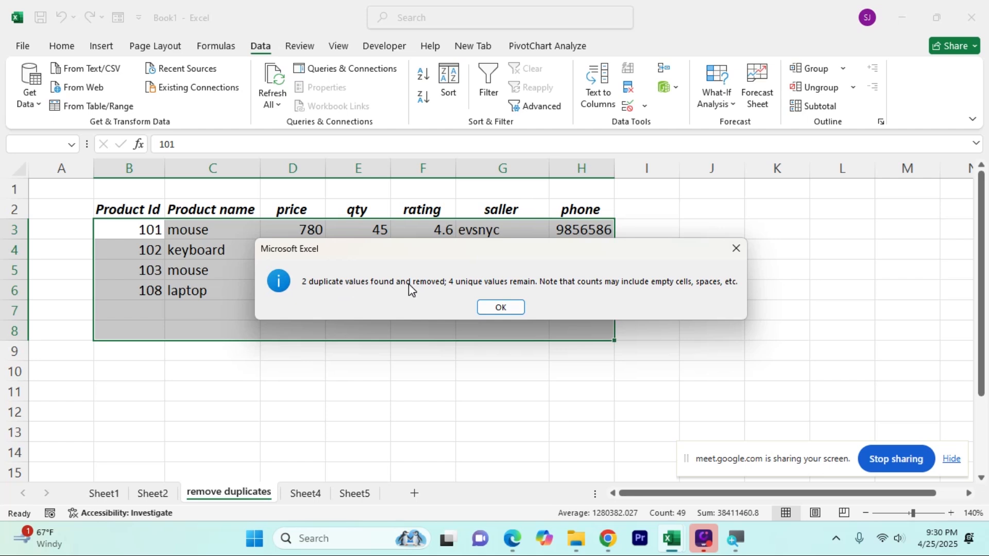
click(504, 305)
click(560, 352)
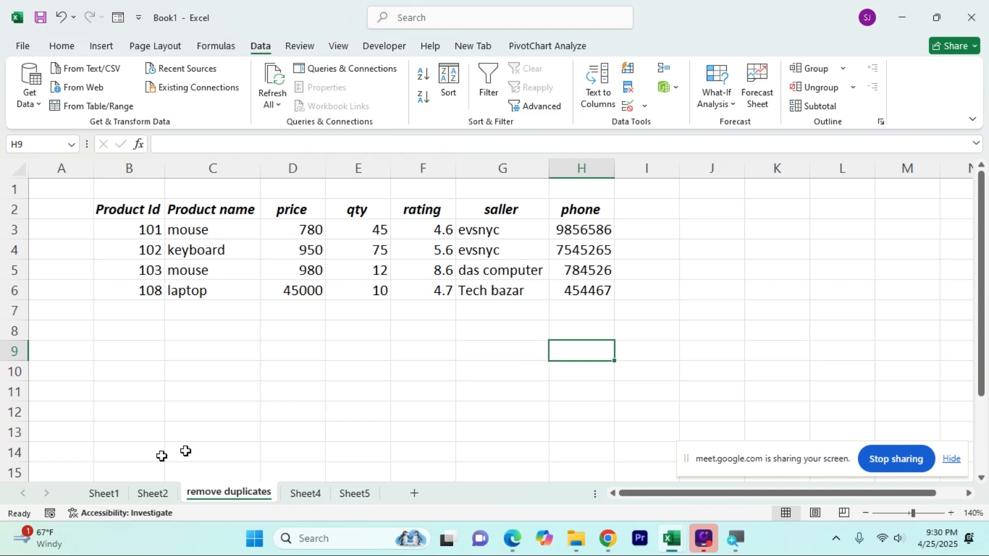
Review the data cleaning topics on Sheet1, from Remove duplicate to Remove blank Rows
click(106, 492)
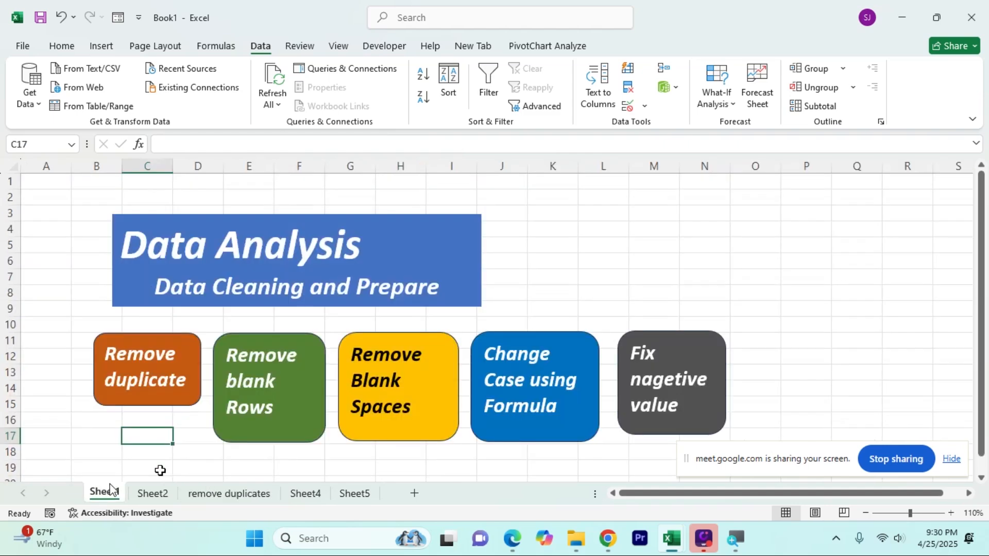
click(380, 248)
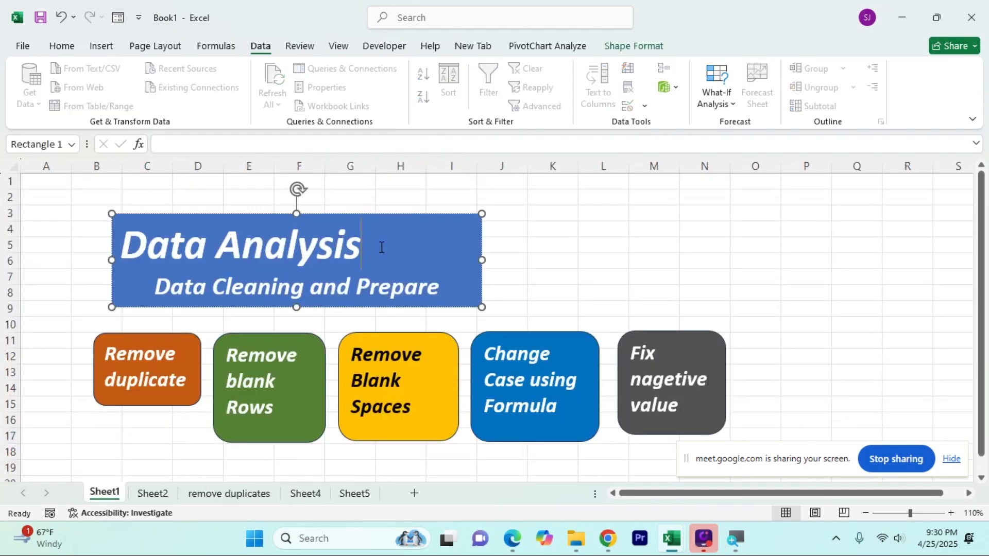
click(400, 215)
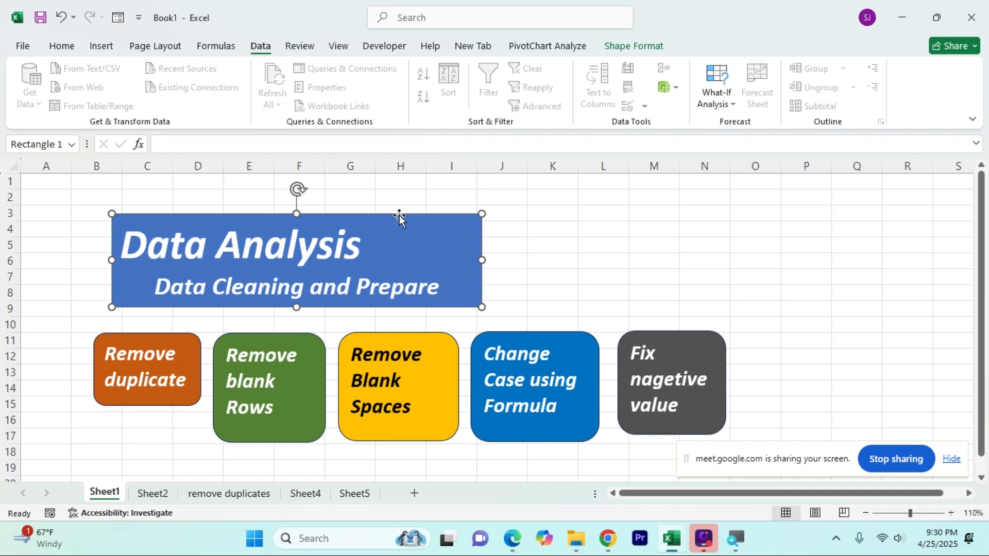
click(196, 357)
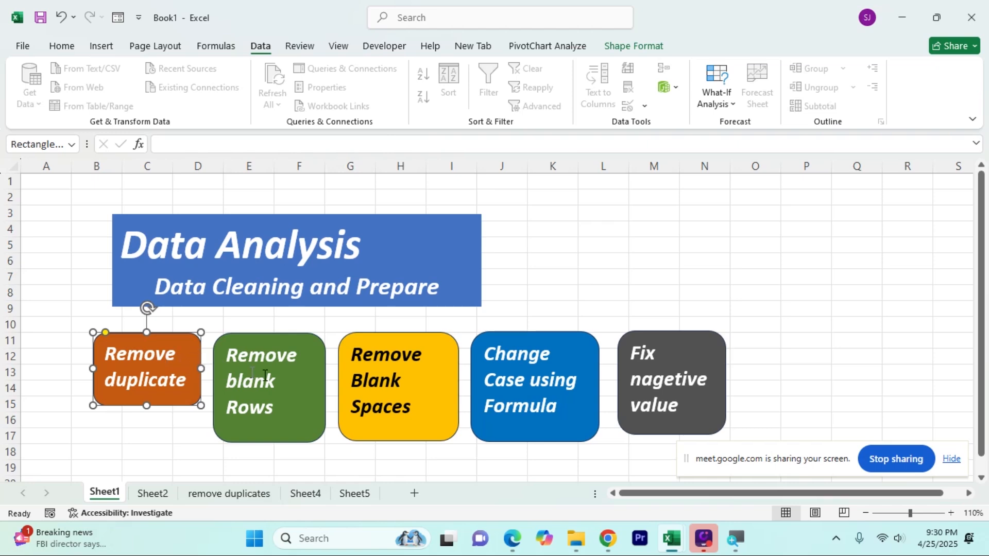
click(287, 381)
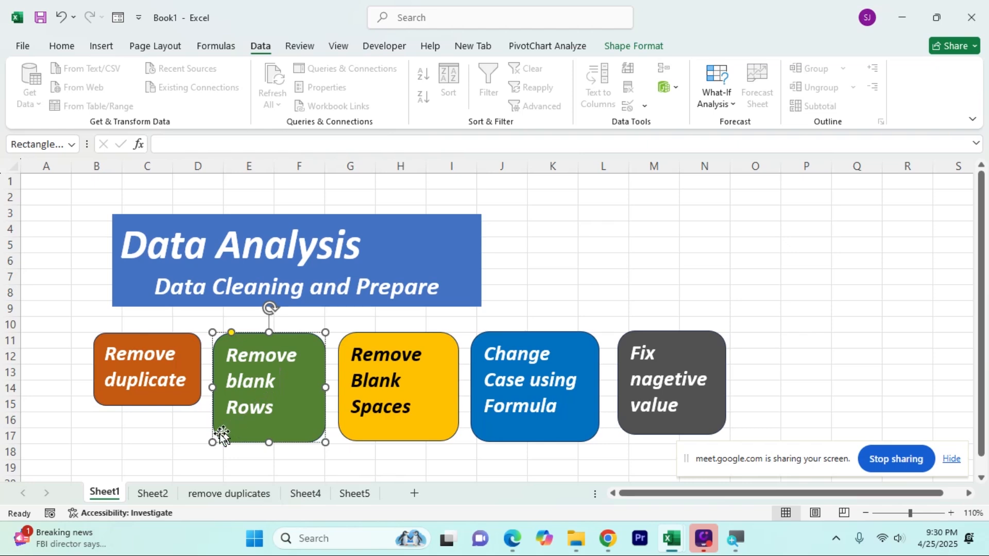
On Sheet2, autofit the Name column and italicize the headers in A1:D1
click(146, 493)
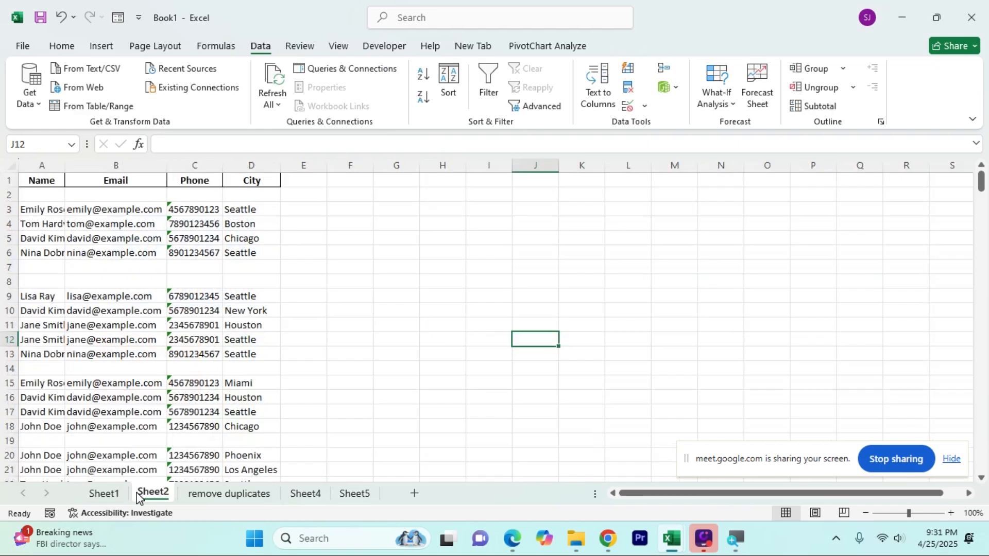
click(350, 252)
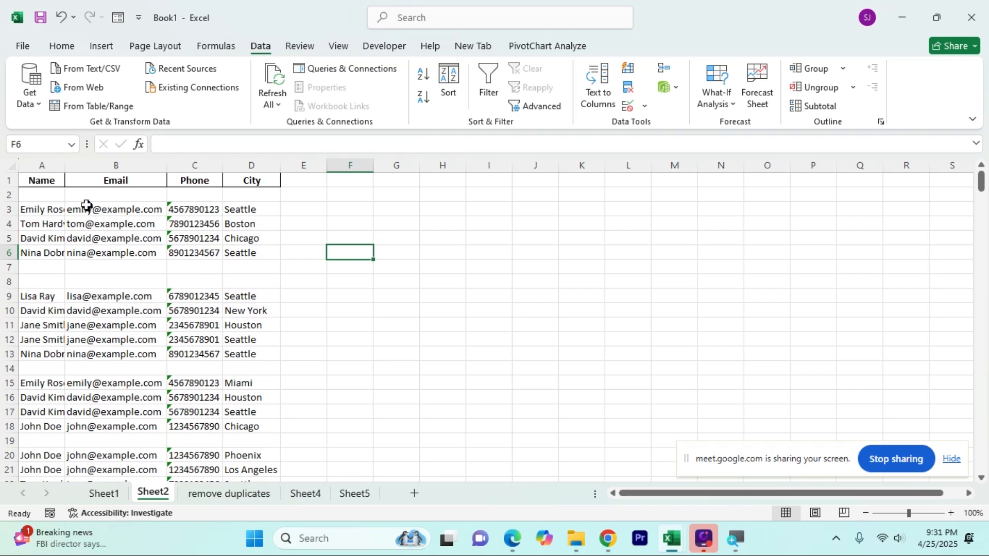
double_click(65, 170)
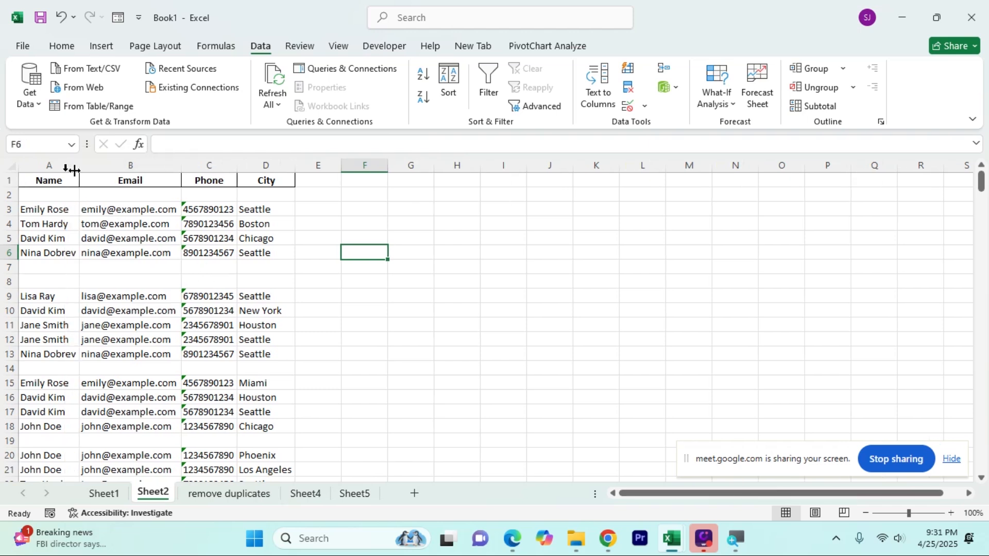
drag(67, 181, 237, 179)
key(ctrl+i)
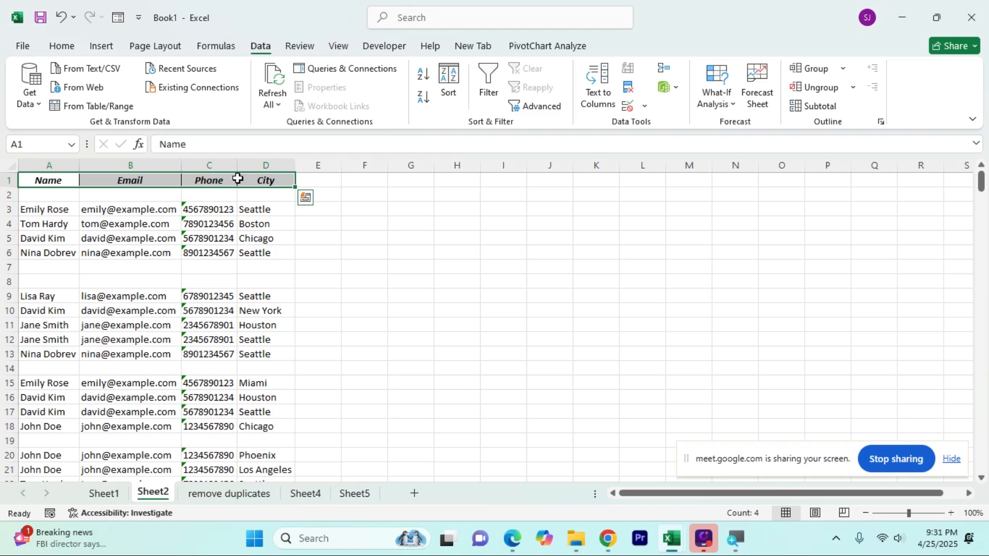
Examine the Sheet2 contact table for blank rows between the records, from row 2 to beyond row 226
click(48, 229)
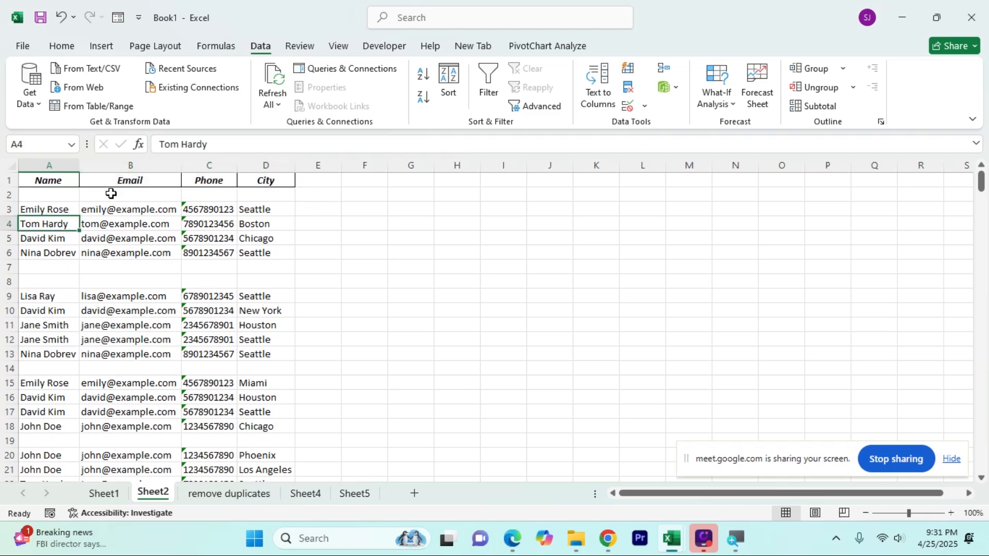
click(112, 193)
click(205, 196)
click(265, 197)
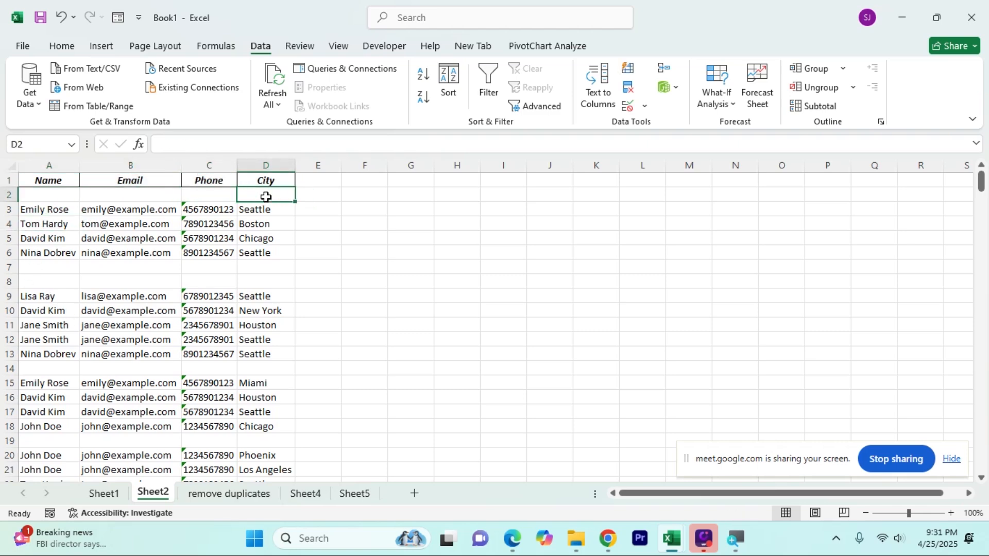
scroll(193, 332, down, 20)
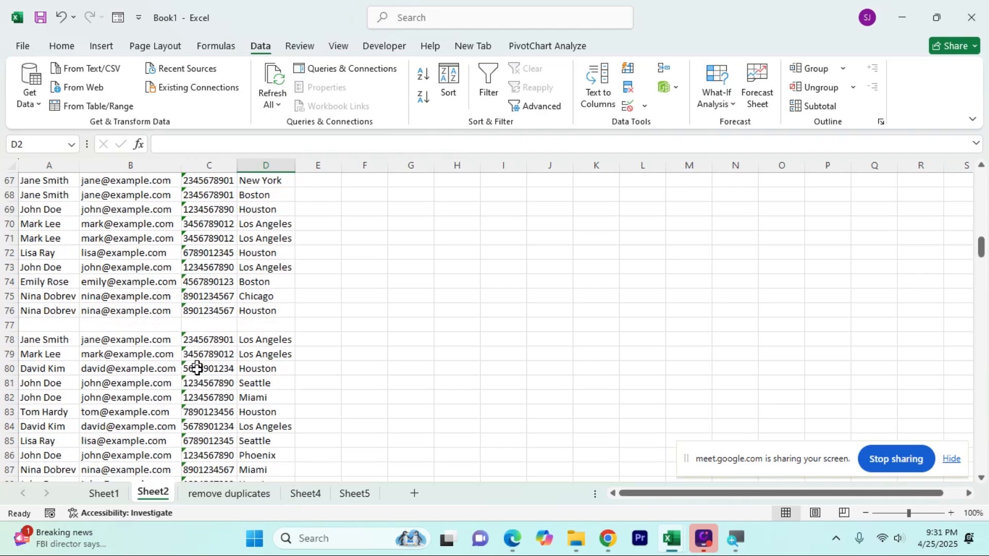
scroll(198, 381, down, 20)
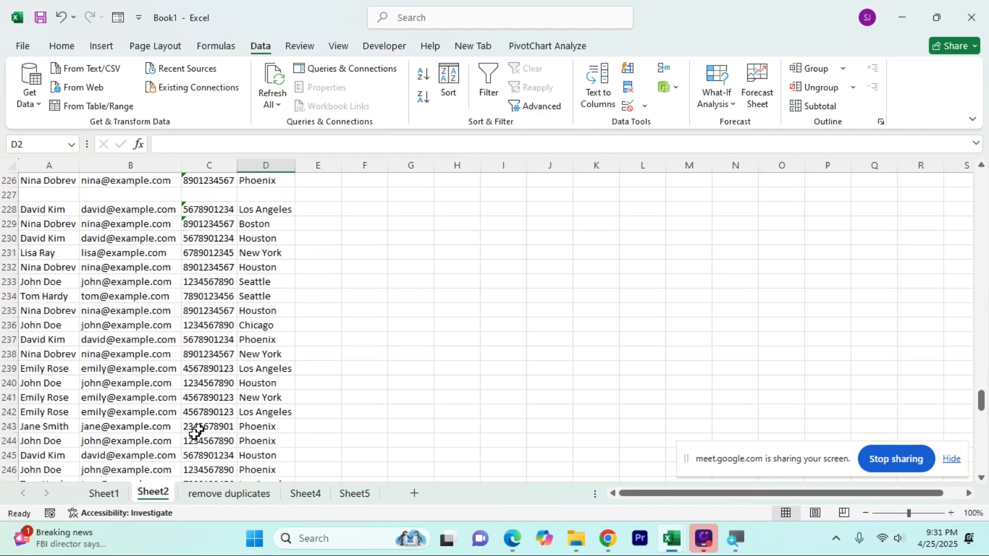
scroll(202, 417, up, 20)
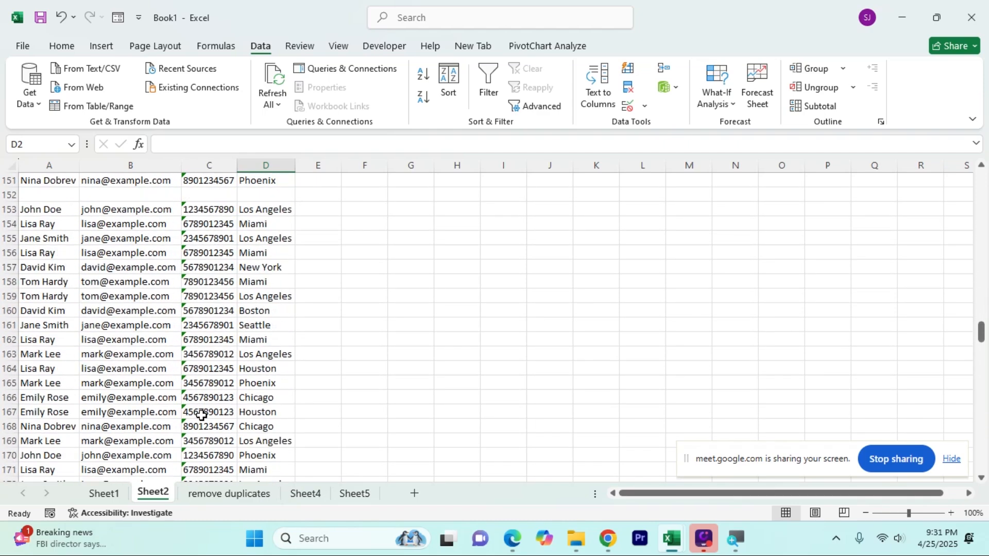
scroll(201, 409, up, 20)
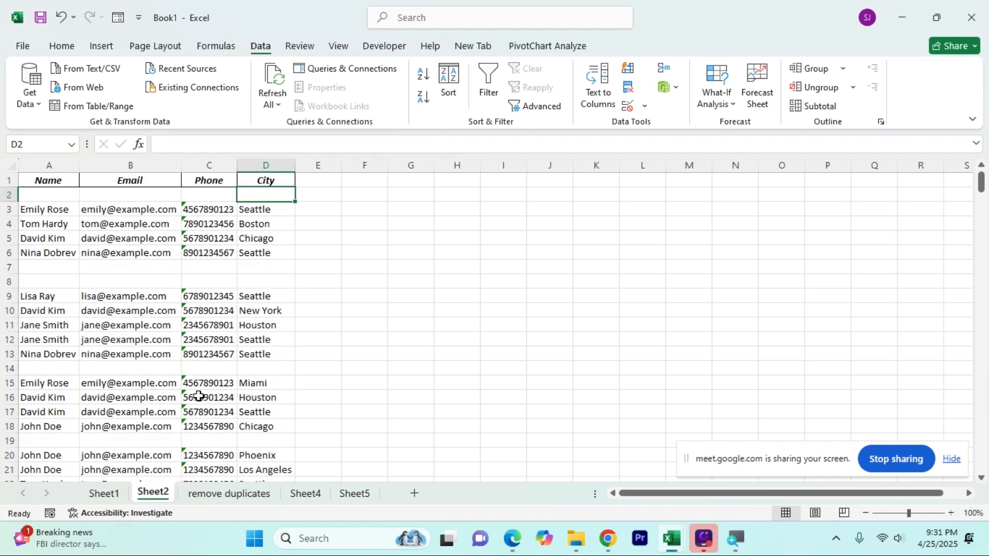
click(203, 267)
click(51, 267)
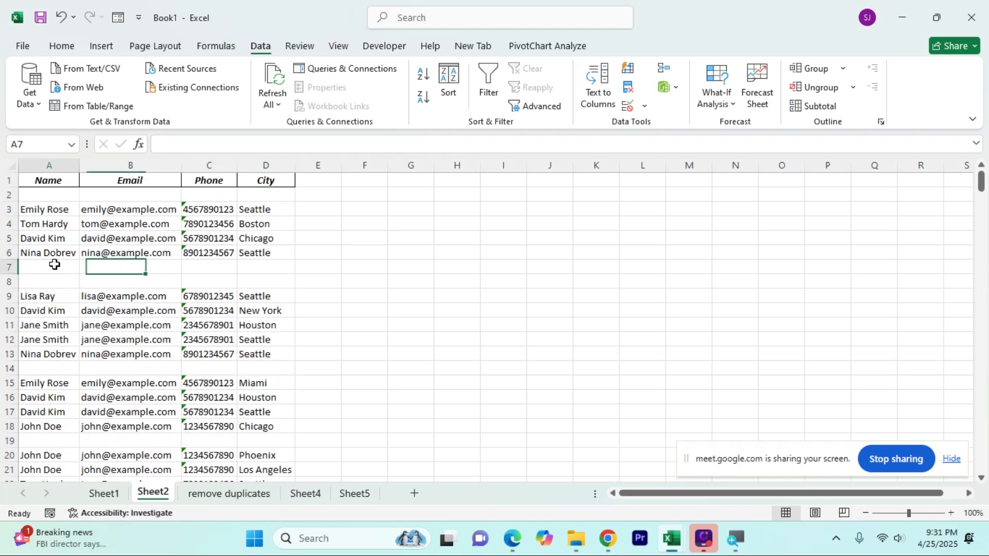
drag(49, 227, 289, 240)
click(436, 265)
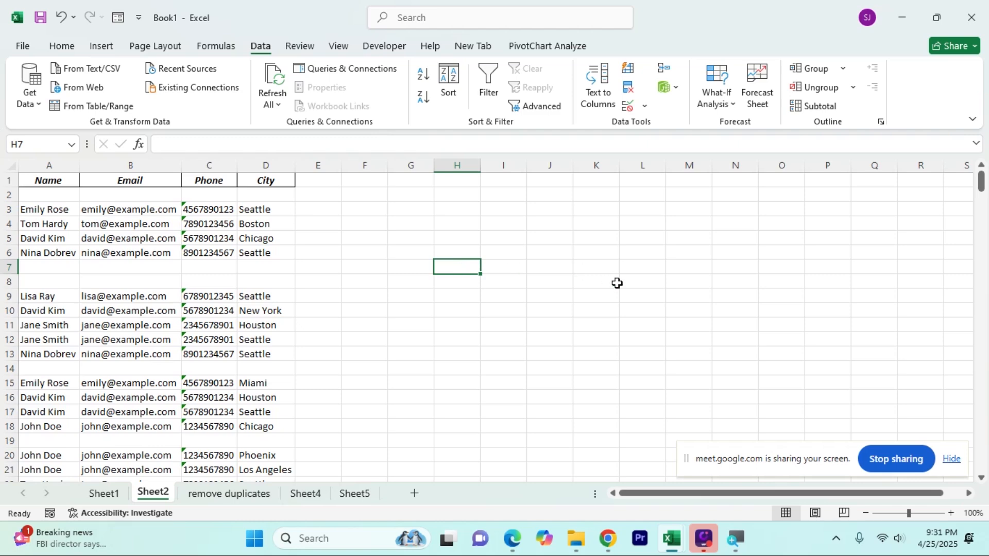
Enlarge Sheet2 to 120% and inspect blank rows such as 2 and 8, continuing down past row 77
click(950, 509)
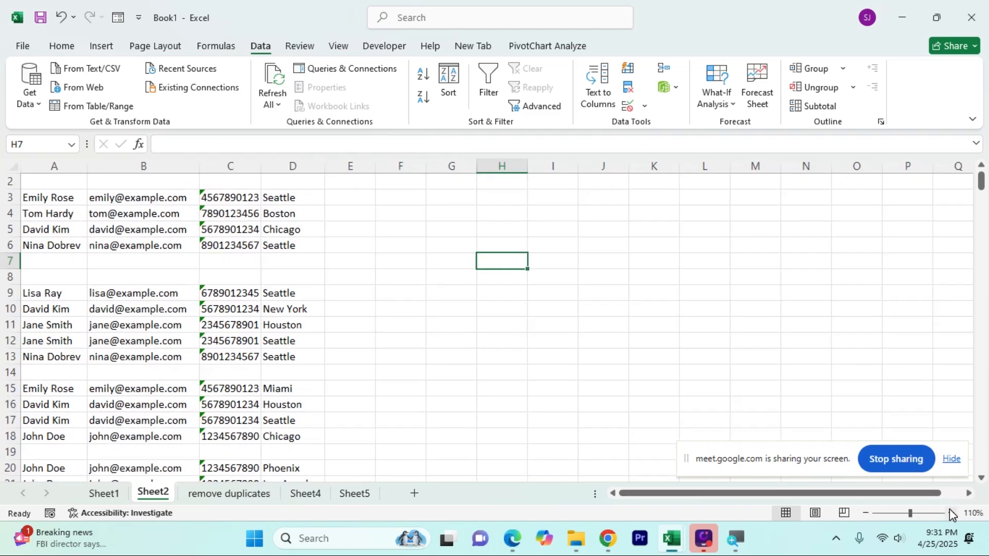
click(950, 509)
click(460, 359)
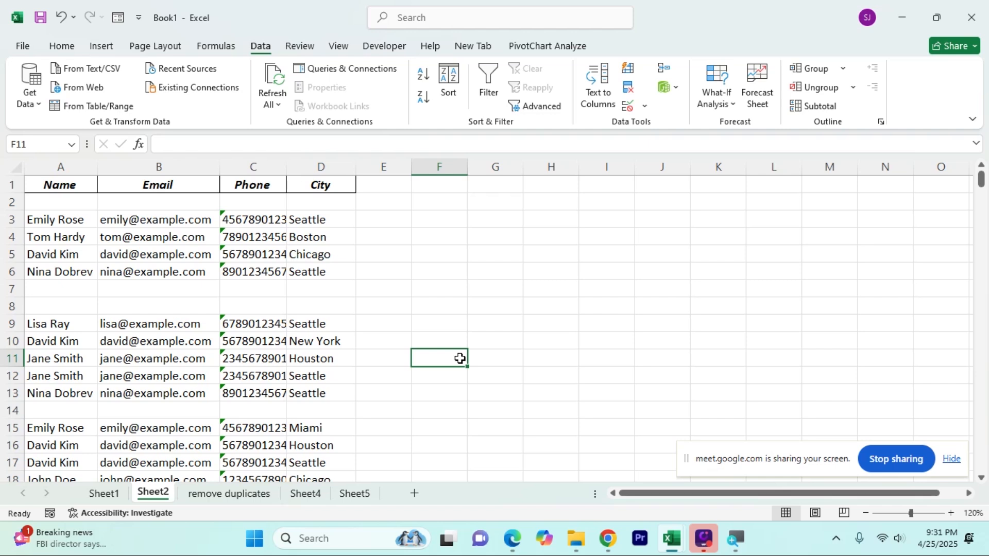
click(159, 303)
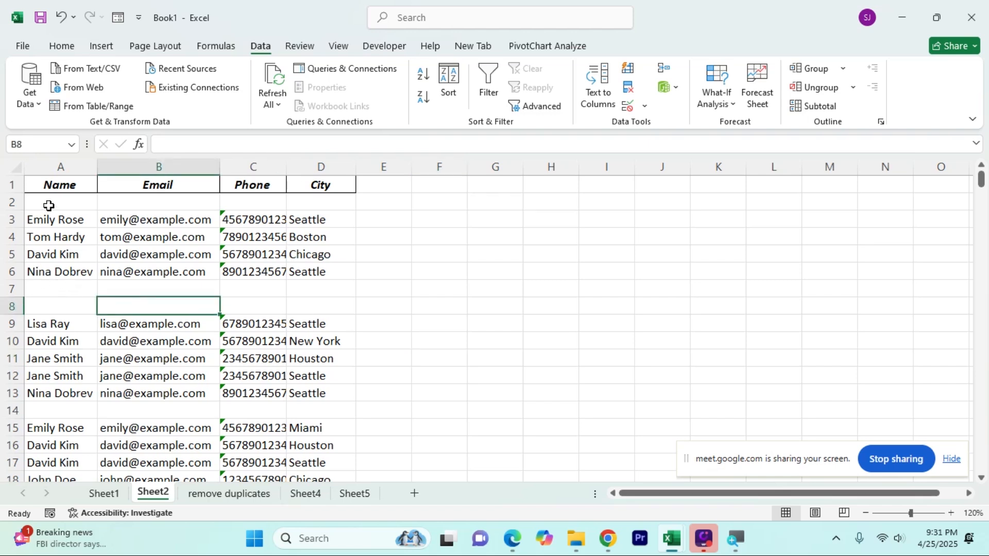
click(9, 202)
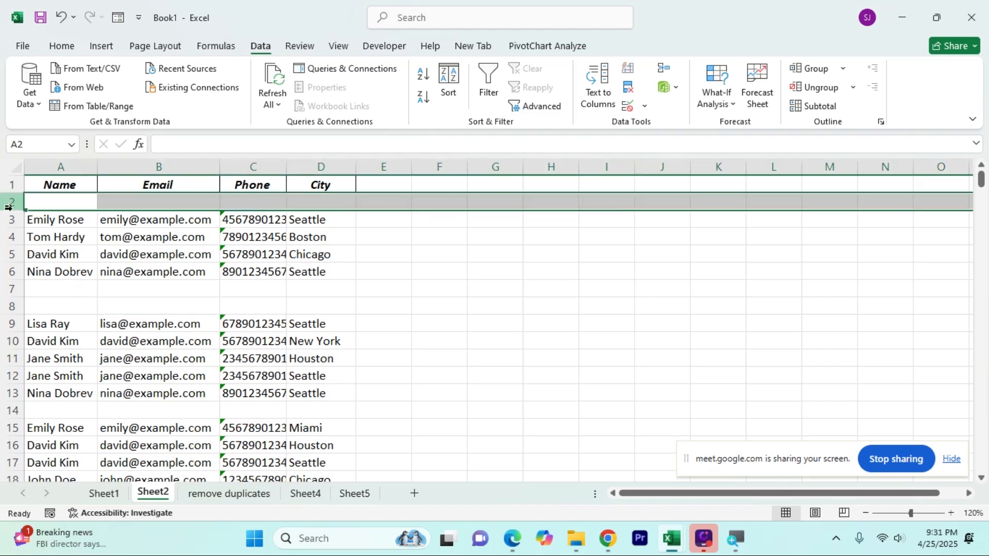
scroll(113, 330, down, 2)
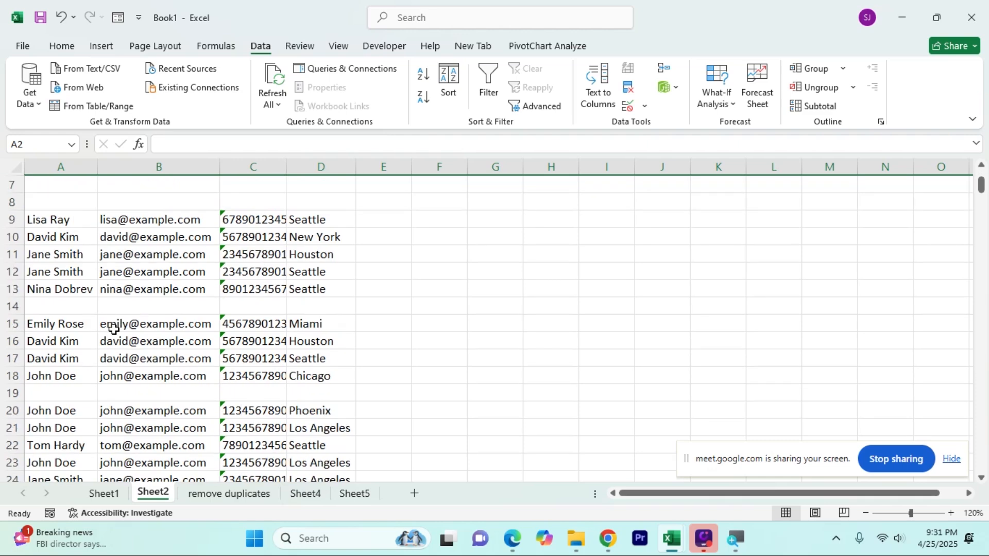
scroll(107, 384, down, 14)
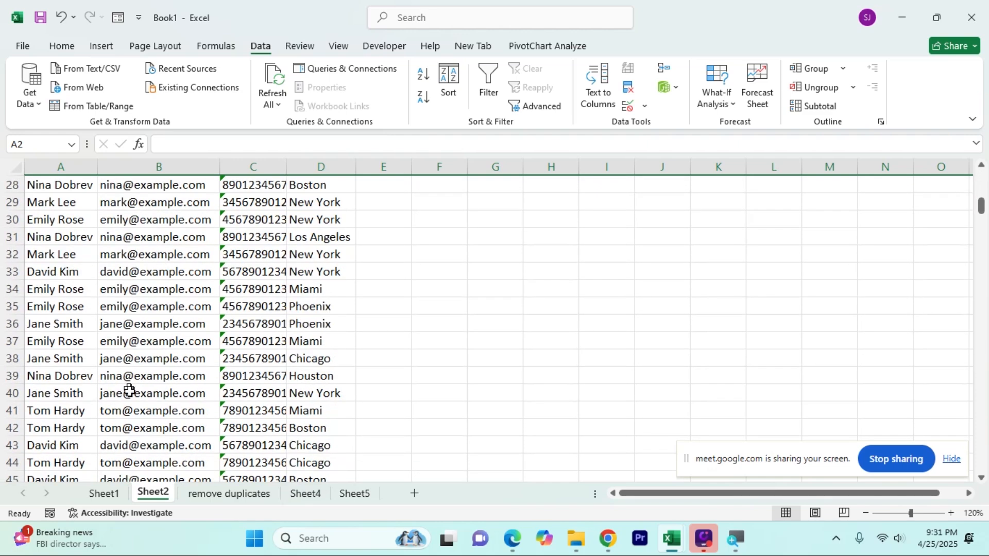
scroll(163, 335, down, 6)
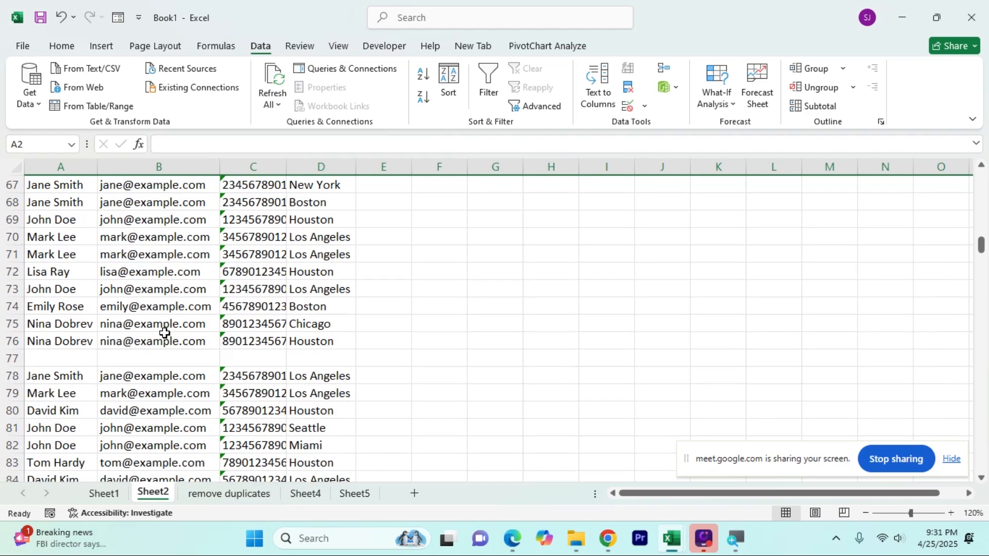
Widen the City and Phone columns on Sheet2 so the full phone numbers fit
scroll(373, 327, up, 20)
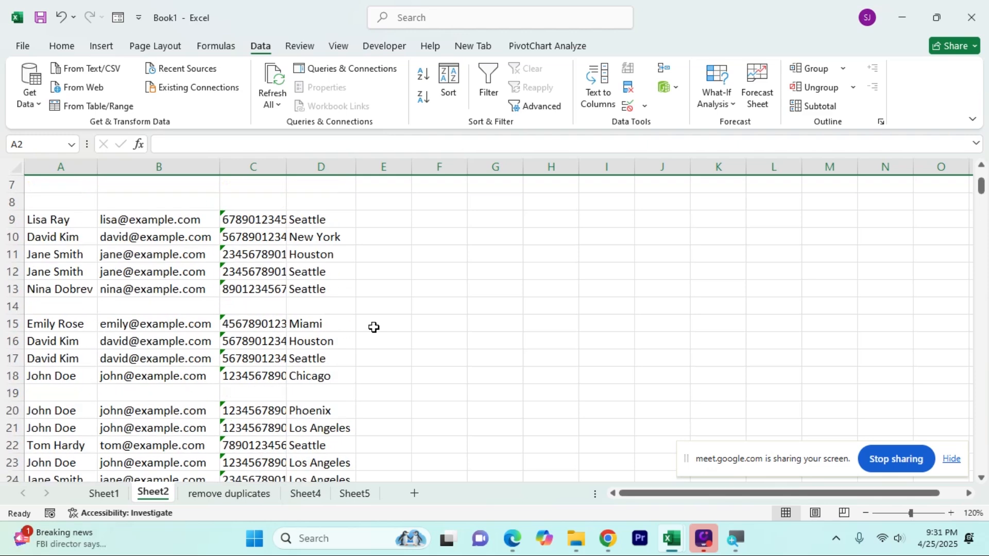
click(379, 286)
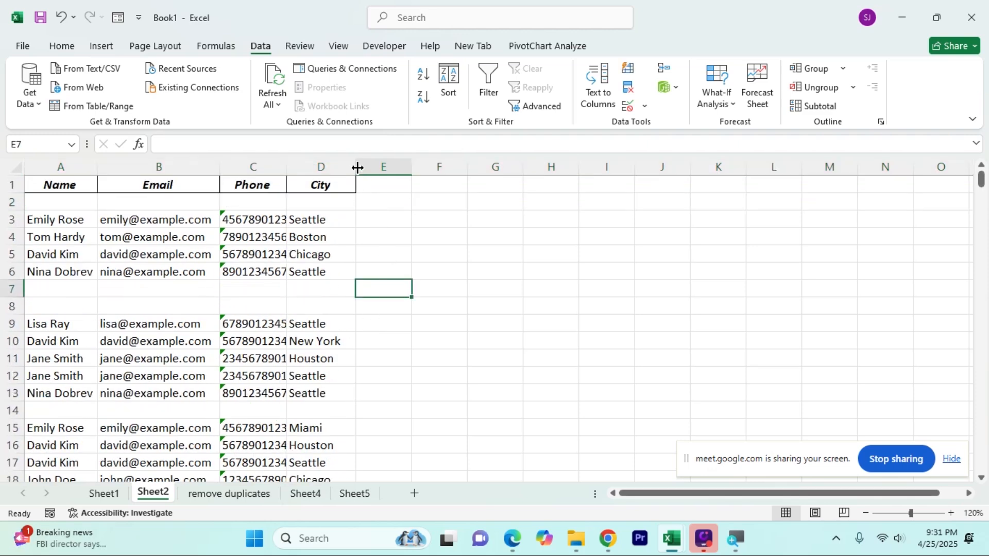
drag(357, 168, 379, 170)
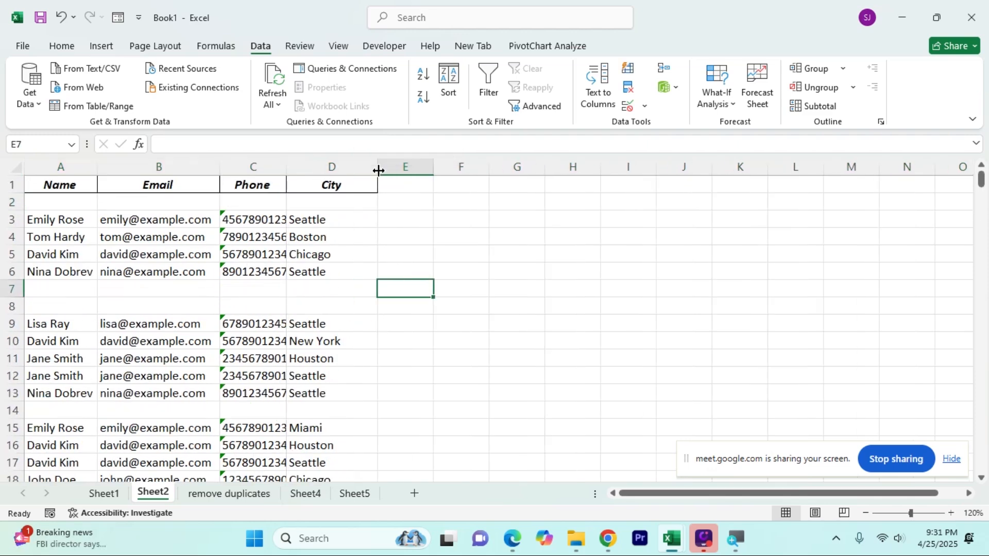
drag(285, 169, 310, 170)
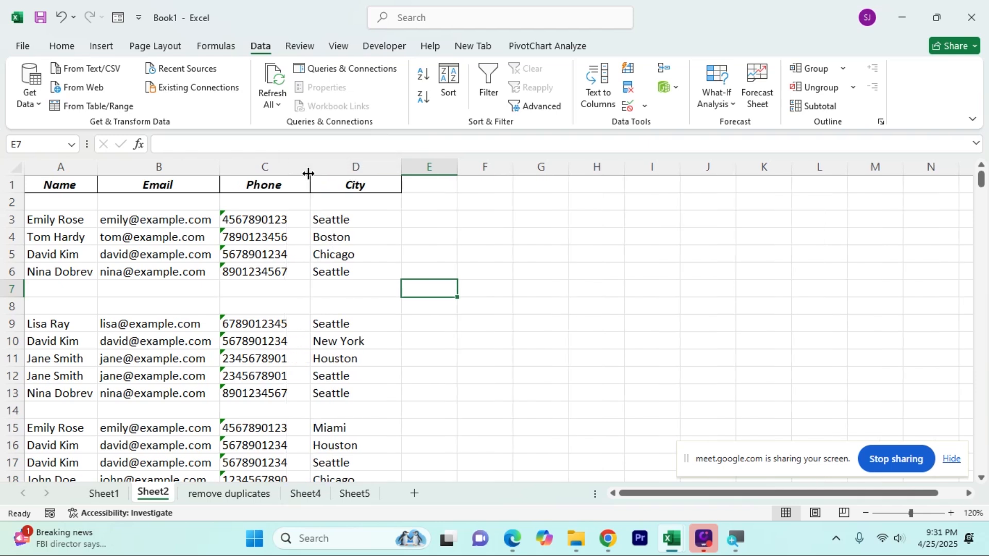
click(295, 257)
Inspect the blank rows 2, 7 and 8 among the contacts and the Remove blank Rows topic on Sheet1
drag(133, 290, 132, 305)
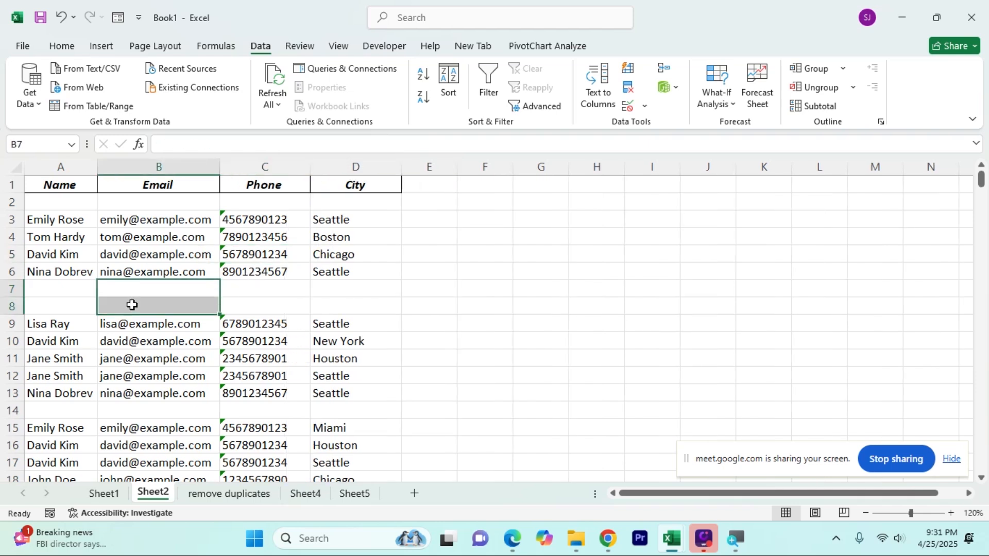
click(292, 292)
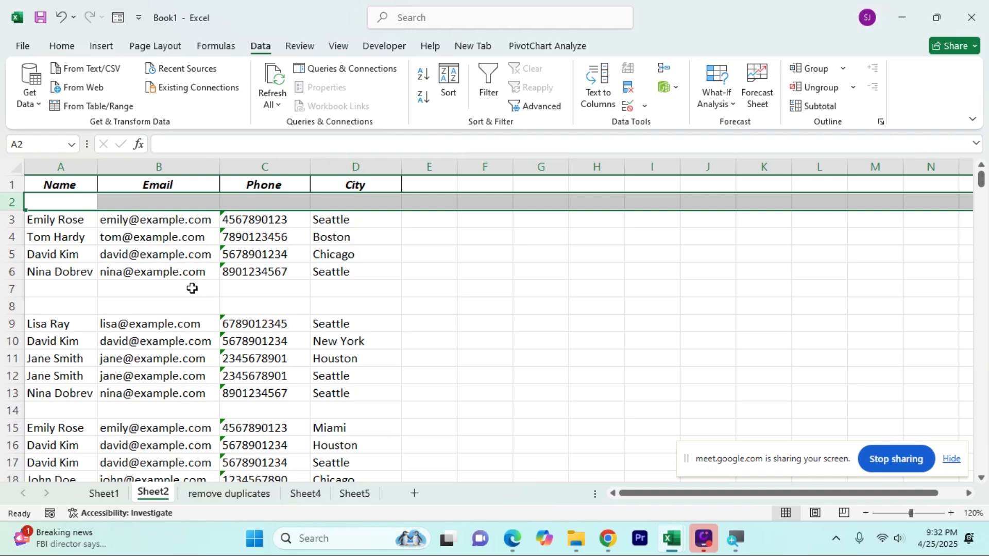
drag(196, 237, 198, 359)
click(420, 301)
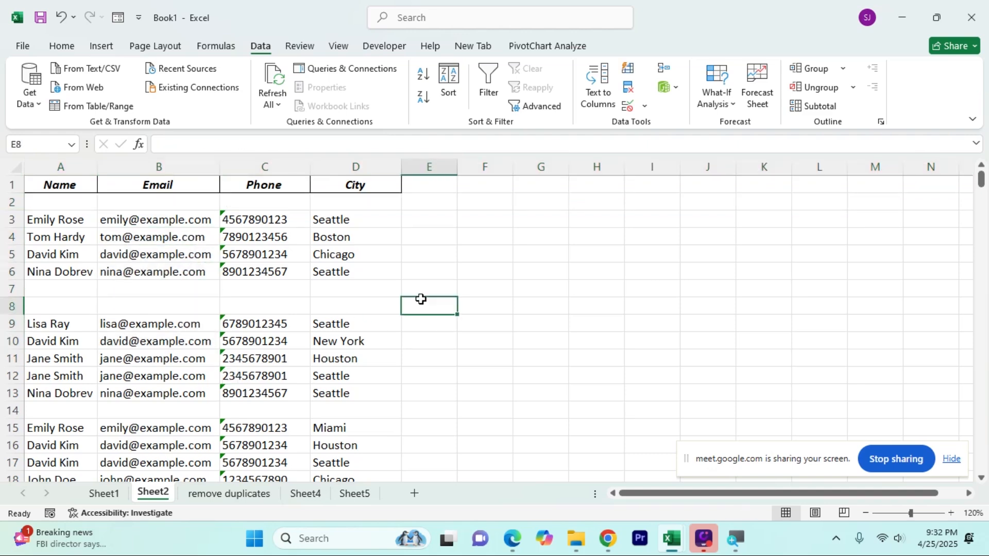
click(124, 495)
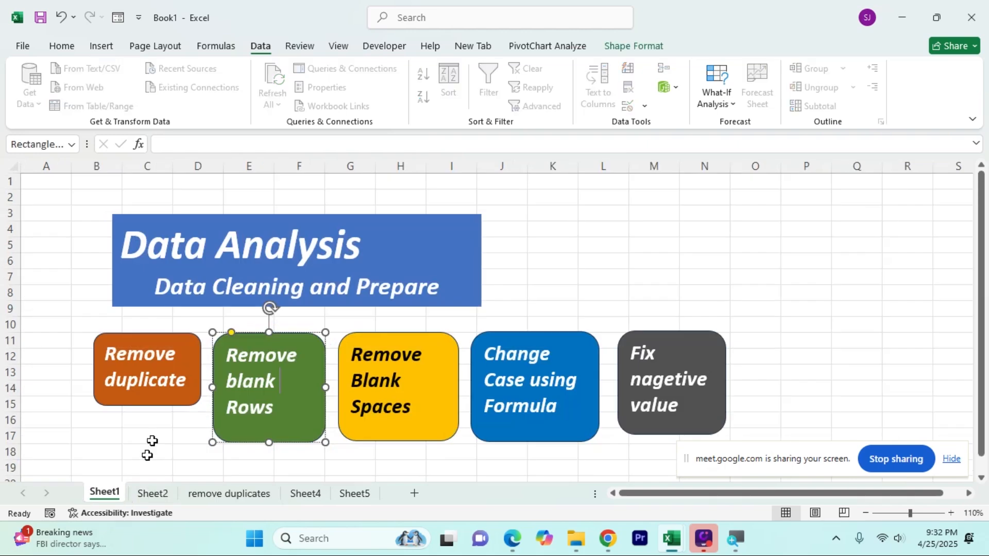
click(164, 451)
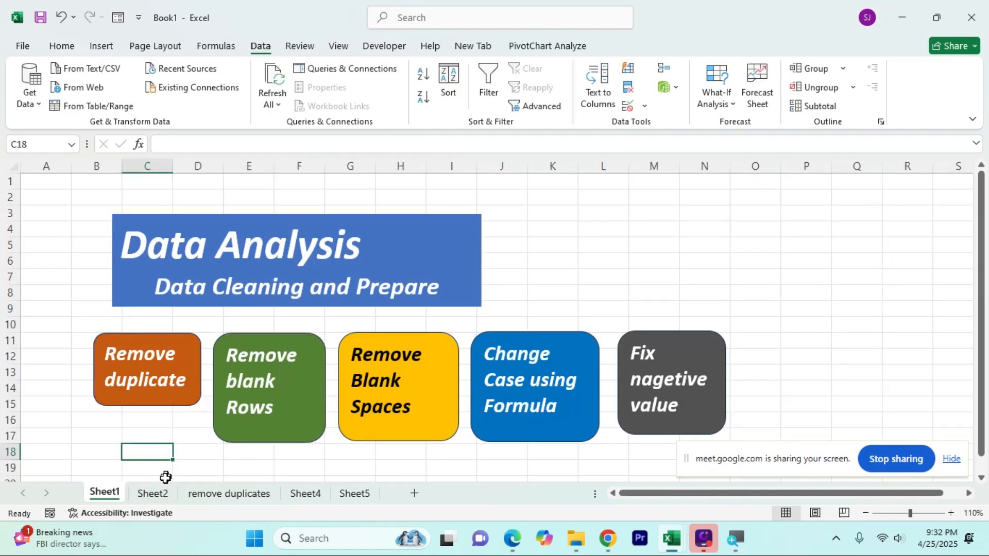
Rename Sheet2 as "blank row remove"
click(163, 493)
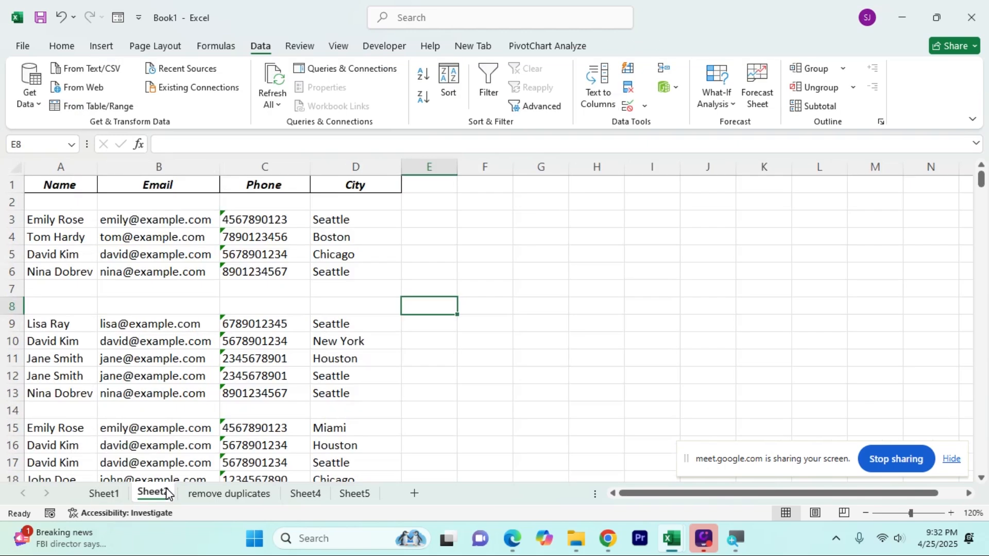
double_click(166, 493)
text(blank)
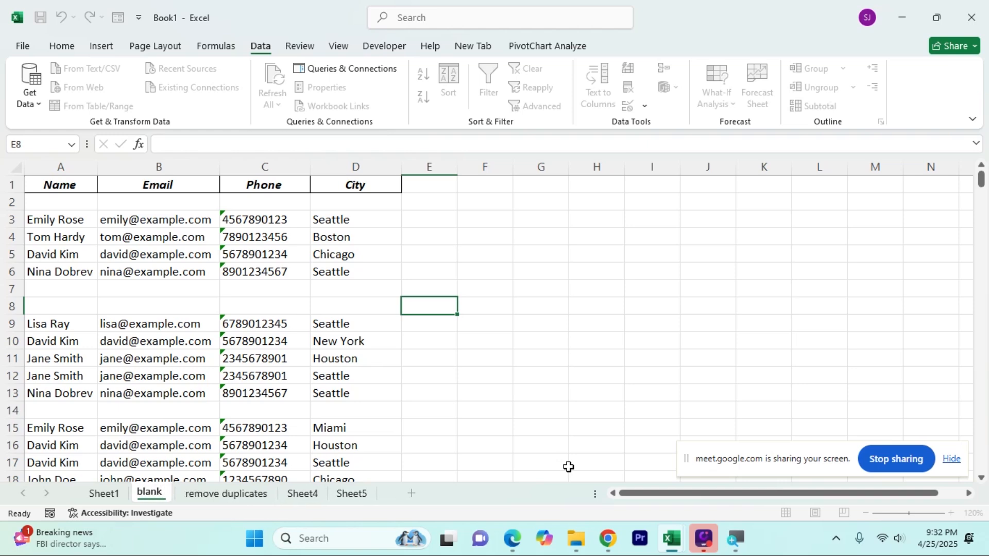
text( row rem)
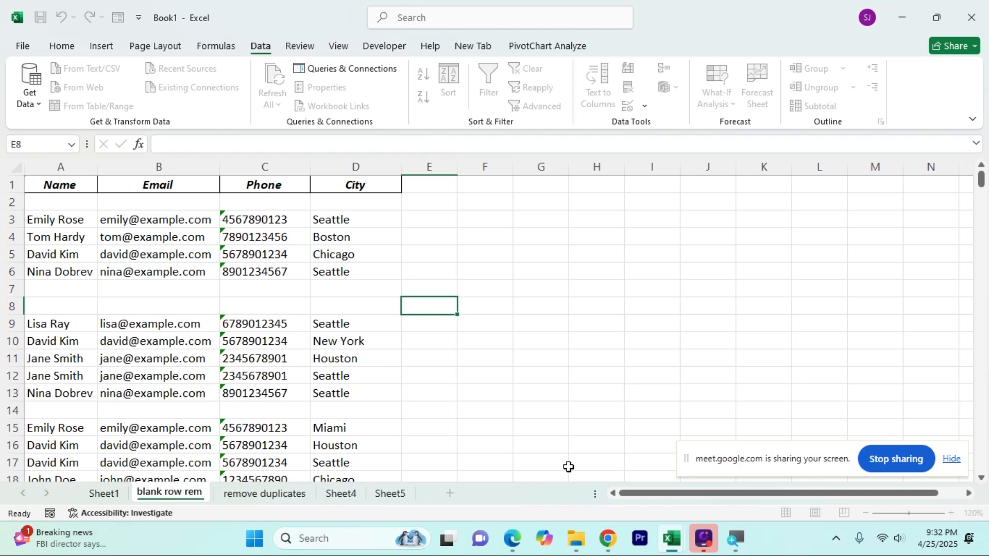
text(ove)
click(597, 272)
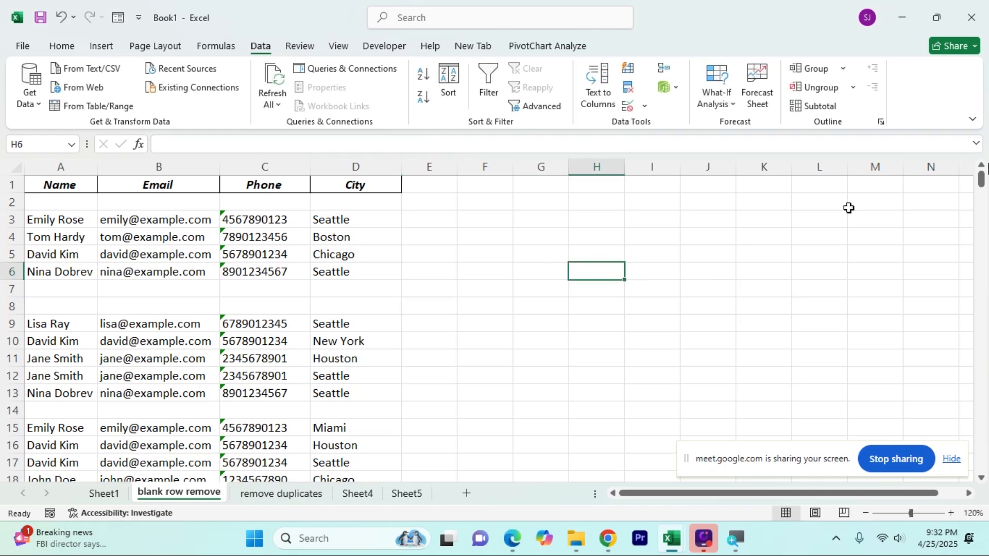
Select the contact table manually from A1 down to D299, return to its header row and clear the selection
click(167, 254)
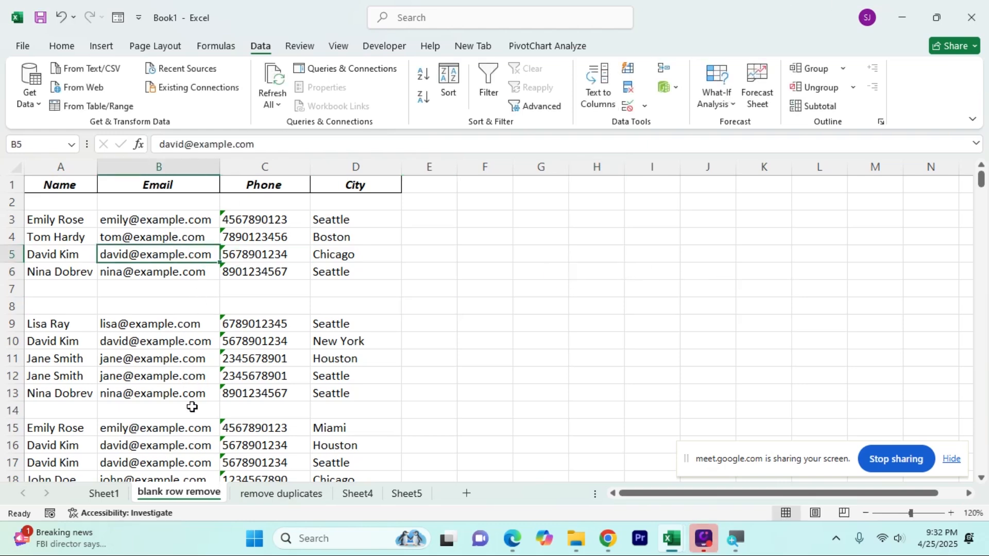
click(386, 319)
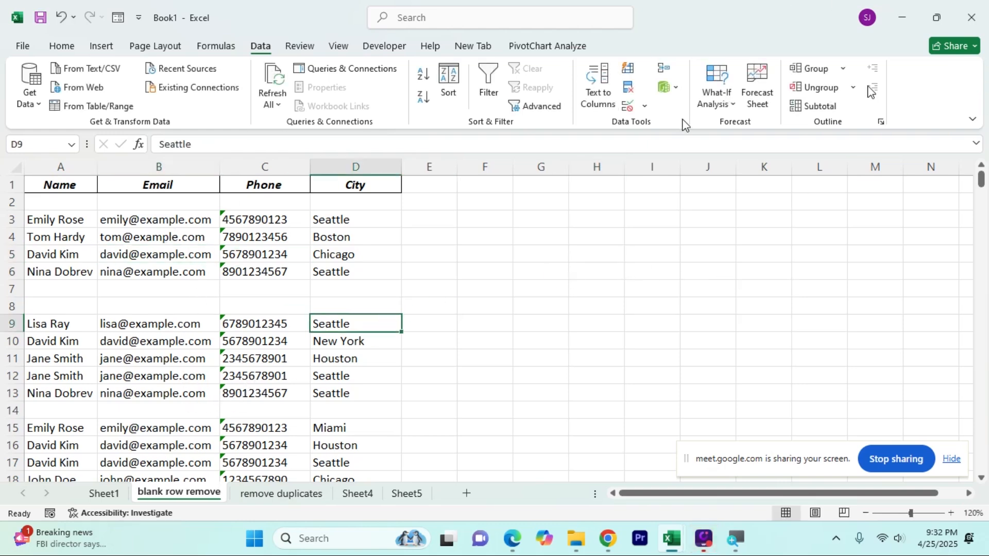
click(55, 187)
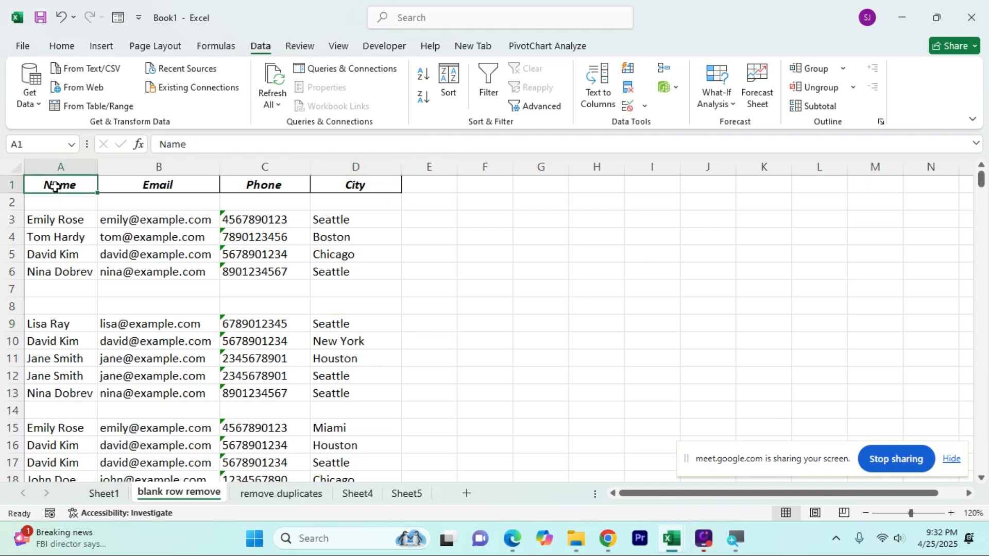
drag(56, 186, 340, 550)
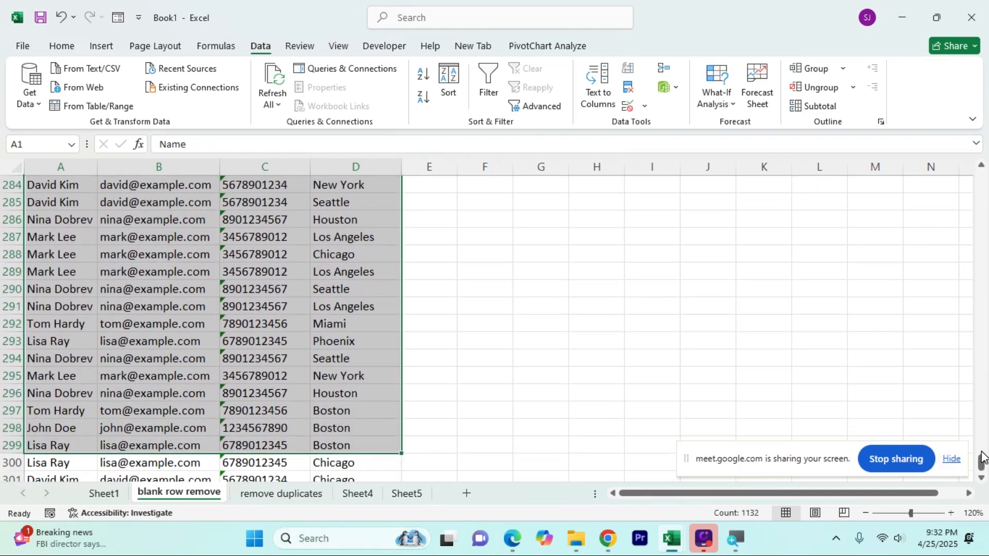
drag(982, 460, 978, 137)
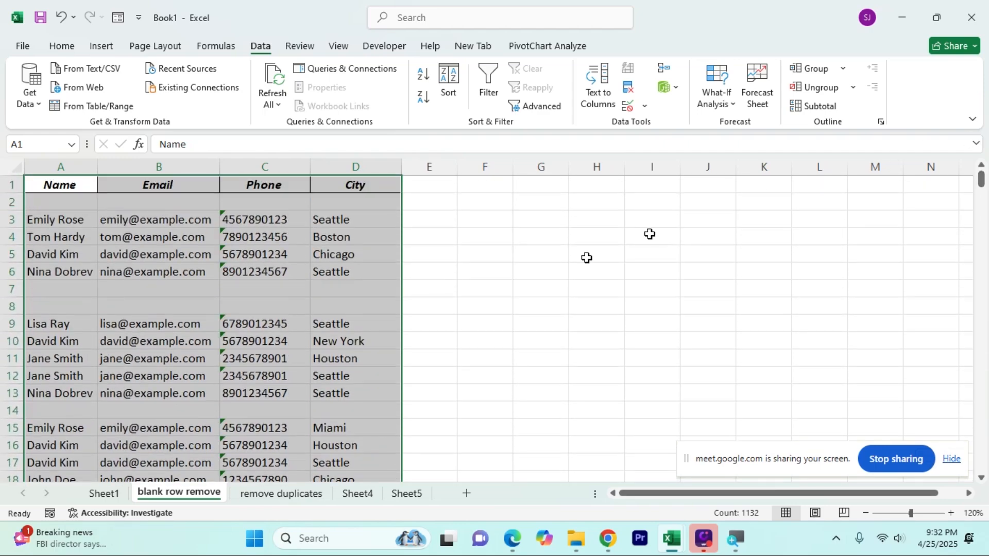
click(447, 289)
click(74, 181)
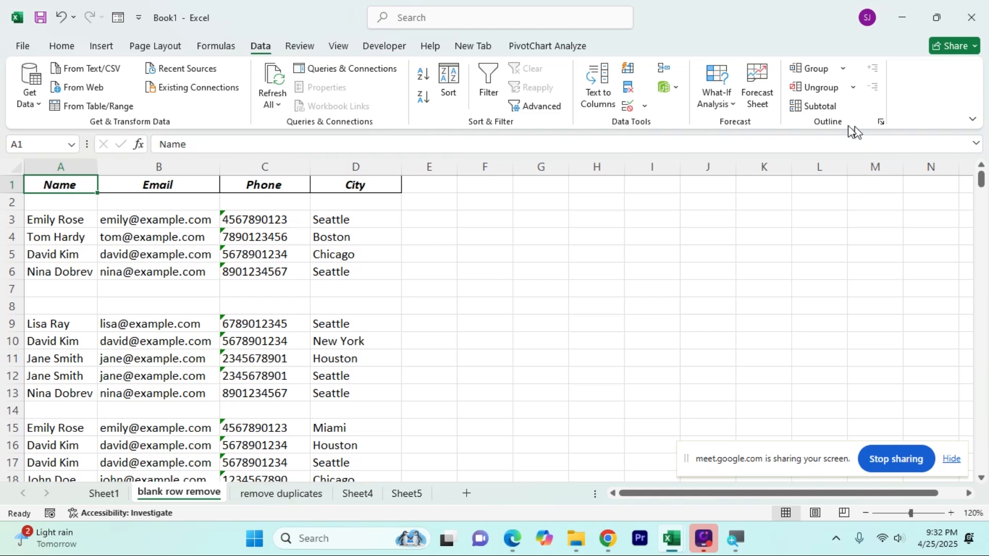
click(606, 252)
click(609, 239)
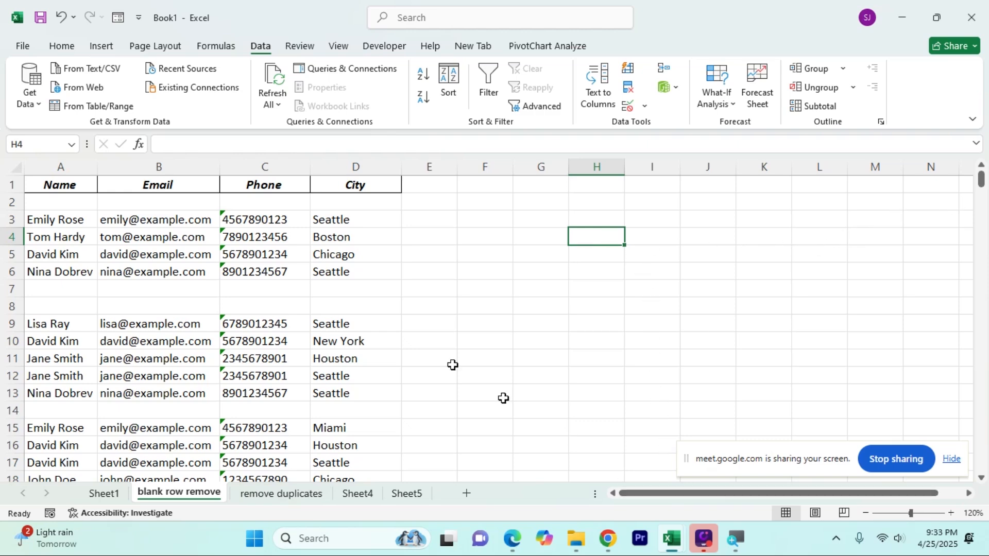
click(387, 370)
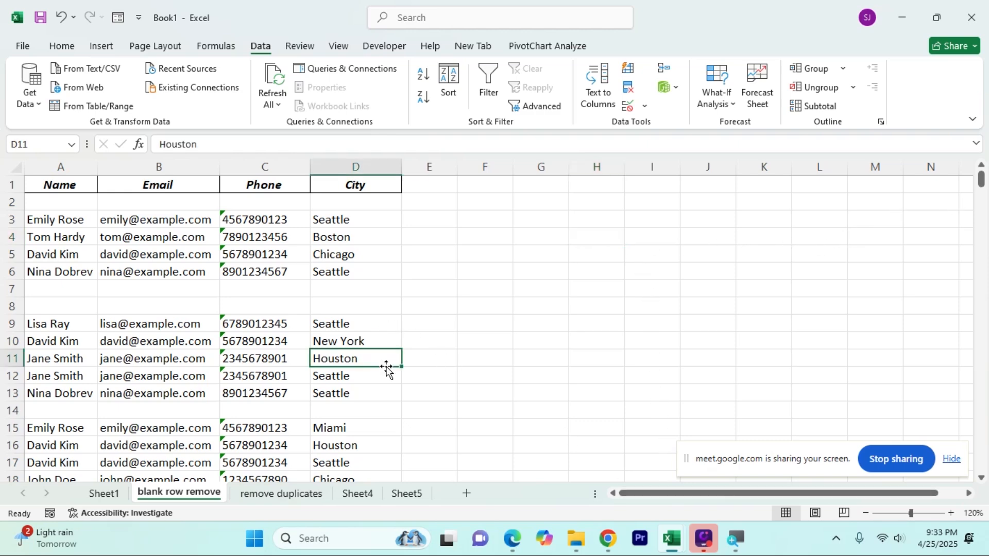
click(670, 252)
Select the whole contact range A1:D301, clear the selection and return to the header row
click(73, 208)
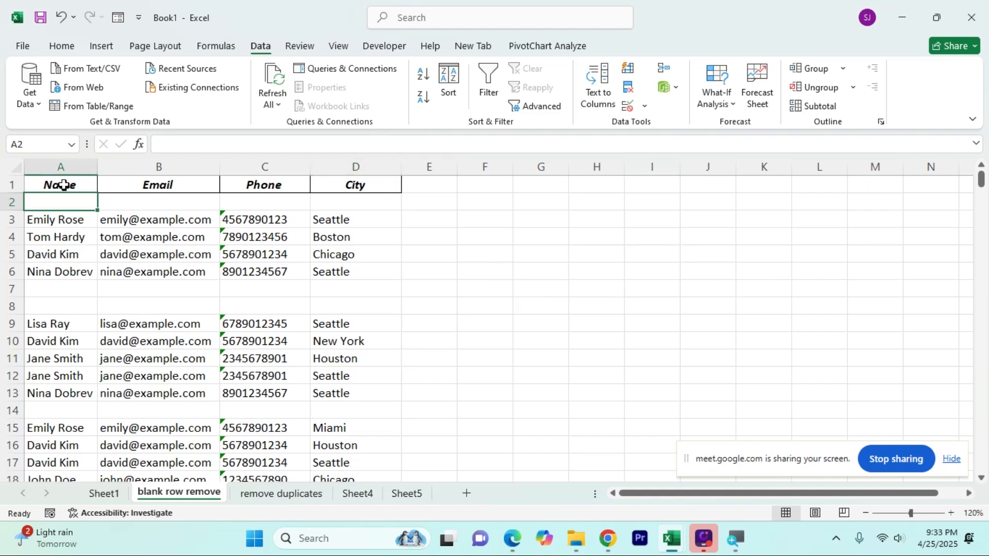
click(63, 185)
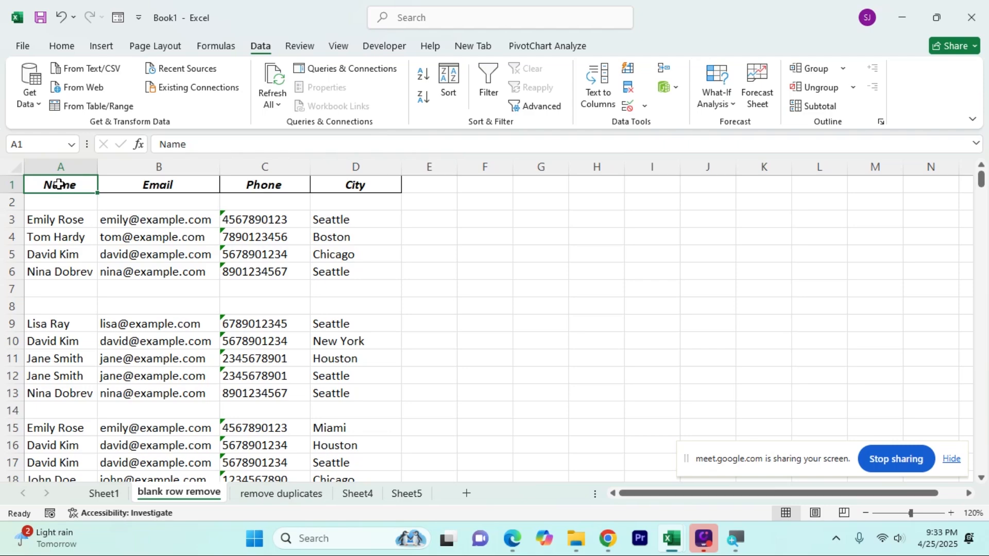
drag(61, 185, 364, 412)
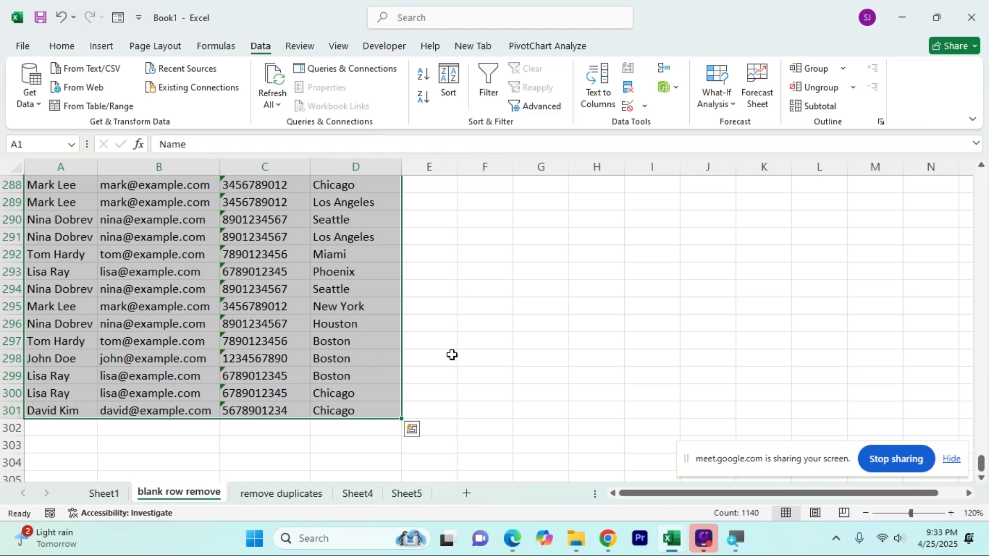
click(650, 308)
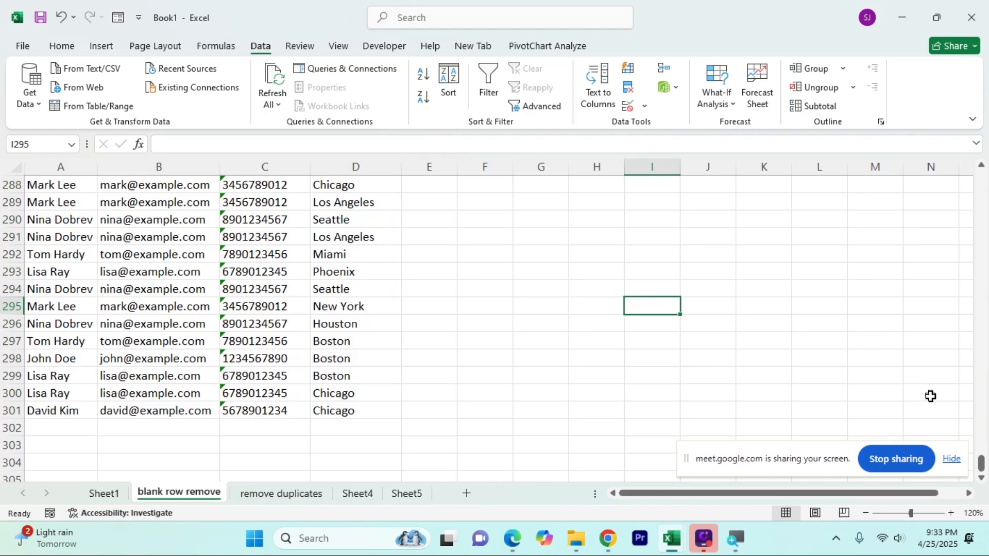
drag(981, 463, 973, 152)
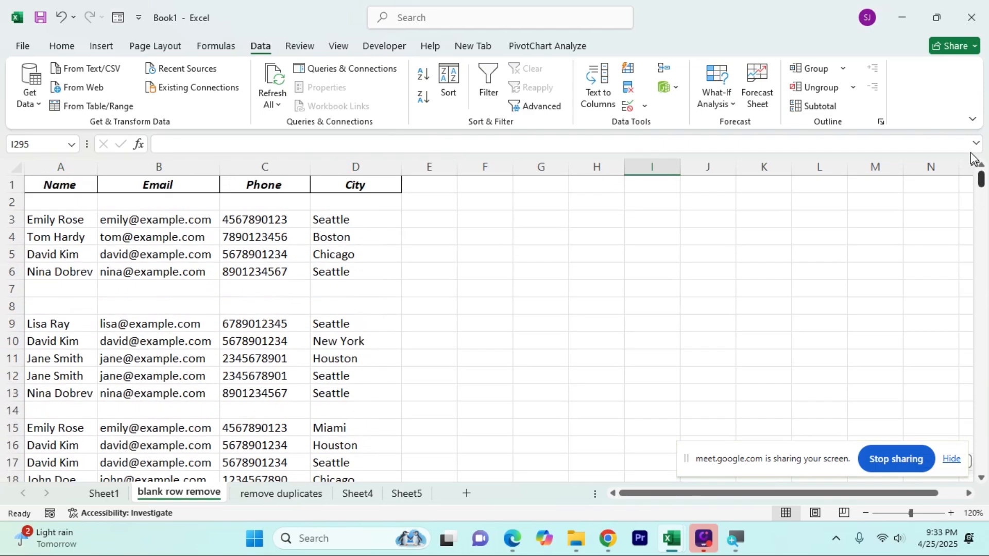
click(664, 266)
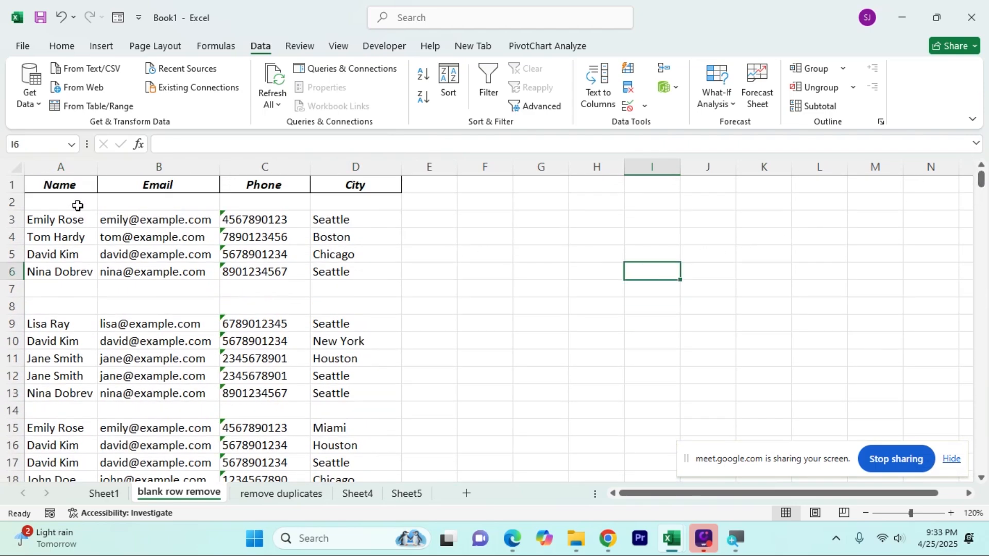
Enter the note "ctrl+shift+arrow" in cell I4 beside the contact table
click(65, 191)
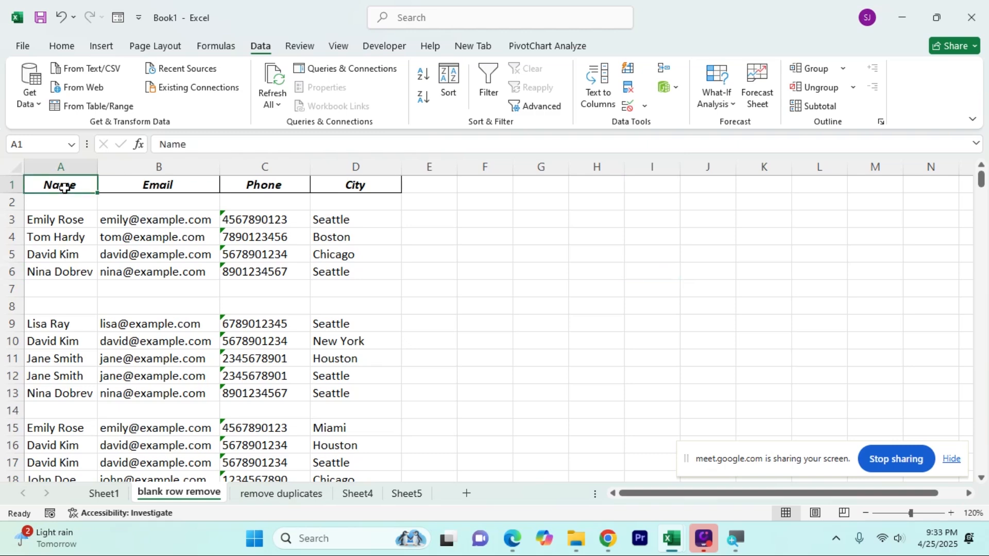
click(650, 238)
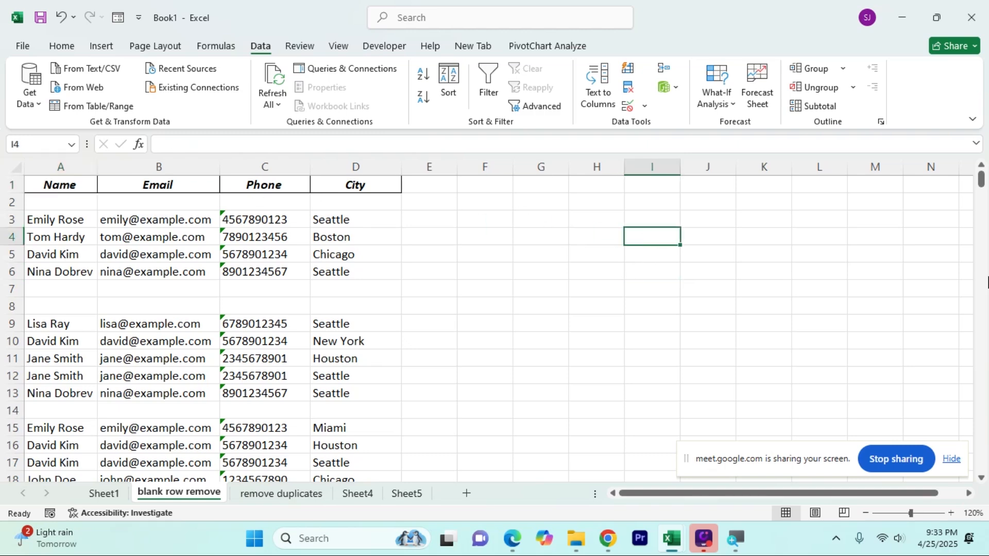
text(ctrl+shift+arr)
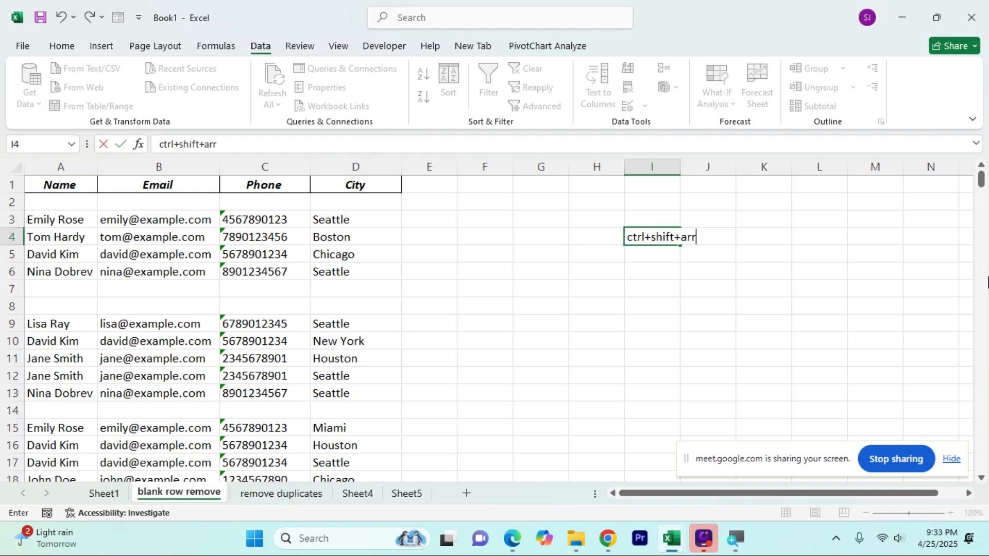
text(ow)
click(829, 340)
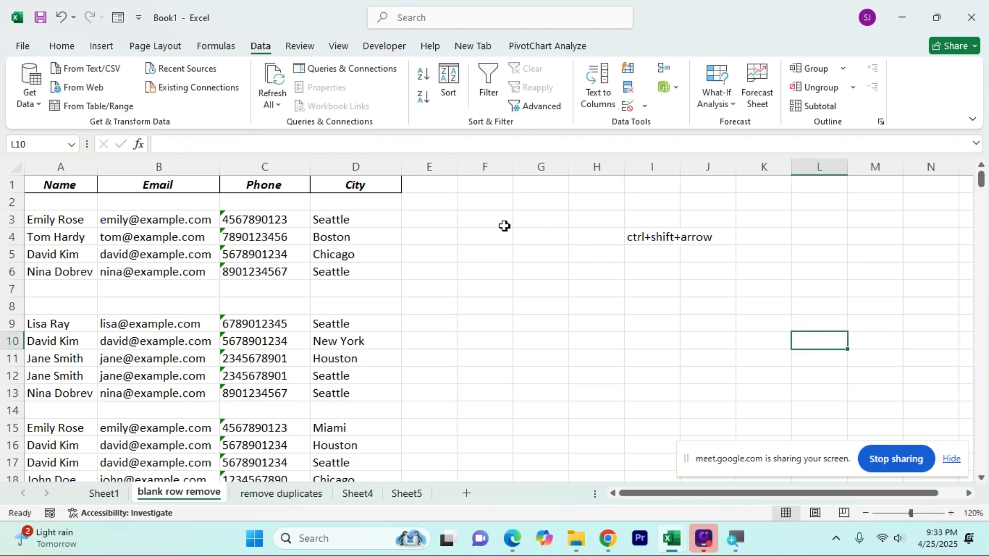
drag(264, 189, 365, 287)
click(366, 288)
click(409, 281)
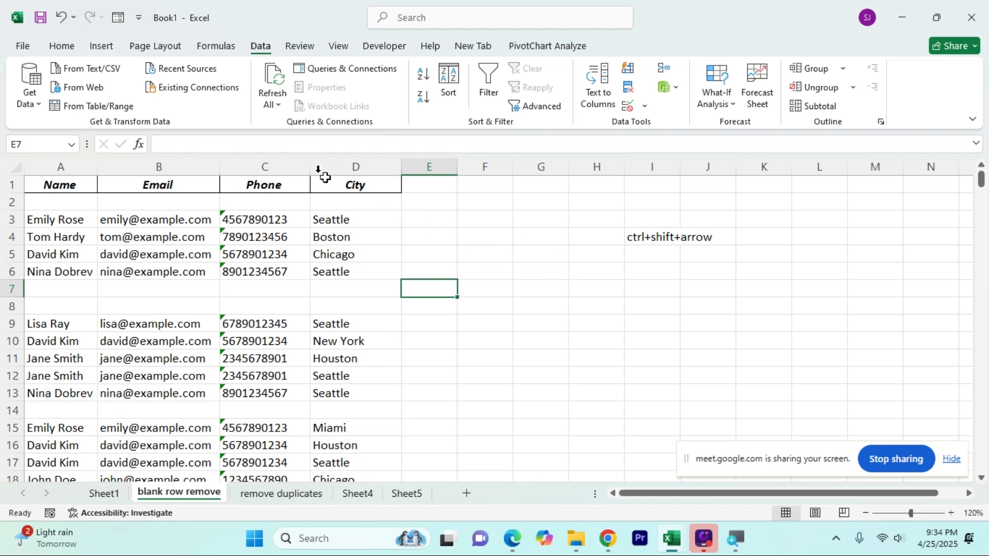
Draw a rounded rectangle about 0.52 by 0.66 inches below the shortcut note and label it "ctrl"
click(62, 46)
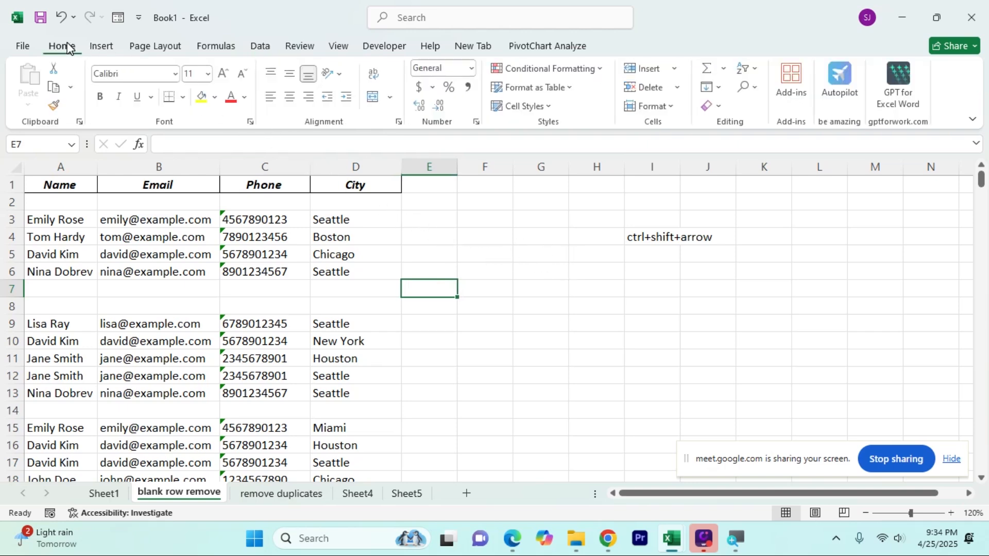
click(101, 46)
click(228, 68)
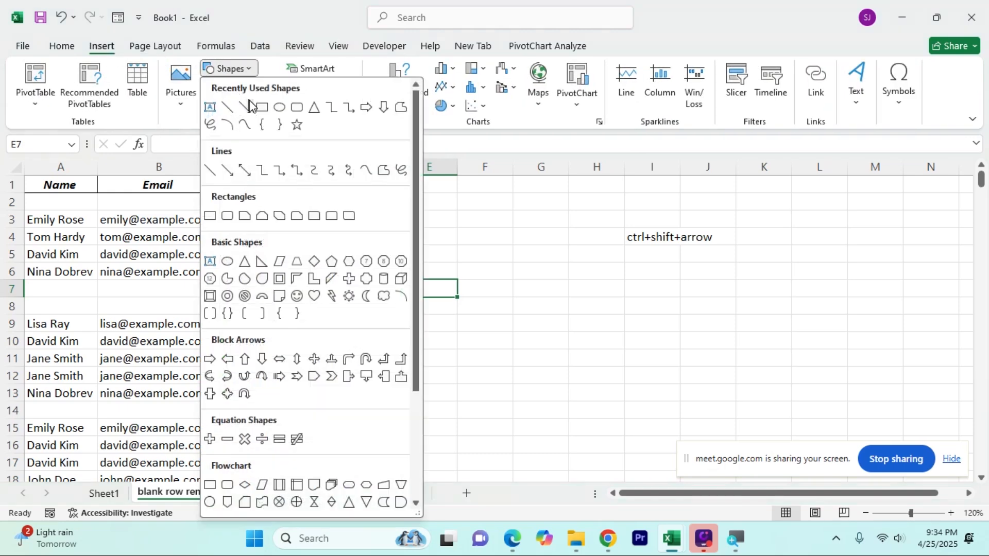
click(296, 107)
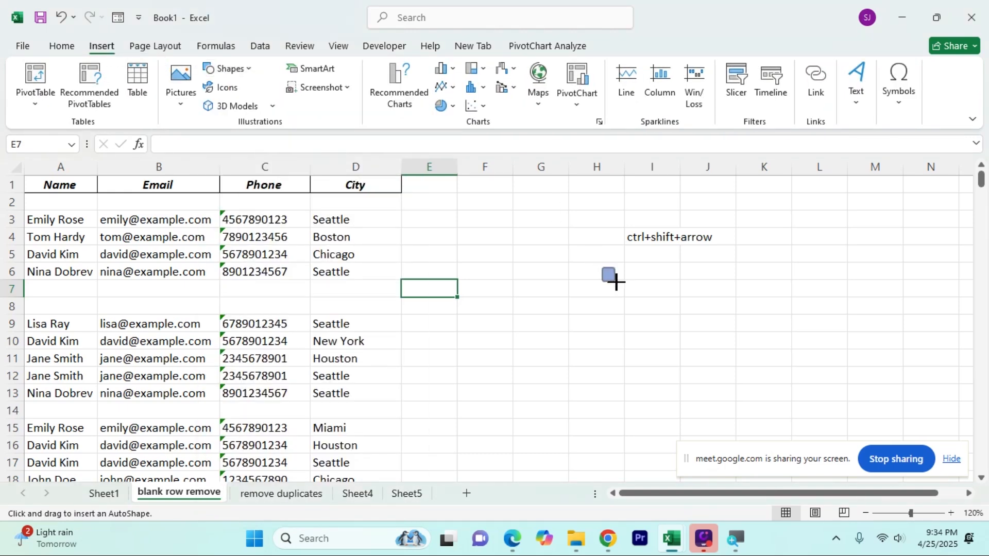
drag(616, 281, 658, 311)
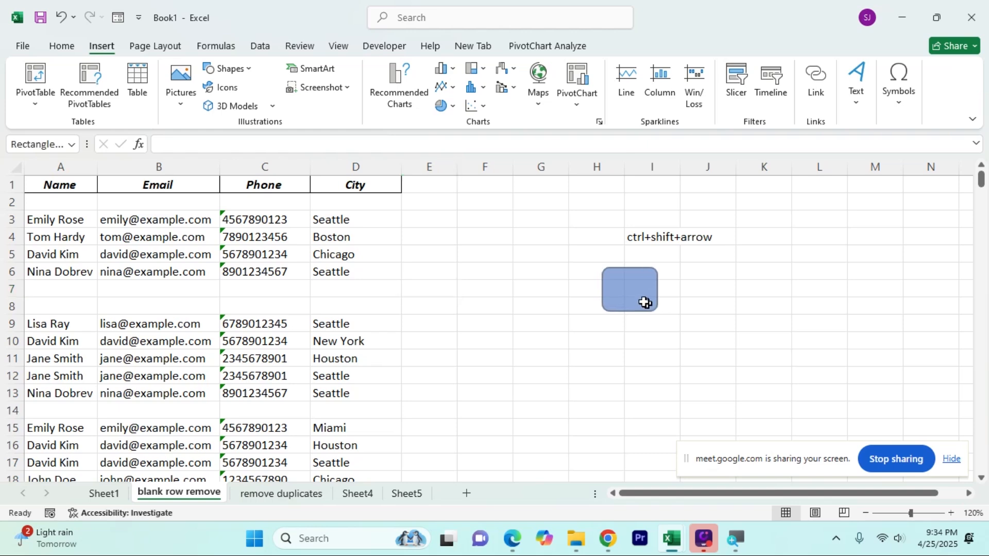
right_click(644, 303)
click(702, 249)
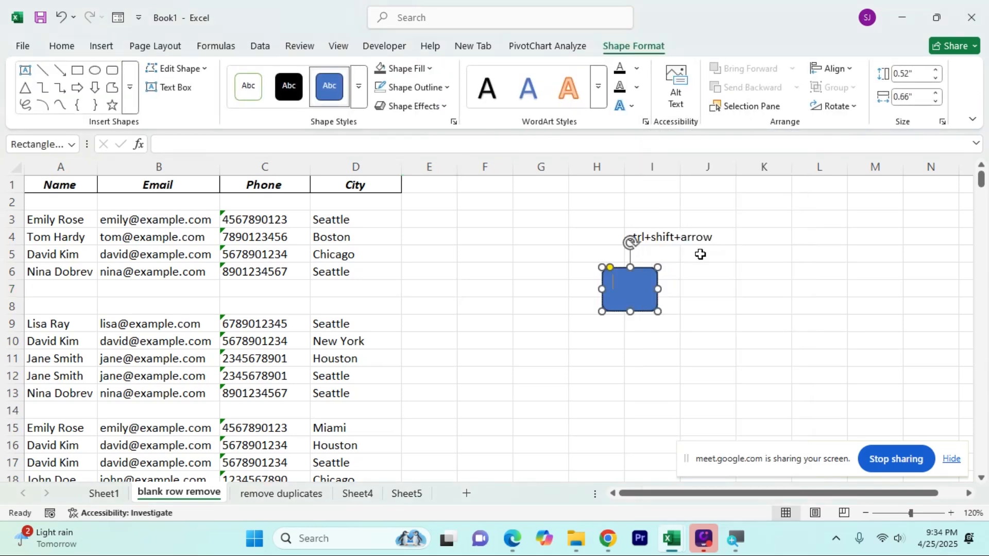
click(701, 288)
click(655, 287)
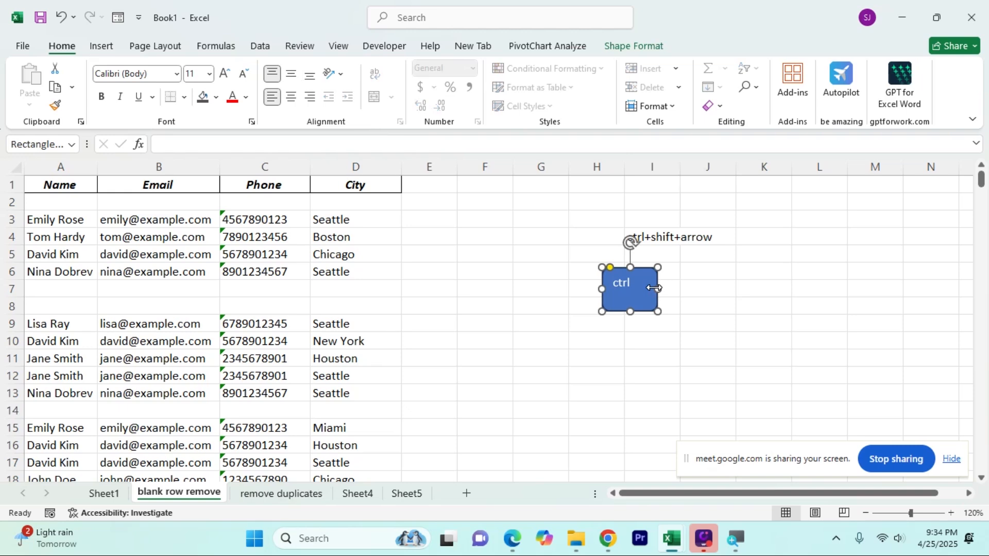
Place a copy of the "ctrl" box directly beside it and change its label to "shift"
drag(653, 275, 717, 275)
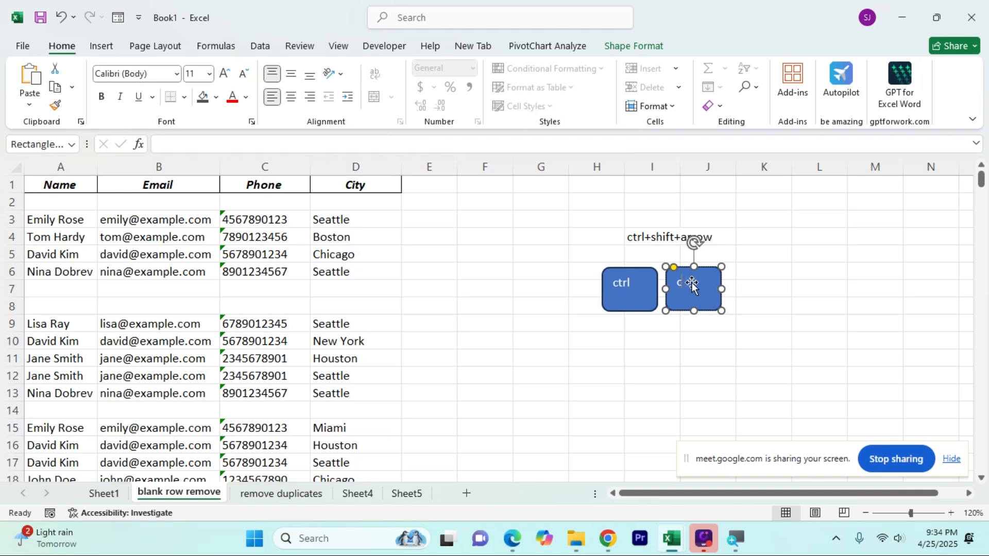
text(hift)
click(762, 288)
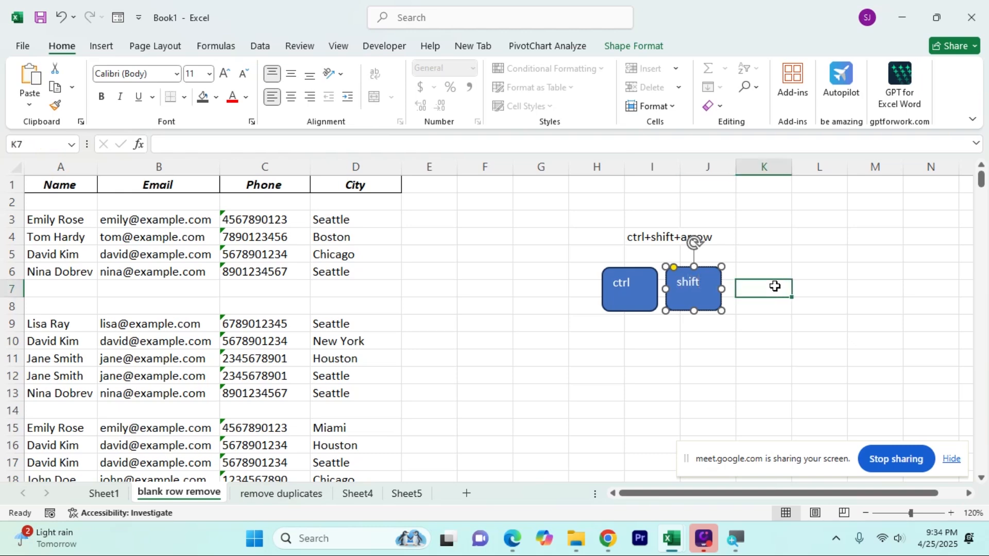
Add a right block arrow about 0.34 by 0.6 inches and a down block arrow about 0.44 by 0.31 inches beside the "shift" box
click(101, 46)
click(228, 66)
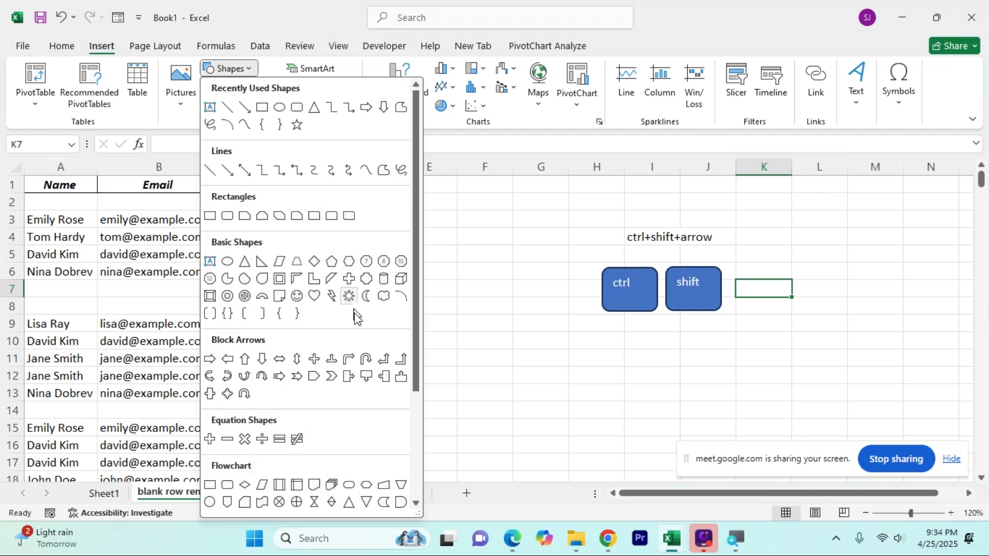
click(207, 361)
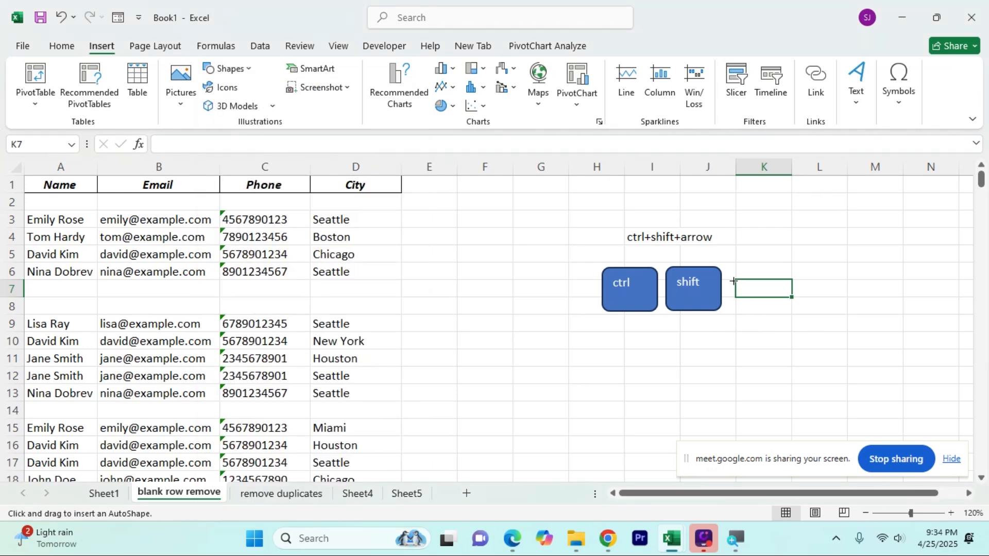
drag(734, 281, 784, 307)
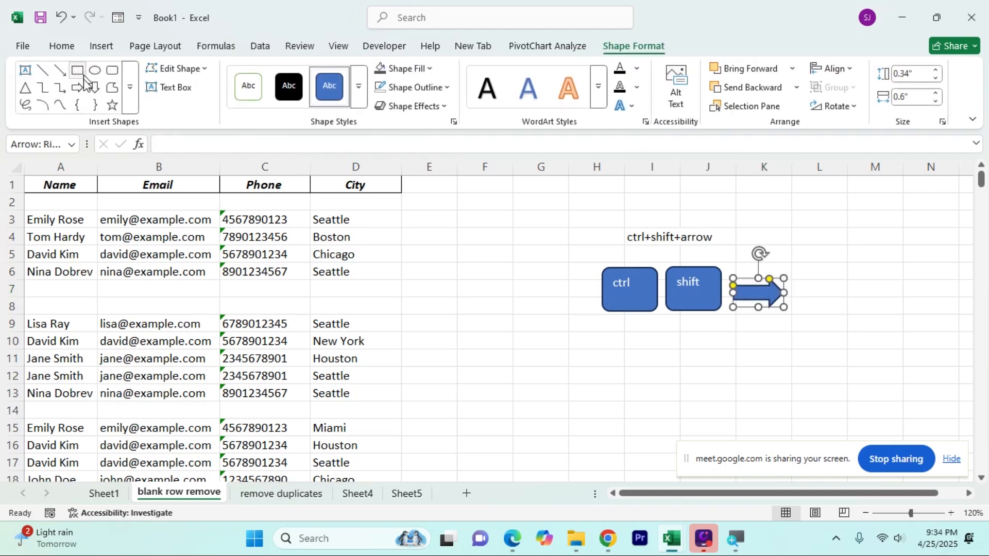
click(94, 87)
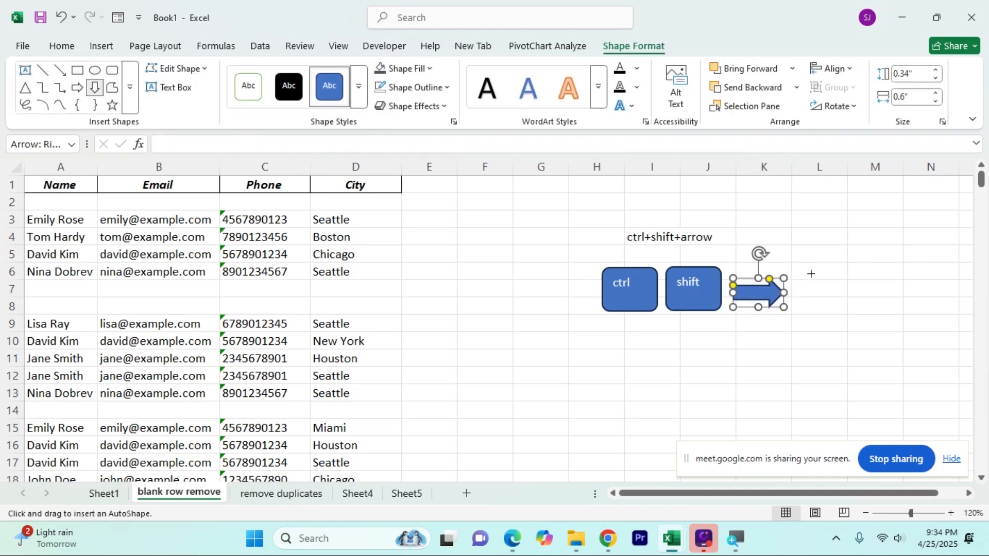
drag(810, 273, 836, 311)
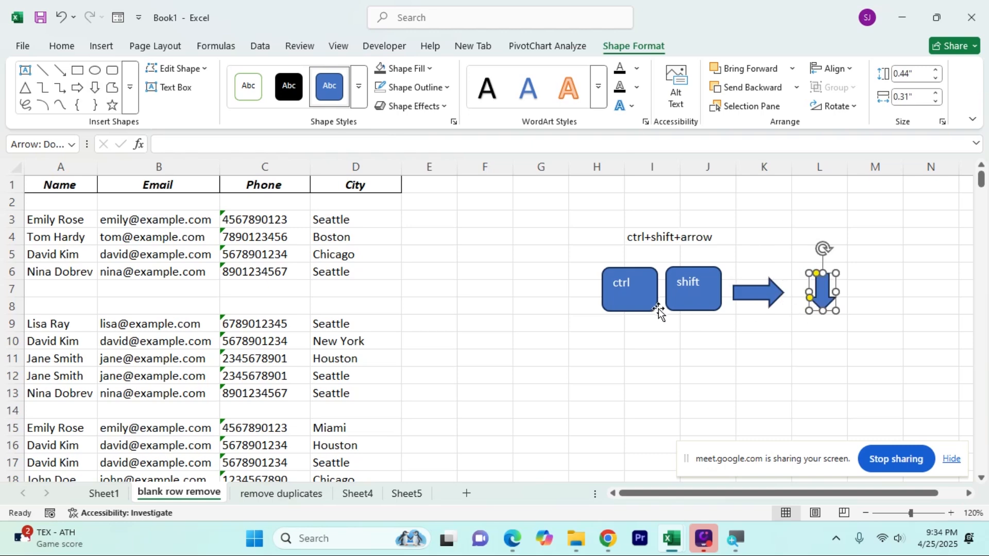
click(689, 298)
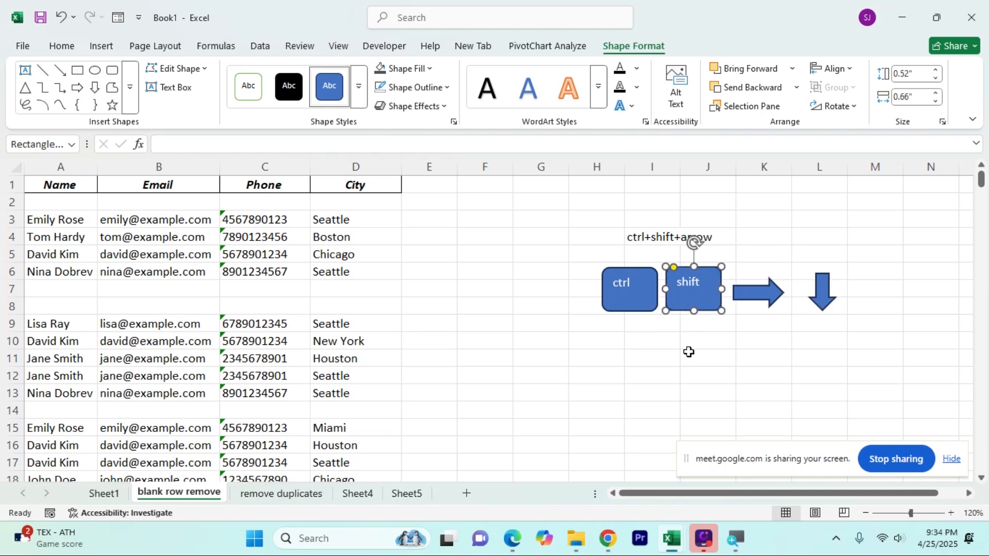
click(662, 340)
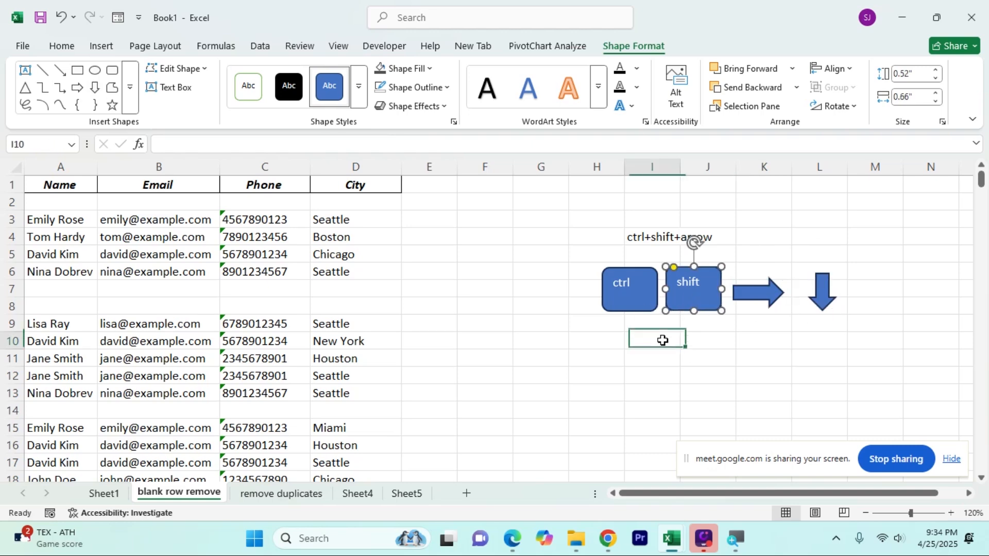
click(757, 300)
click(827, 293)
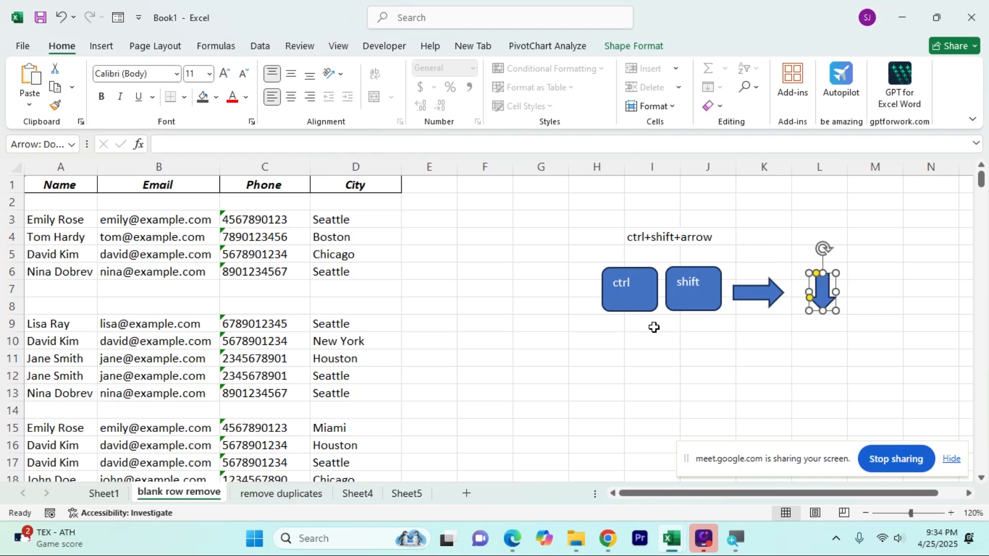
click(505, 330)
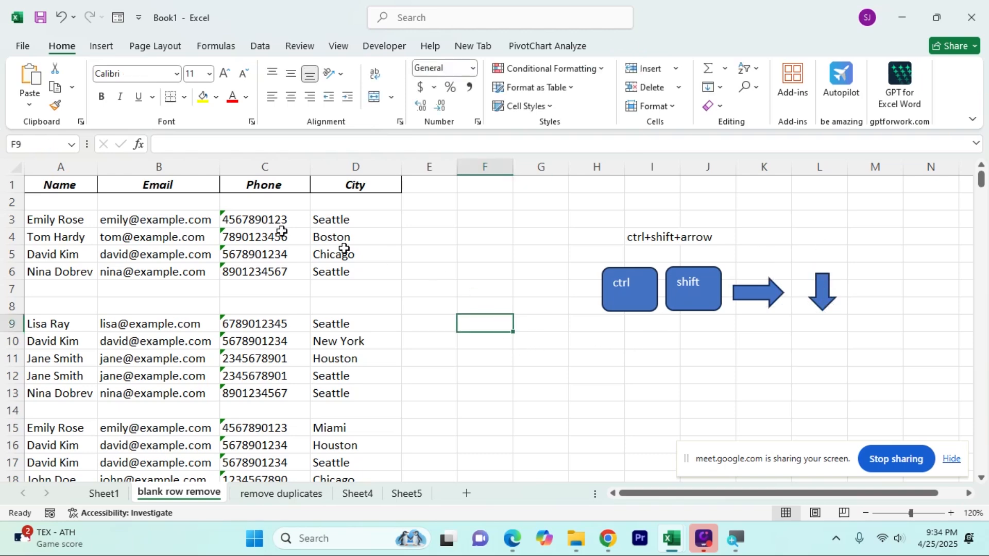
Select the contact table from header cell A1 across to column D and down past the last record, return to its header row and clear the selection
click(80, 186)
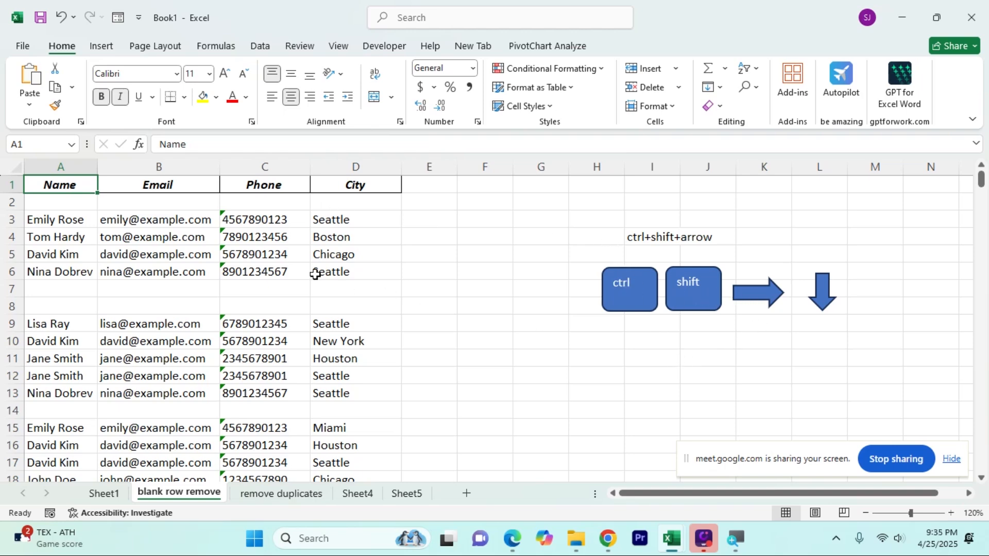
key(ctrl+shift+Right)
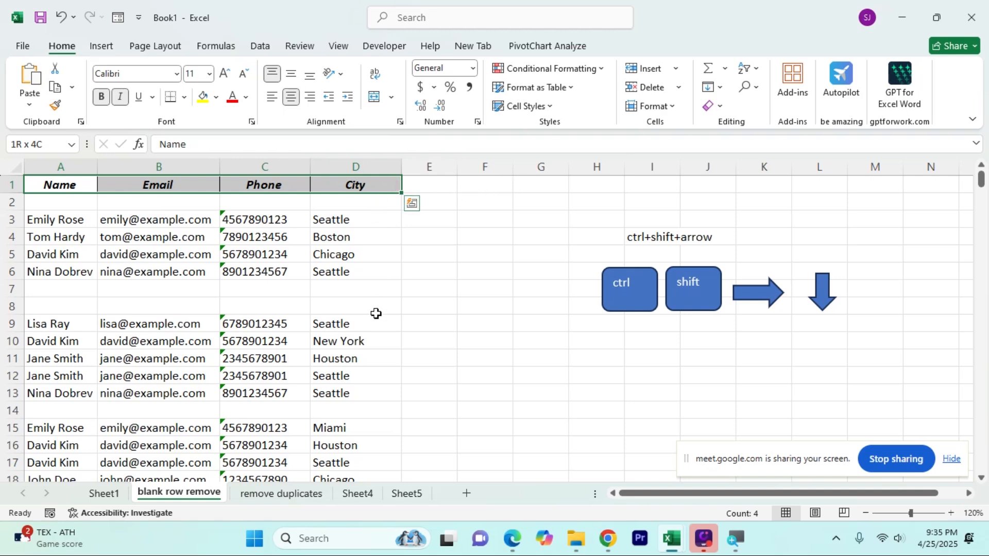
key(ctrl+shift+Down)
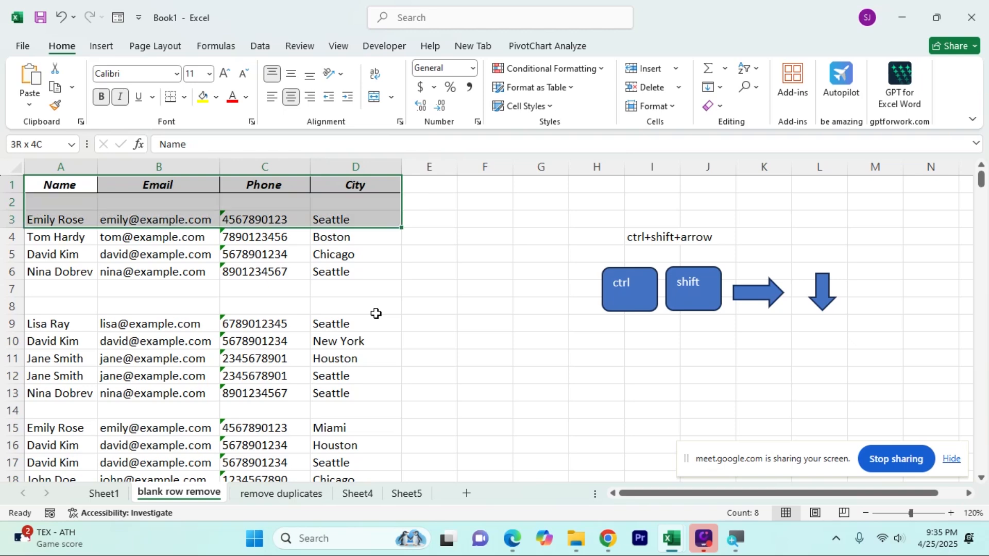
key(ctrl+shift+Down)
key(ctrl+shift+Down)
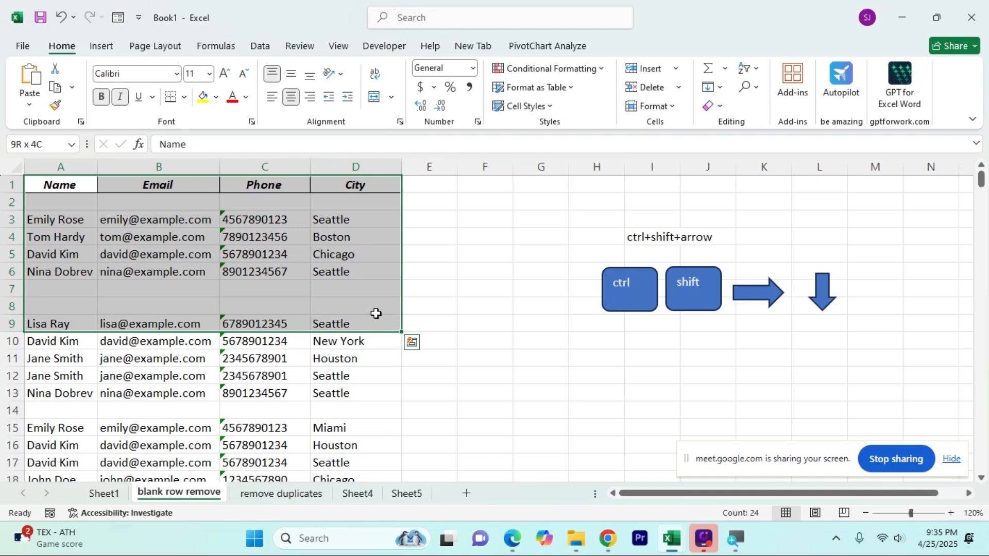
key(ctrl+shift+Down)
key(ctrl+shift+Down)
key(ctrl+shift+Down)
key(ctrl+shift+Down)
key(ctrl+shift+Down)
key(ctrl+shift+Down)
key(ctrl+shift+Down)
key(ctrl+shift+Down)
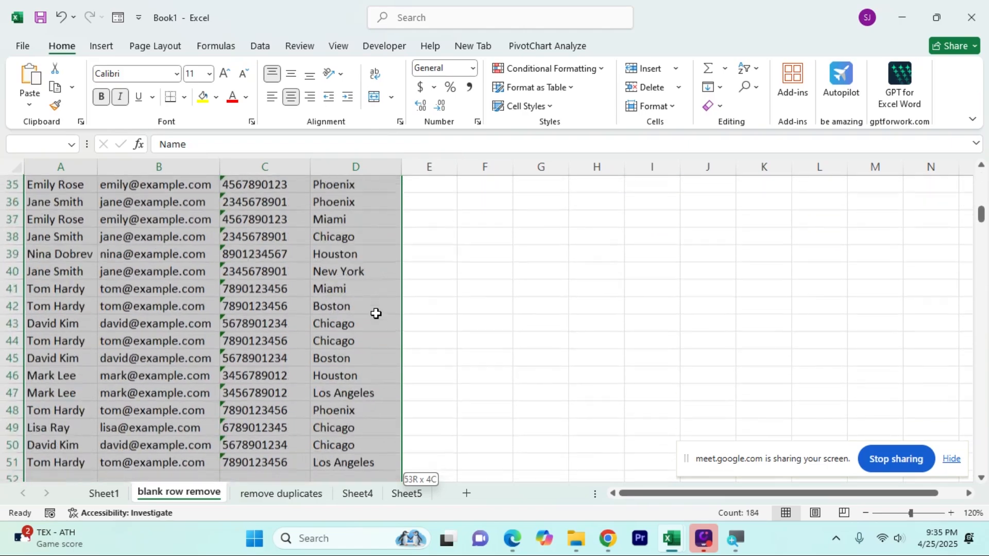
key(ctrl+shift+Down)
key(ctrl+shift+Down)
key(ctrl+shift+Down)
key(ctrl+shift+Down)
key(ctrl+shift+Down)
key(ctrl+shift+Down)
key(ctrl+shift+Down)
key(ctrl+shift+Down)
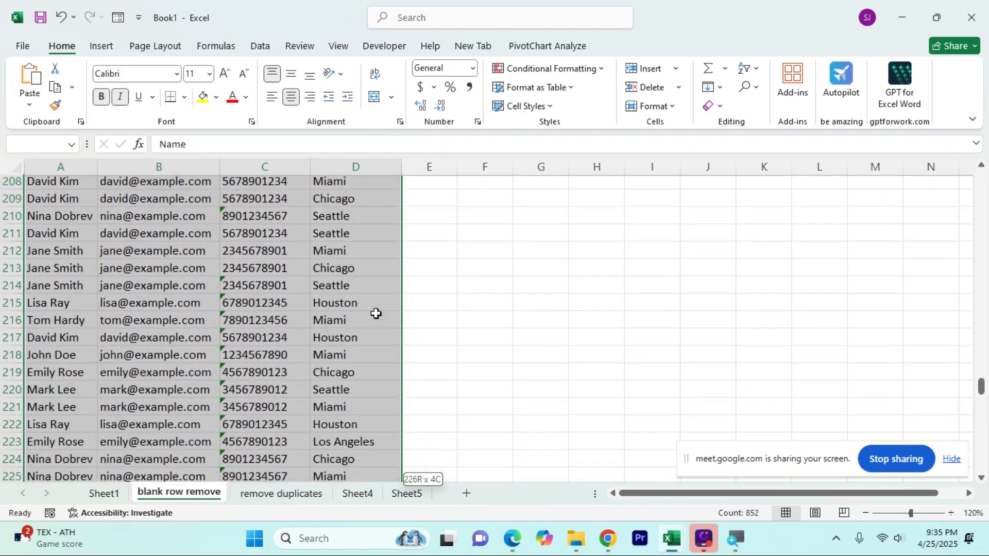
key(ctrl+shift+Down)
key(ctrl+shift+Down)
key(ctrl+shift+Down)
key(ctrl+shift+Down)
key(ctrl+shift+Down)
key(ctrl+shift+Down)
key(ctrl+shift+Down)
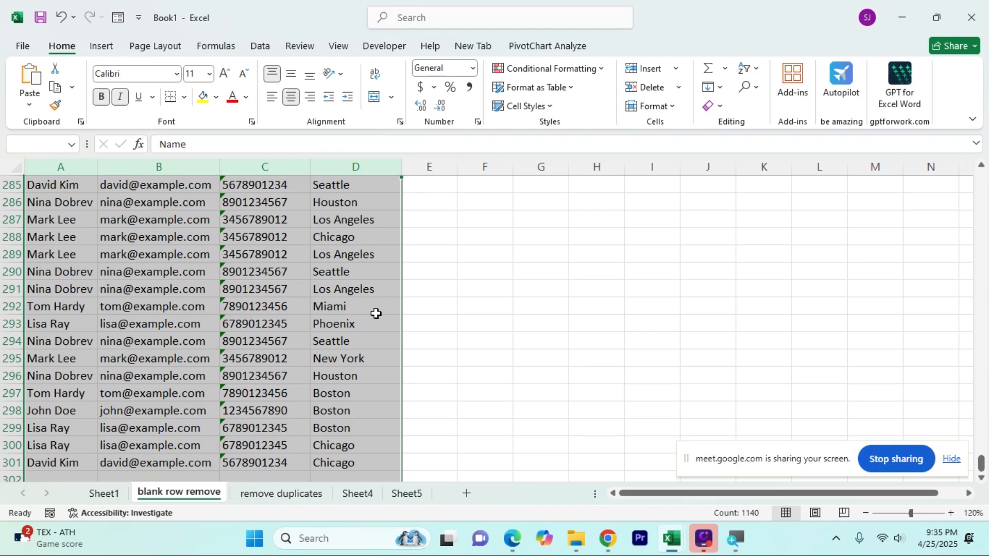
scroll(375, 313, up, 20)
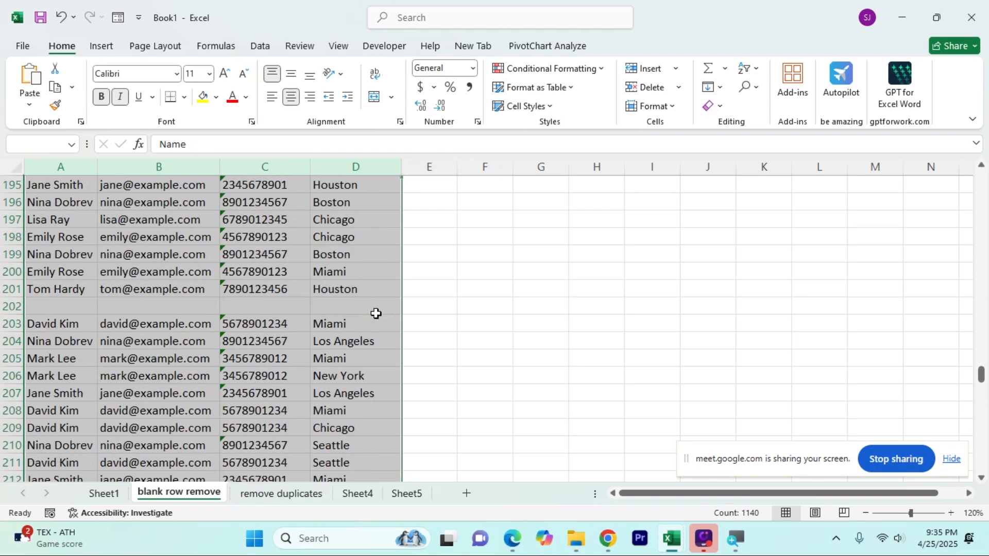
scroll(376, 314, up, 20)
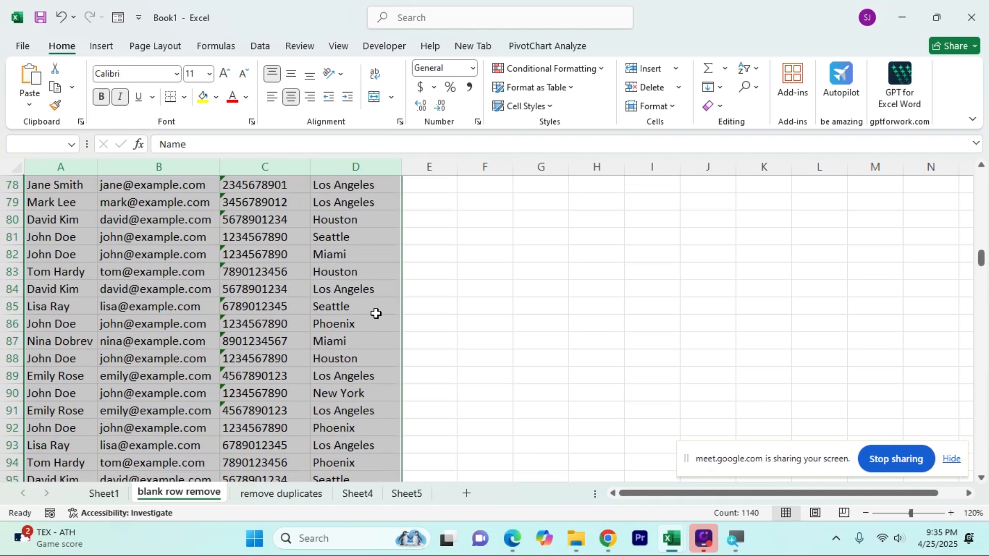
scroll(376, 313, up, 20)
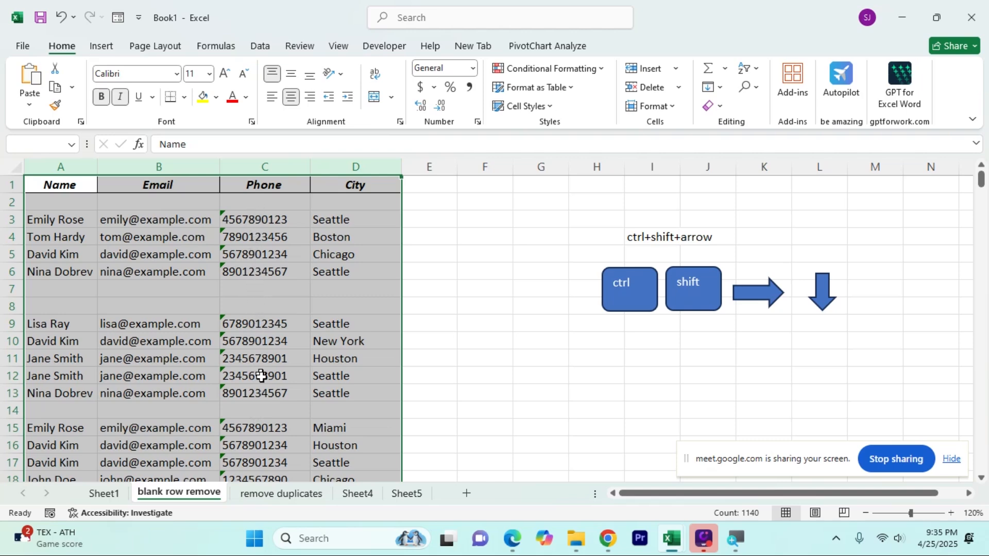
click(519, 322)
Select the product table B2:H6 on the "remove duplicates" sheet, starting from its Product Id header, and clear the selection
click(305, 493)
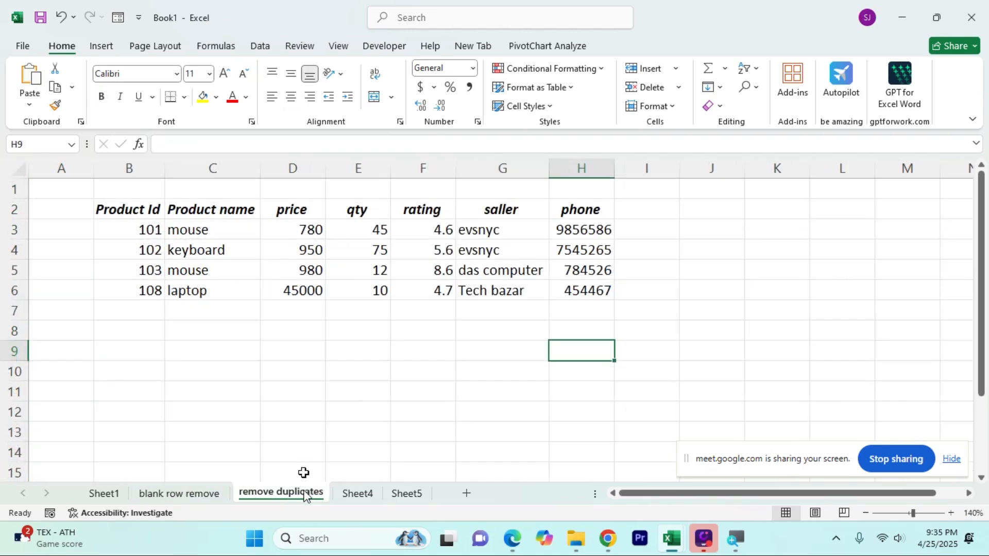
click(300, 313)
click(140, 211)
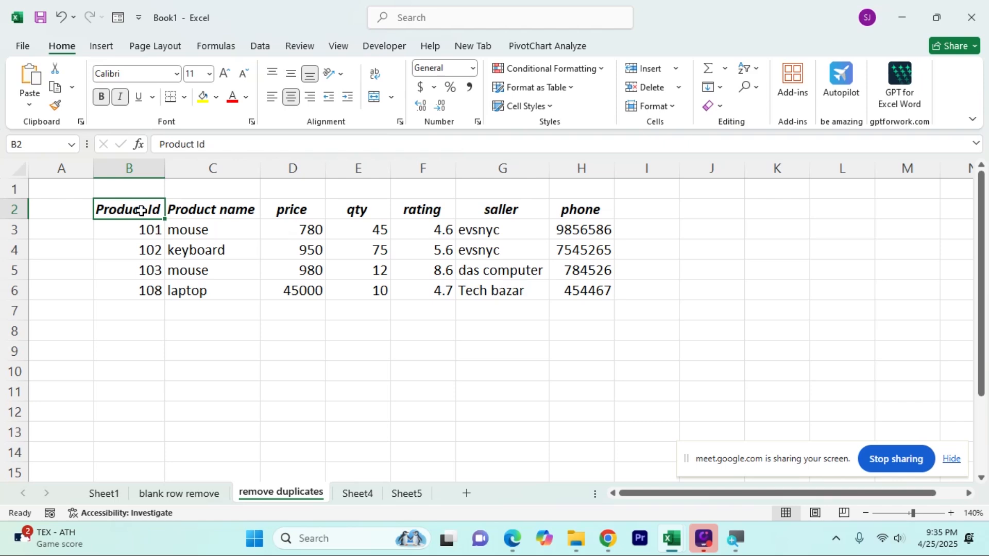
key(ctrl+shift+Right)
key(ctrl+shift+Down)
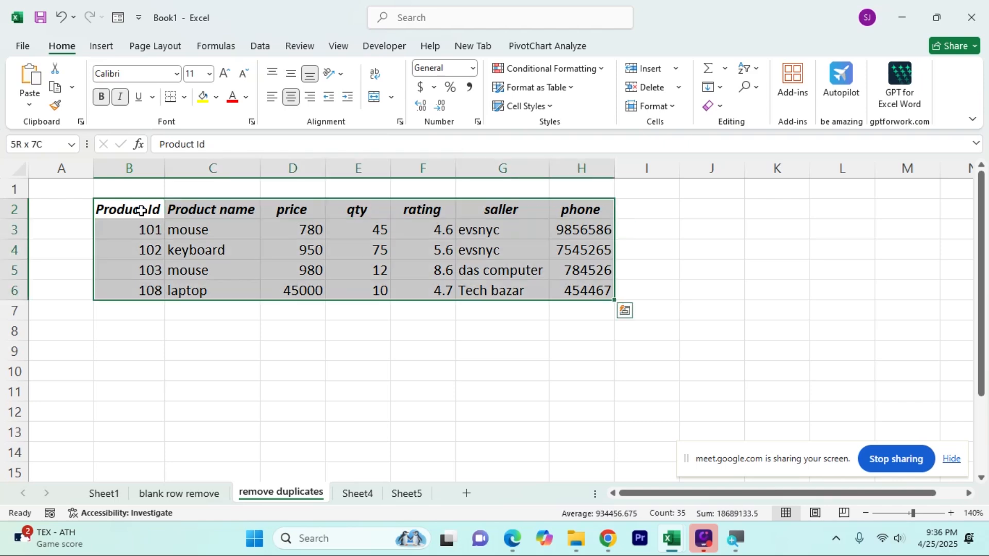
click(321, 350)
Return to the "blank row remove" sheet, select columns A to D from the header down past the last contact record, and clear the selection
click(179, 493)
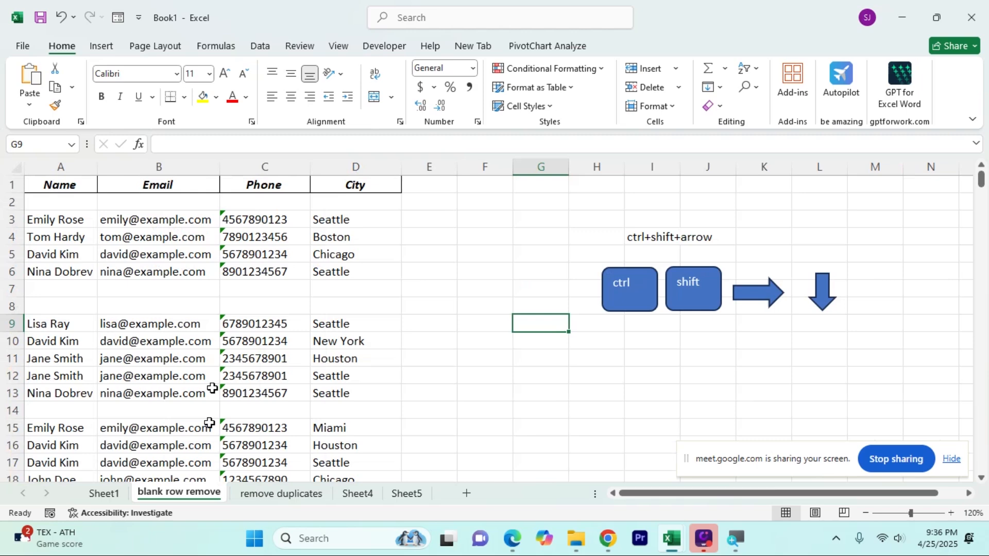
click(59, 183)
key(ctrl+shift+Right)
key(ctrl+shift+Down)
key(ctrl+shift+Down)
key(ctrl+shift+Down)
key(ctrl+shift+Down)
key(ctrl+shift+Down)
key(ctrl+shift+Down)
key(ctrl+shift+Down)
key(ctrl+shift+Down)
key(ctrl+shift+Down)
key(ctrl+shift+Down)
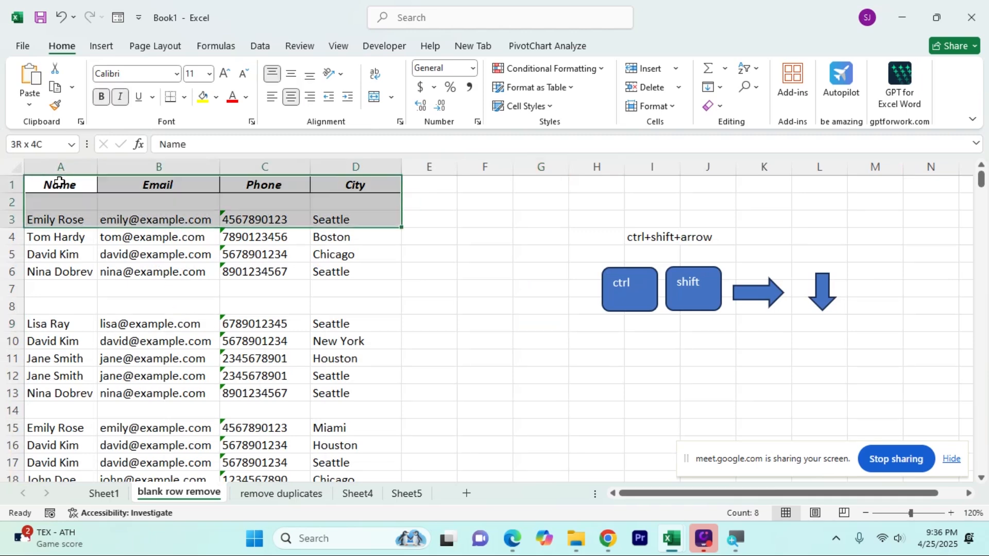
key(ctrl+shift+Down)
key(ctrl+shift+Down)
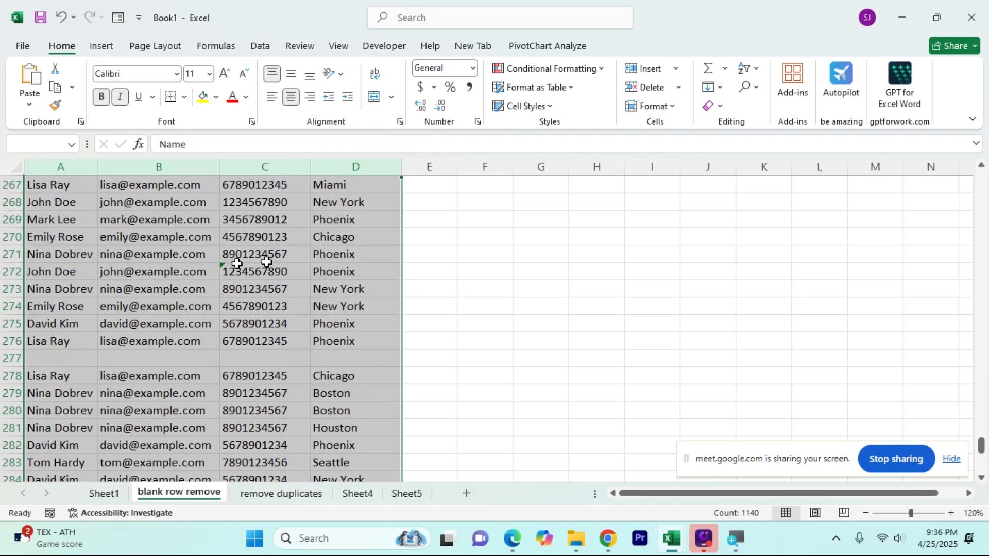
scroll(409, 346, down, 6)
click(347, 335)
Select the contact range A1:D301 upward from its last City cell, D301, to the Name header
scroll(347, 338, up, 5)
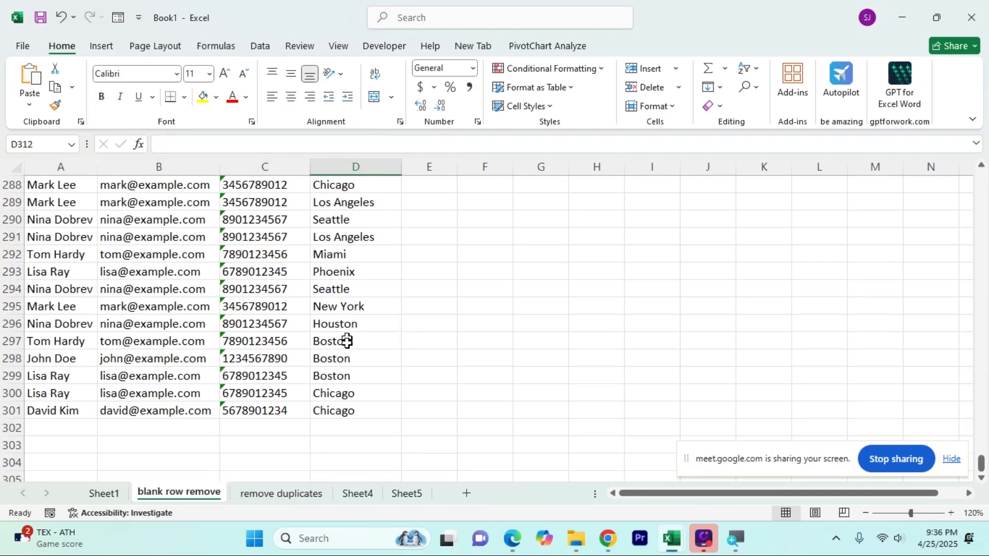
drag(360, 411, 16, 164)
drag(2, 3, 2, 3)
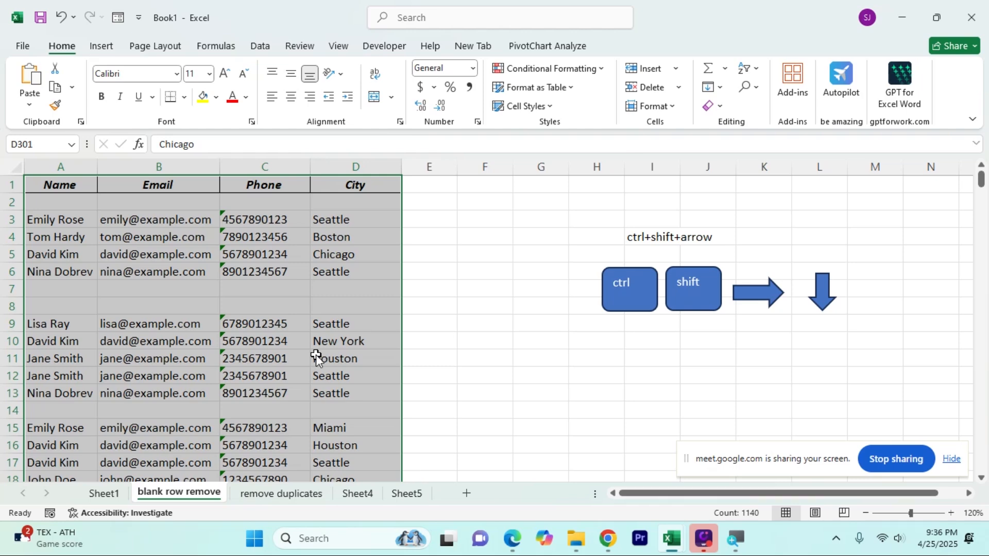
Select only the blank cells within the contact range A1:D301 using Go To Special with the Blanks option
key(ctrl+g)
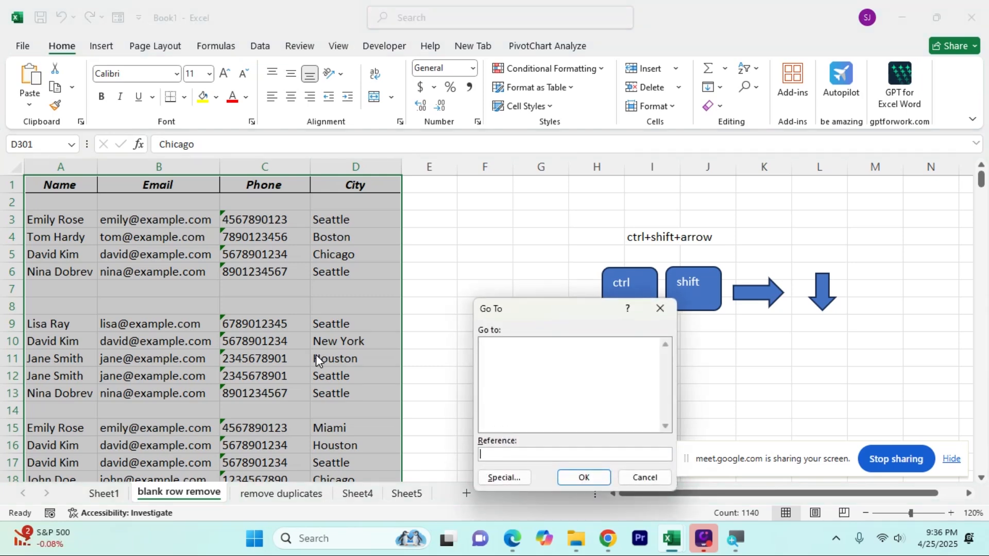
drag(571, 311, 525, 213)
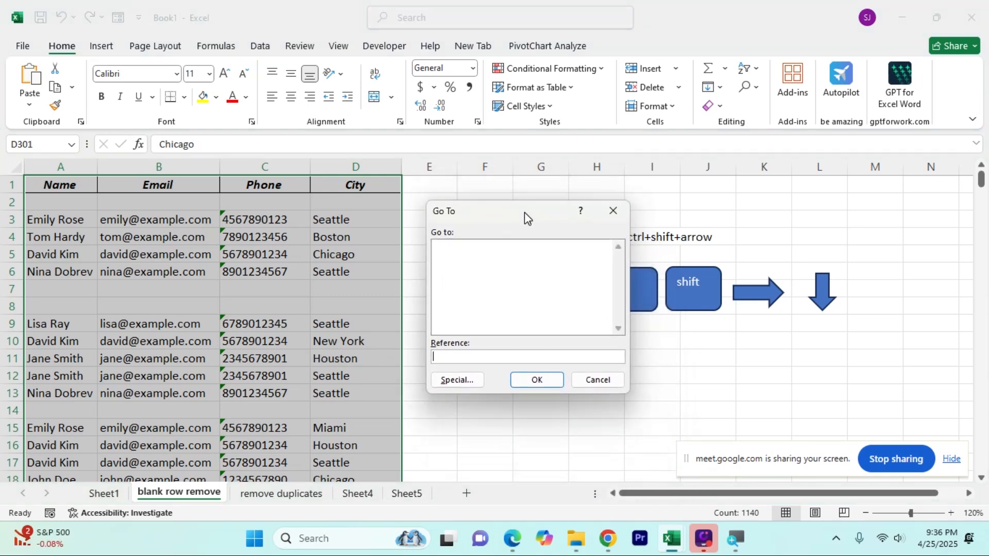
click(467, 381)
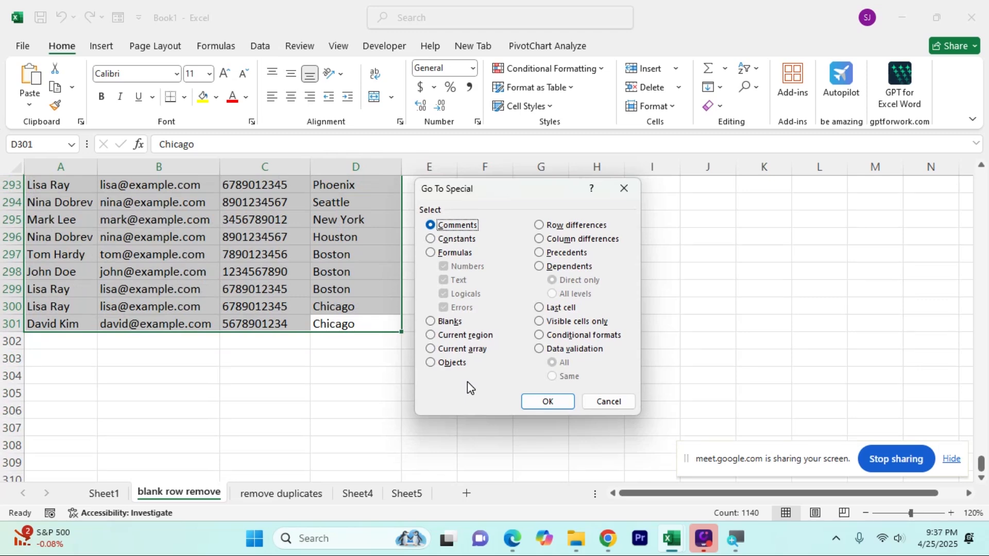
click(450, 323)
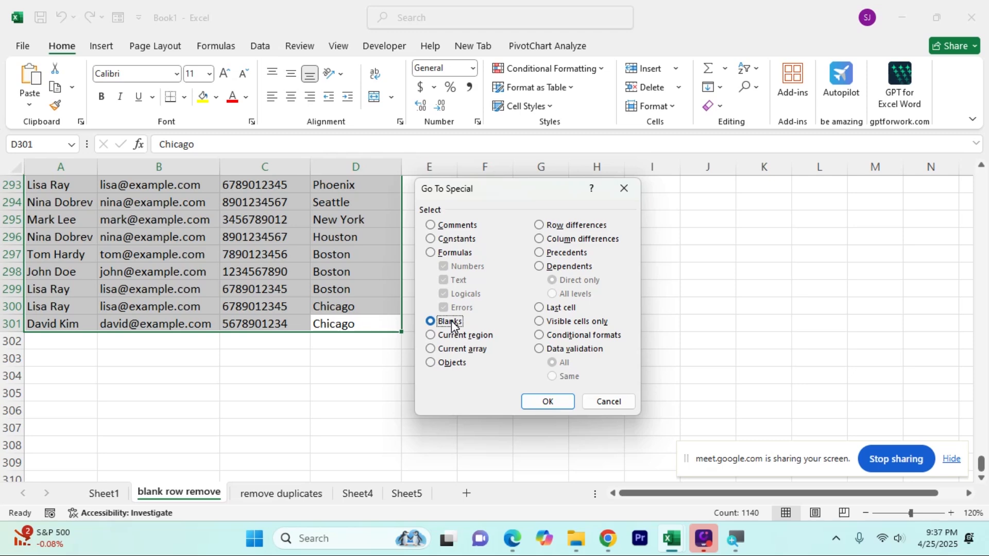
click(548, 402)
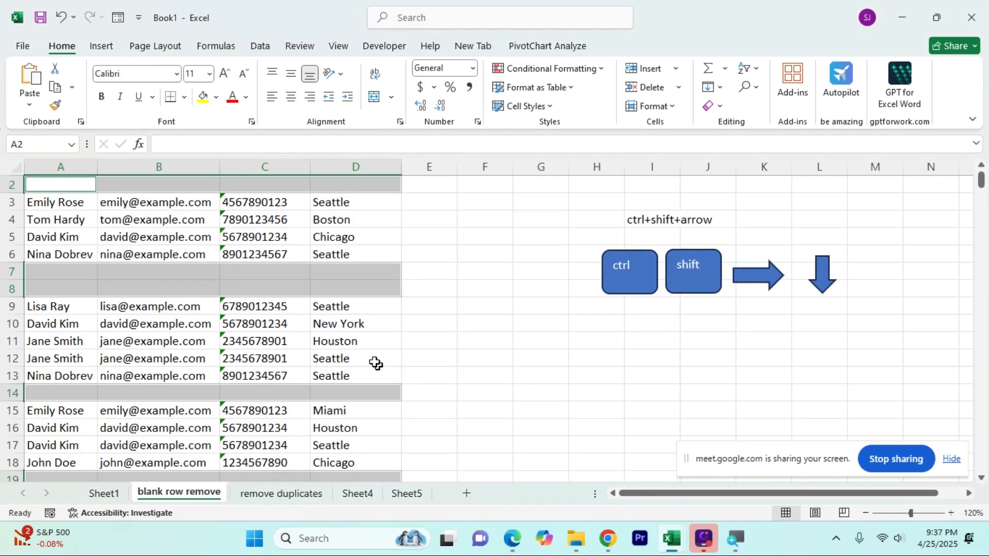
Check the selected blank cells down the contact table and delete their entire rows
scroll(346, 350, up, 1)
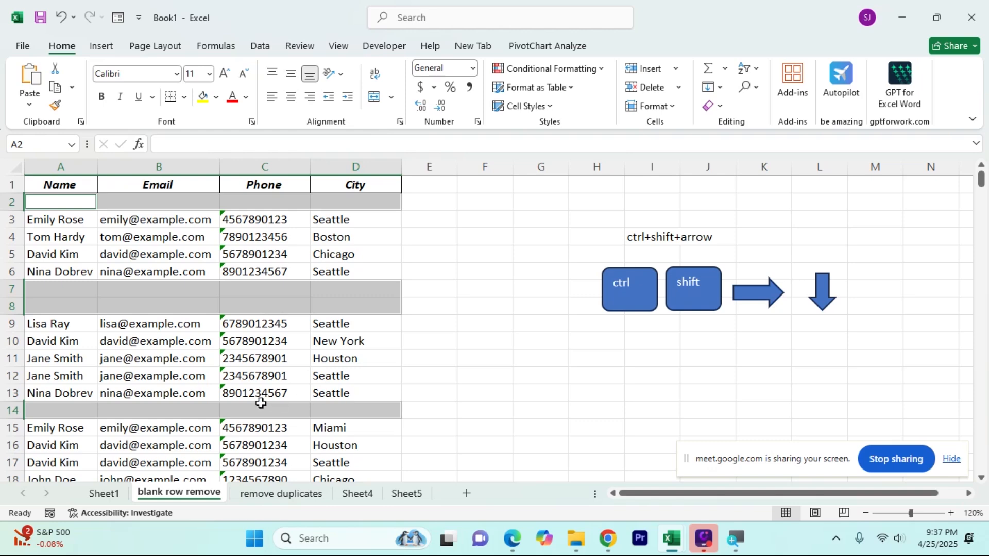
scroll(260, 404, down, 5)
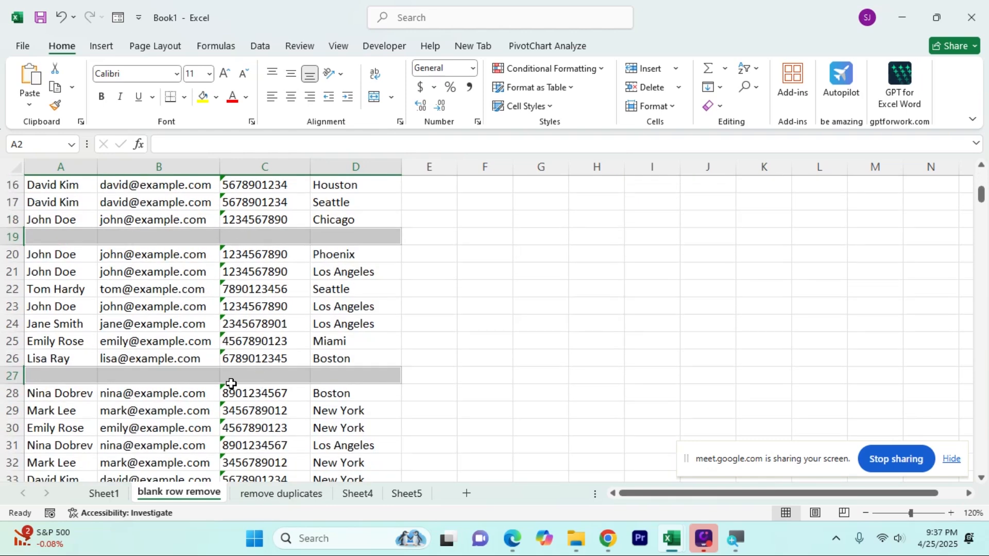
scroll(231, 385, down, 6)
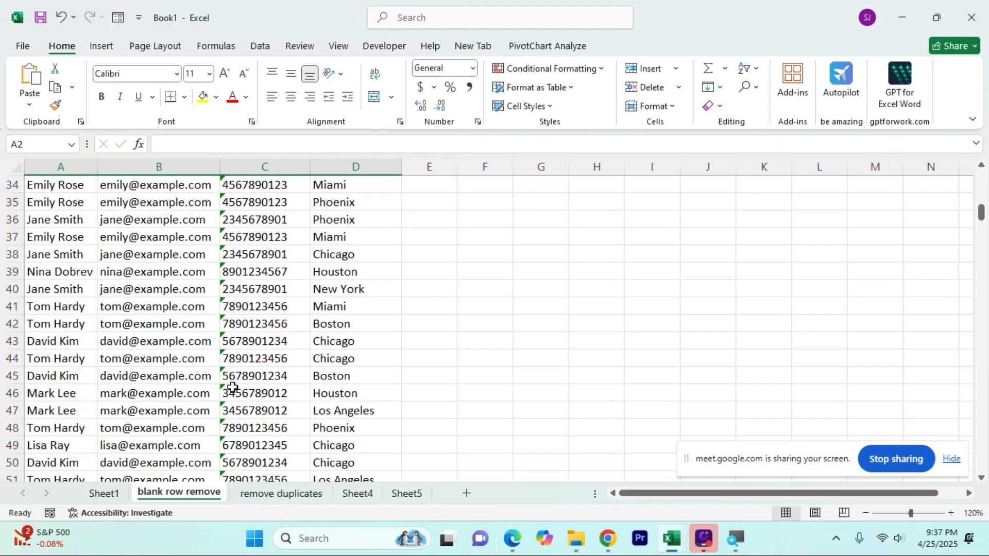
scroll(233, 388, down, 4)
scroll(232, 388, up, 13)
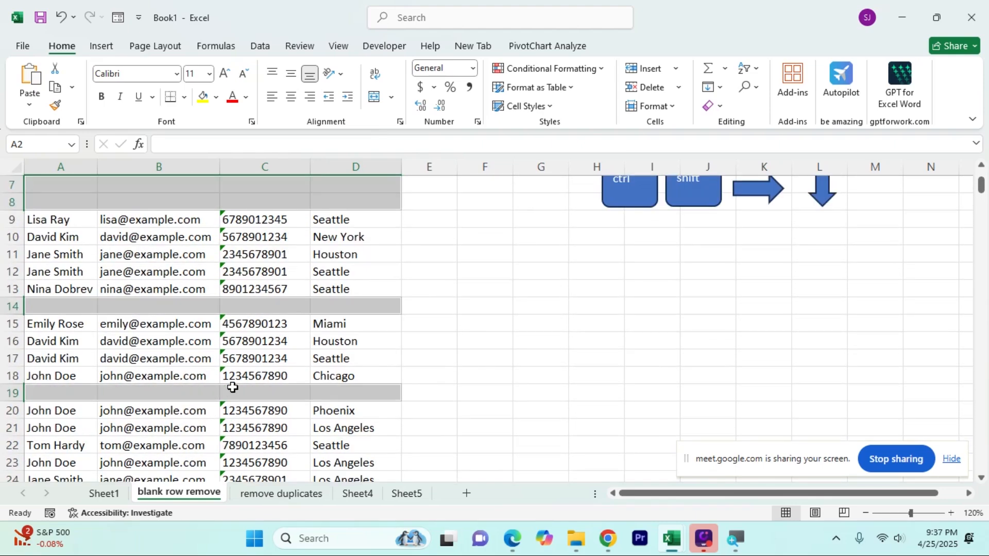
scroll(233, 388, up, 2)
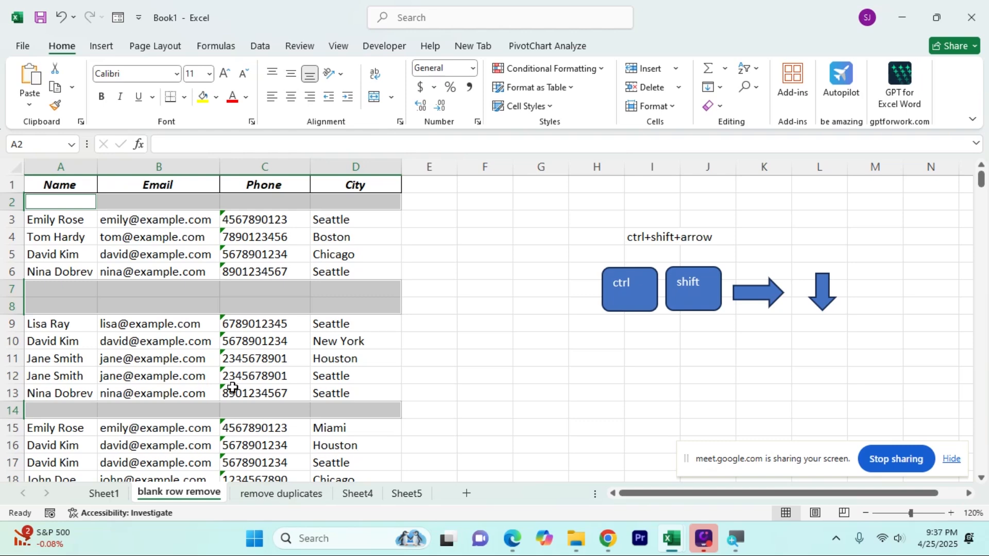
key(ctrl+minus)
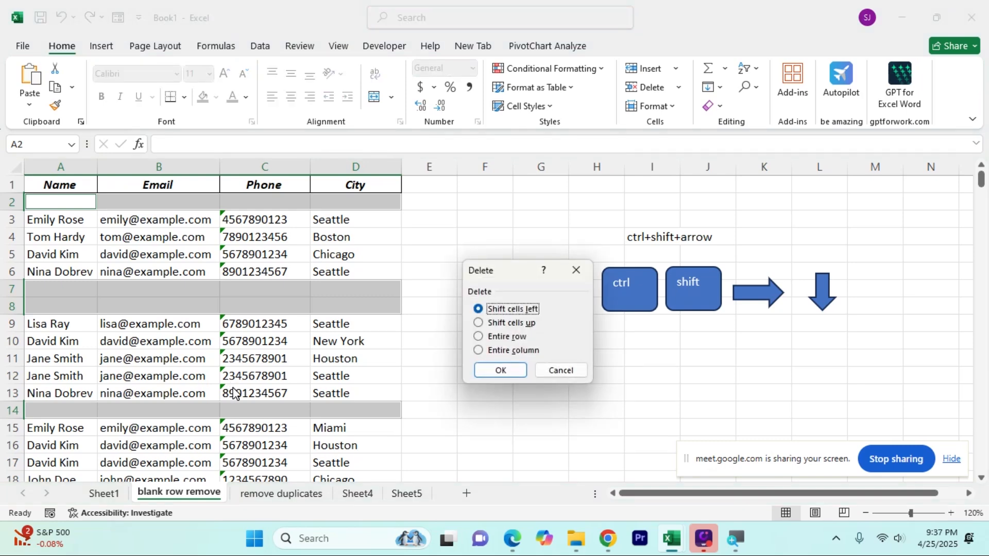
click(483, 342)
click(494, 369)
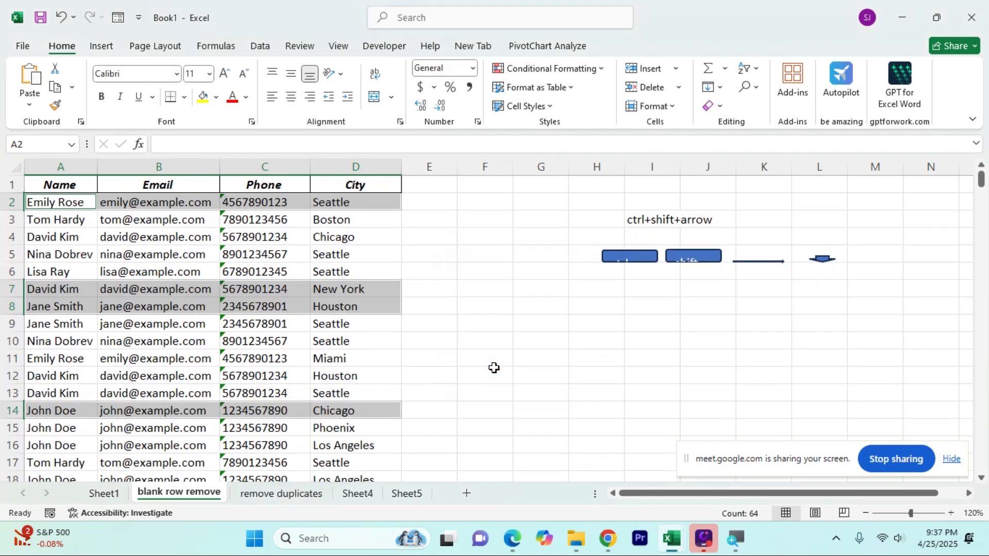
Look through the cleaned contact table, select it from the Name header to D285, return to the header row and clear the selection
click(285, 341)
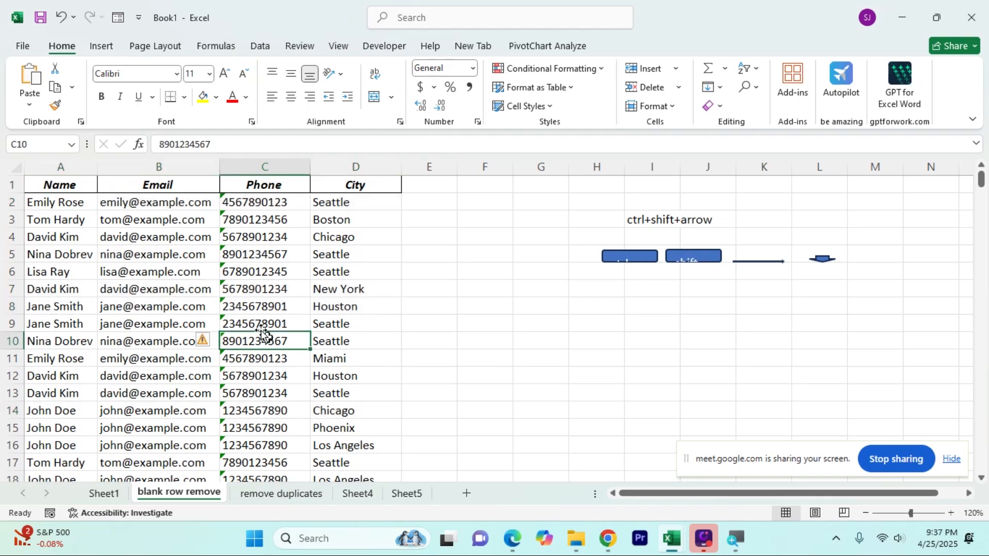
scroll(169, 256, down, 4)
scroll(175, 330, down, 20)
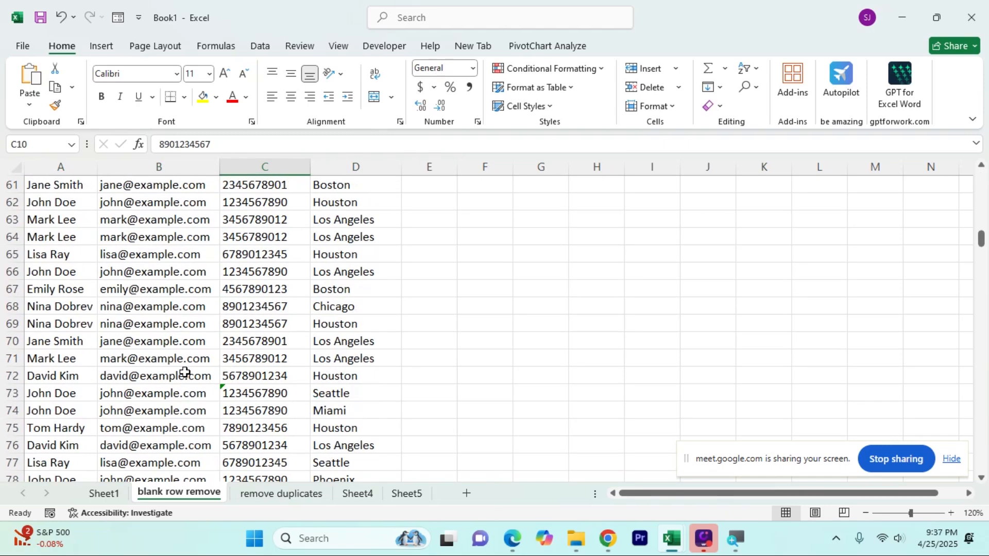
scroll(191, 399, up, 16)
scroll(192, 399, up, 8)
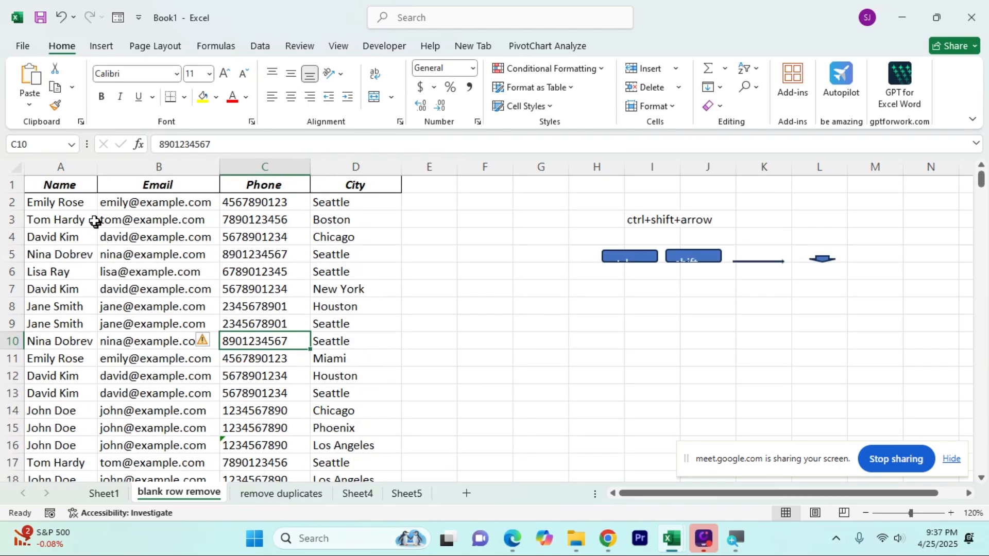
click(72, 187)
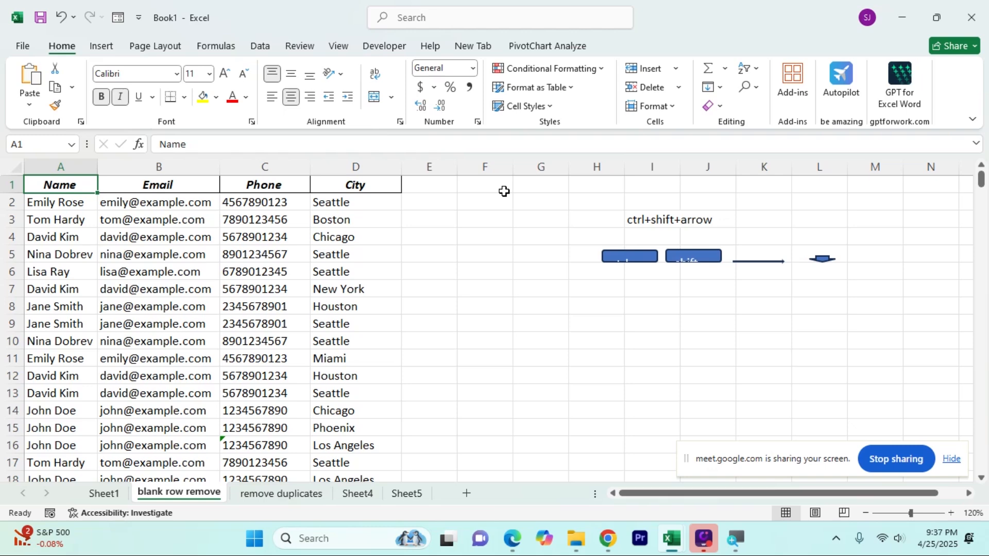
key(ctrl+shift+Right)
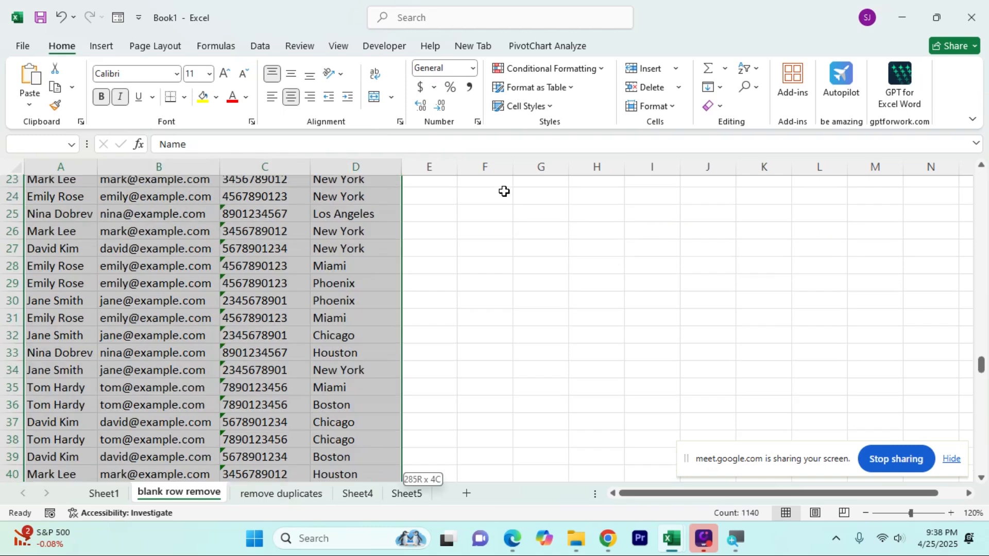
key(ctrl+shift+Down)
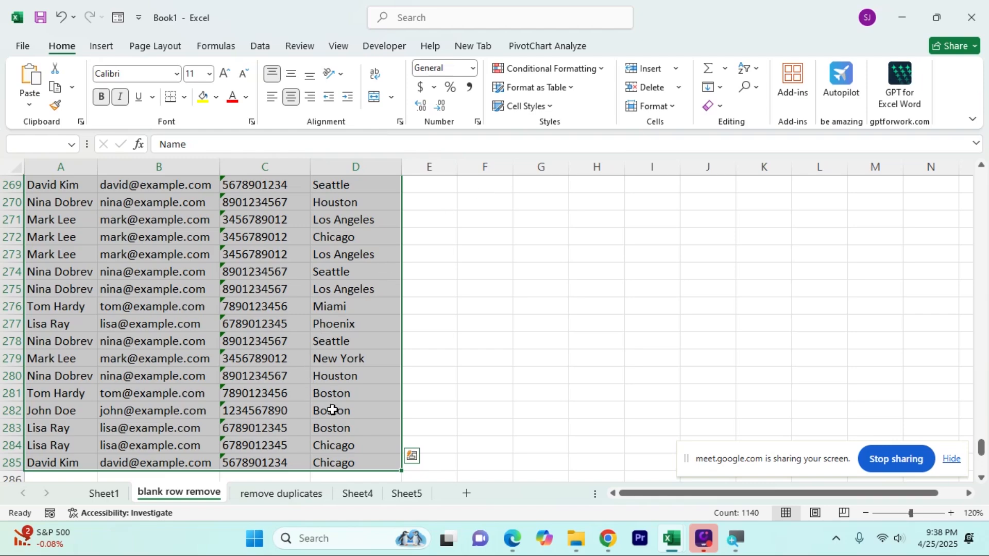
drag(982, 447, 982, 178)
click(698, 331)
Increase the height of the flattened ctrl, shift, right arrow and down arrow shapes under the ctrl+shift+arrow note
click(661, 318)
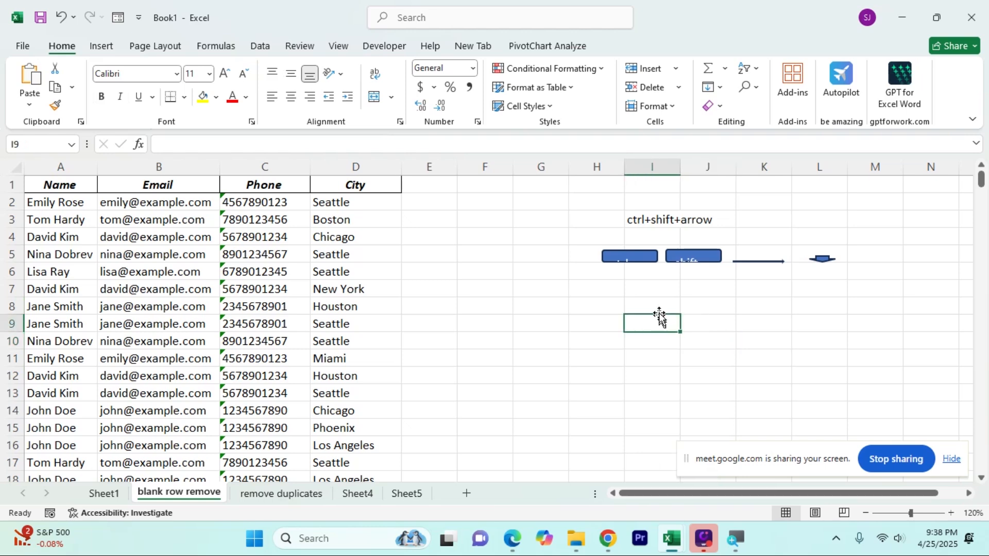
click(656, 305)
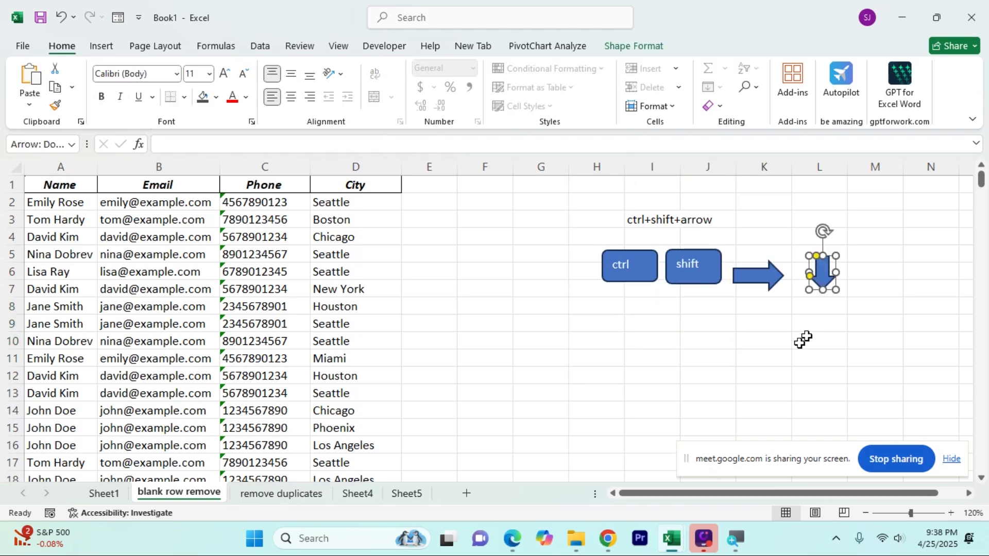
click(804, 340)
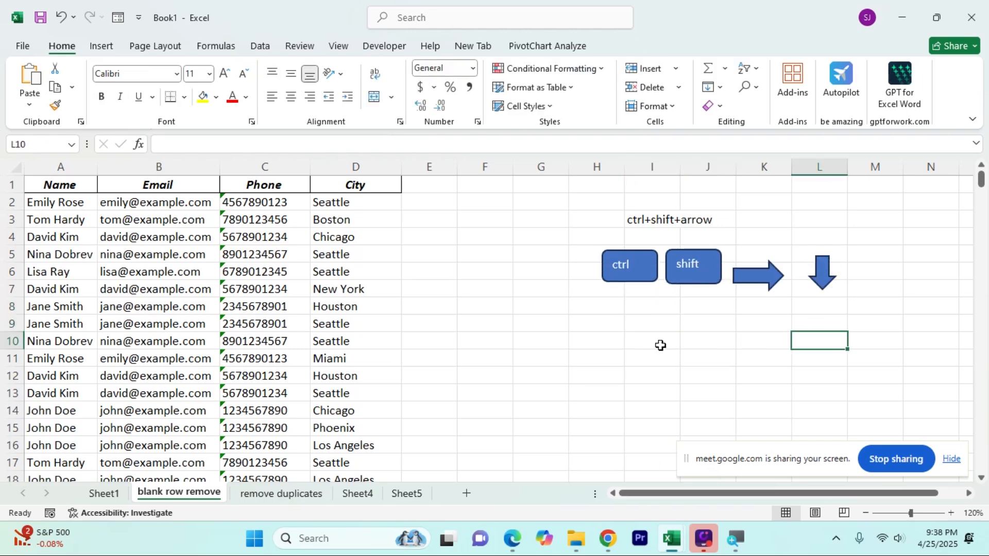
Enter the shortcut note "Ctrl +G" in cell I10 below the shapes
click(661, 345)
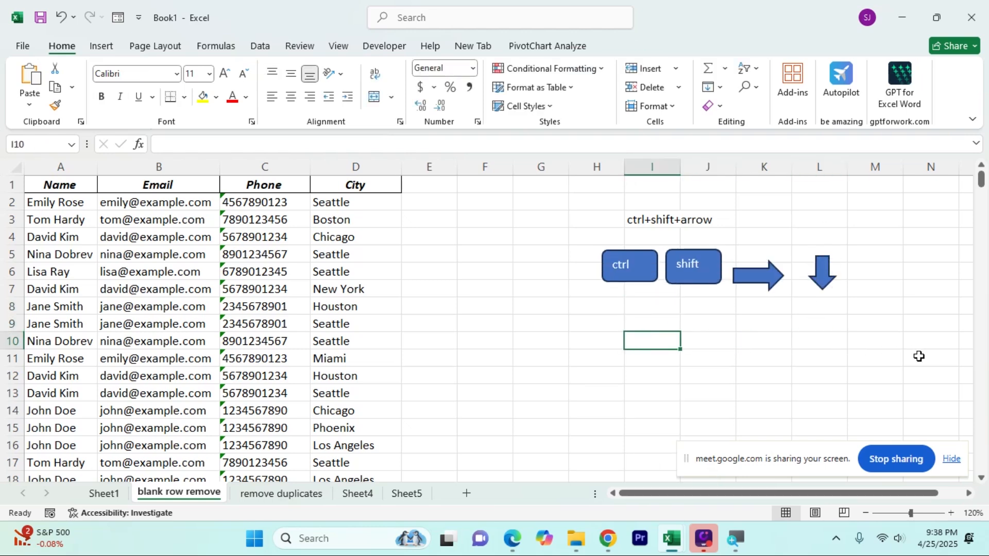
text(Ctrl)
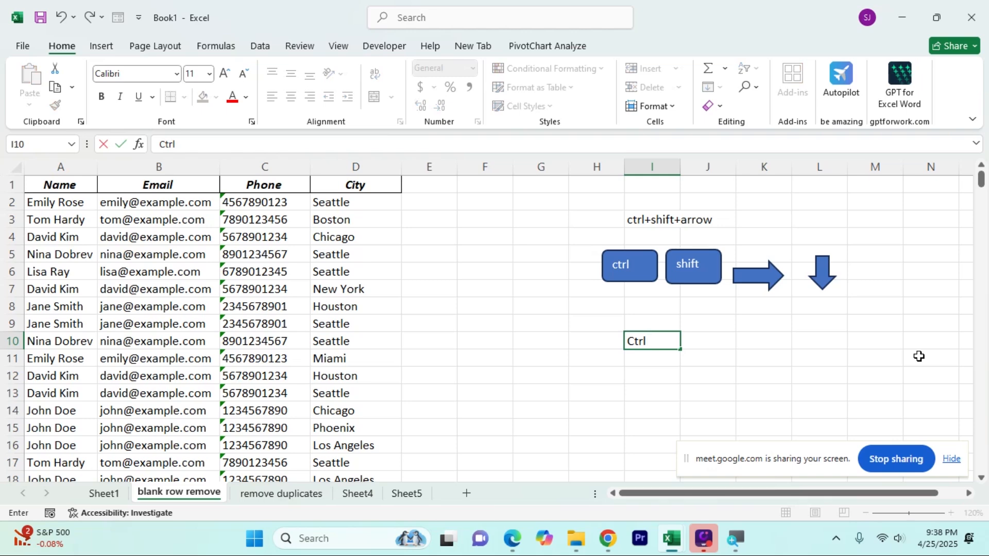
text( +G)
key(Tab)
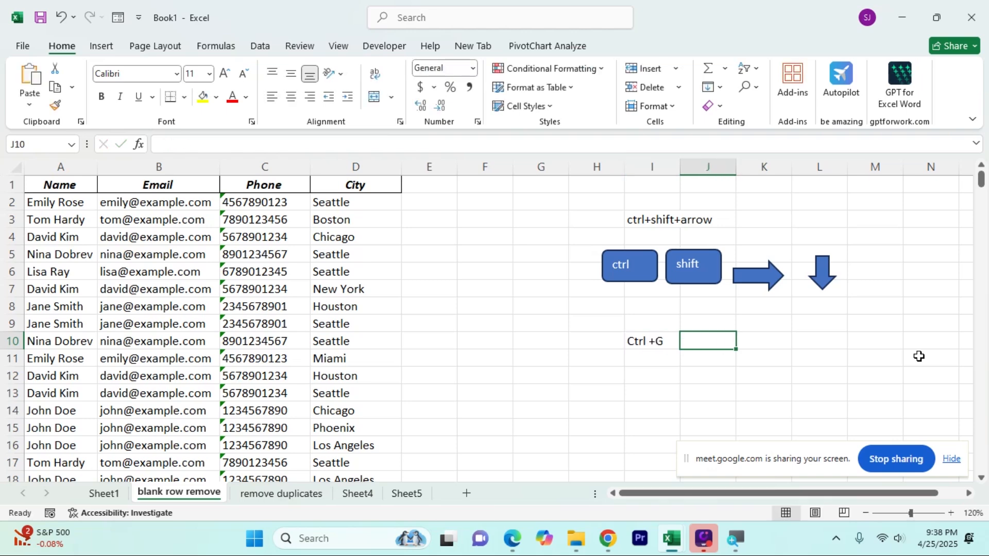
text(go to)
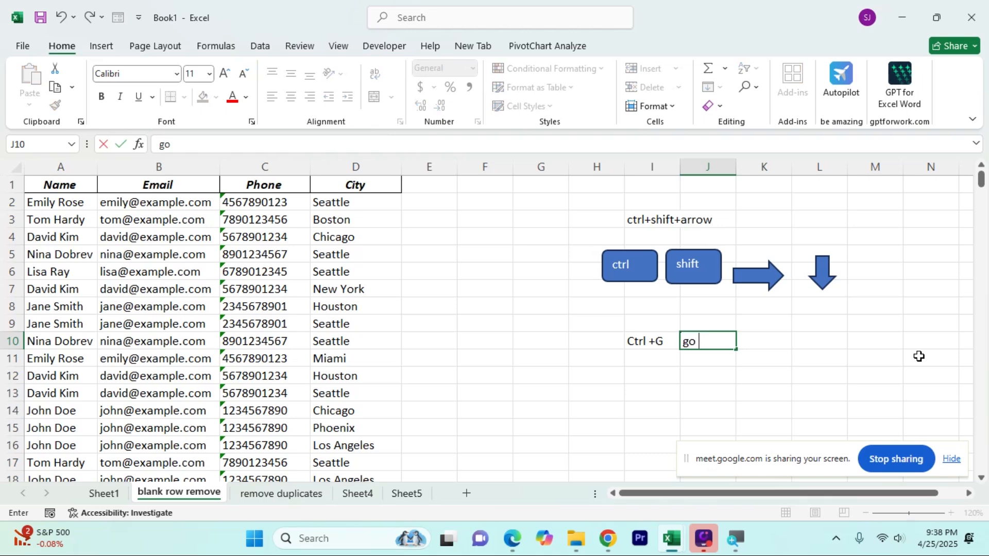
click(781, 407)
click(711, 346)
key(BackSpace)
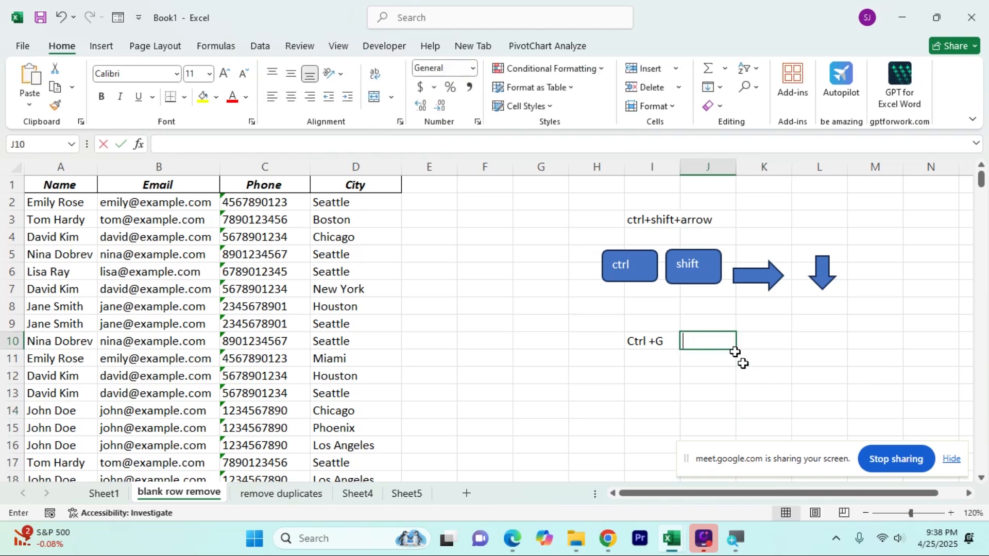
click(757, 392)
Move the right arrow shape into cell J10, directly beside the Ctrl +G note
click(773, 277)
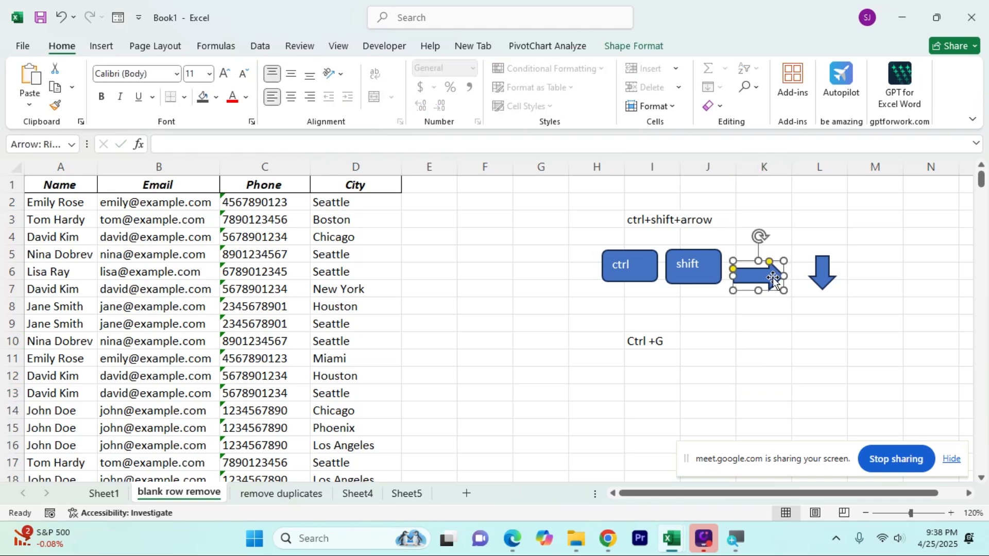
drag(771, 290, 733, 344)
click(776, 355)
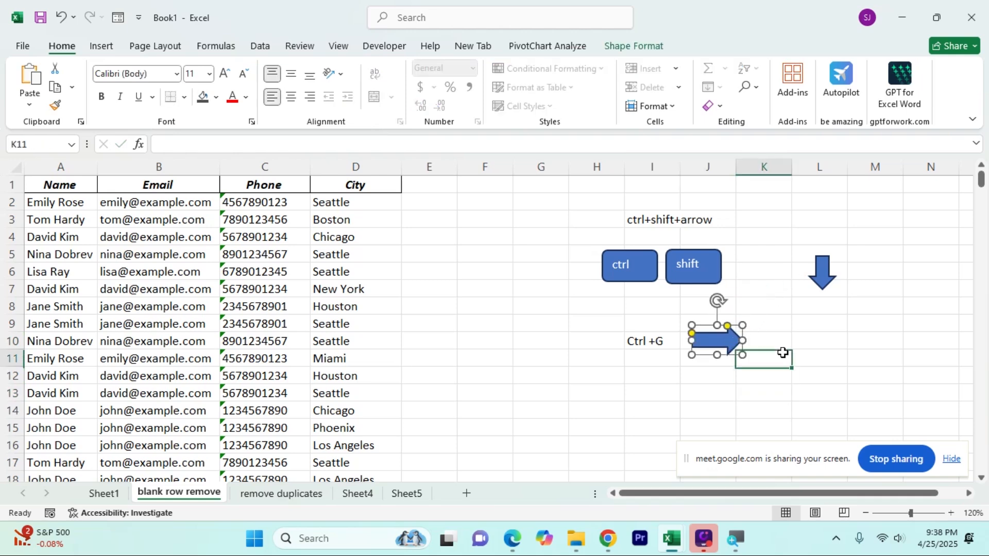
drag(735, 341, 723, 342)
Enter "go to" in cell K10 after the right arrow, and select the arrow shape
click(767, 341)
text(go)
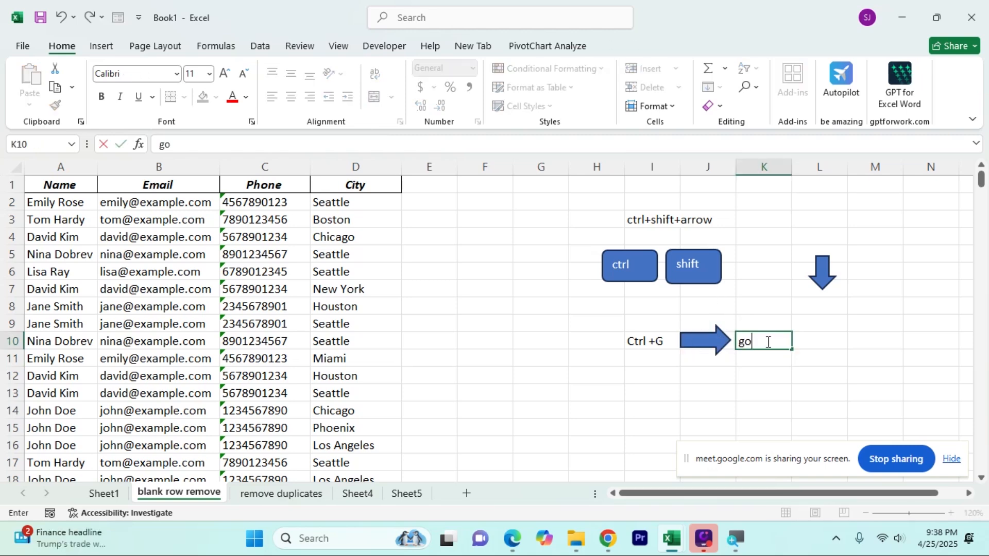
text( to)
click(753, 411)
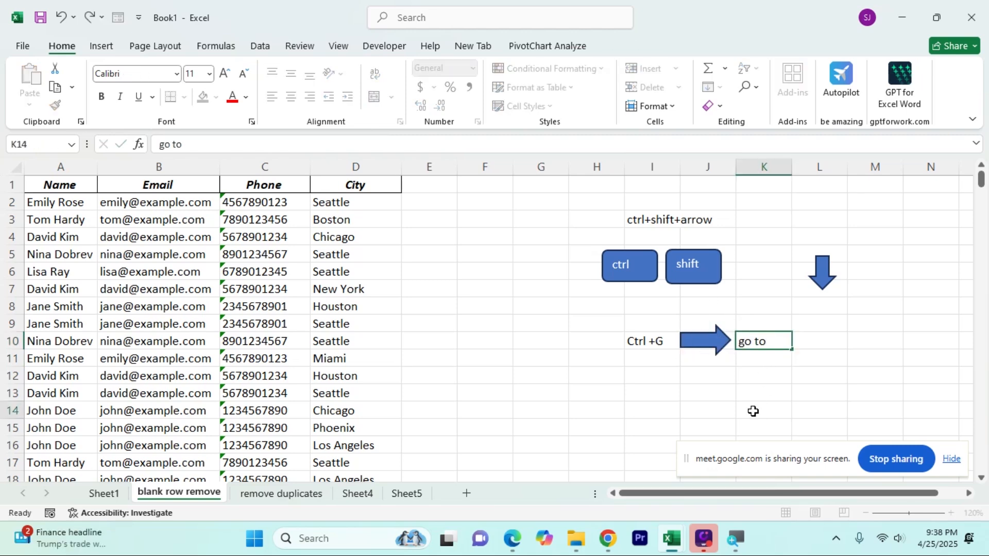
click(721, 342)
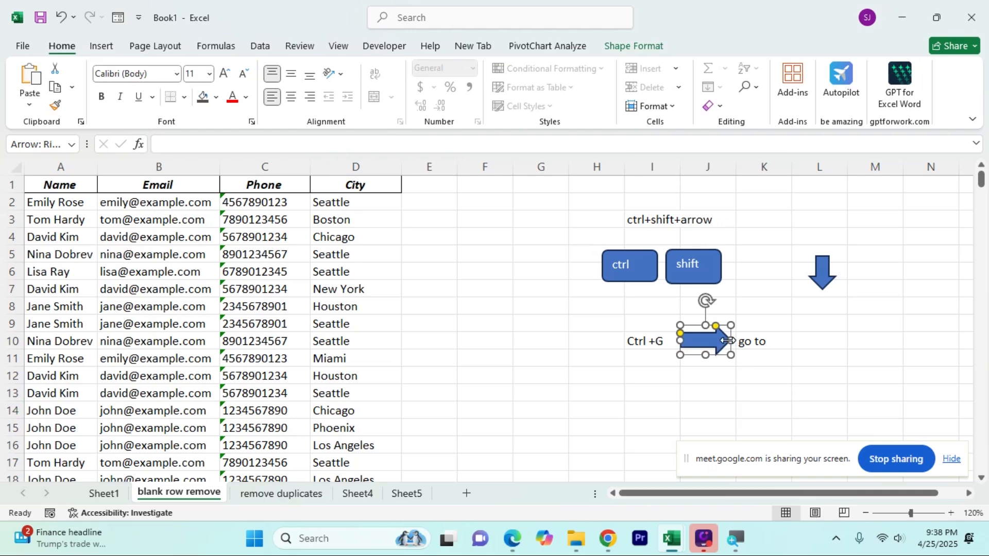
Place a copy of the arrow after "go to" and enter "speacial" in cell M10
drag(714, 338, 813, 338)
click(870, 341)
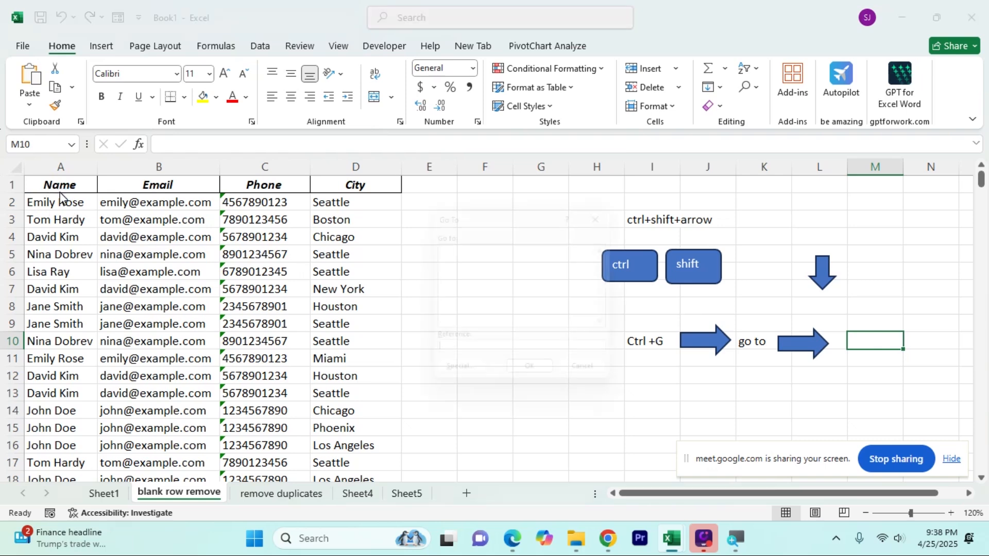
key(ctrl+g)
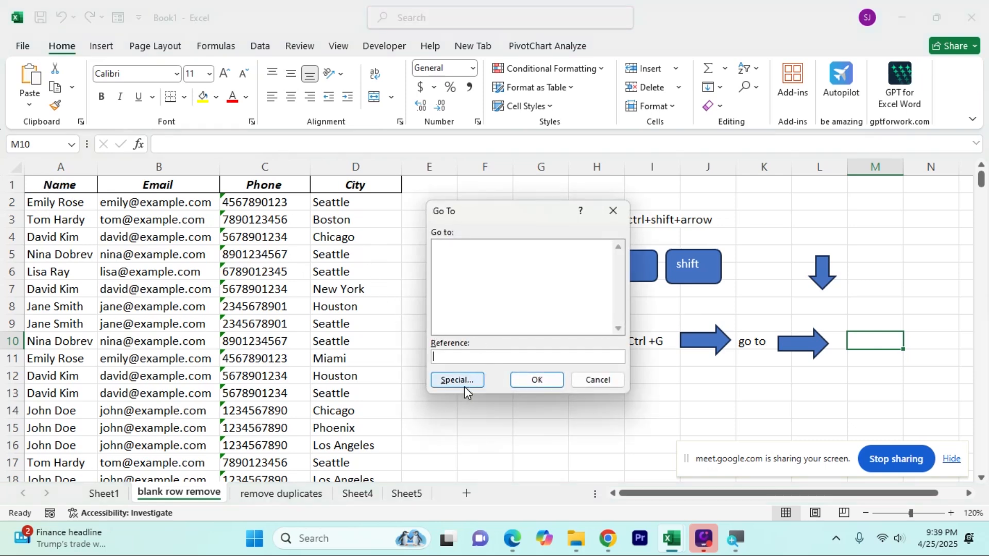
click(614, 211)
text(speac)
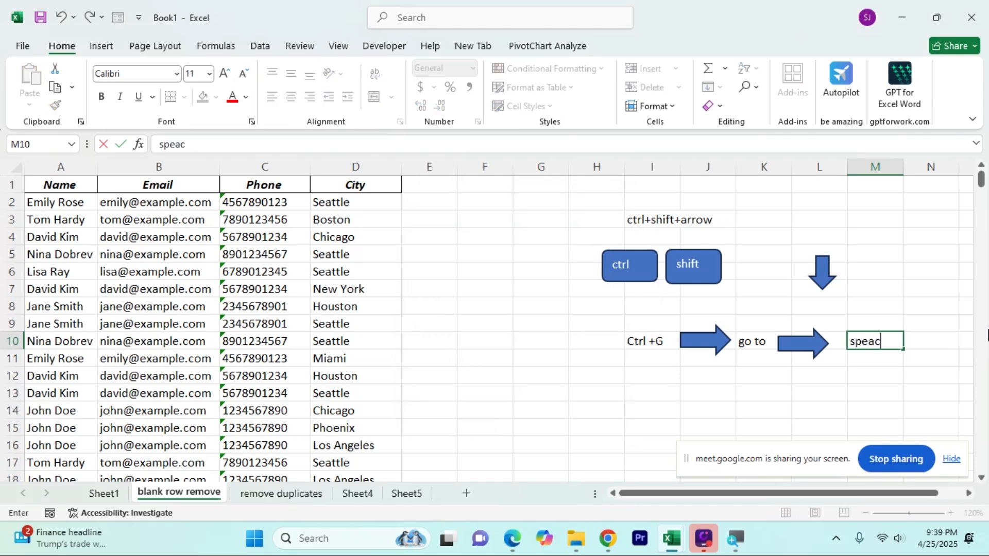
text(ial)
click(860, 374)
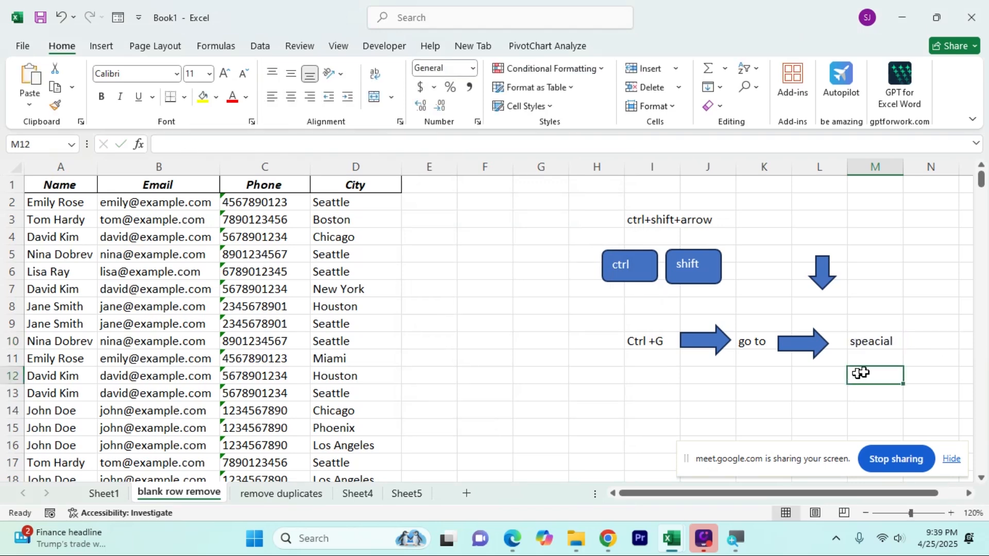
Place another copy of the arrow after "speacial" and enter "blanks" in cell O10
click(814, 350)
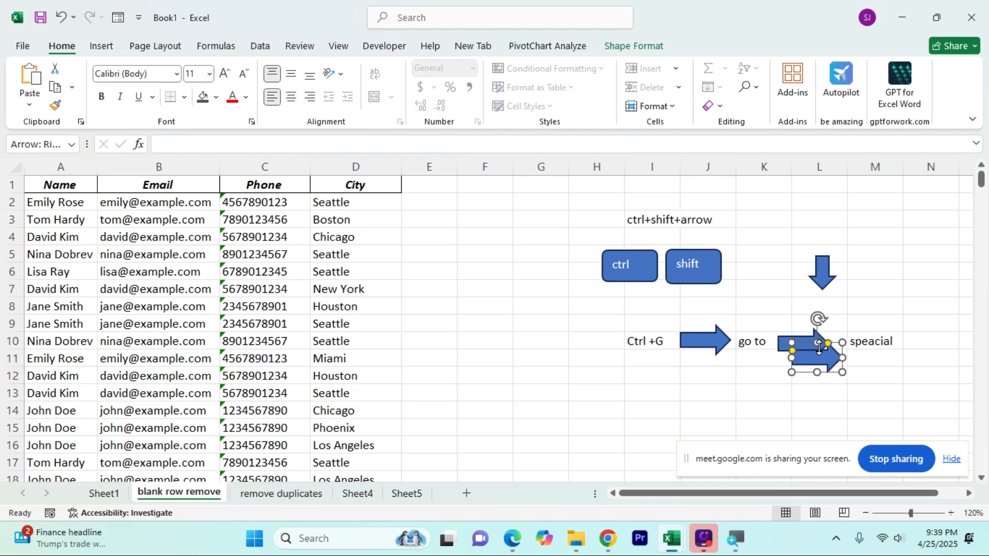
drag(814, 350, 934, 345)
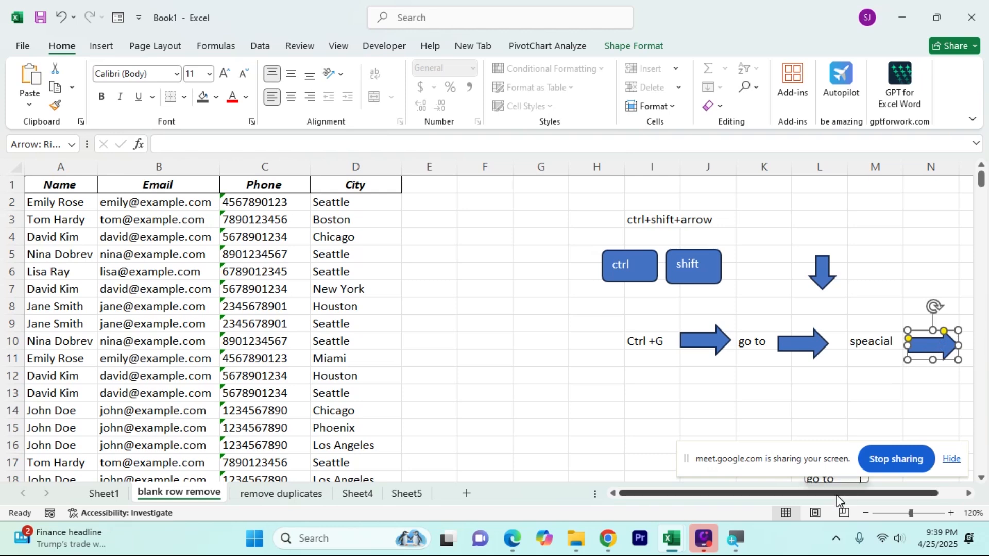
scroll(838, 493, right, 1)
click(911, 346)
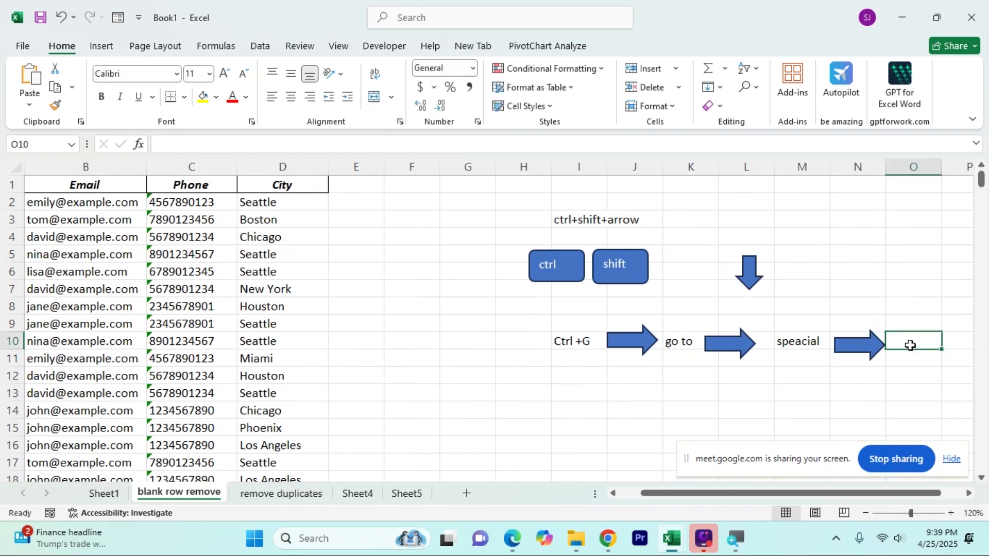
text(blanks)
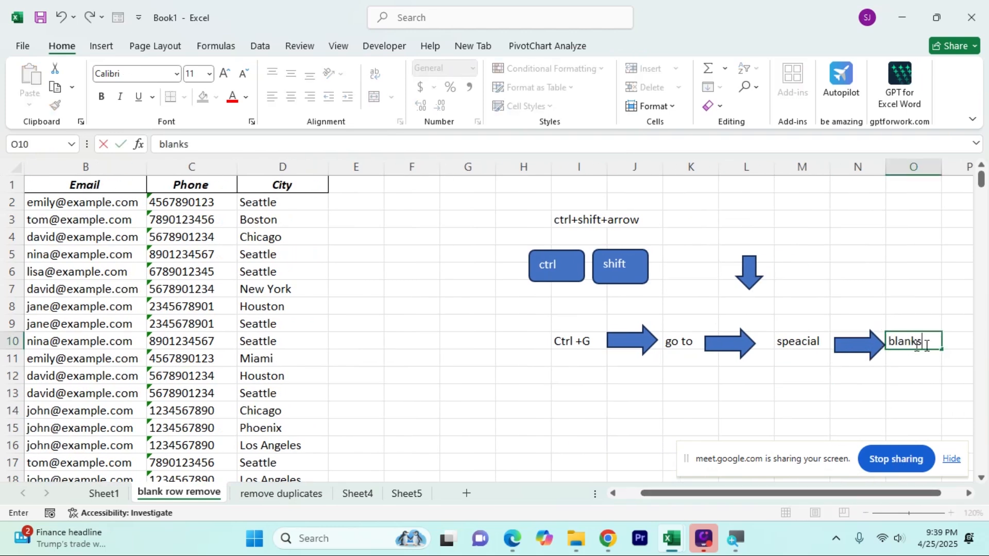
click(912, 395)
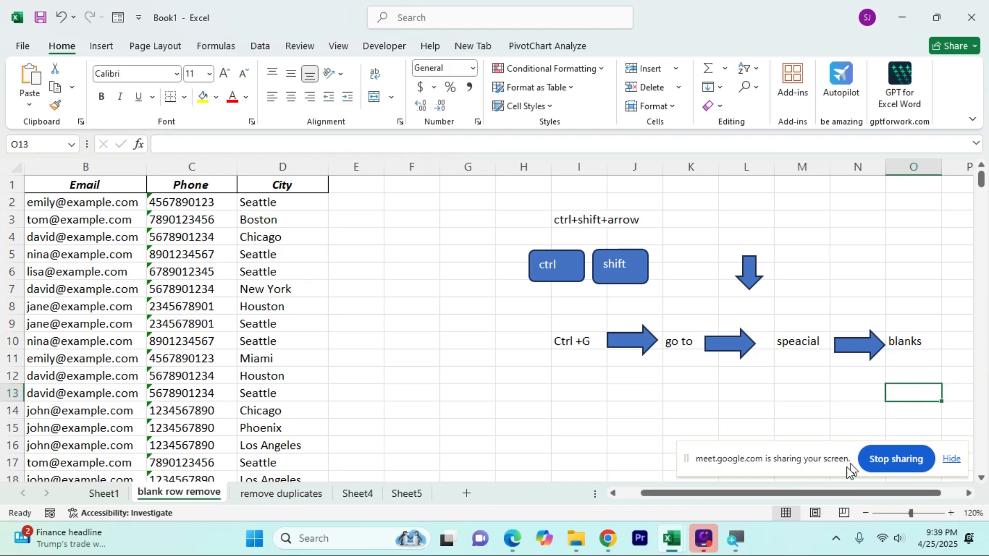
Enter the shortcut note "ctrl + -" in cell I12, below "Ctrl +G"
click(859, 352)
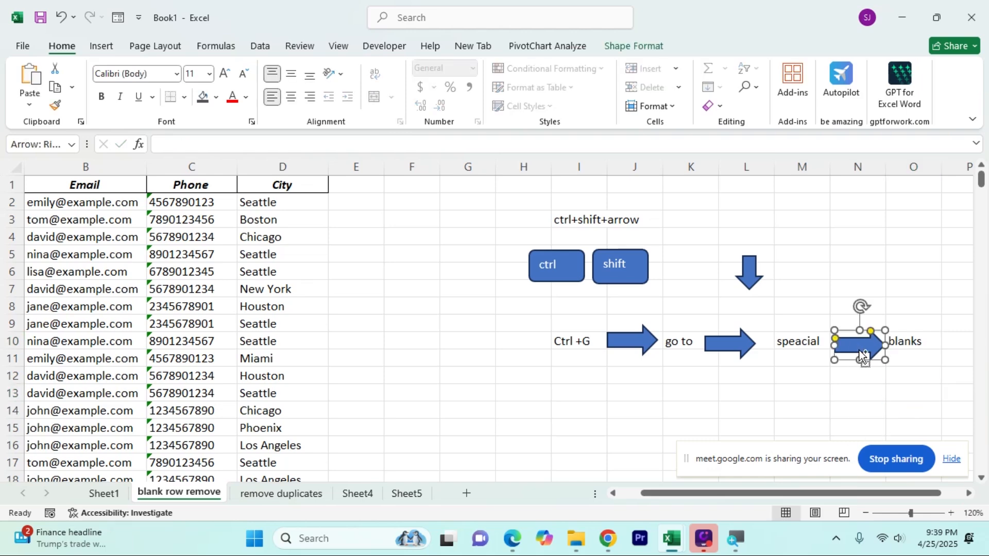
click(702, 394)
click(570, 373)
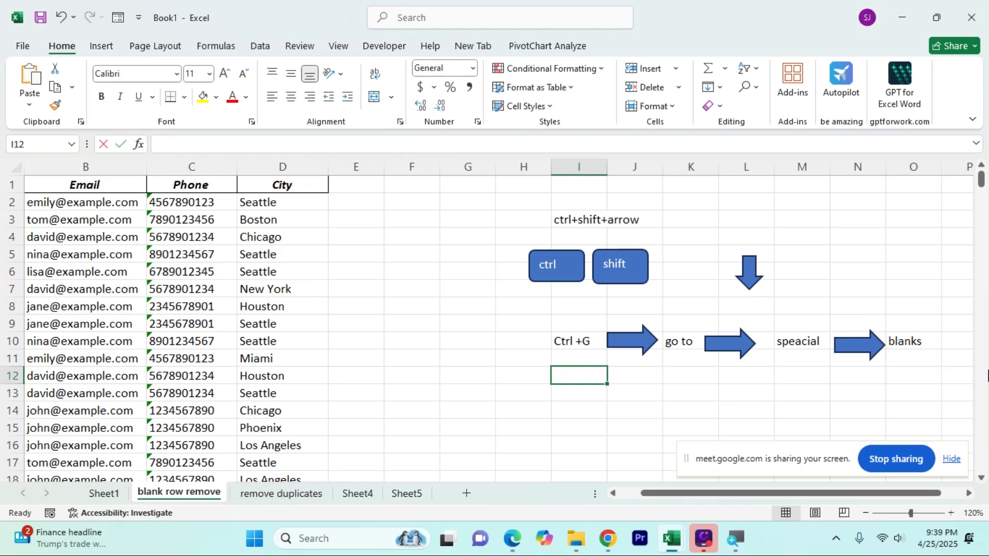
text(ctrl + -)
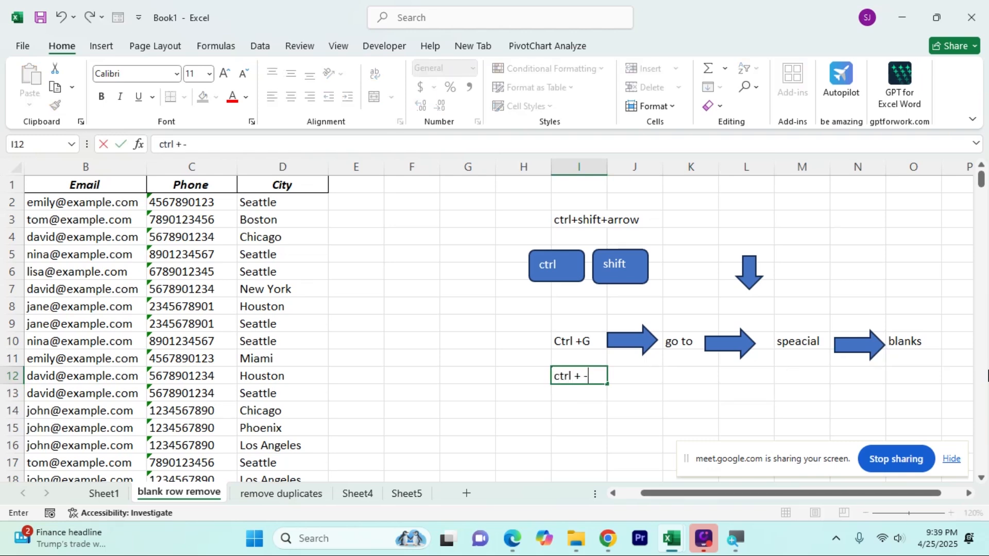
key(Return)
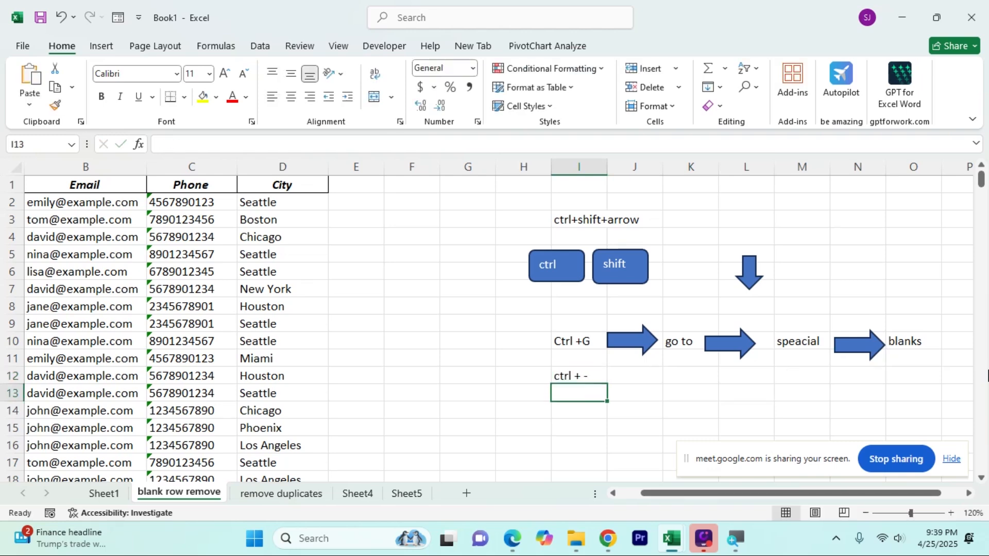
Enter "delect box" in cell J12 and "entaire row" in cell L12
click(650, 378)
text(delect box)
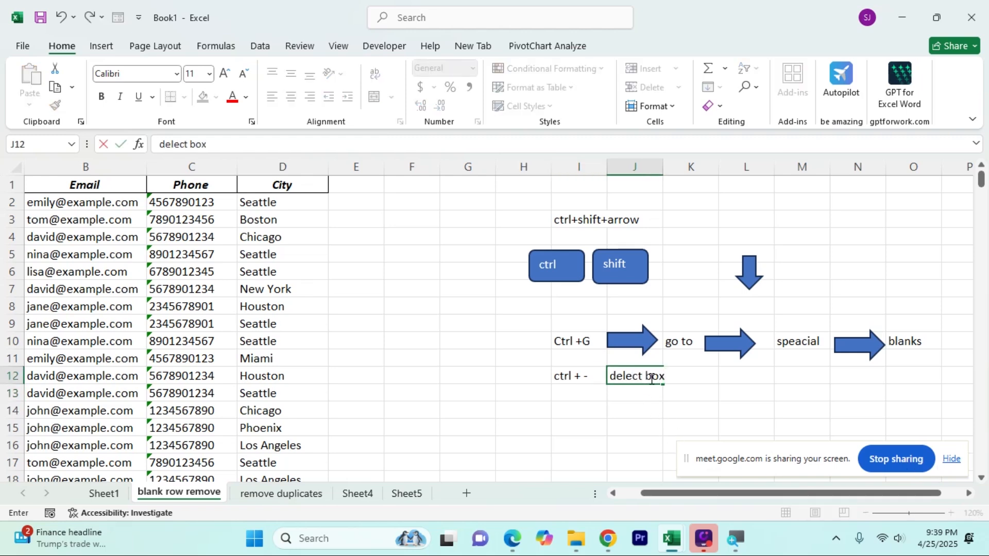
key(Tab)
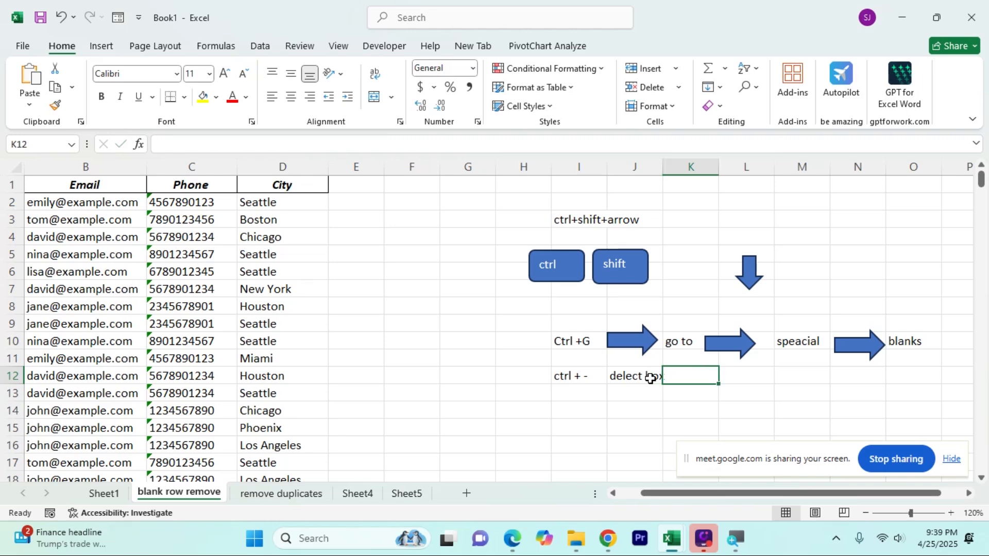
key(Right)
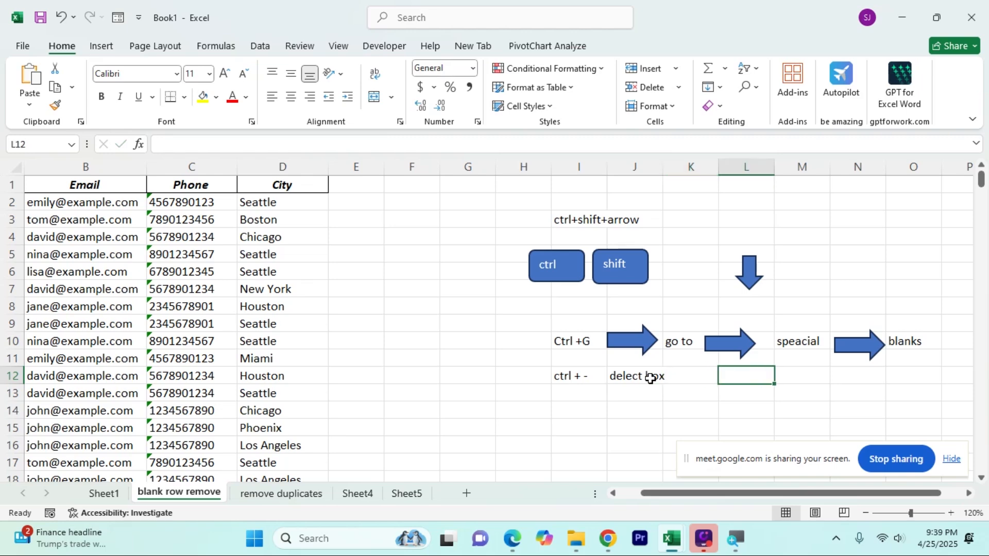
text(en)
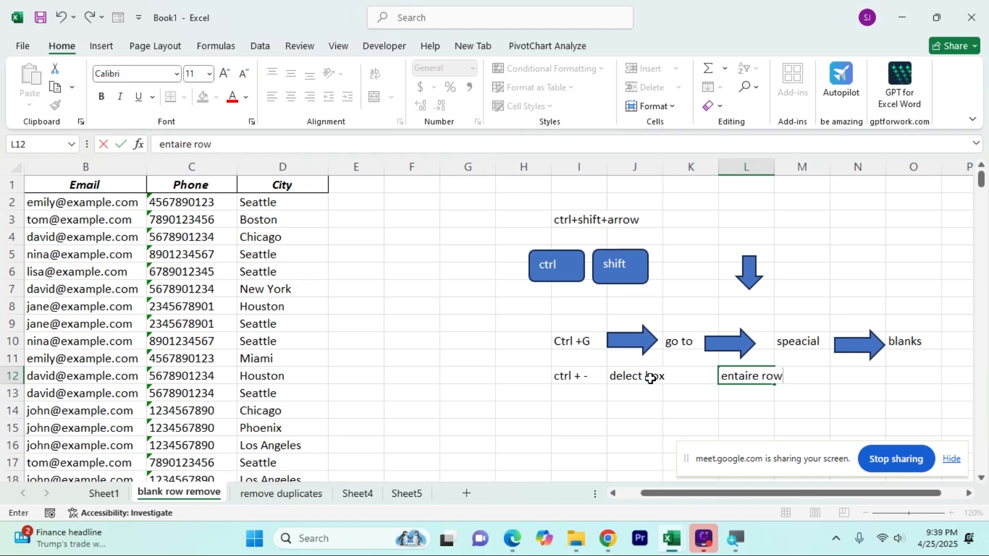
text(taire row)
click(811, 408)
Insert a blank row above row 4 of the contact table
click(419, 341)
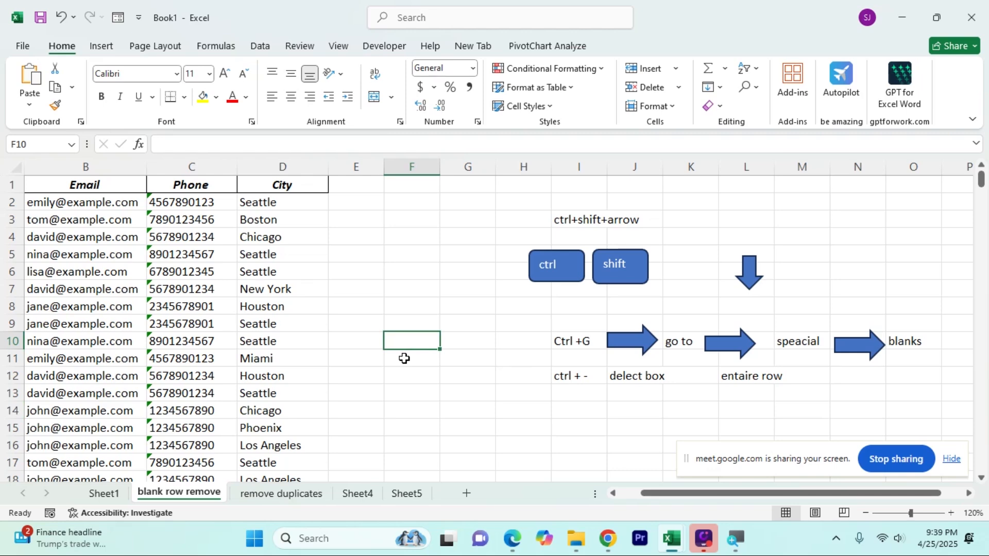
click(319, 306)
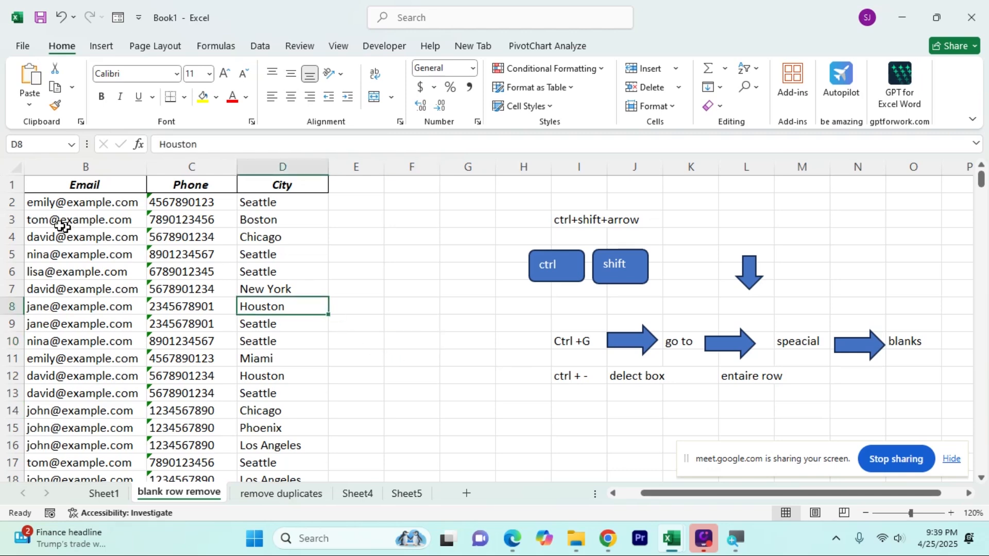
click(17, 235)
right_click(17, 235)
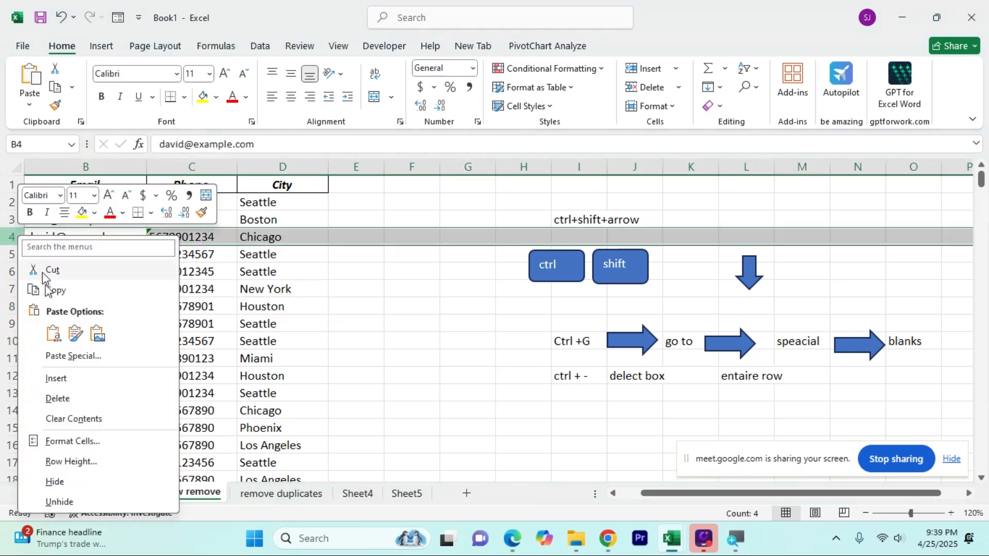
click(57, 378)
click(190, 342)
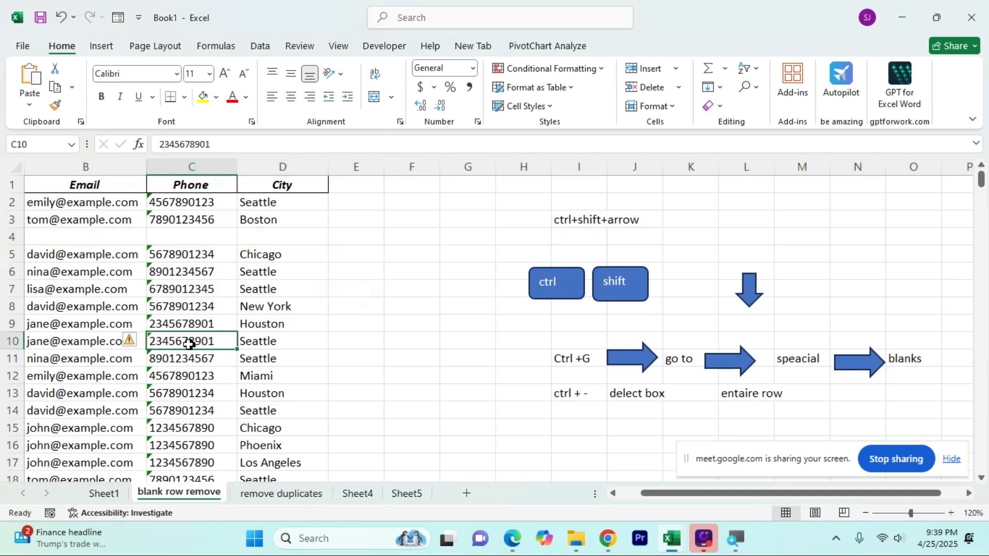
Insert a blank row above row 47 of the contact table
scroll(188, 372, down, 6)
scroll(188, 372, down, 6)
click(31, 358)
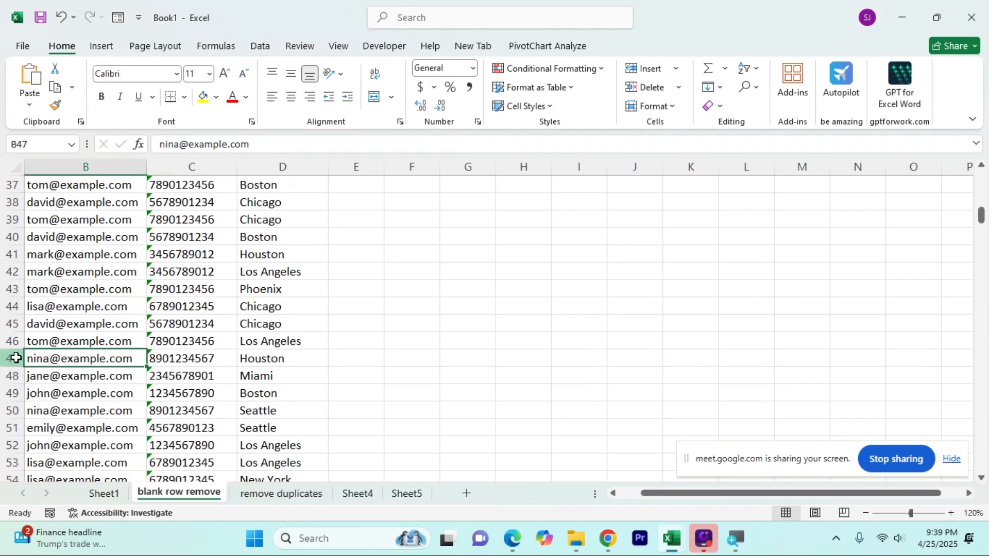
right_click(16, 358)
click(64, 225)
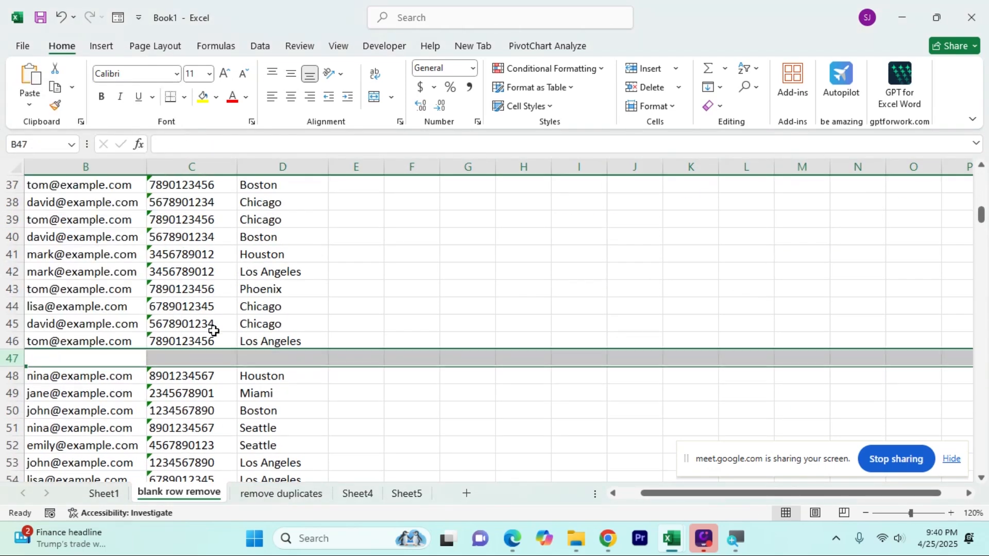
click(213, 331)
Insert a blank row above row 31 of the contact table
scroll(213, 331, up, 4)
click(14, 289)
right_click(16, 289)
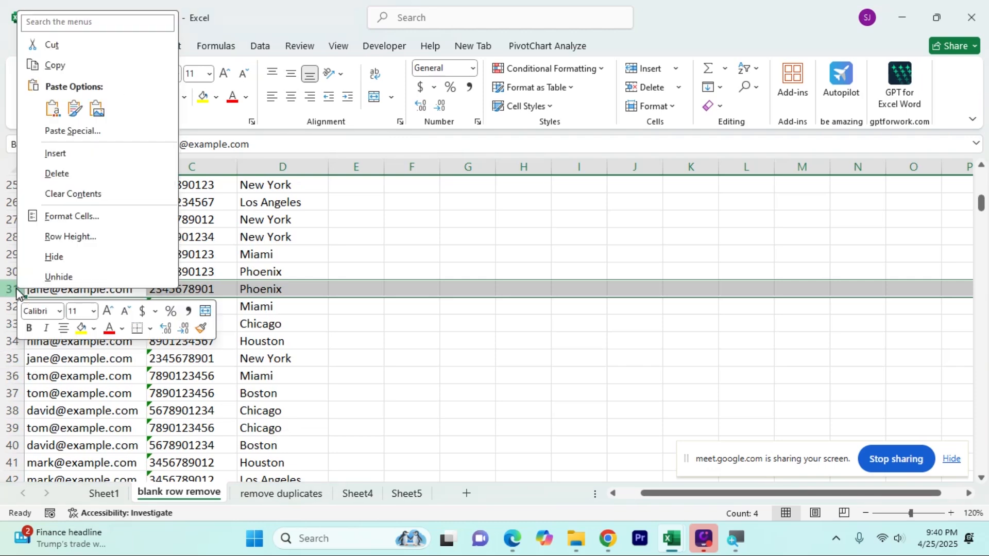
click(75, 157)
Insert a blank row above row 22 of the contact table
scroll(155, 395, up, 8)
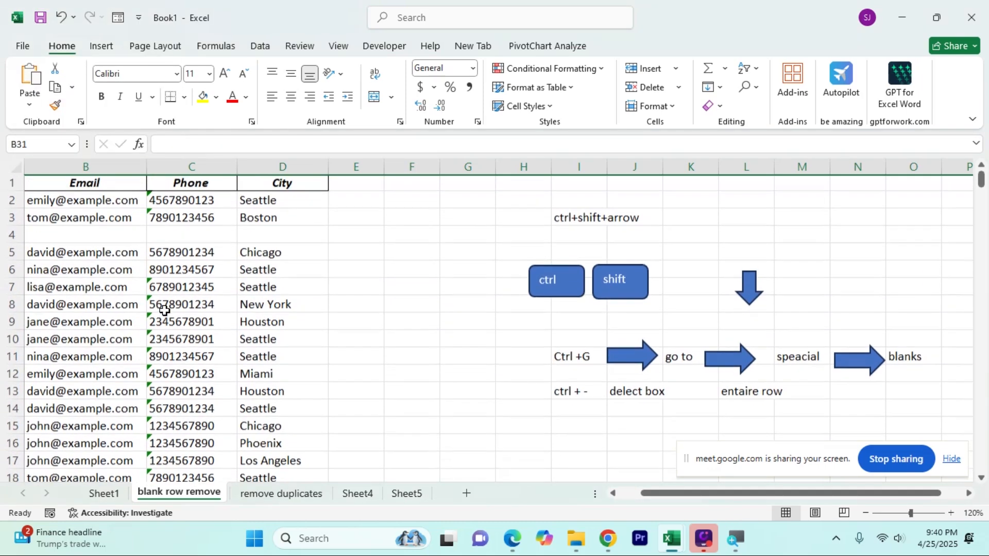
scroll(155, 395, down, 3)
click(155, 395)
click(14, 393)
right_click(14, 393)
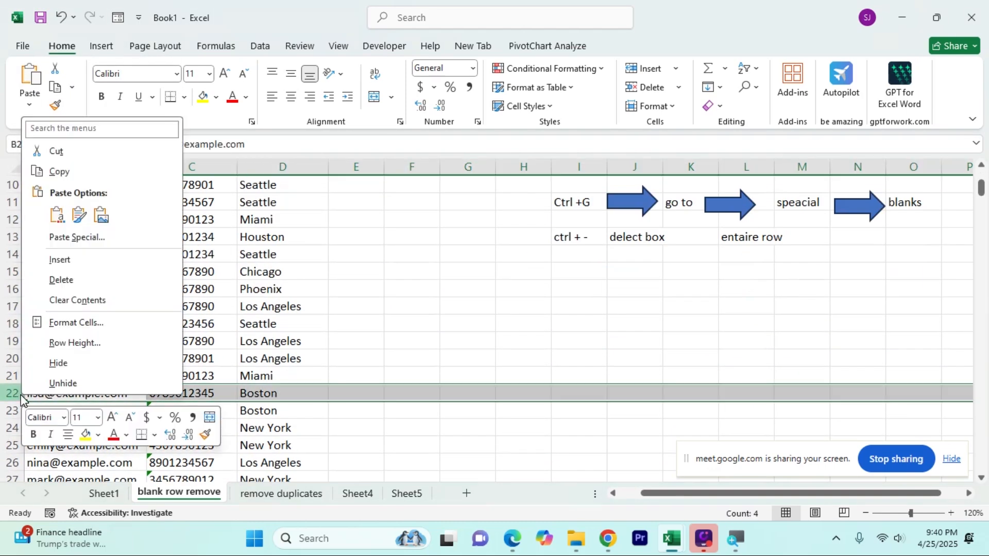
click(60, 260)
click(282, 410)
Select all blank cells within the table range B1:D289 using Go To Special with the Blanks option
scroll(283, 410, up, 3)
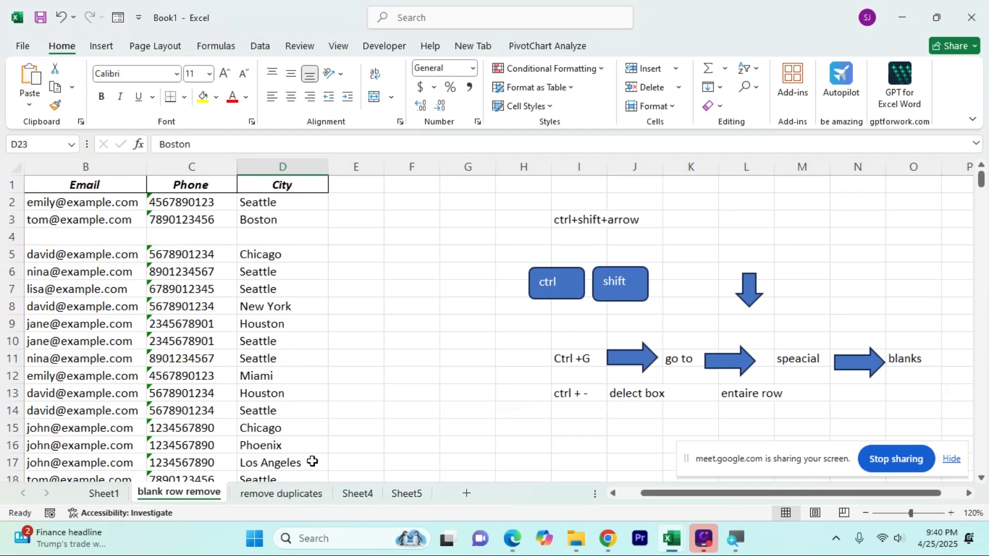
drag(59, 185, 267, 440)
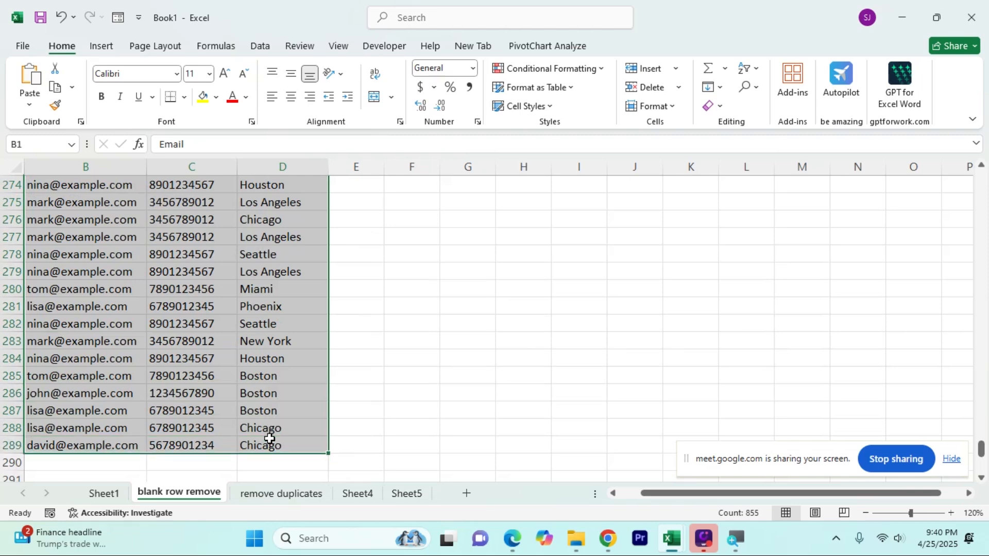
scroll(266, 402, up, 10)
scroll(265, 402, up, 20)
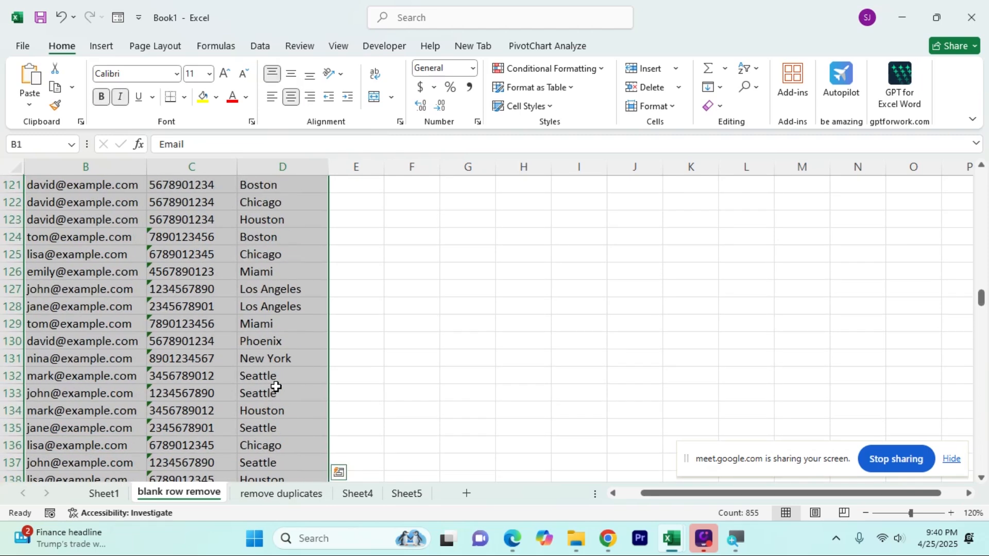
scroll(308, 314, up, 20)
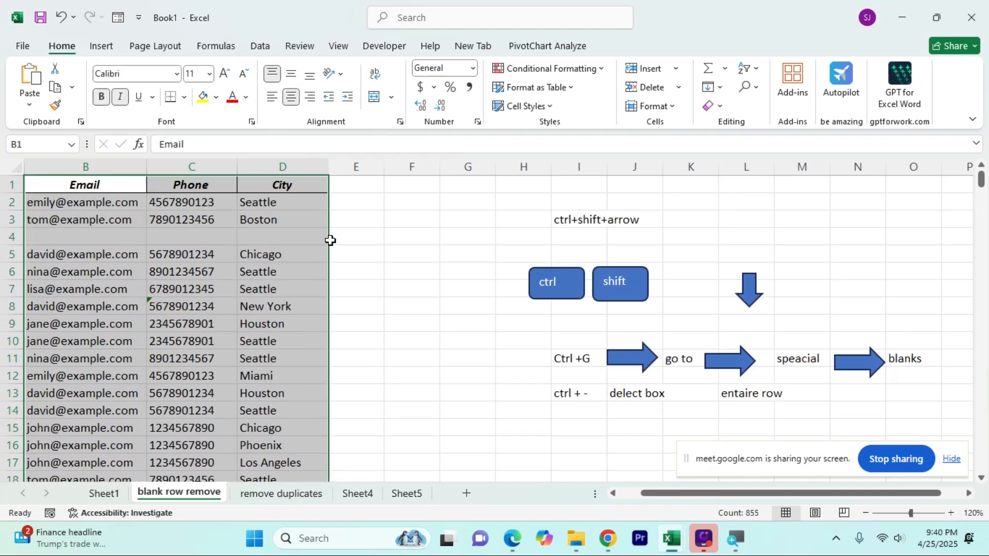
key(ctrl+g)
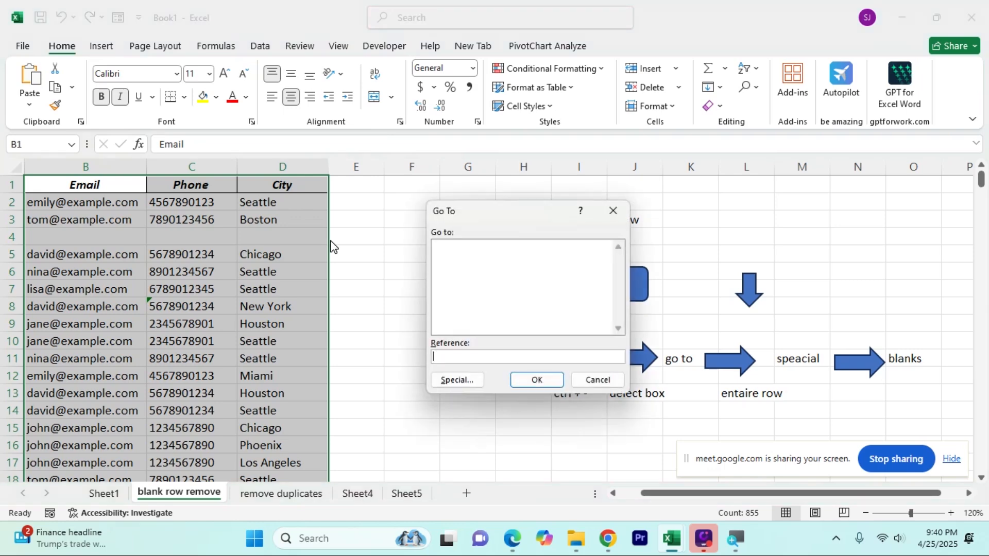
click(455, 378)
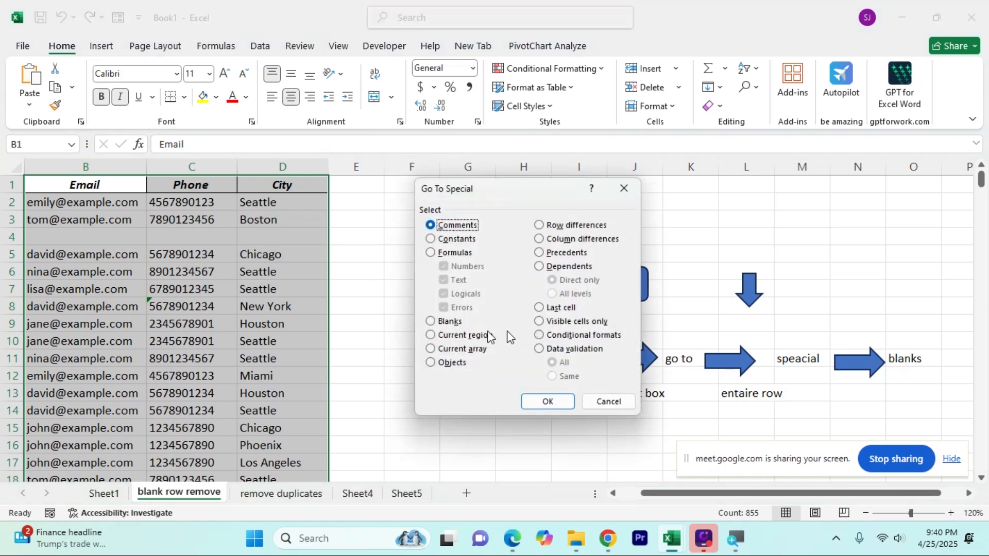
click(437, 324)
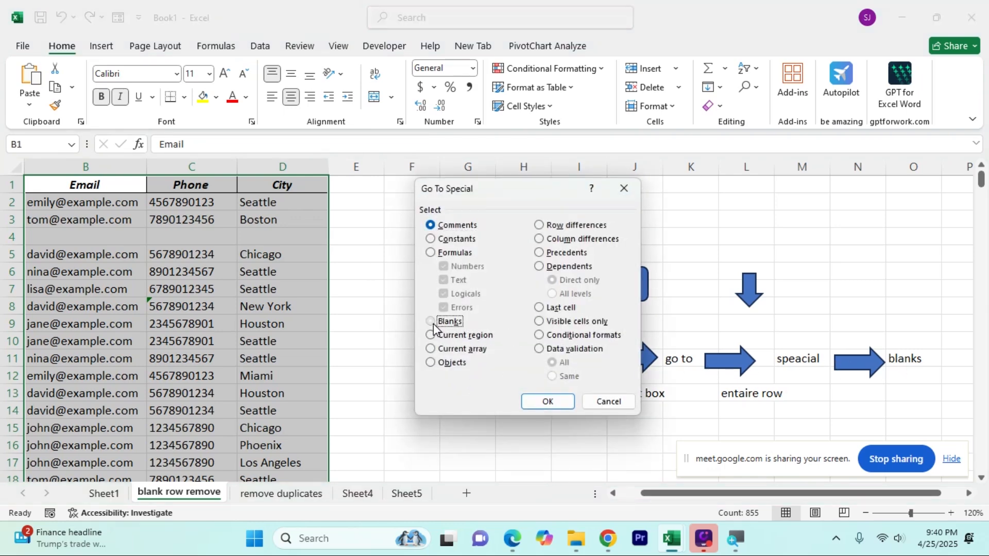
click(550, 401)
Delete the entire rows containing the selected blank cells in the contact table
scroll(176, 262, down, 6)
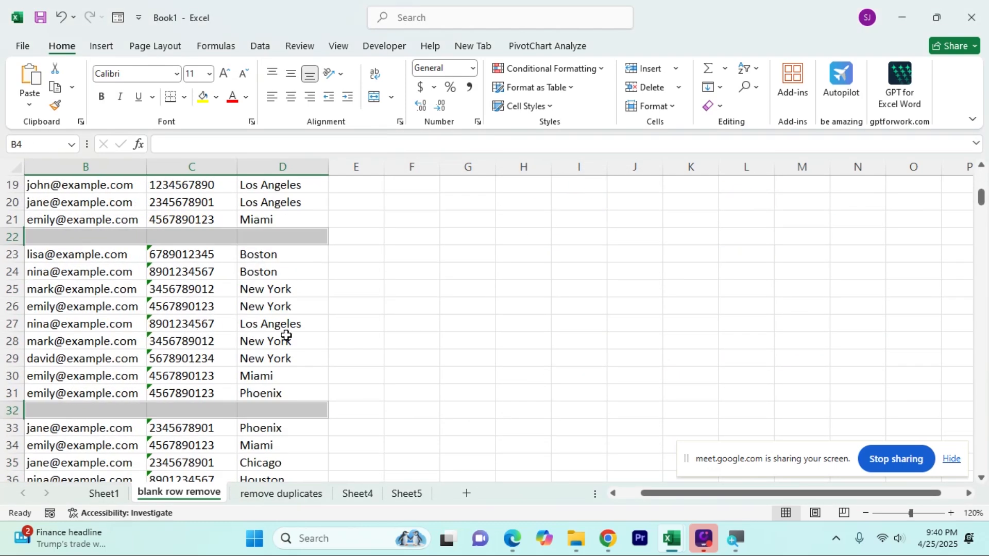
key(ctrl+minus)
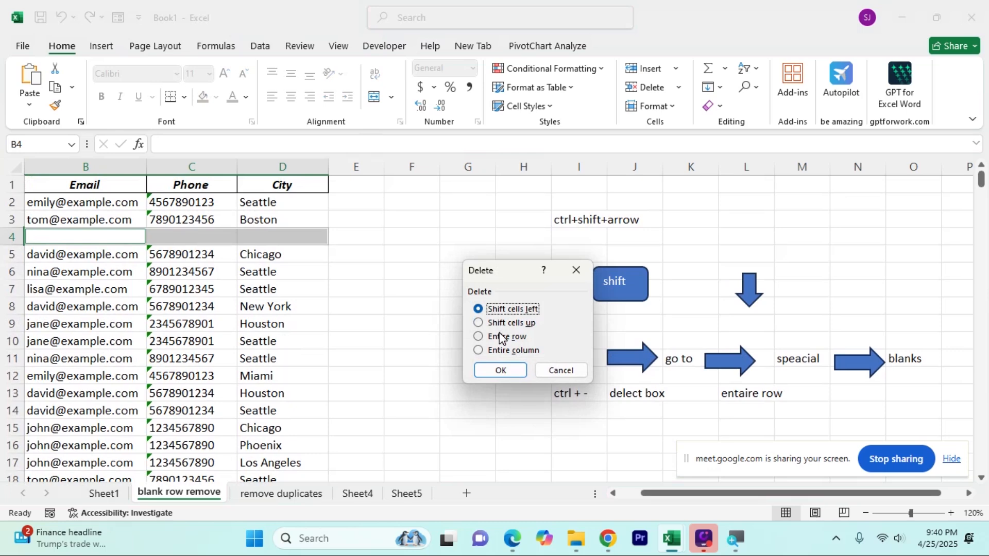
click(499, 337)
click(501, 370)
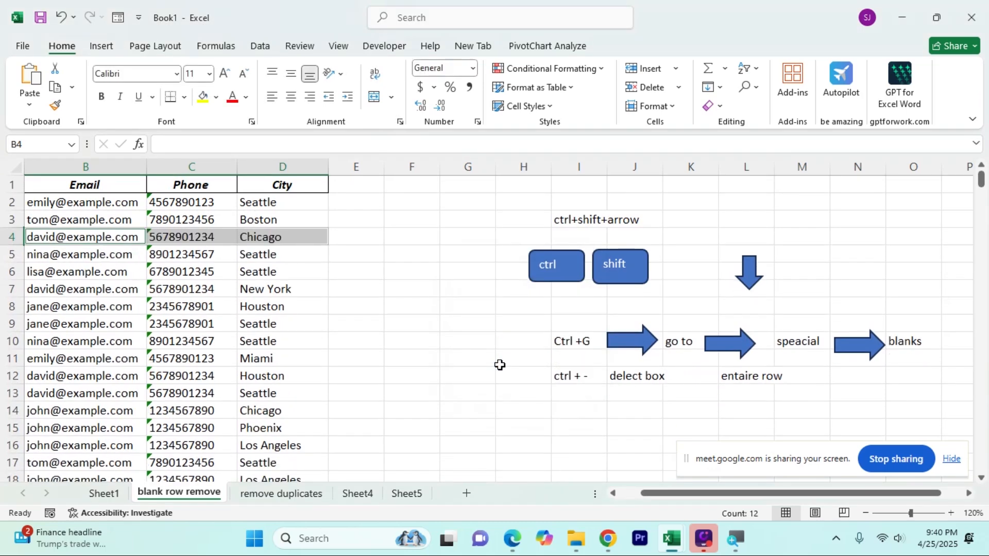
click(490, 358)
click(433, 308)
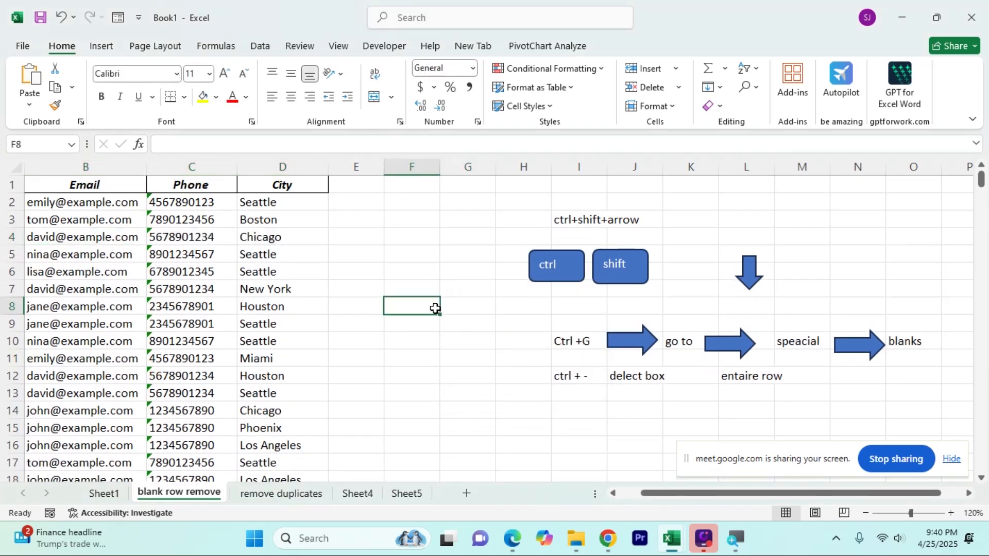
click(426, 252)
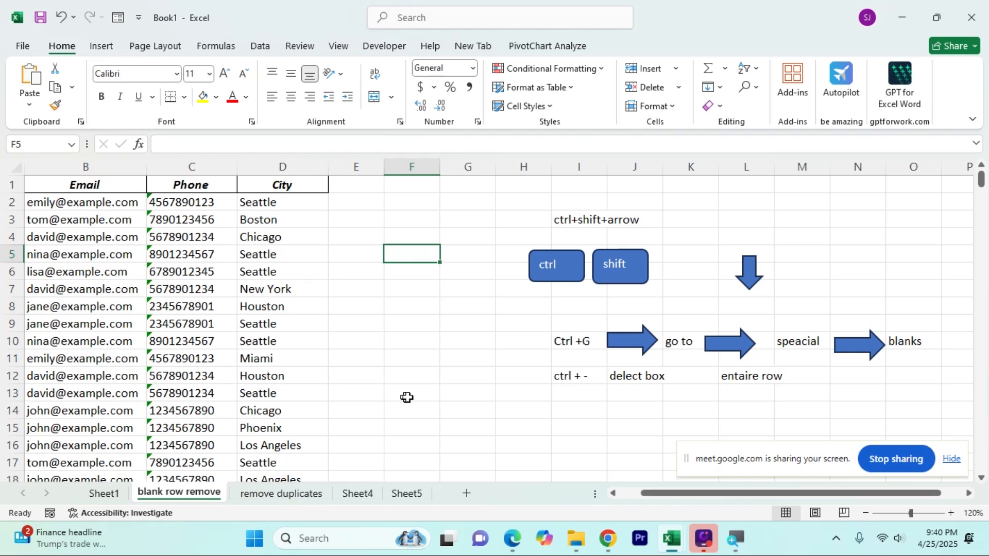
click(436, 394)
click(417, 328)
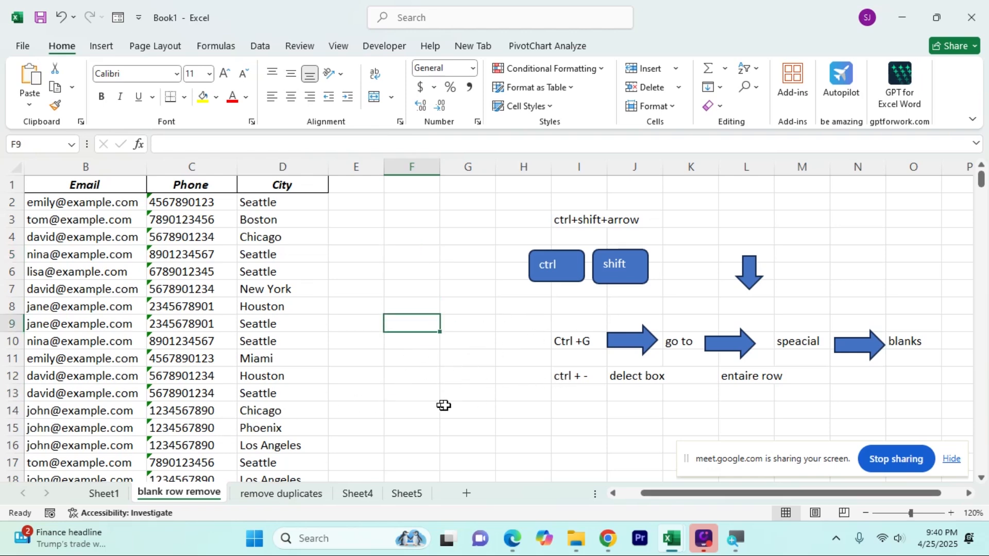
click(374, 413)
Review the data-cleaning topic boxes on Sheet1, from Remove duplicate and Remove blank Rows to Remove Blank Spaces
click(105, 493)
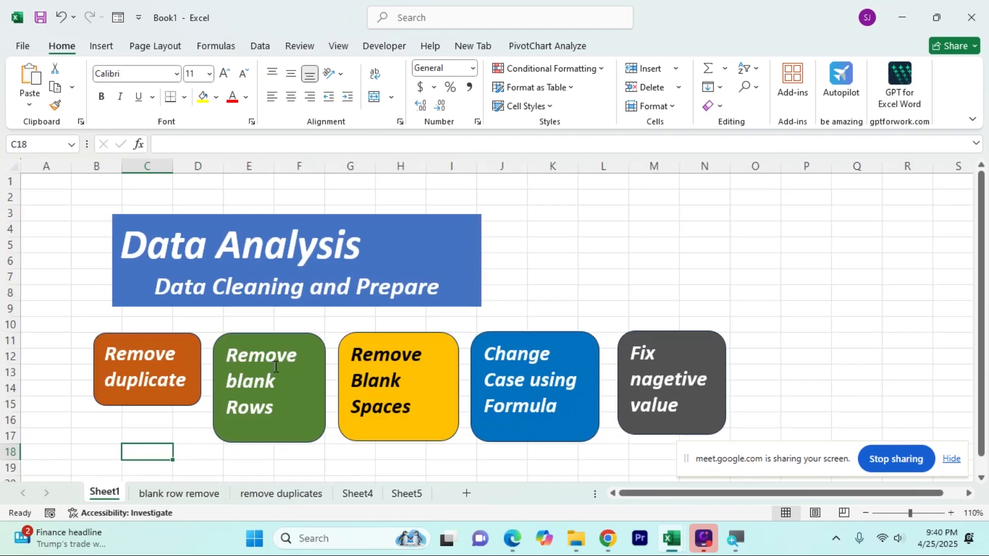
click(311, 390)
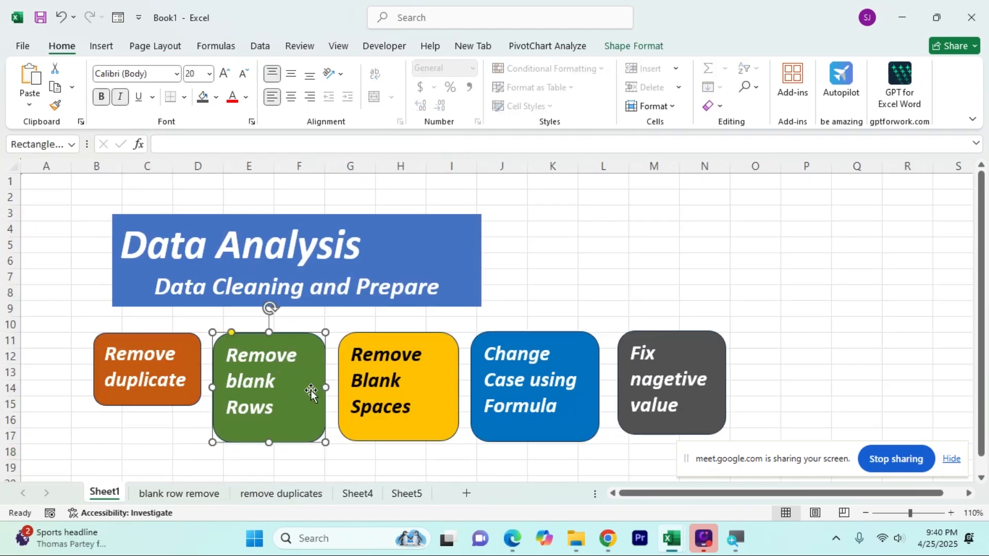
click(187, 391)
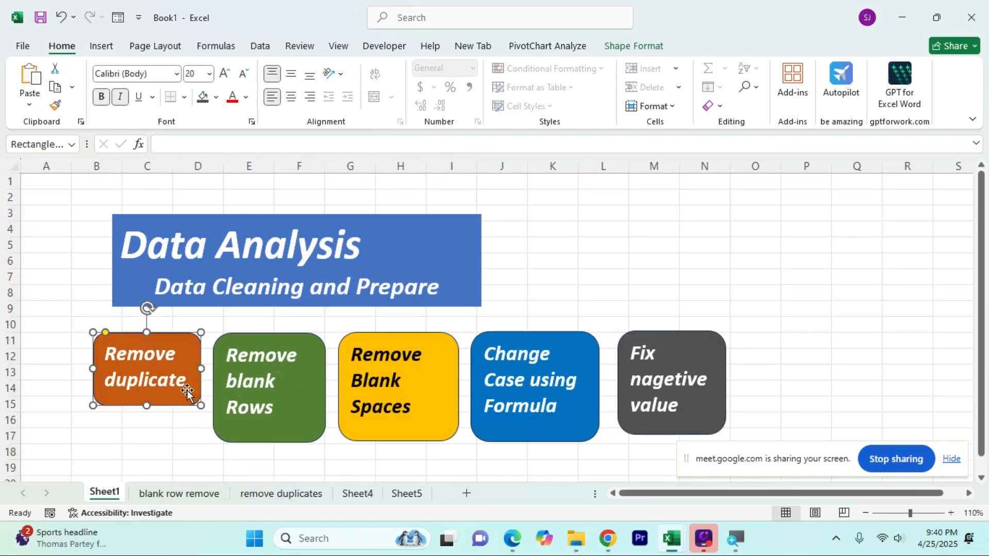
click(295, 409)
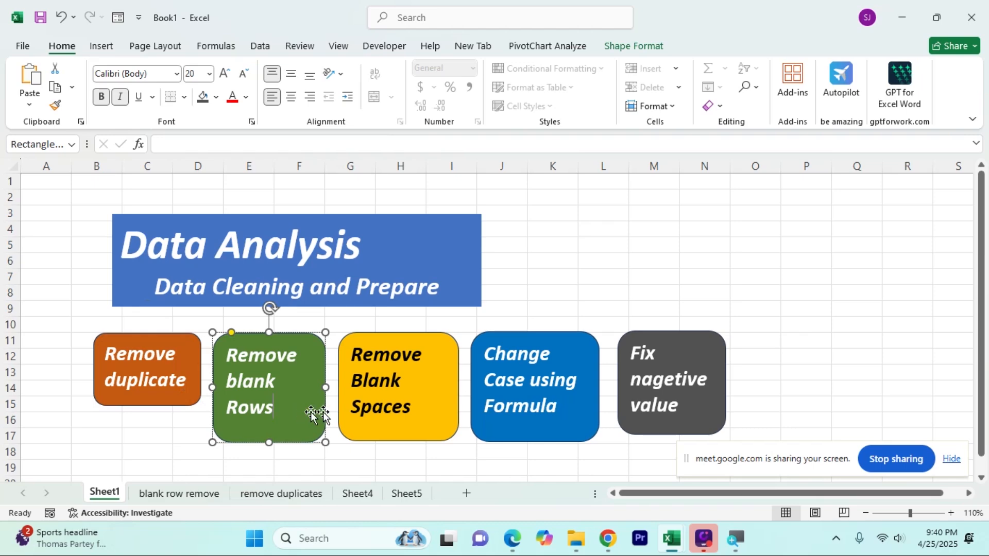
click(403, 423)
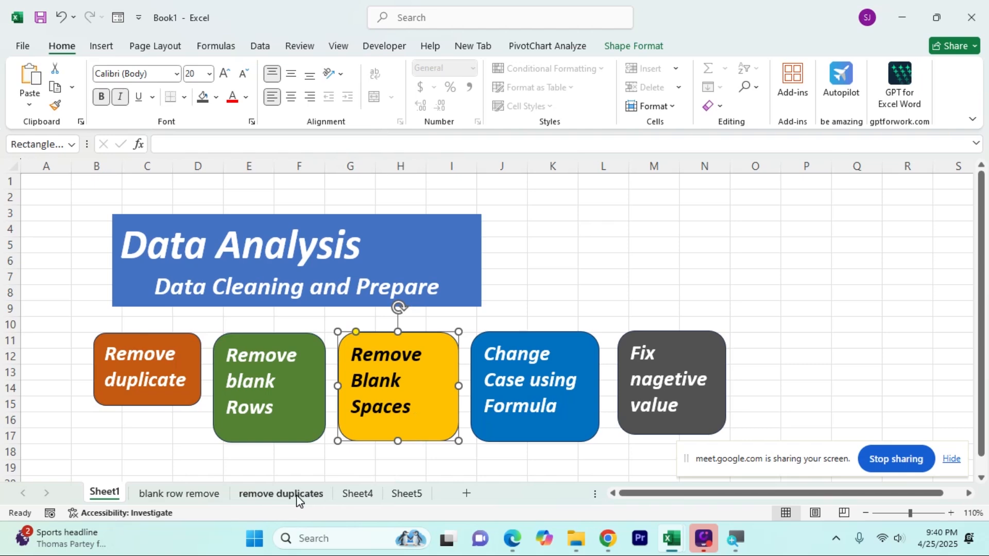
Open Sheet4 with the product table and enlarge the sheet view to 130%
click(349, 494)
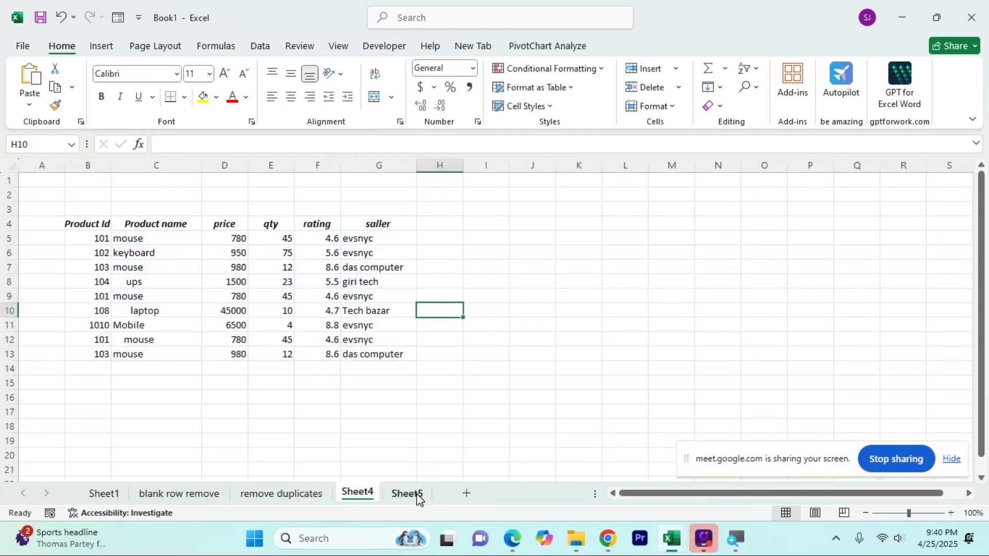
click(303, 355)
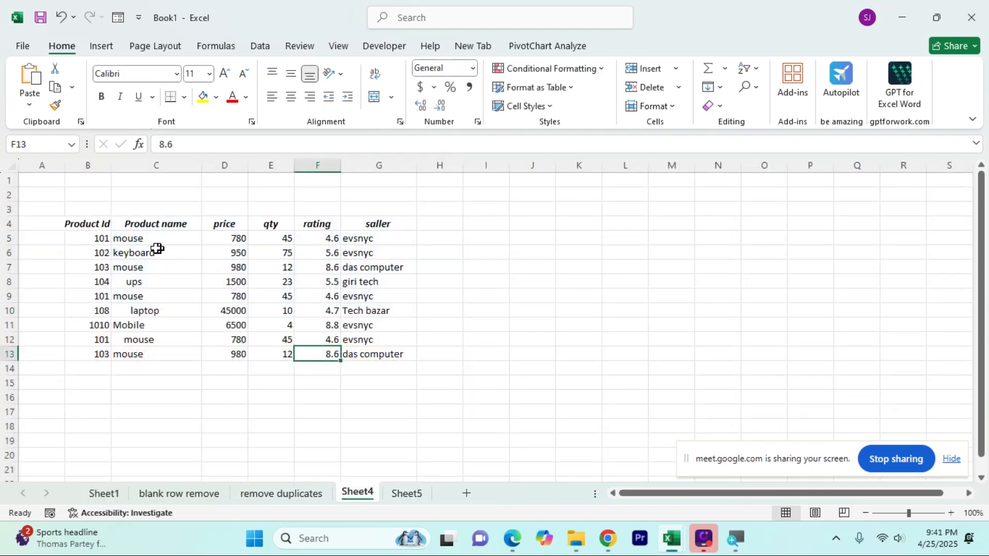
drag(93, 217, 364, 354)
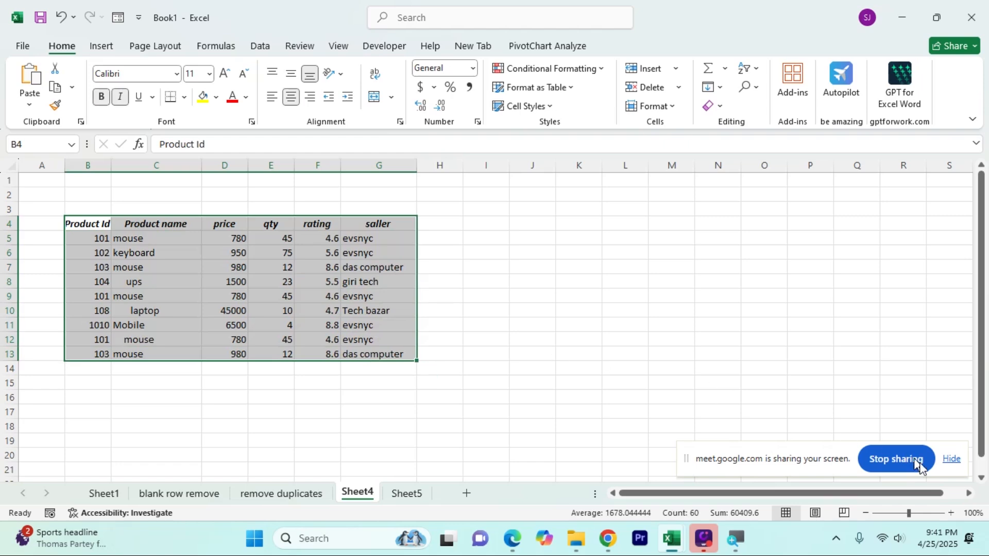
click(951, 513)
click(951, 513)
click(951, 513)
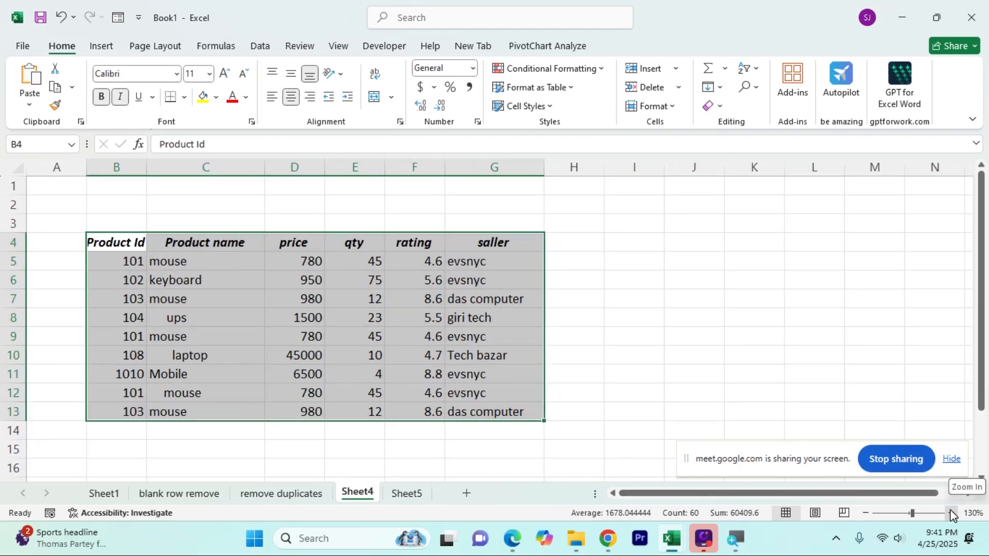
Examine the product table column by column, from Product Id through Product name, price, qty, rating and saller
click(669, 275)
drag(131, 246, 129, 361)
drag(208, 243, 208, 374)
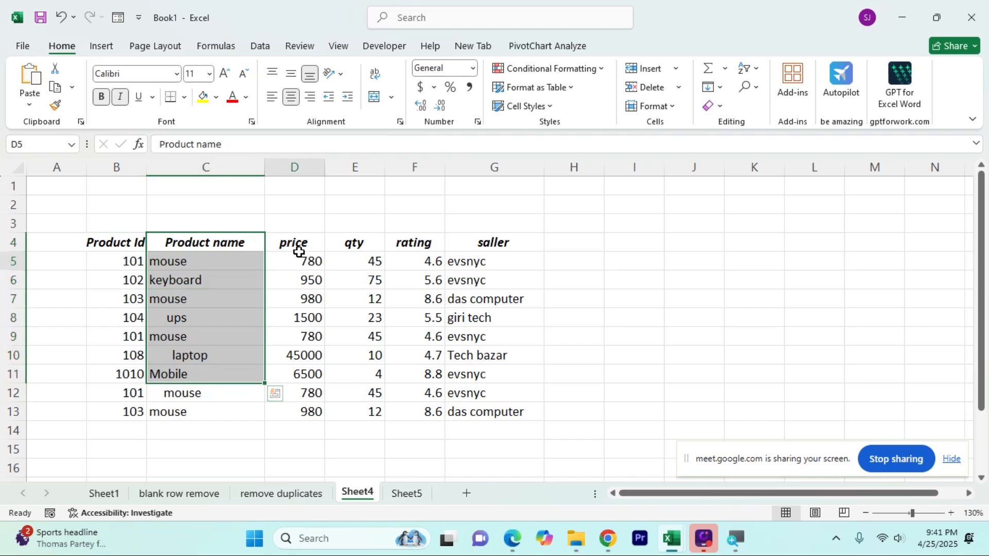
drag(299, 260, 309, 374)
click(353, 268)
drag(354, 269, 361, 374)
drag(415, 225, 424, 380)
drag(486, 226, 472, 361)
click(654, 316)
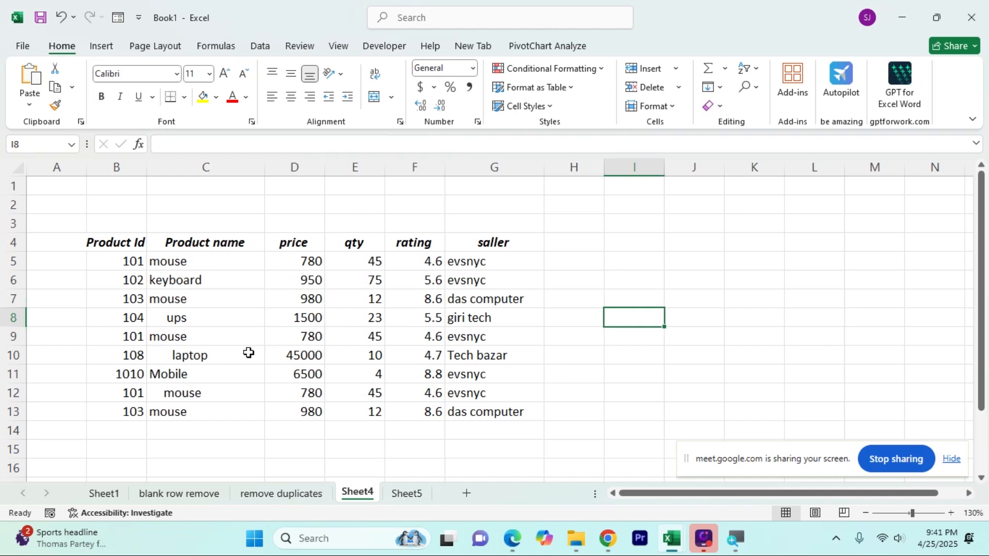
Examine the Product name entries for leading spaces, comparing the repeated mouse cells, and look over the whole table
drag(227, 262, 221, 412)
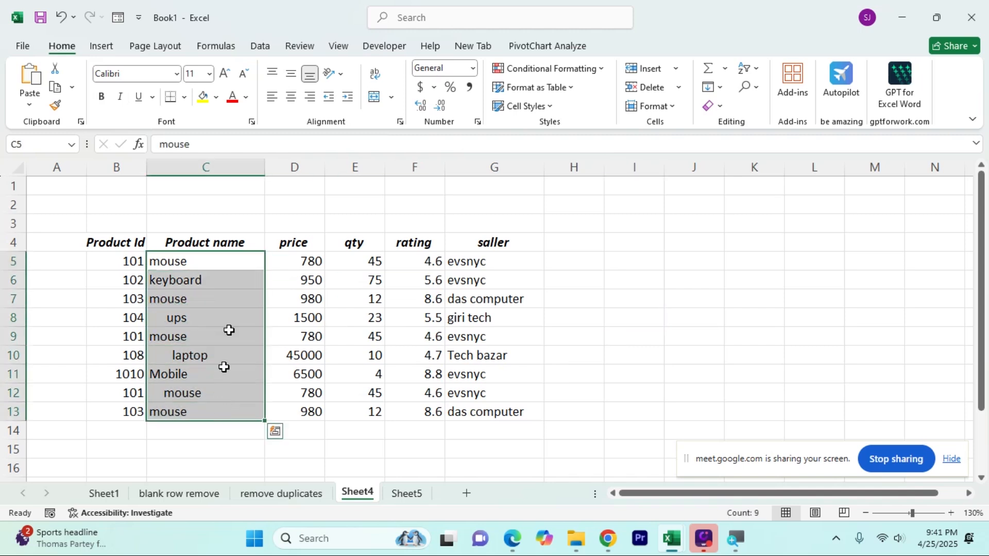
click(219, 258)
click(212, 300)
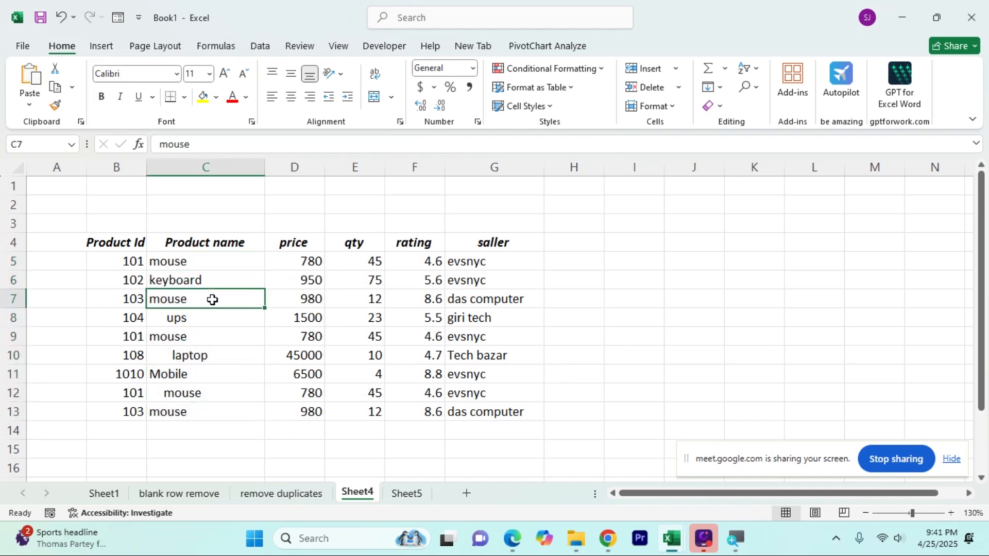
click(207, 334)
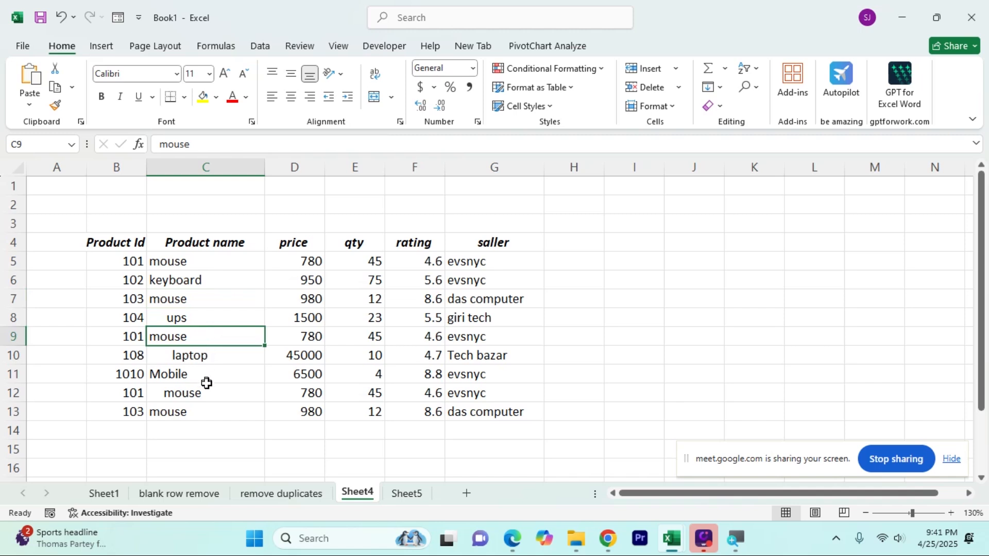
click(207, 392)
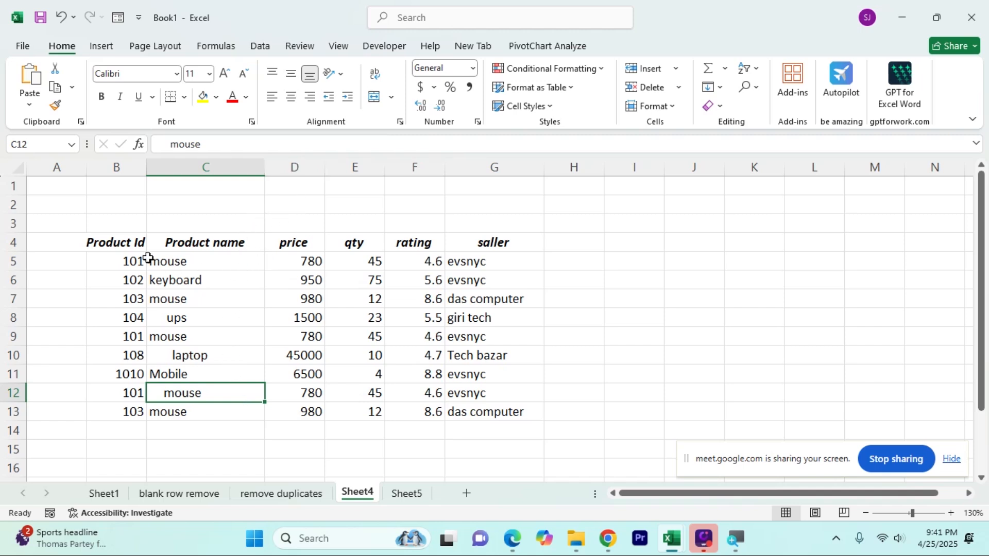
drag(120, 242, 481, 409)
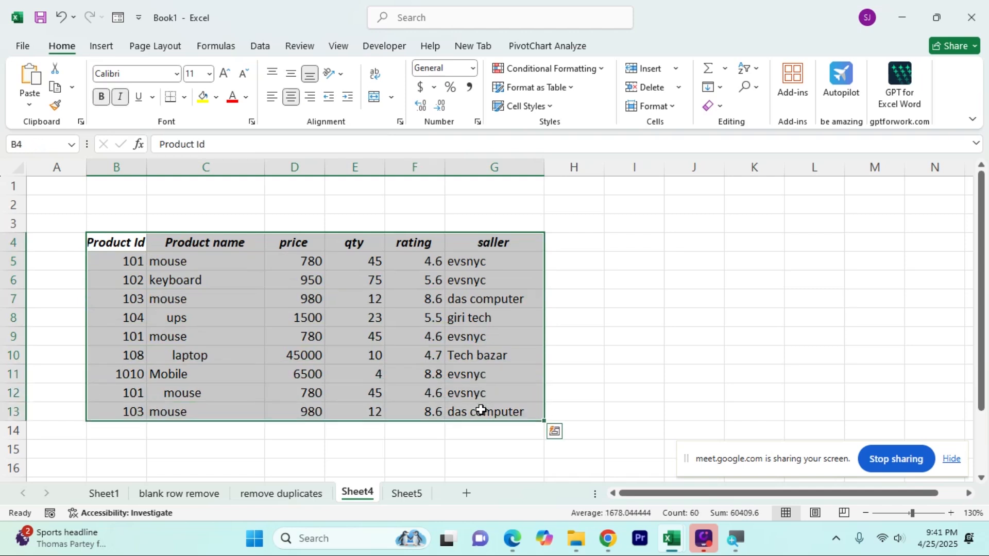
Enter the labels "mouse" in D15 and "total price" in E15 below the product table
click(278, 446)
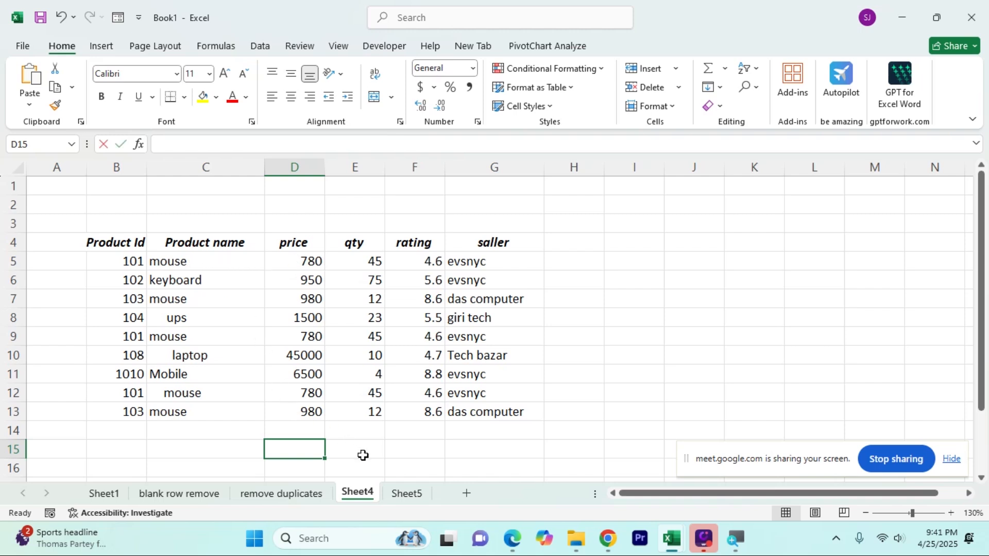
text(mouse)
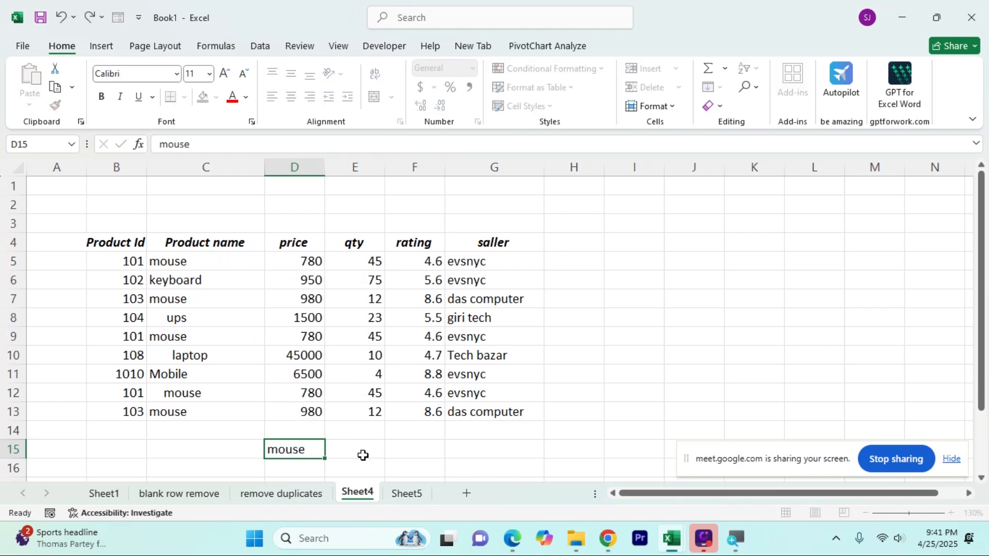
click(364, 455)
text(total price)
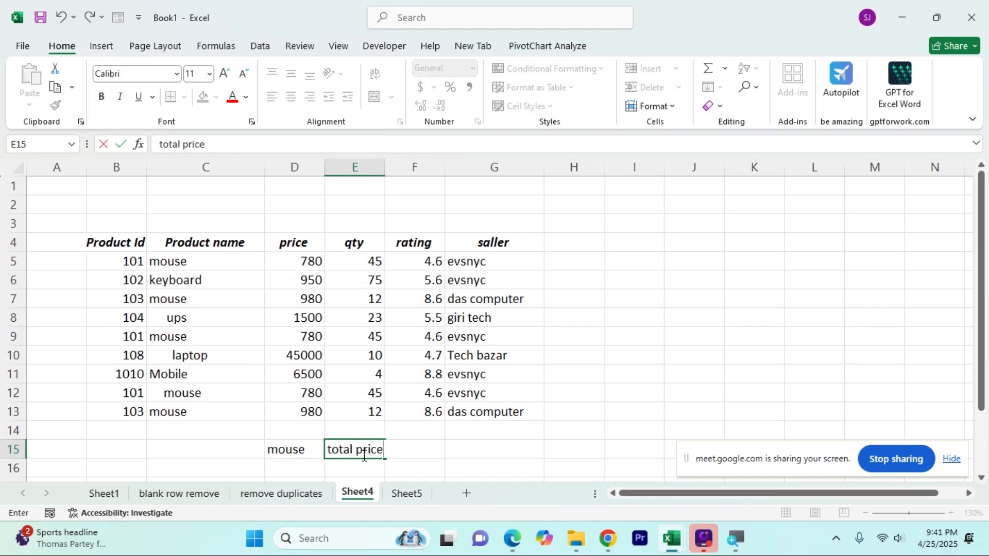
key(Return)
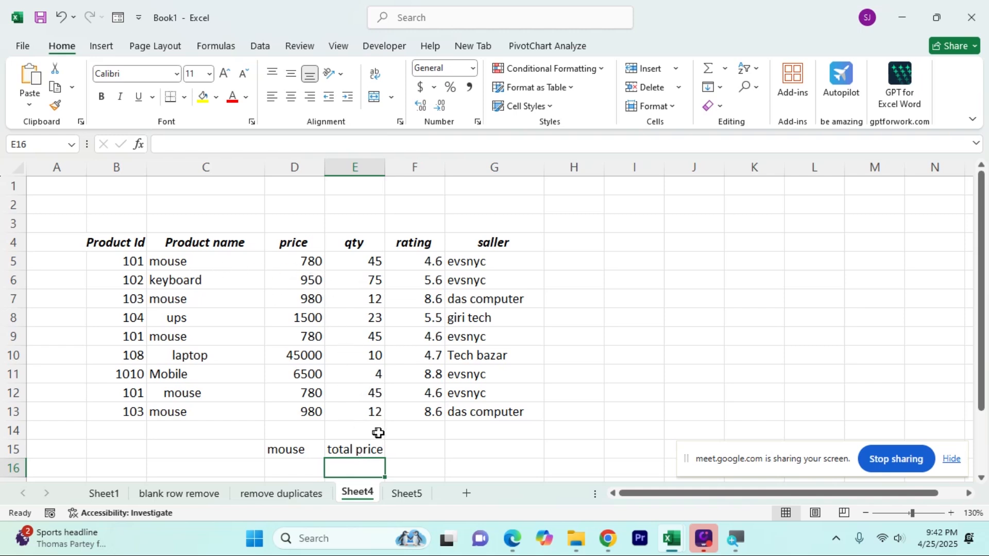
Enter =SUMIF(C4:C13,D15,D4:D13) in E16 to total the prices of the mouse products
text(=s)
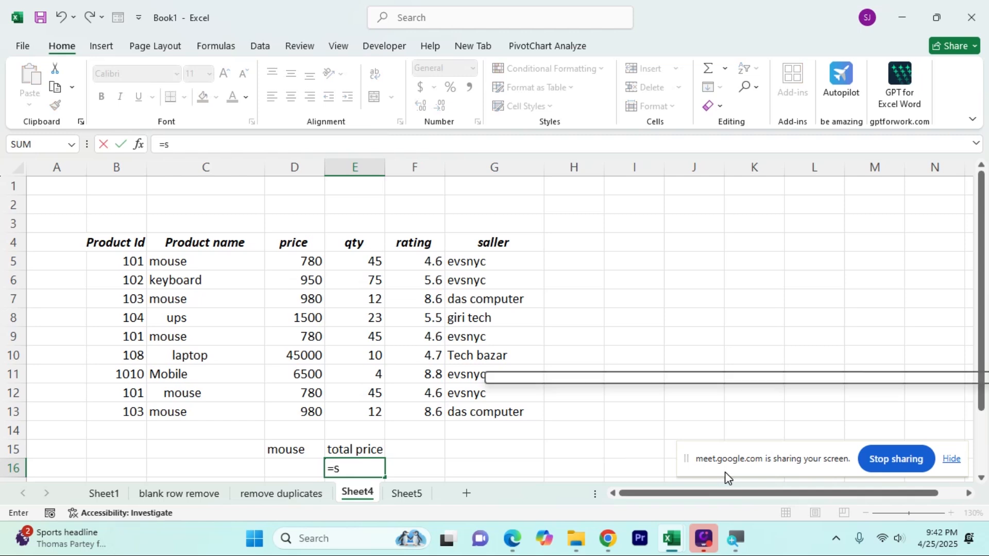
text(umif)
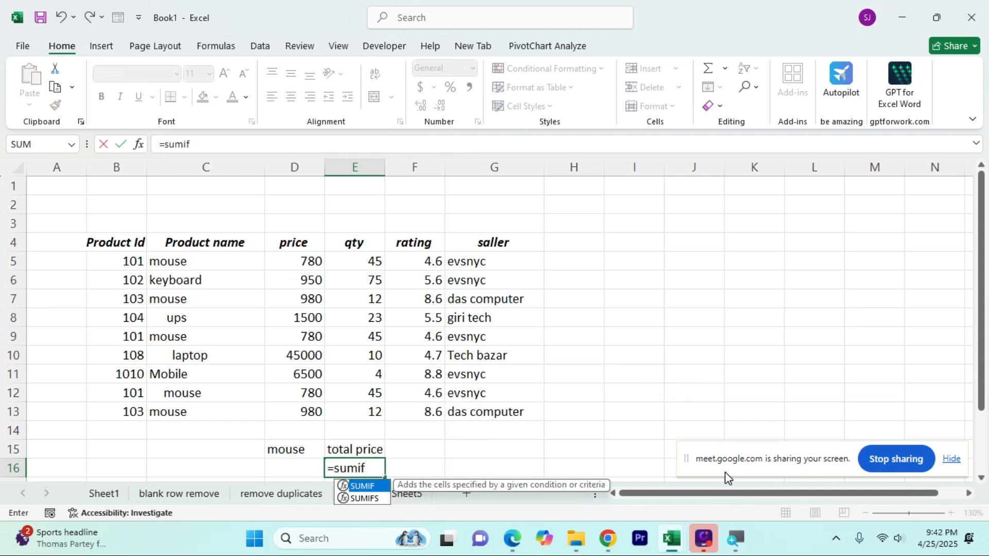
text(()
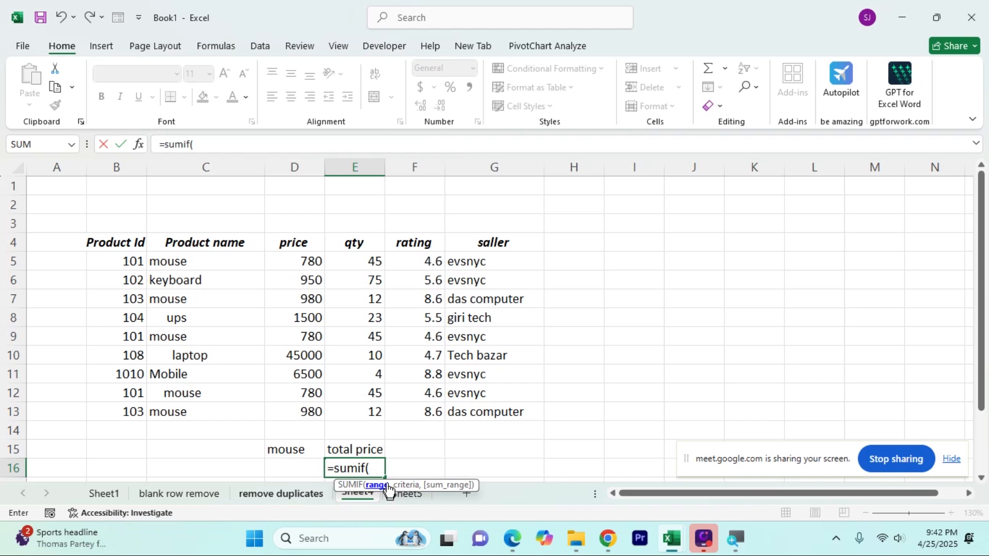
drag(206, 243, 209, 421)
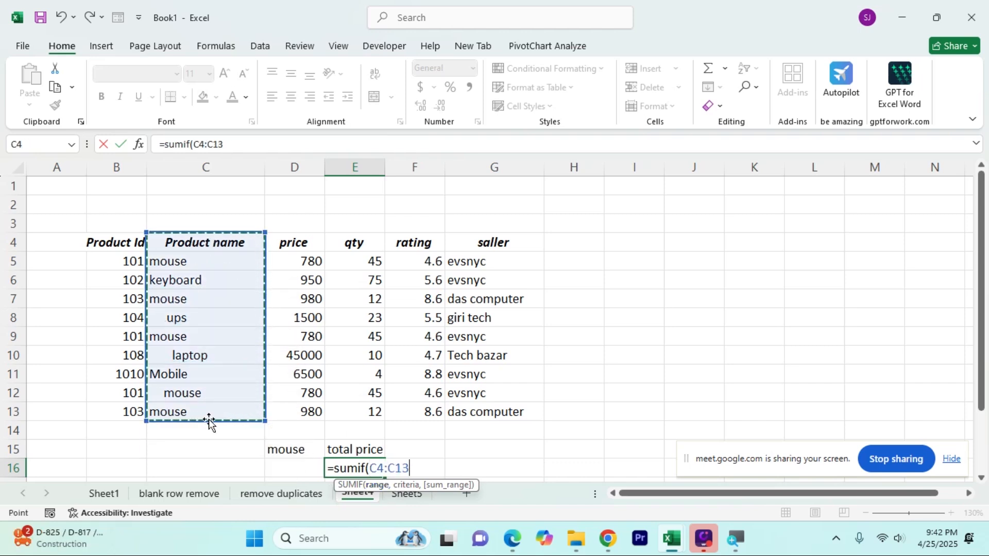
text(,)
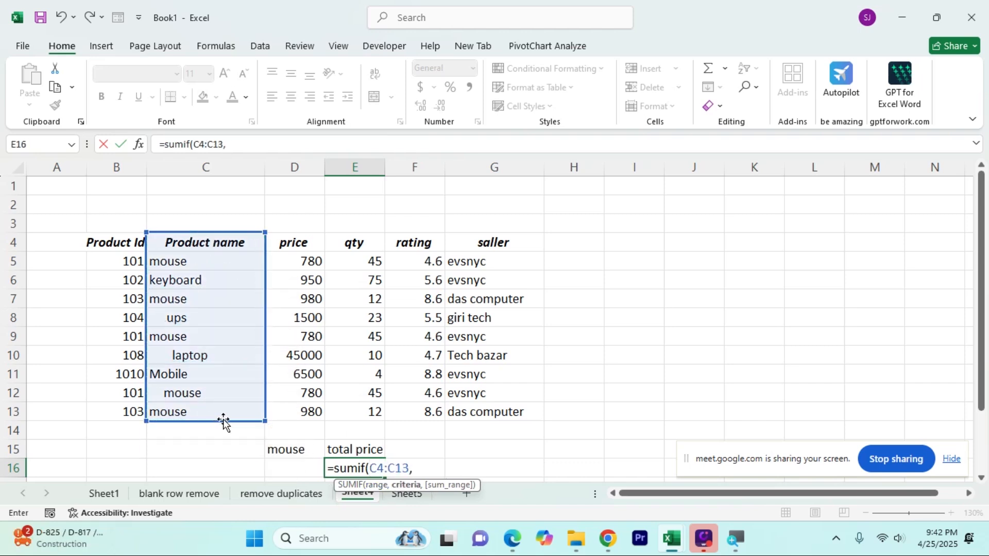
click(308, 456)
text(,)
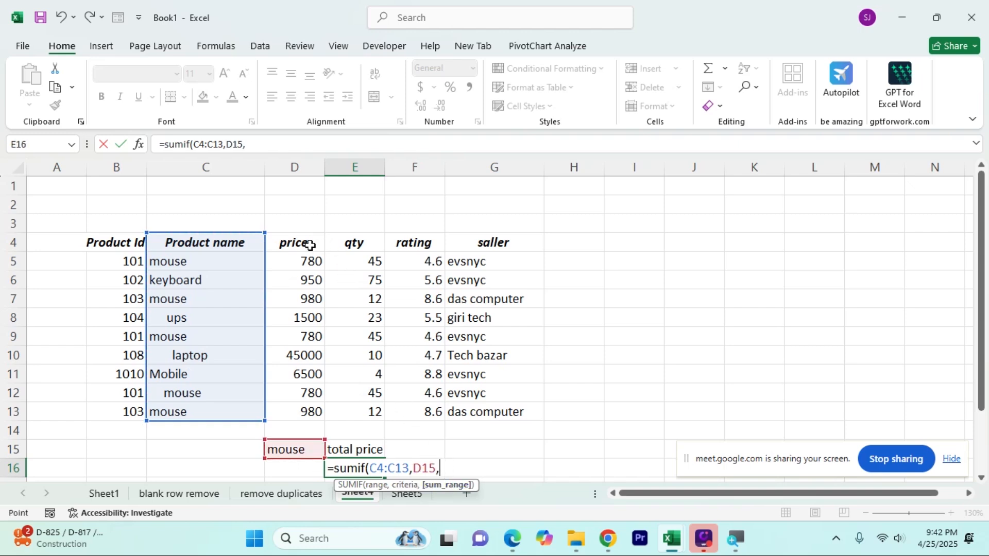
drag(310, 246, 301, 410)
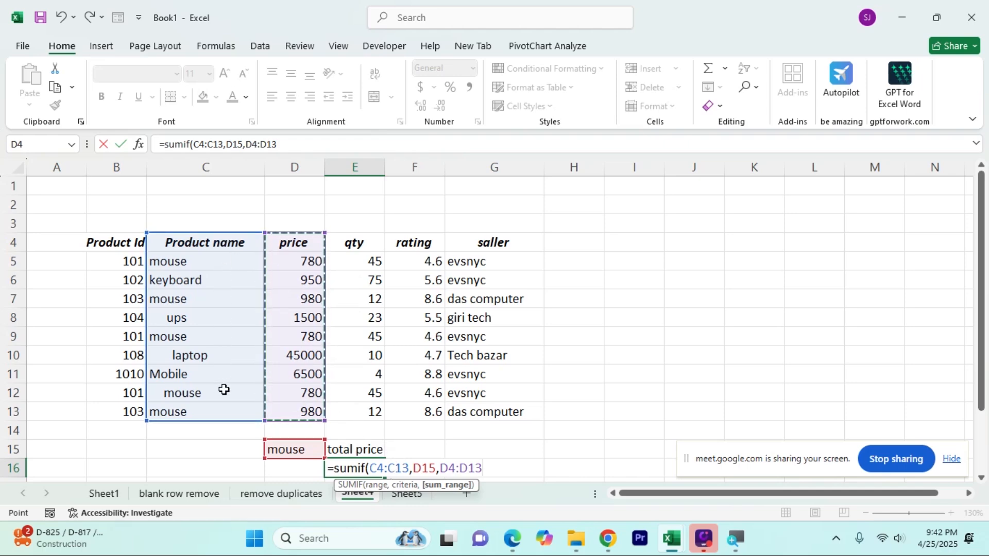
click(422, 469)
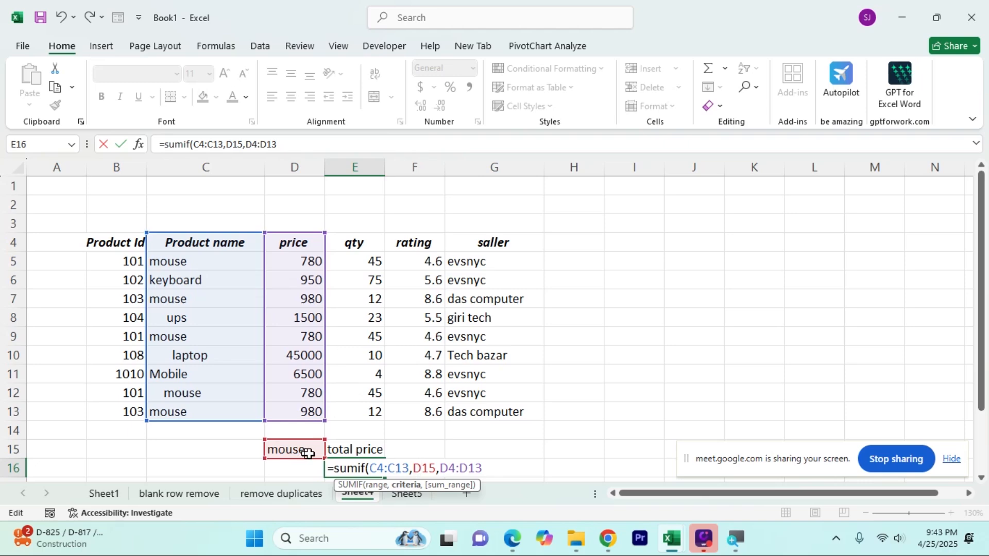
click(456, 470)
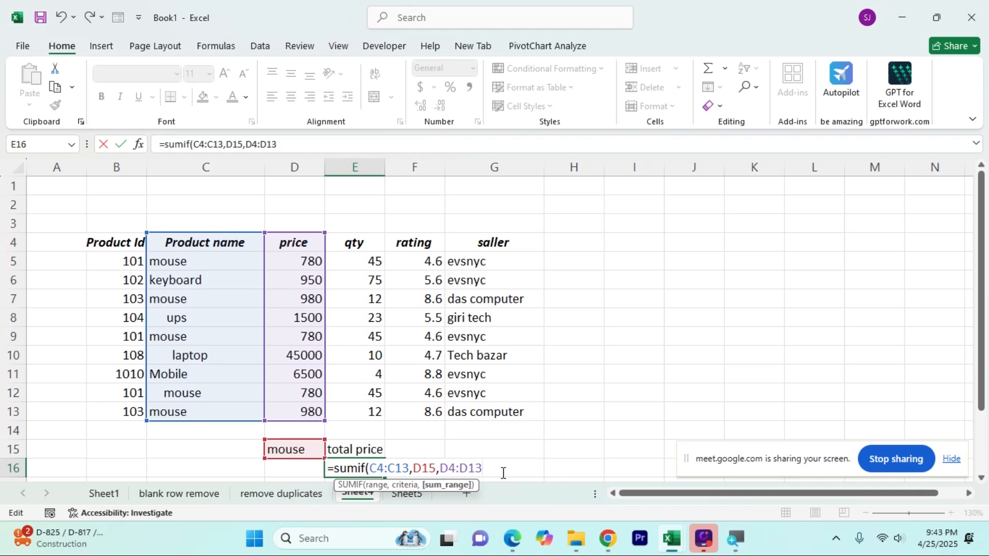
key(Return)
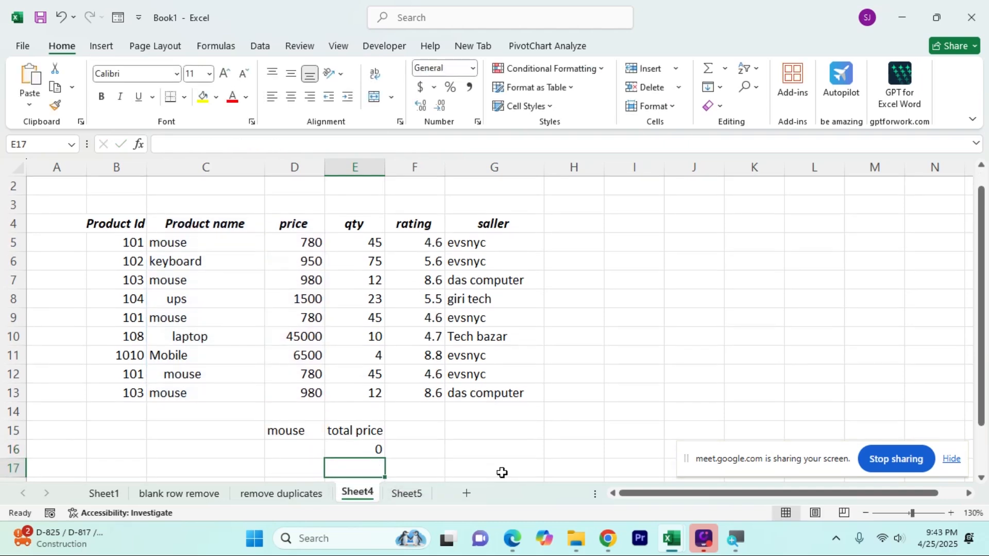
Examine the SUMIF result in E16 together with the mouse and total price labels above it
click(375, 450)
click(499, 451)
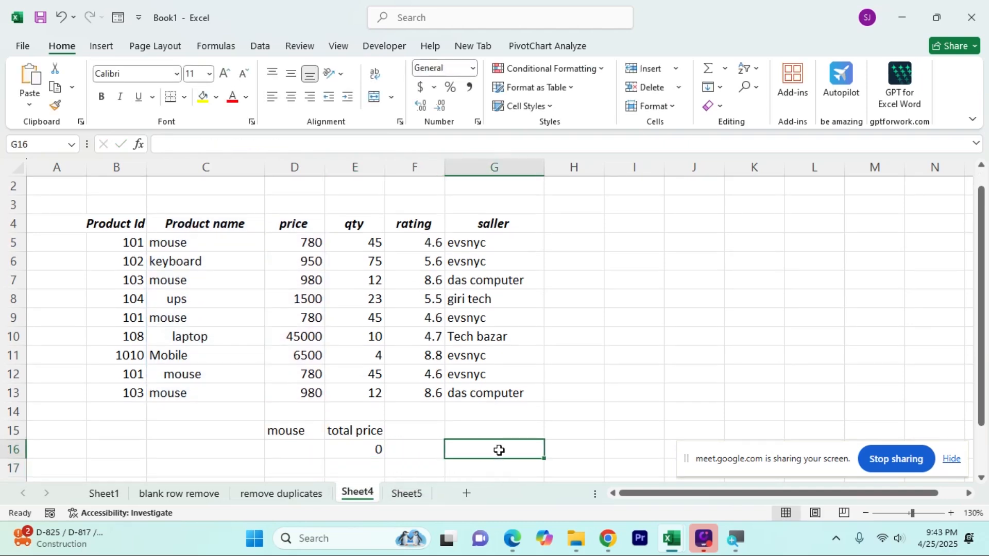
click(371, 449)
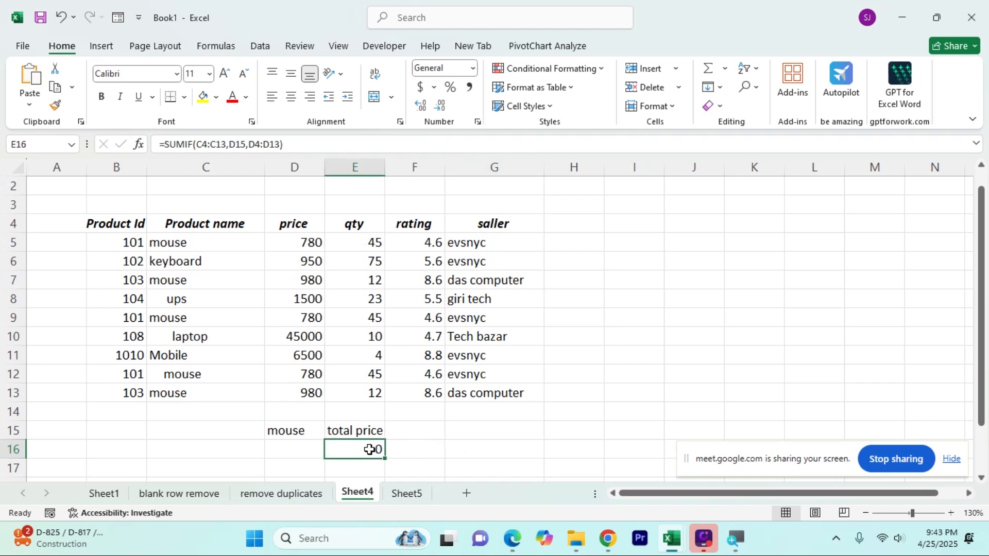
click(285, 429)
drag(285, 430, 374, 448)
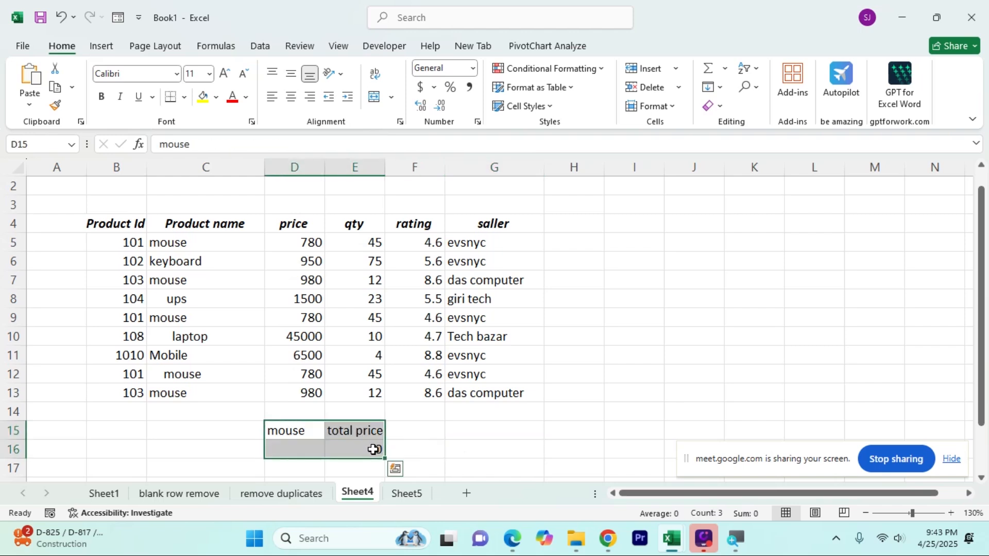
click(374, 449)
click(438, 449)
click(376, 449)
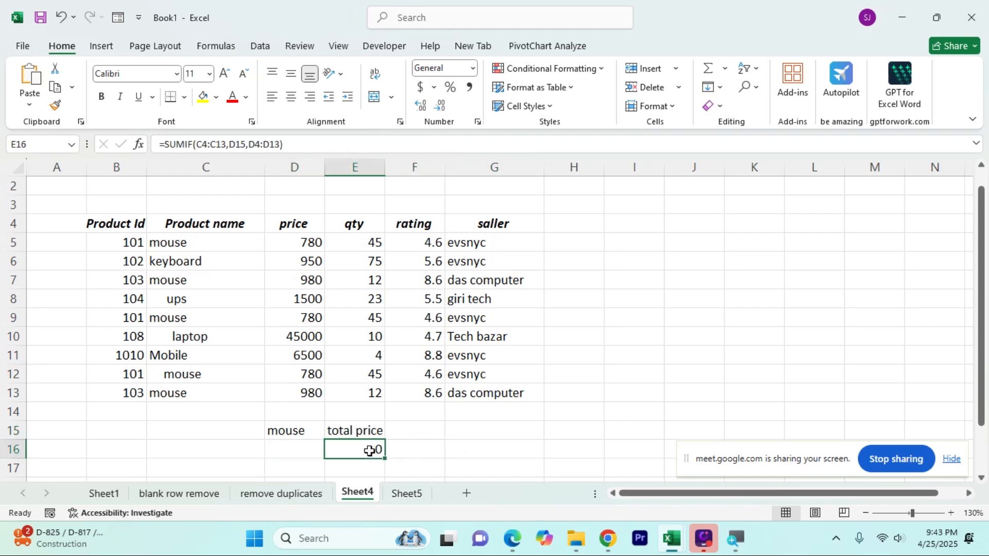
click(484, 444)
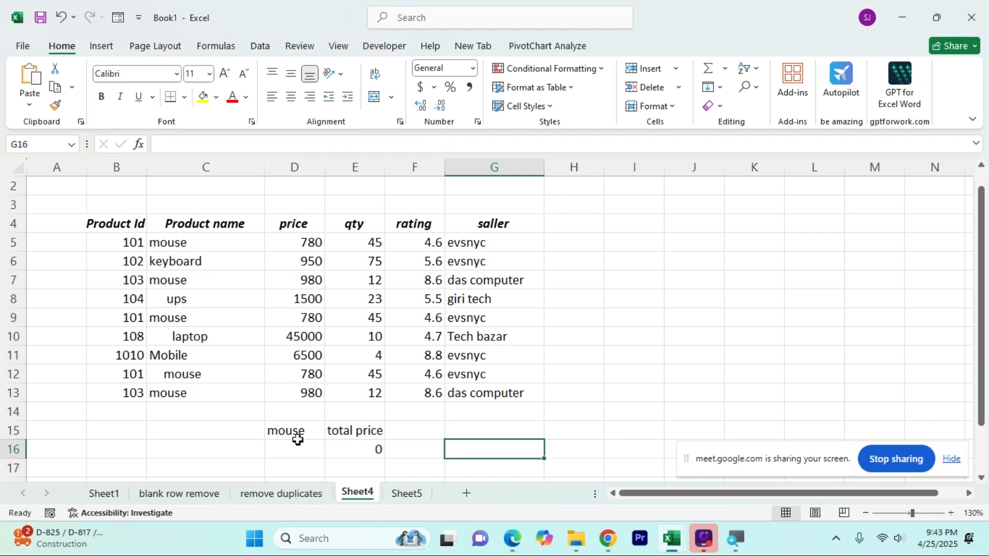
Compare the mouse criterion in D15 and its total with the mouse entries in the Product name column
drag(296, 432, 389, 433)
click(365, 450)
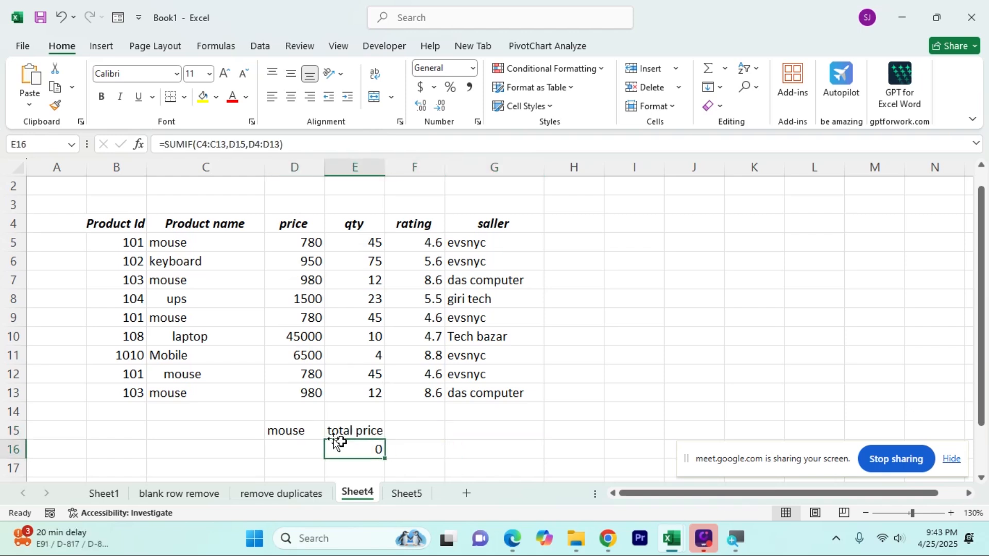
click(304, 432)
click(375, 448)
click(220, 342)
click(213, 246)
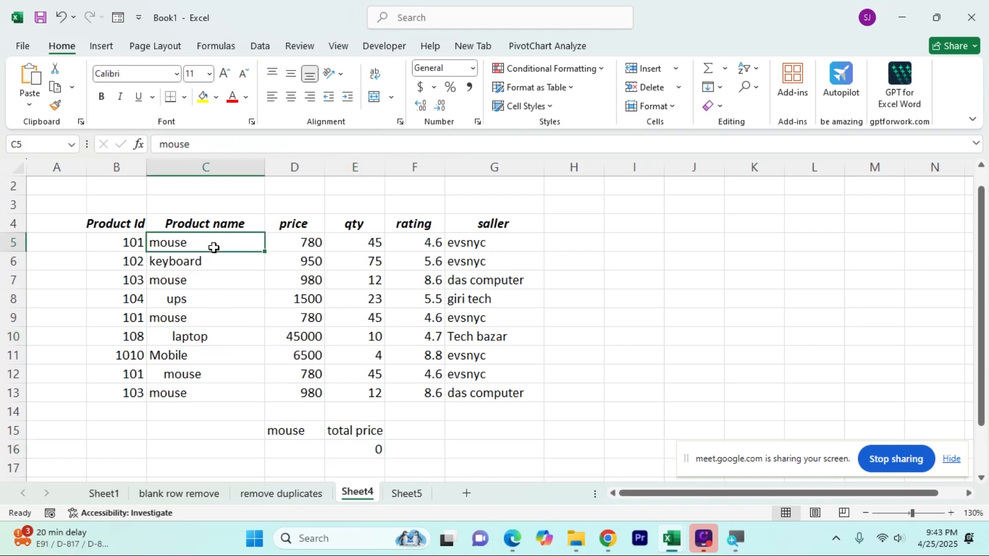
click(237, 422)
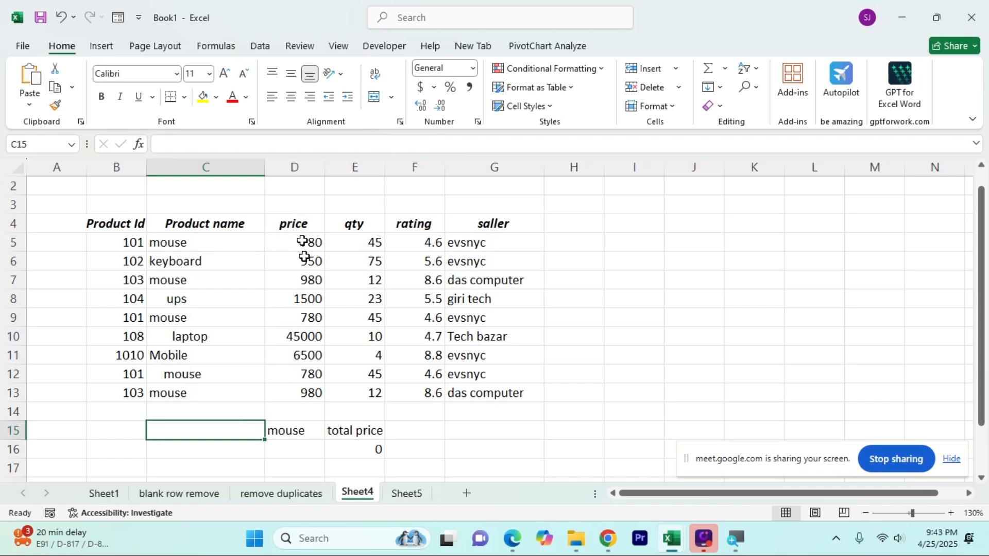
Inspect the contents of mouse cells C5, C7, C9 and C12 for extra spaces, comparing them with the criterion in D15
double_click(227, 241)
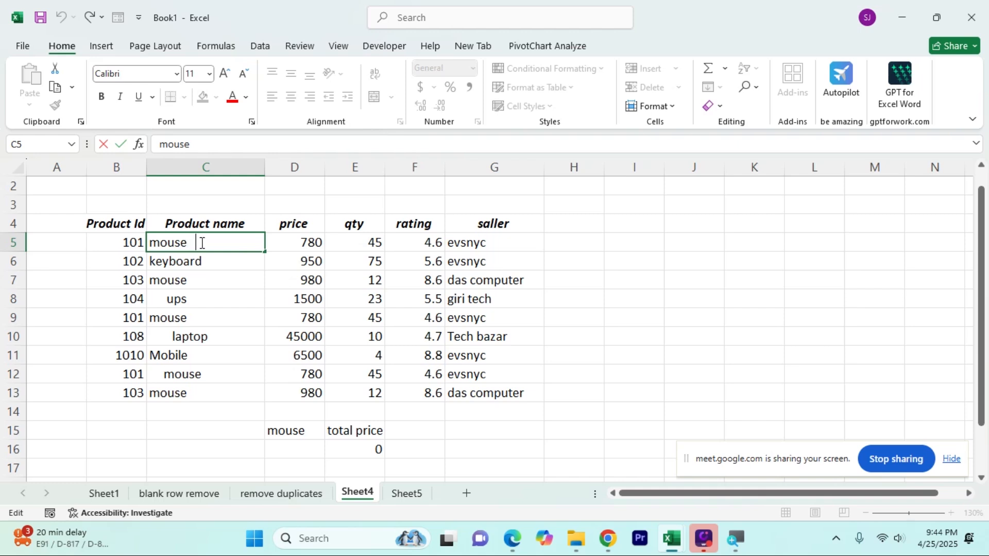
double_click(204, 279)
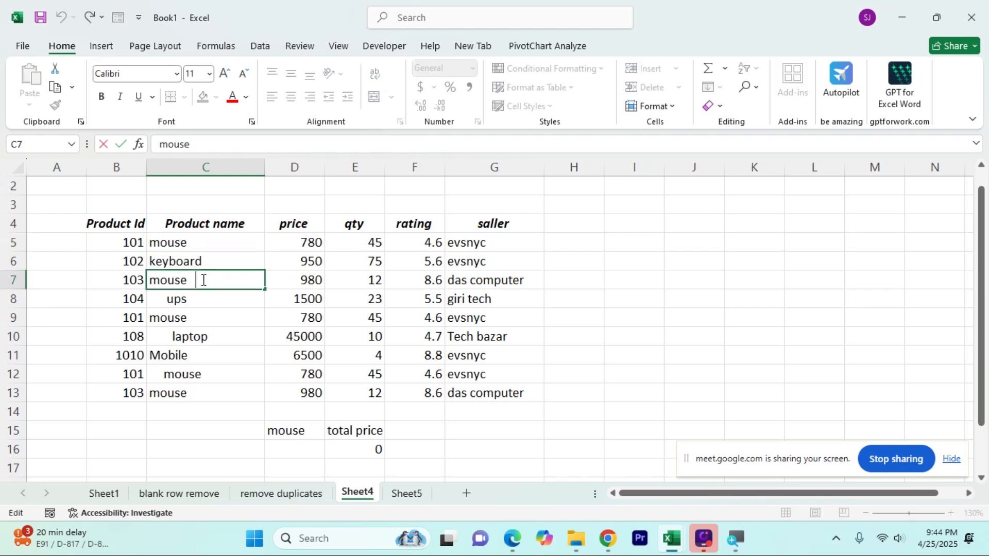
double_click(206, 319)
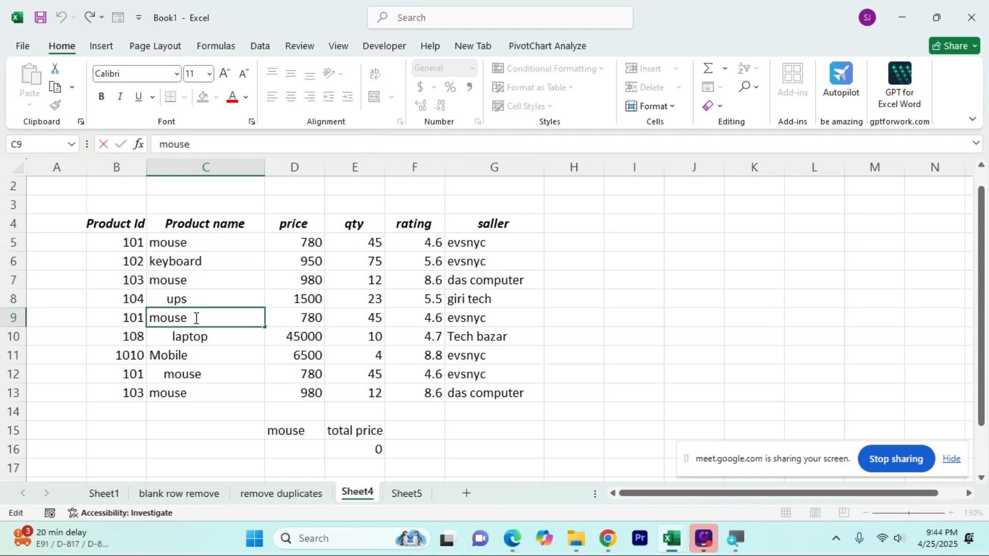
double_click(190, 374)
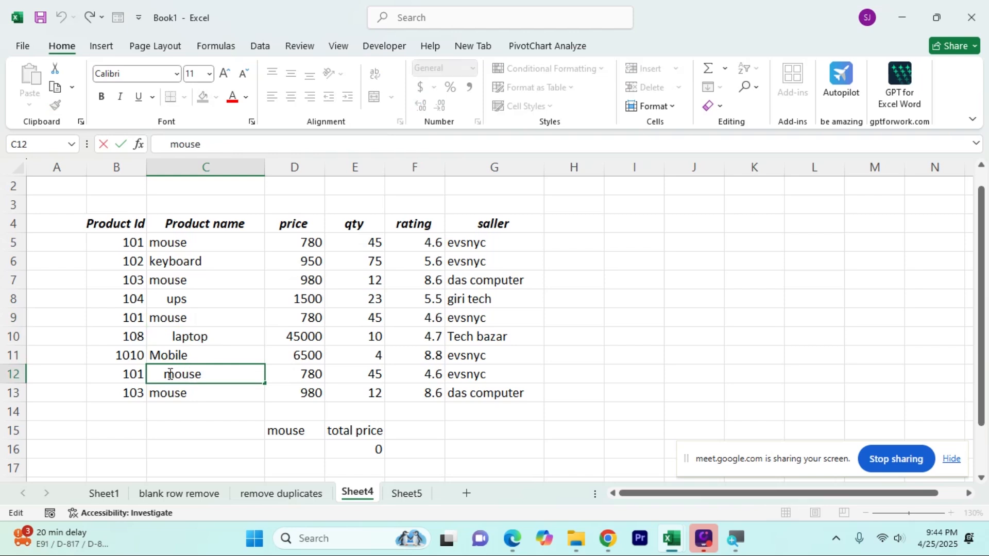
click(301, 431)
double_click(301, 431)
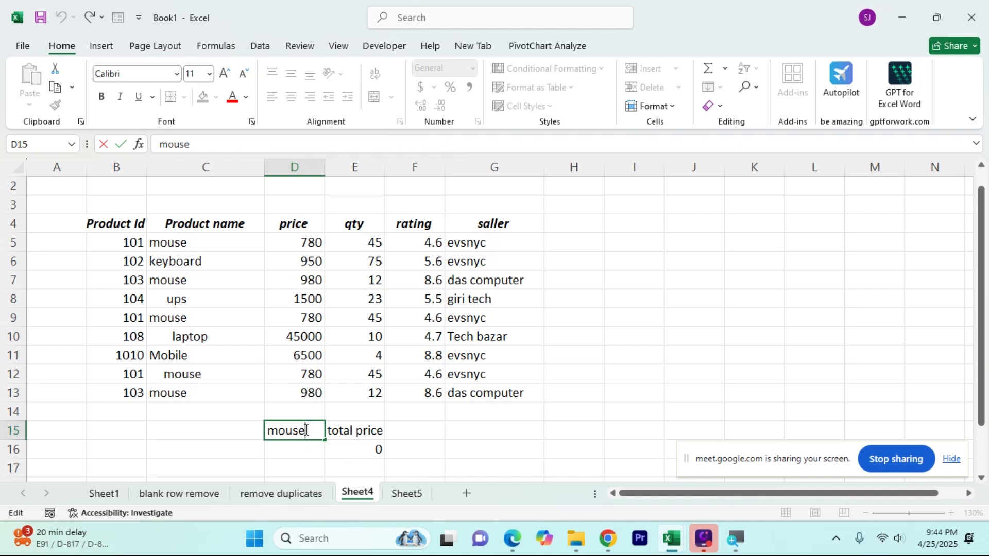
click(309, 458)
double_click(310, 431)
double_click(216, 242)
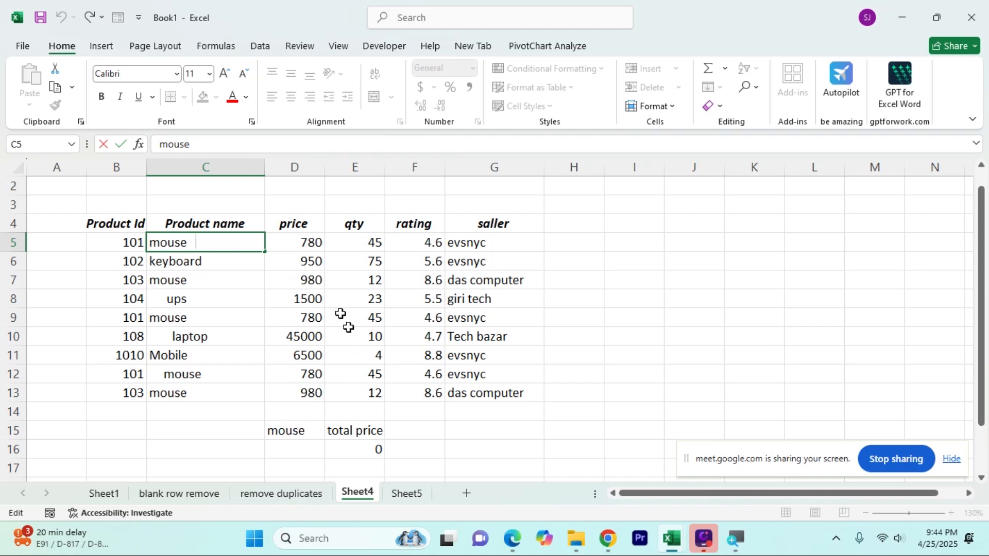
click(538, 425)
Insert a new column before the price column and give it the heading "lenth" in D4
click(312, 168)
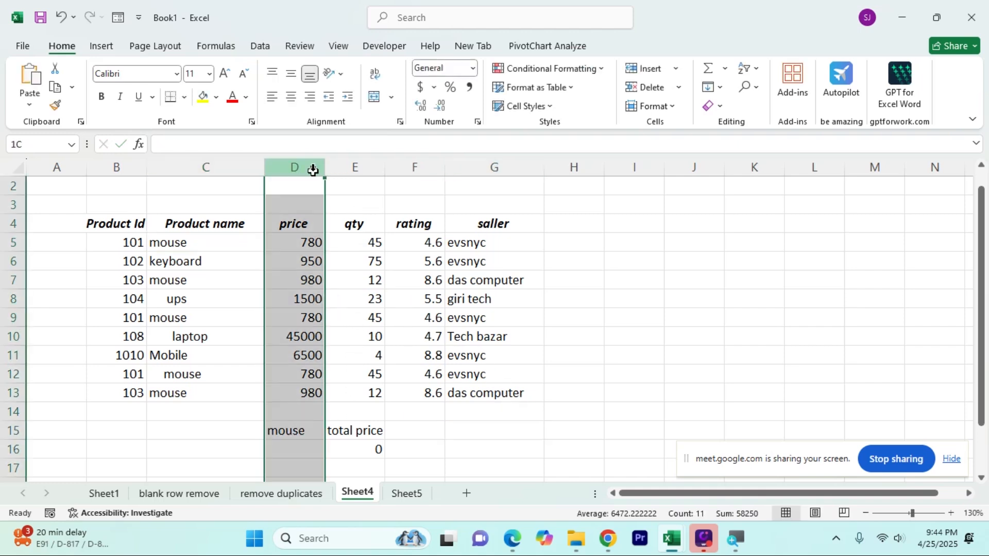
right_click(313, 170)
click(374, 316)
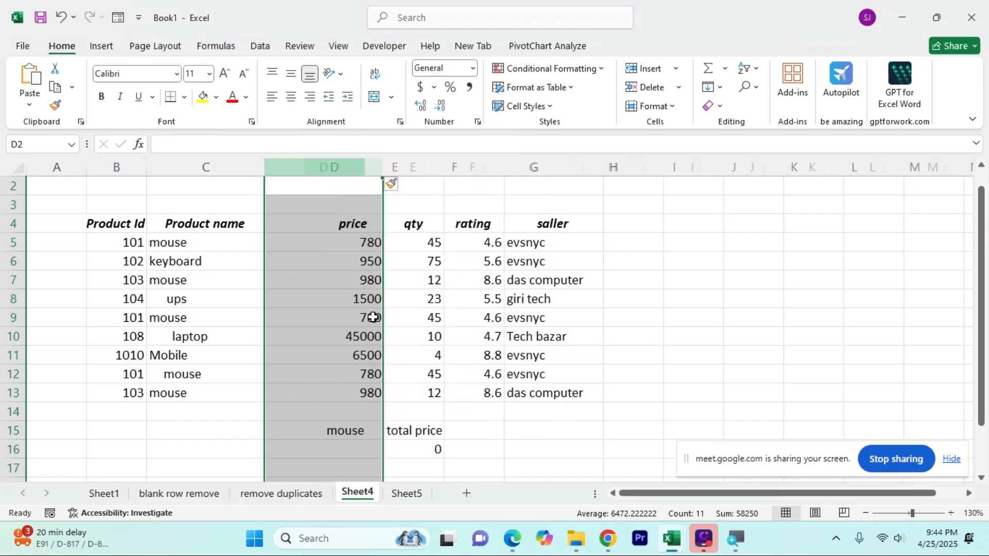
click(321, 214)
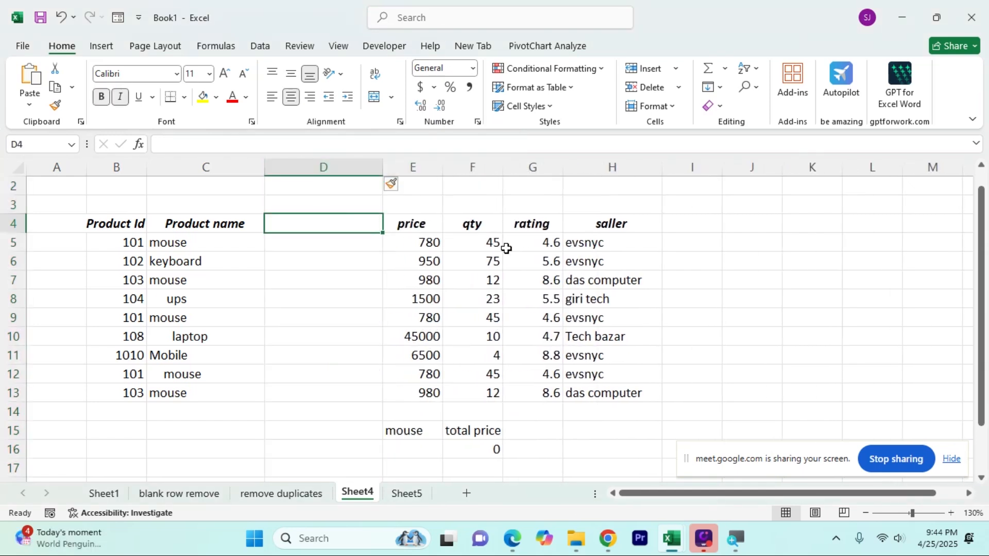
text(lenth)
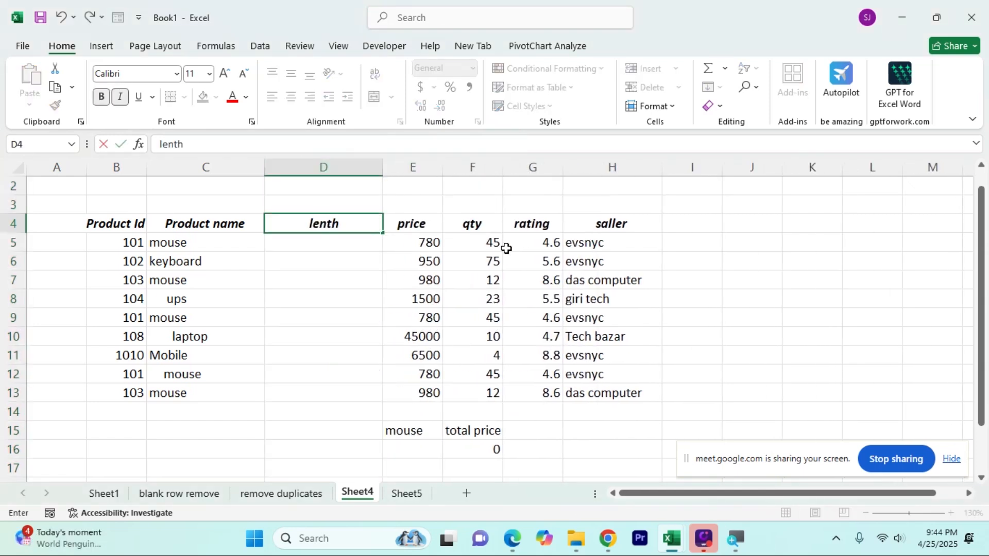
click(320, 247)
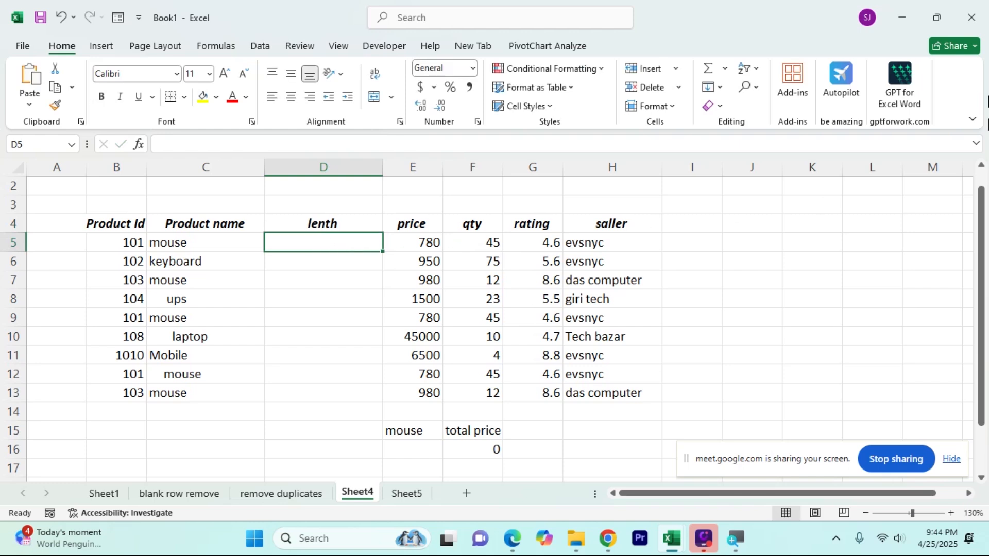
Enter =LEN(C5) in D5 to count the characters of the first product name, and check the formula
click(200, 240)
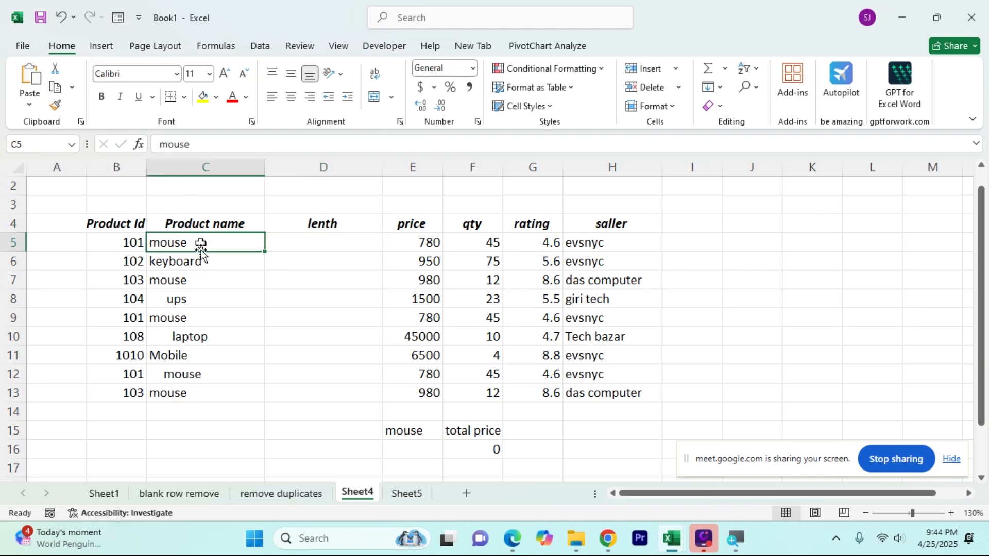
click(329, 241)
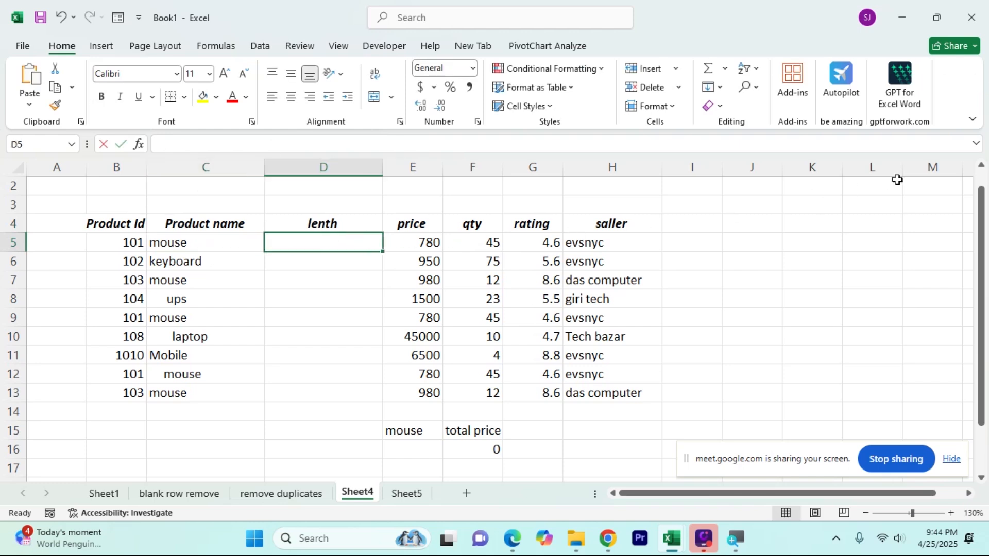
text(=len)
key(Tab)
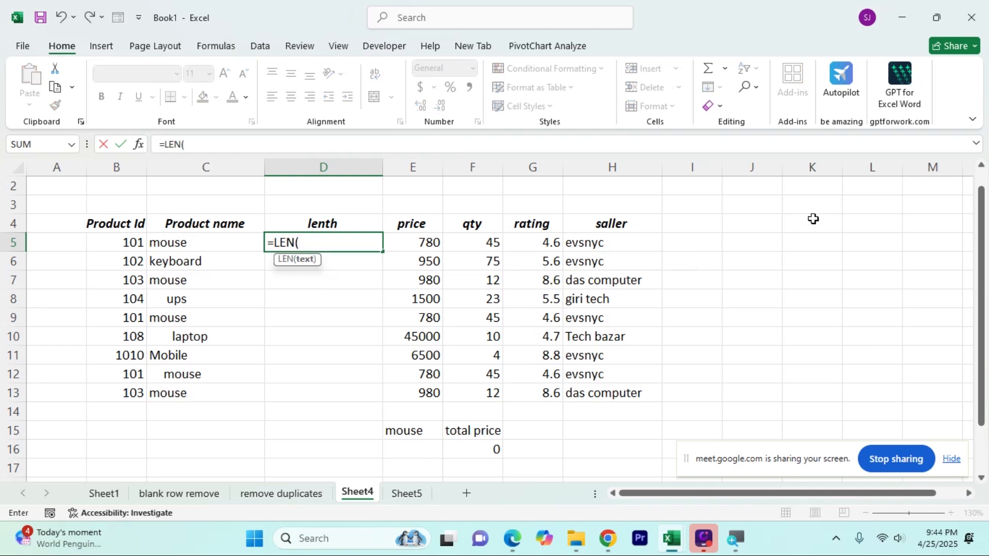
click(220, 237)
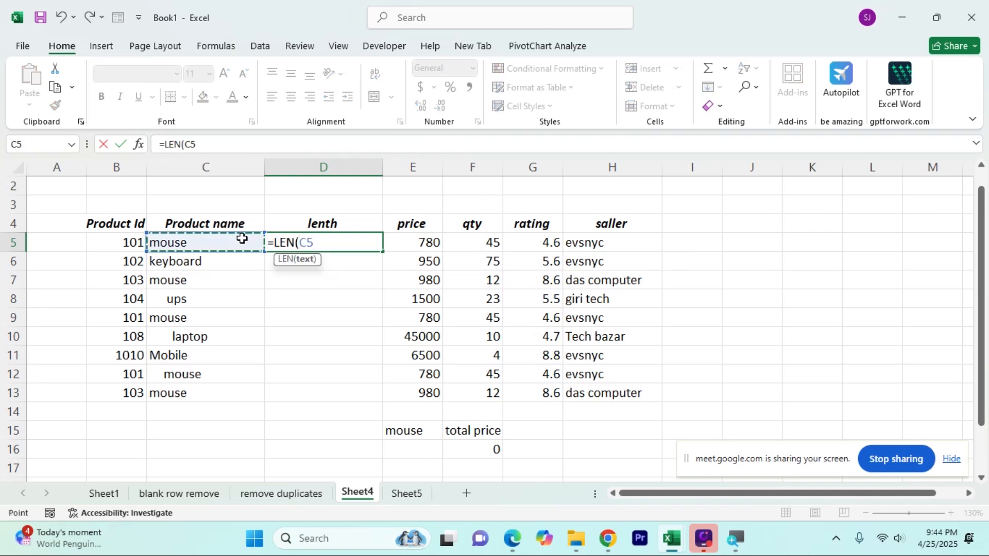
text())
key(Return)
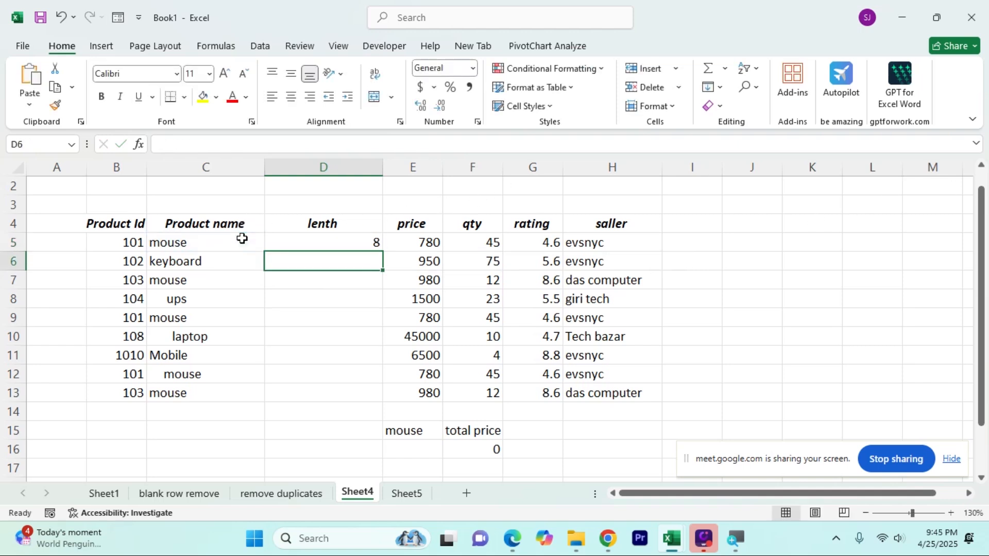
click(365, 247)
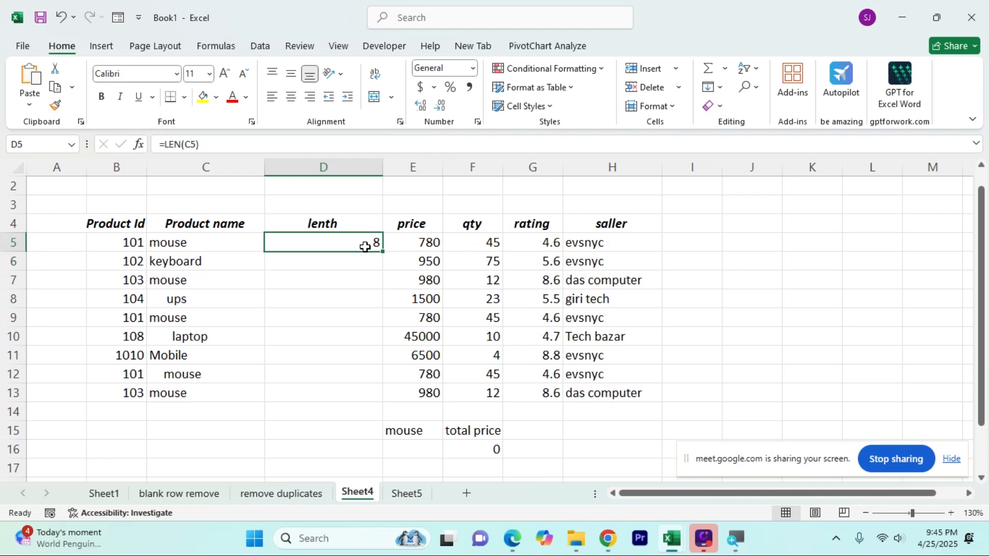
Check the trailing spaces in C5 and fill its LEN formula from D5 down through D13
click(198, 247)
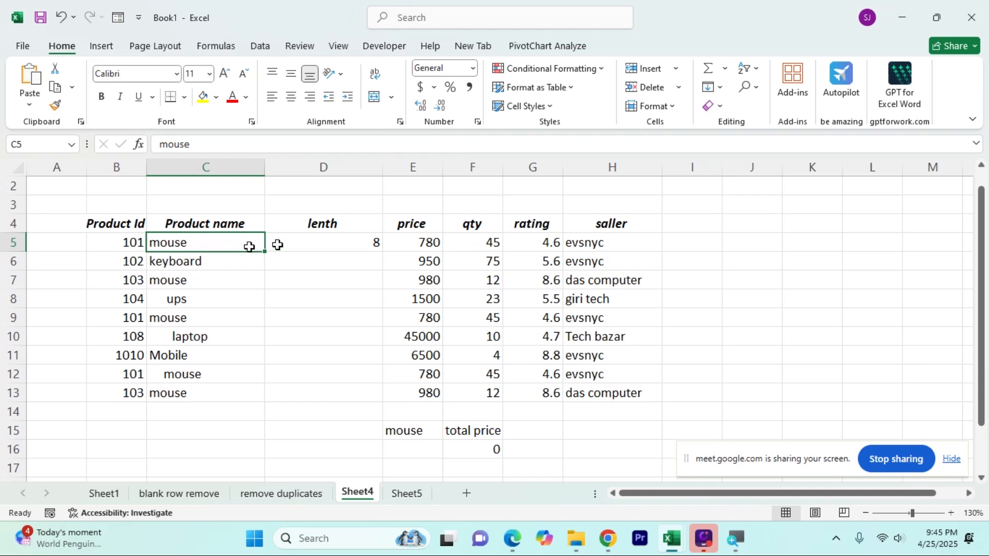
click(327, 241)
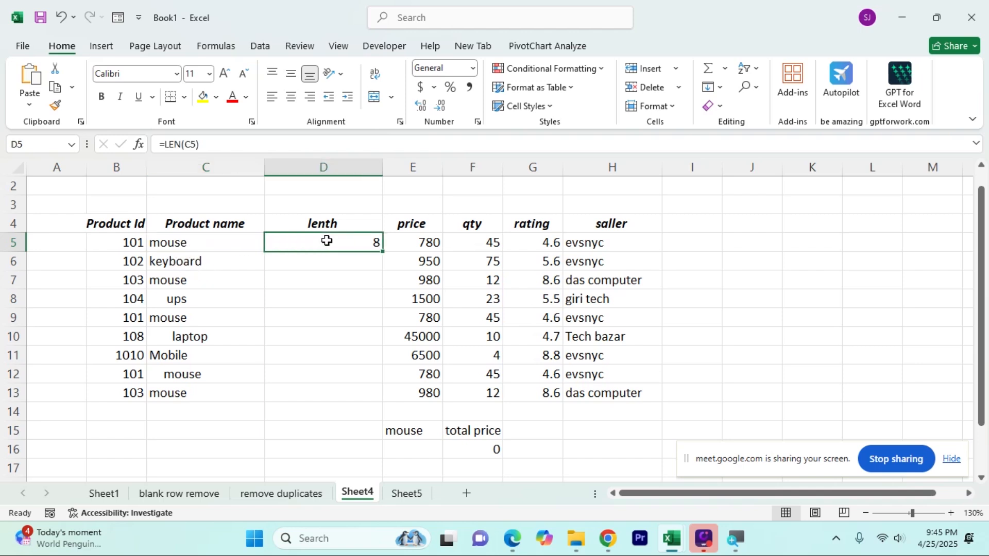
double_click(215, 242)
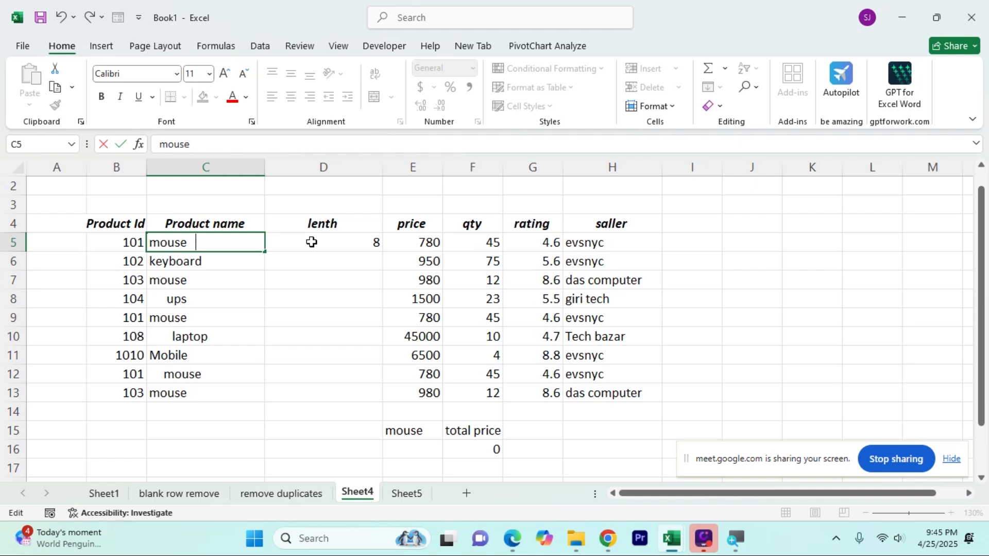
click(343, 241)
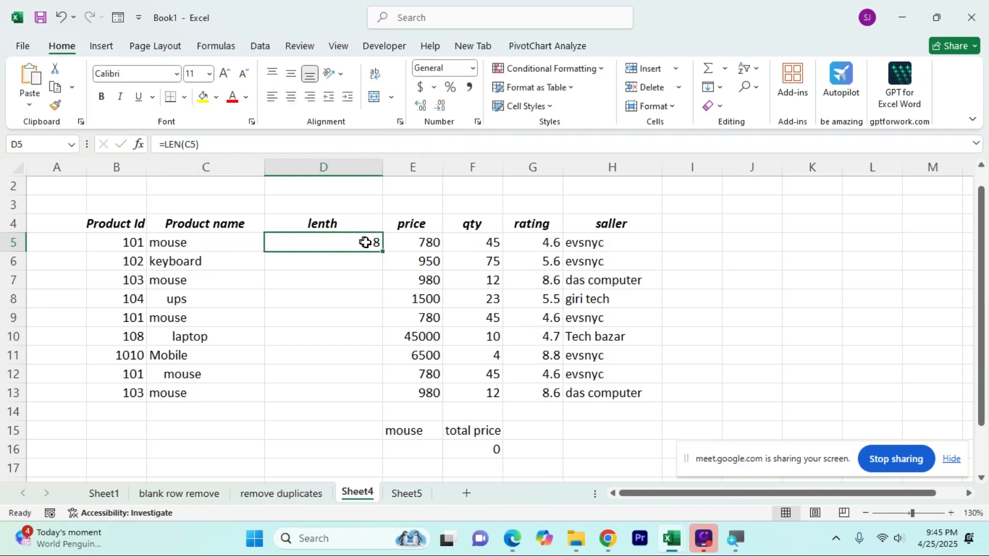
drag(384, 253, 363, 399)
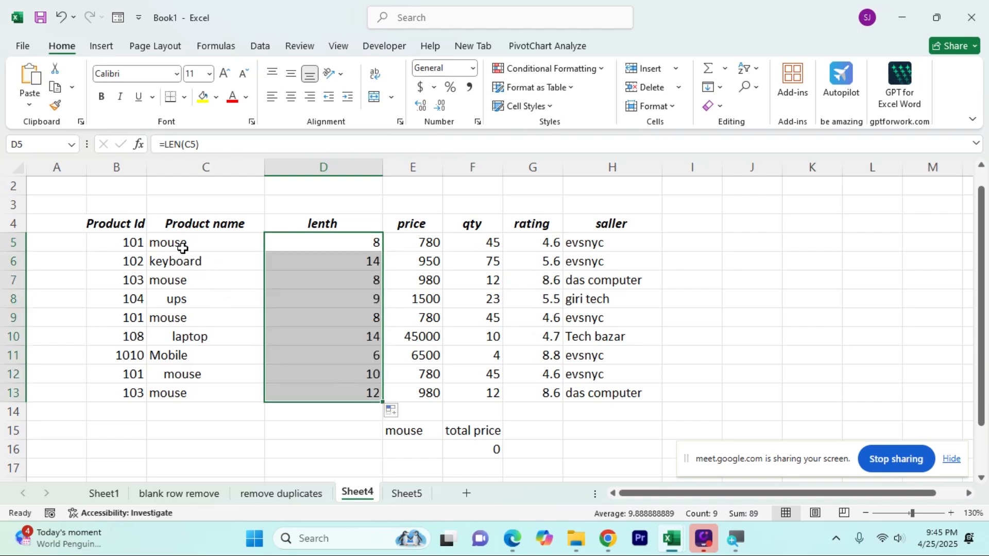
Bold the product name and length cells of the mouse entries in rows 5, 7, 9 and 12
drag(186, 246, 336, 242)
key(ctrl+b)
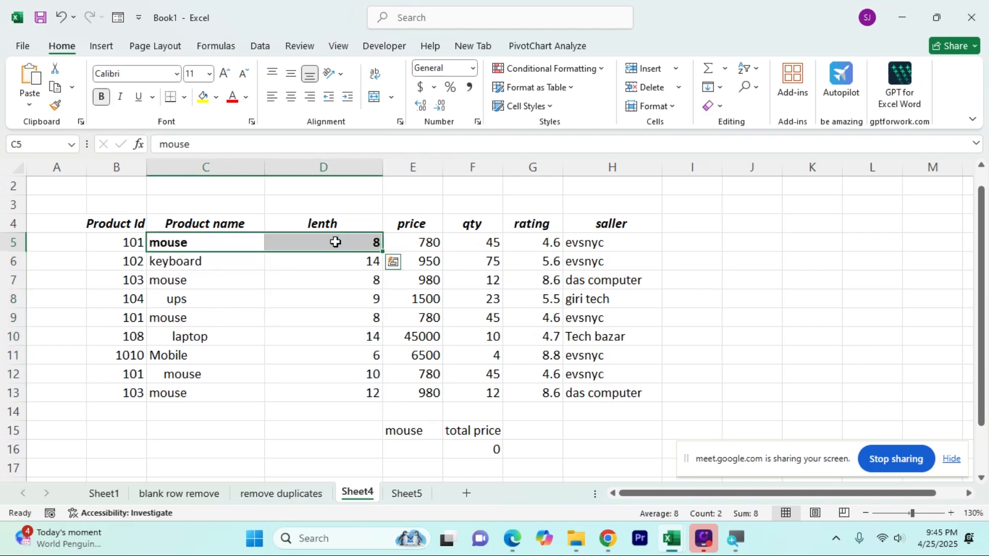
drag(188, 281, 326, 280)
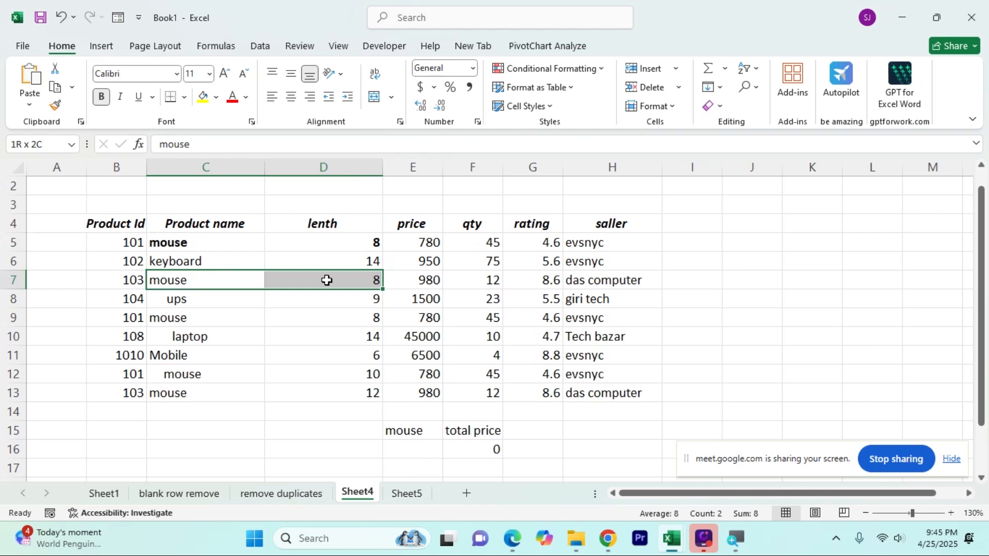
key(ctrl+b)
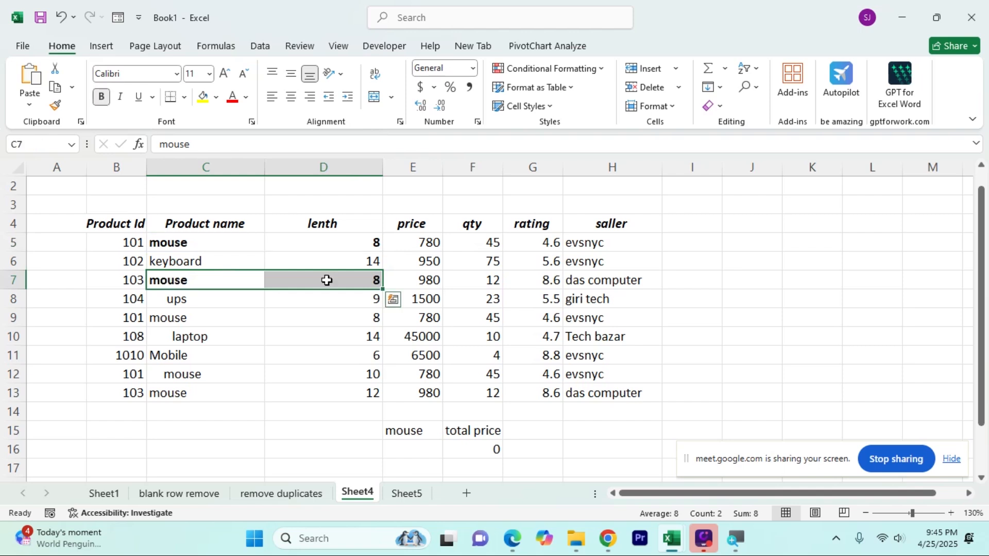
drag(193, 318, 352, 315)
key(ctrl+b)
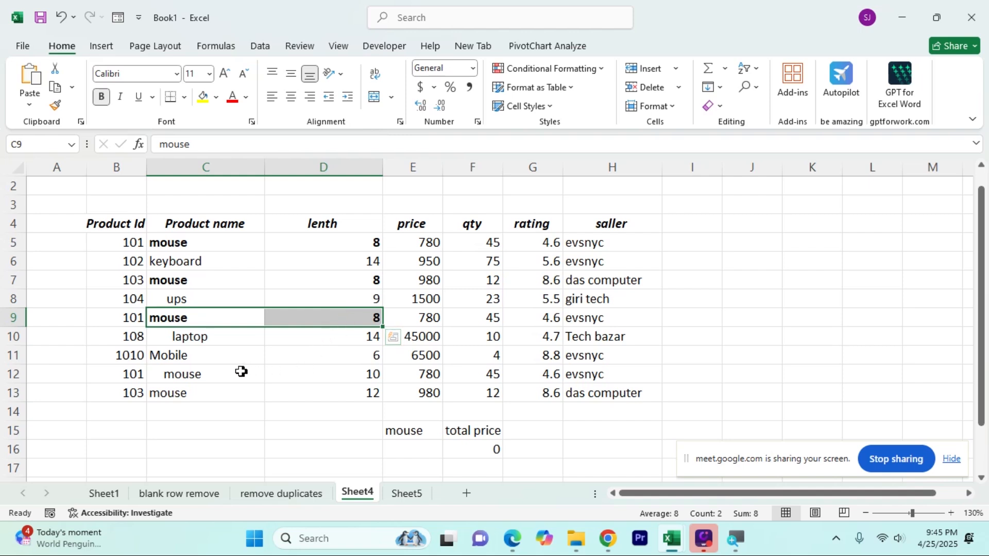
drag(241, 371, 344, 375)
key(ctrl+b)
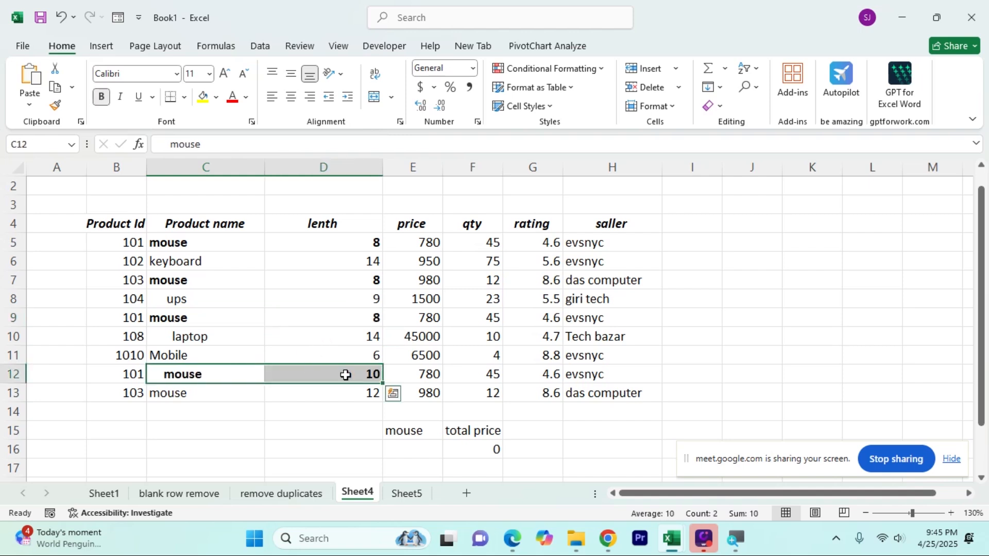
click(337, 375)
Vary the trailing spaces of two mouse names: shorten C7 to 7 characters and lengthen C9 to 15
double_click(211, 277)
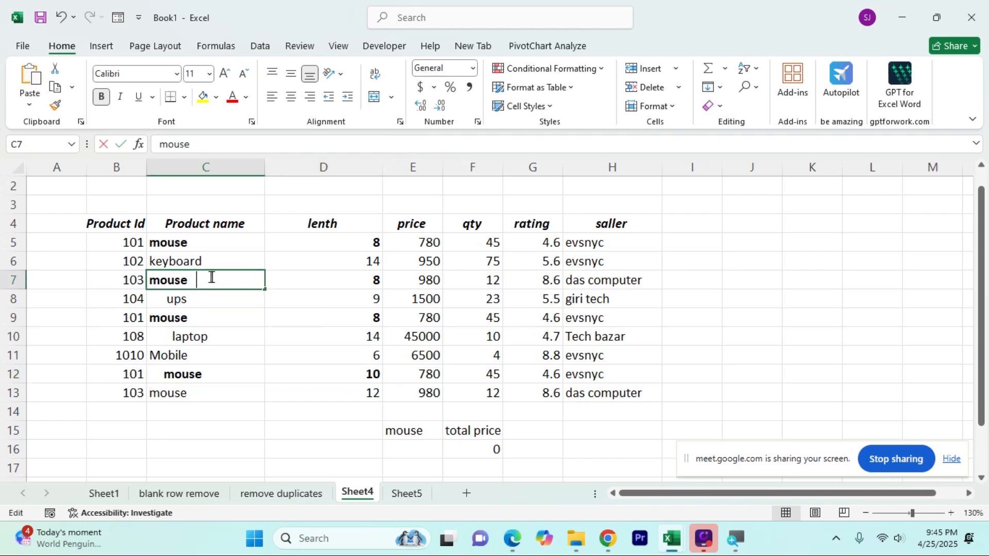
click(256, 390)
double_click(209, 322)
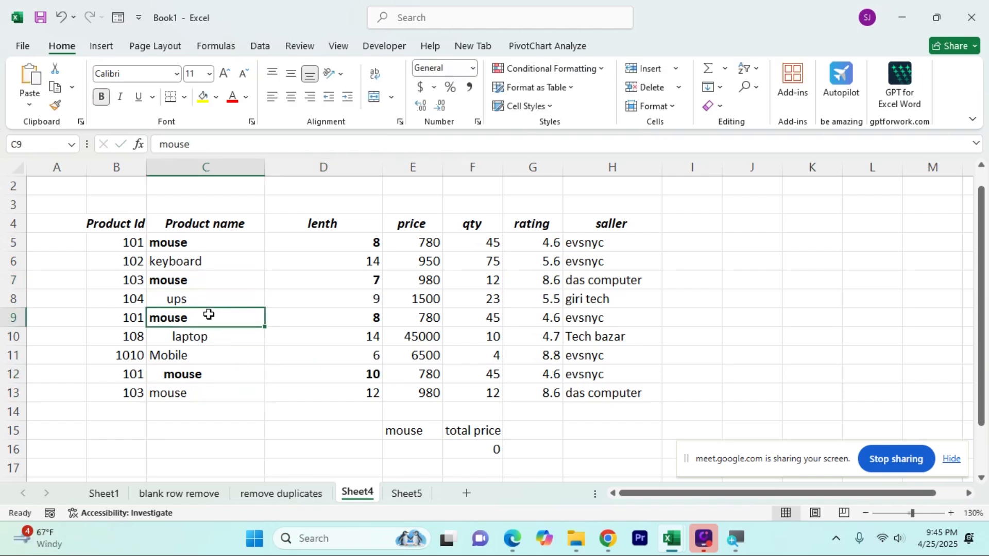
click(257, 449)
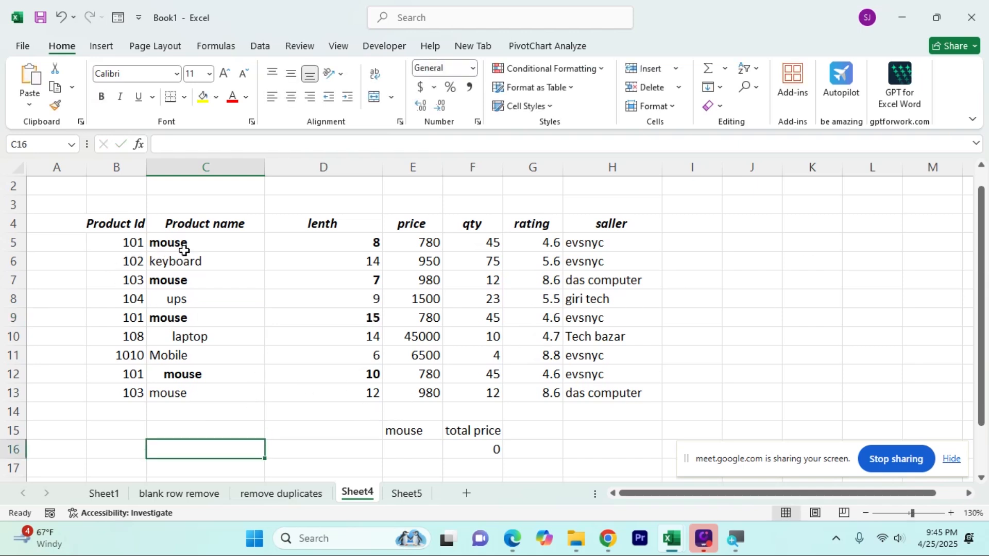
Fill the product name and length cells of the mouse entries in rows 5, 7, 9 and 12 with yellow
drag(354, 245, 354, 394)
click(375, 428)
drag(376, 242, 170, 245)
click(203, 97)
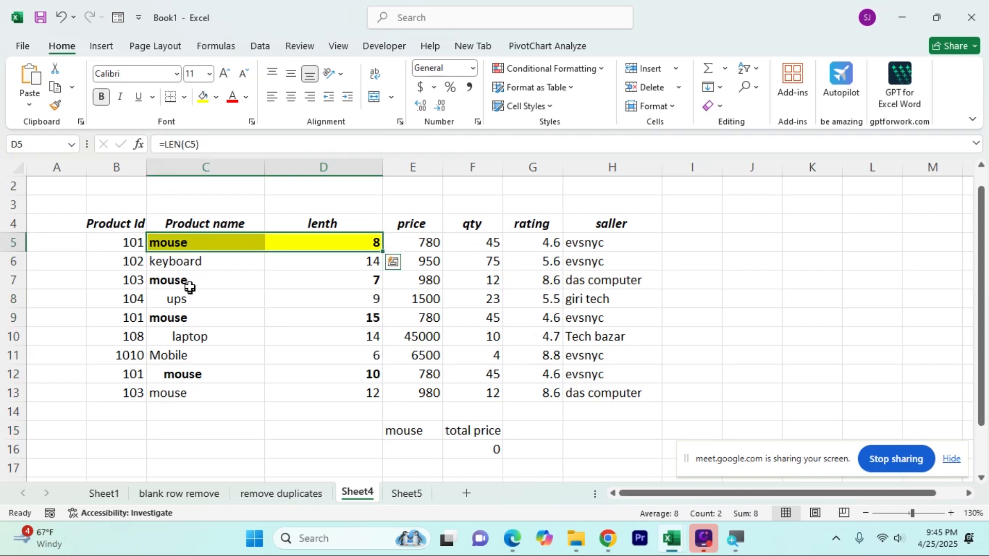
drag(189, 282, 305, 281)
click(203, 97)
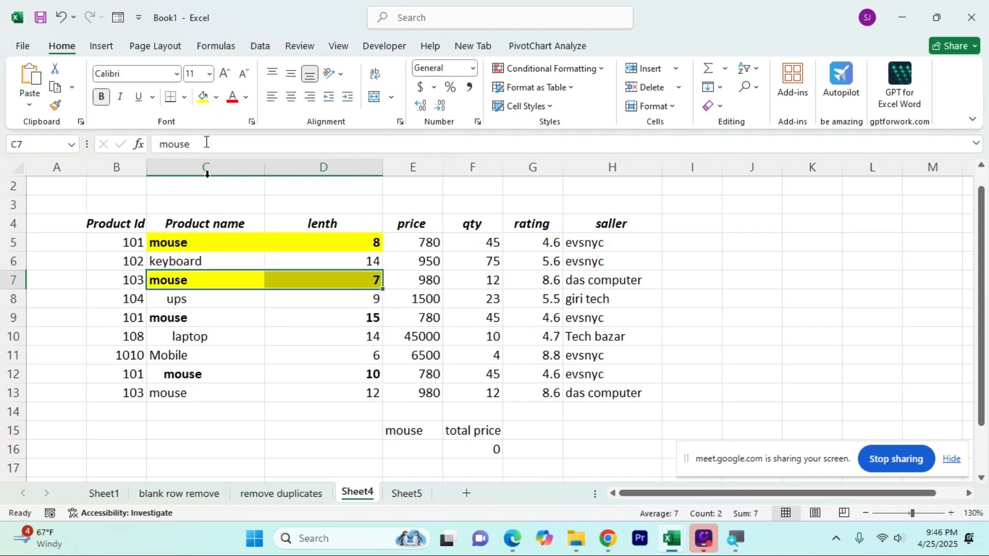
drag(211, 318, 319, 318)
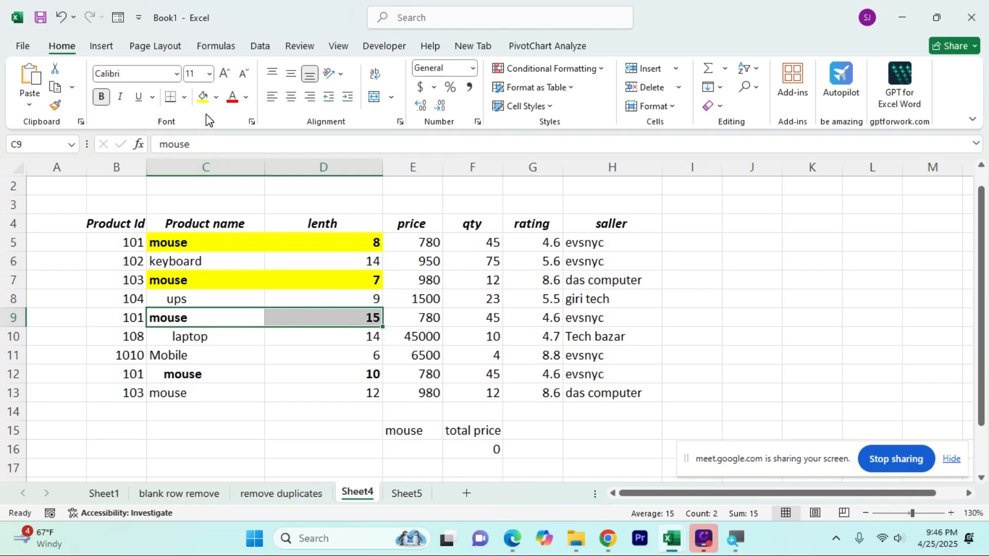
click(203, 97)
drag(206, 375, 314, 374)
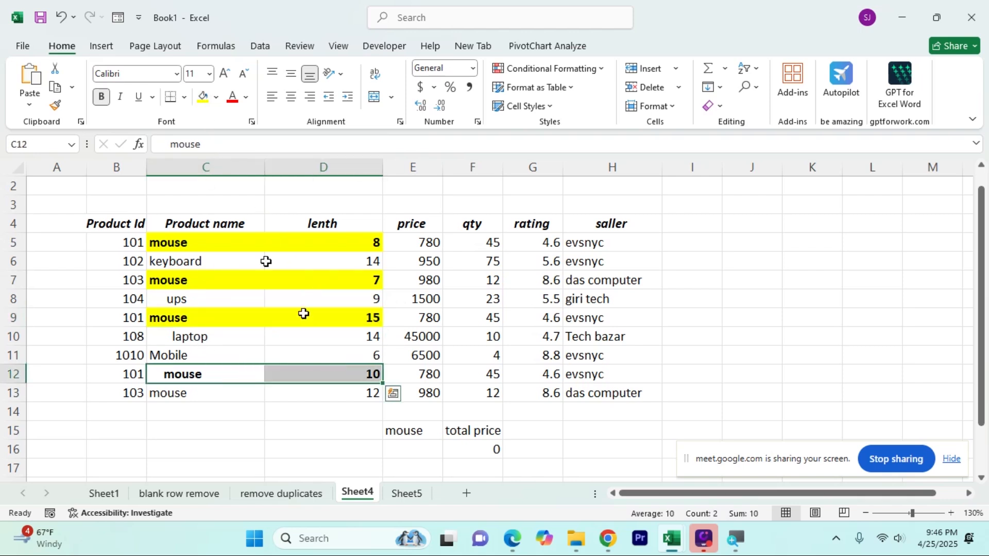
click(203, 97)
click(560, 431)
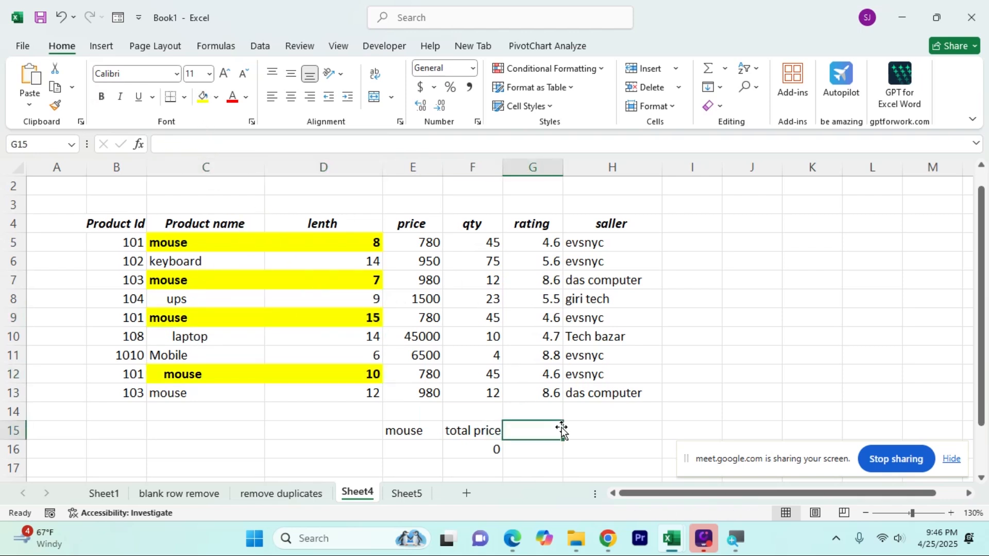
Review the LEN formulas in D5, D7, D9 and D12, the mouse criterion in E15 and the SUMIF total in F16
click(438, 443)
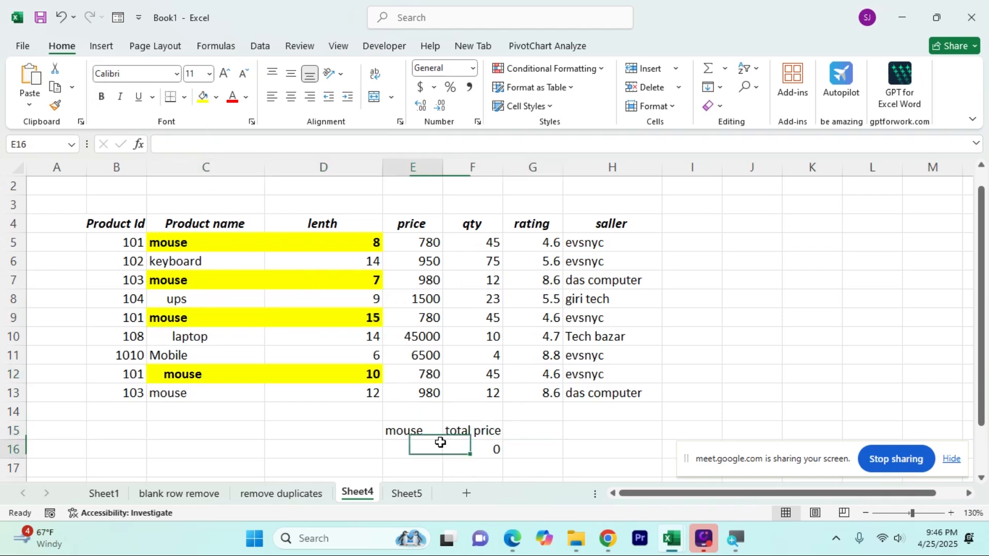
click(366, 239)
click(368, 300)
click(368, 281)
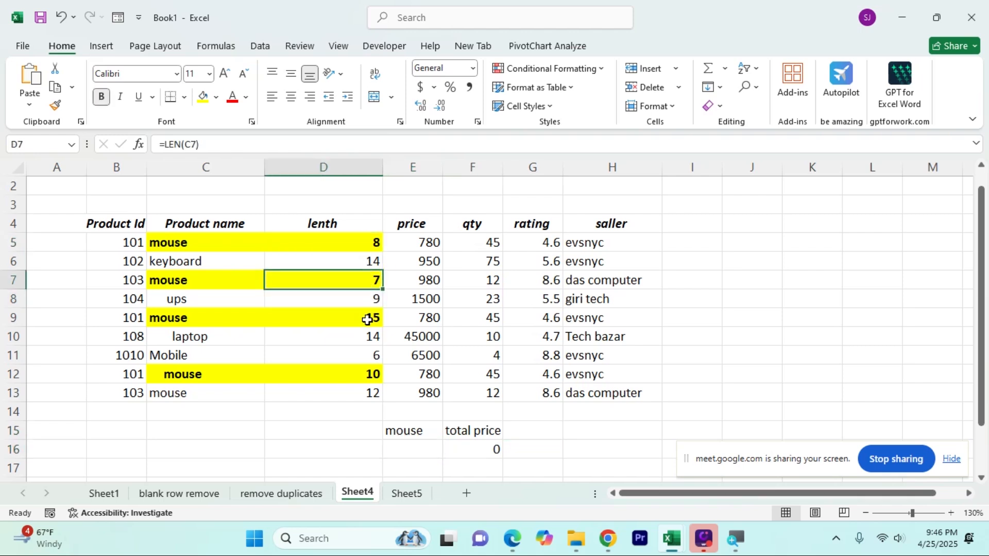
click(368, 317)
click(362, 374)
click(432, 431)
click(449, 431)
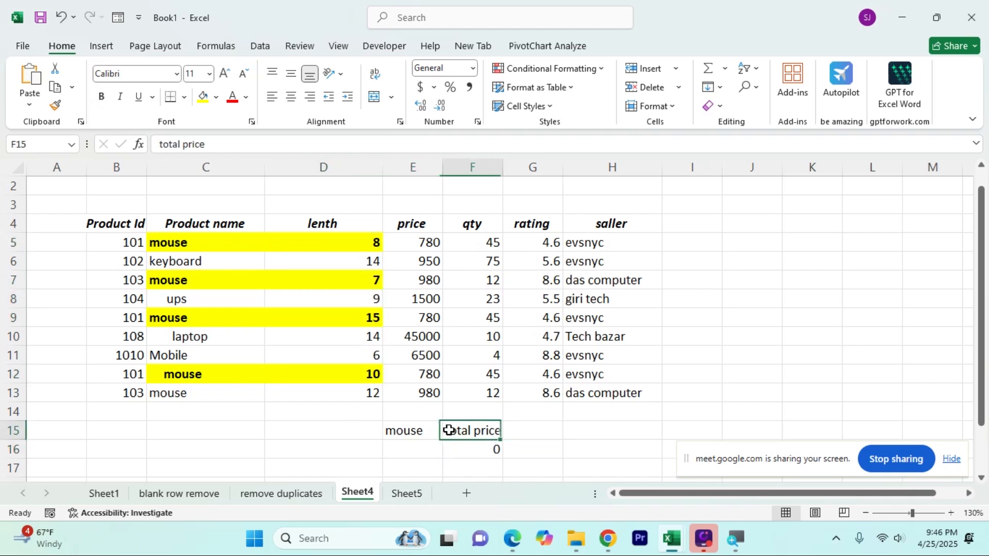
click(460, 448)
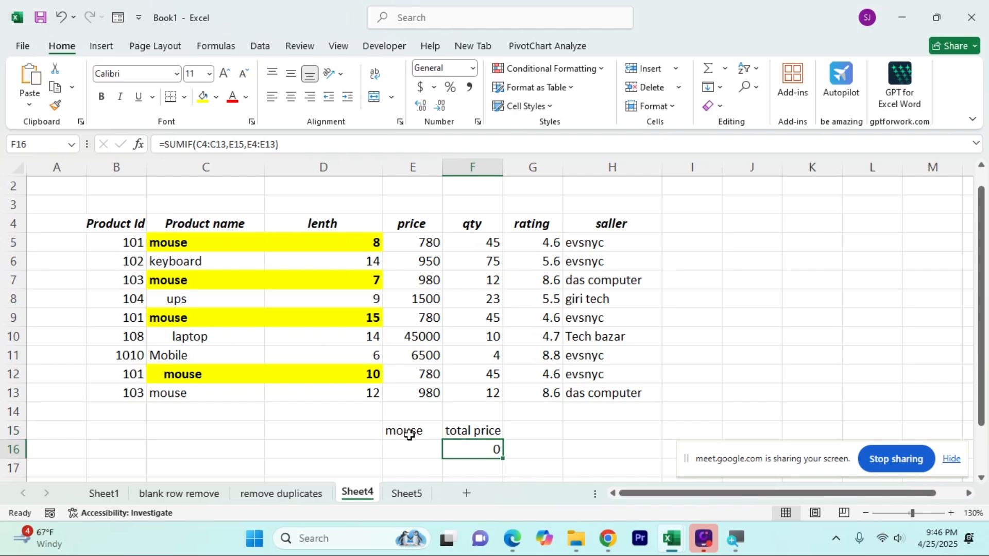
click(408, 434)
Enter =LEN(E15) in D15 to count the characters of the mouse criterion, and check the formula
click(363, 435)
text(=)
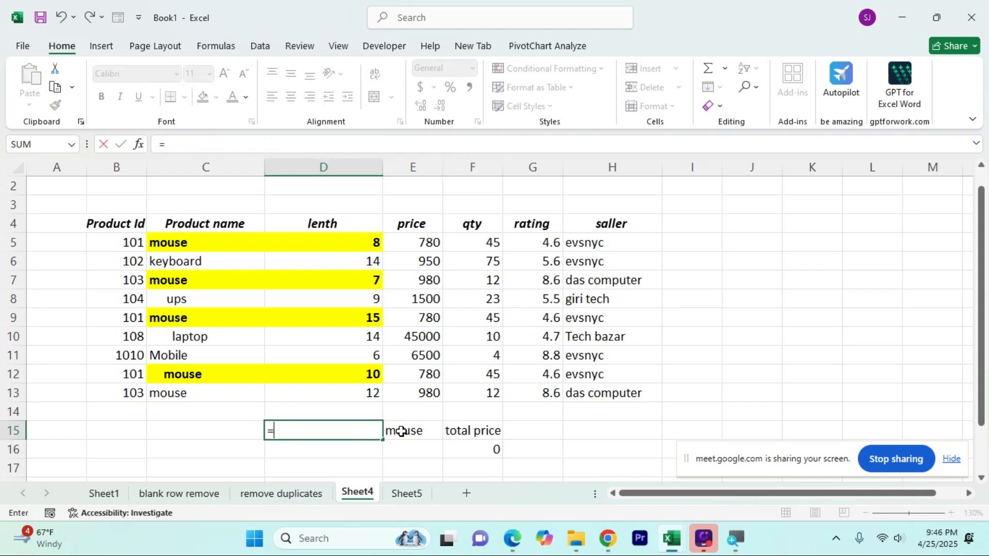
text(len)
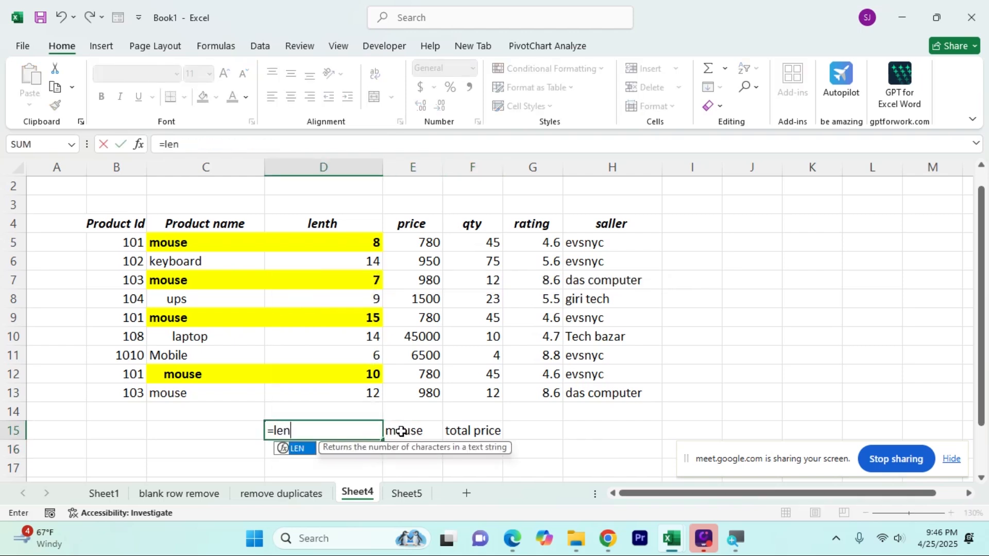
text(()
click(409, 434)
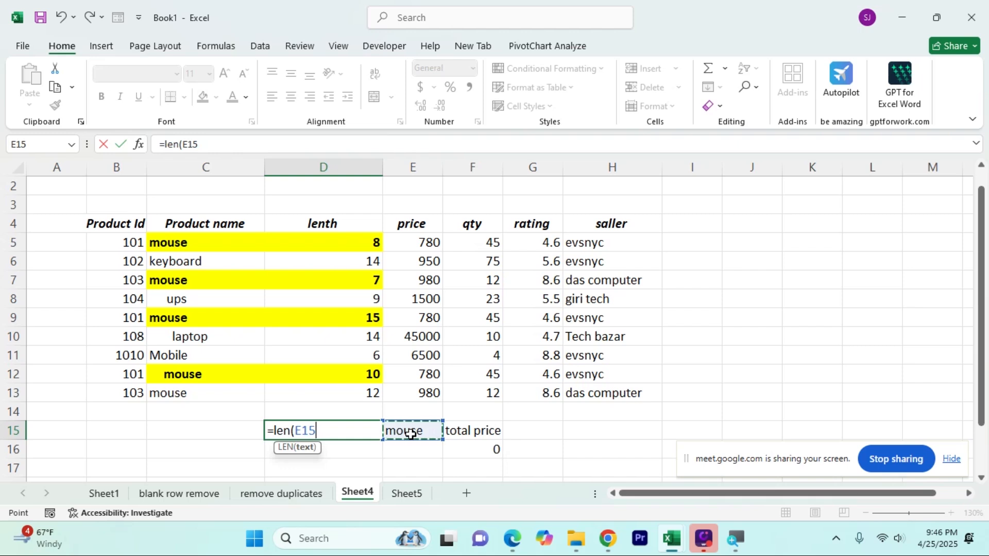
text())
key(Return)
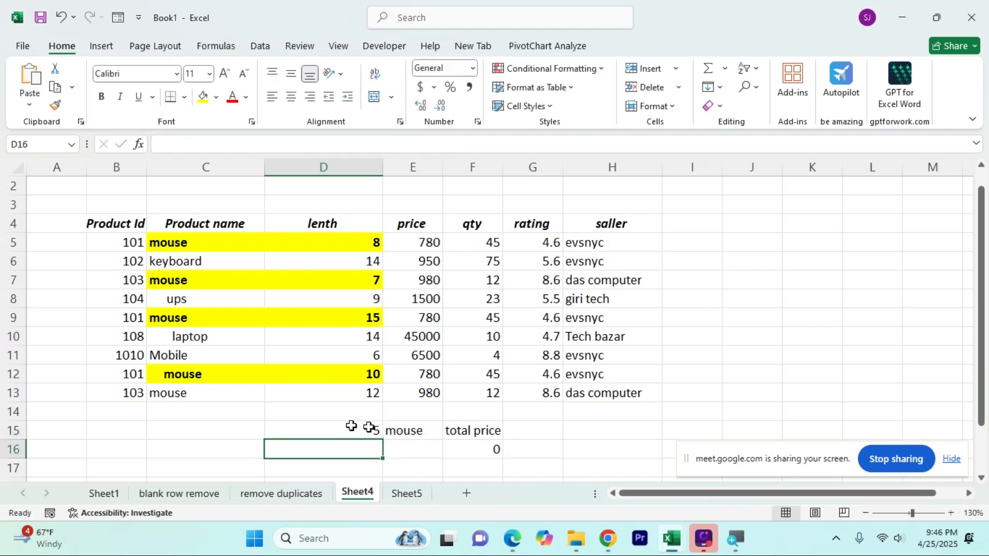
click(345, 426)
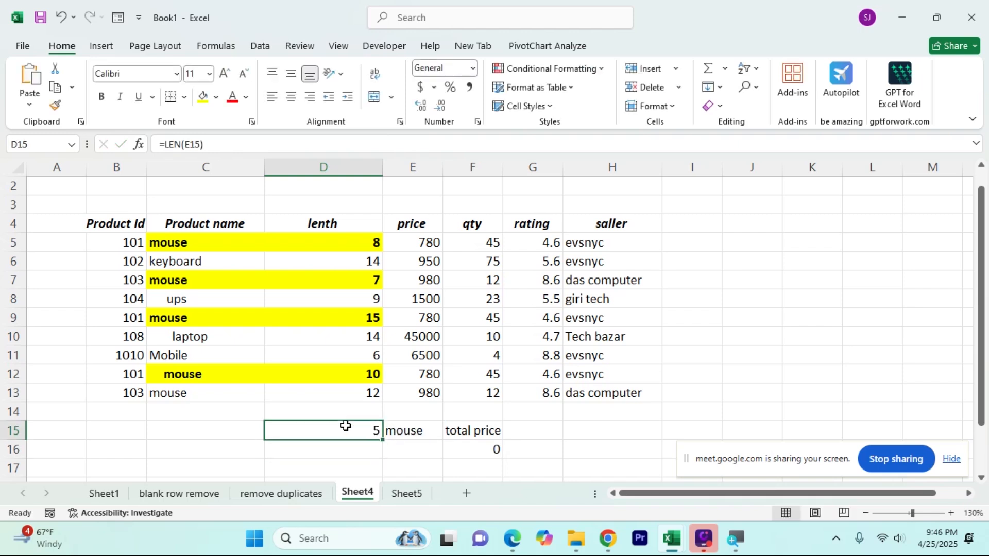
Compare the criterion's length in D15 with the lengths of the highlighted mouse entries and relate them to the total in F16
click(413, 435)
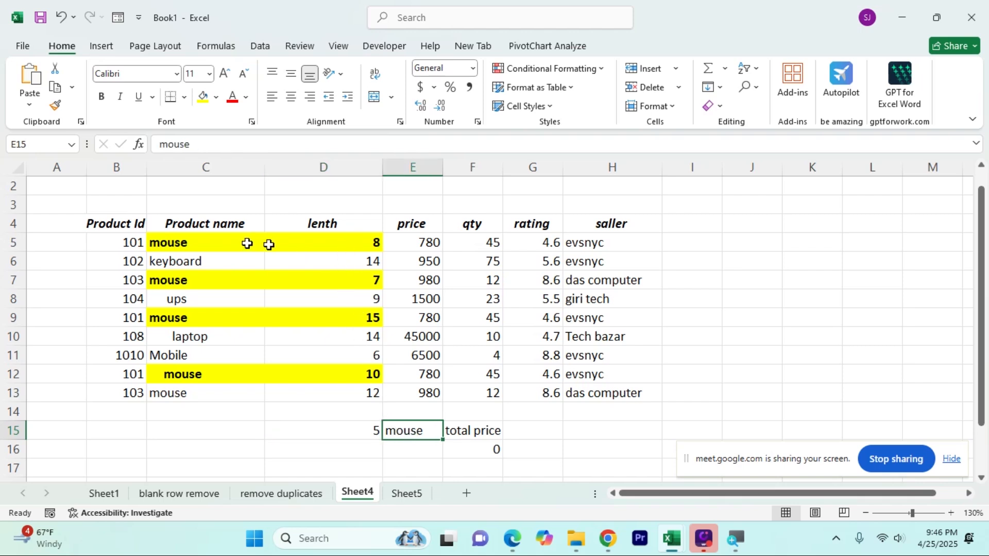
click(360, 430)
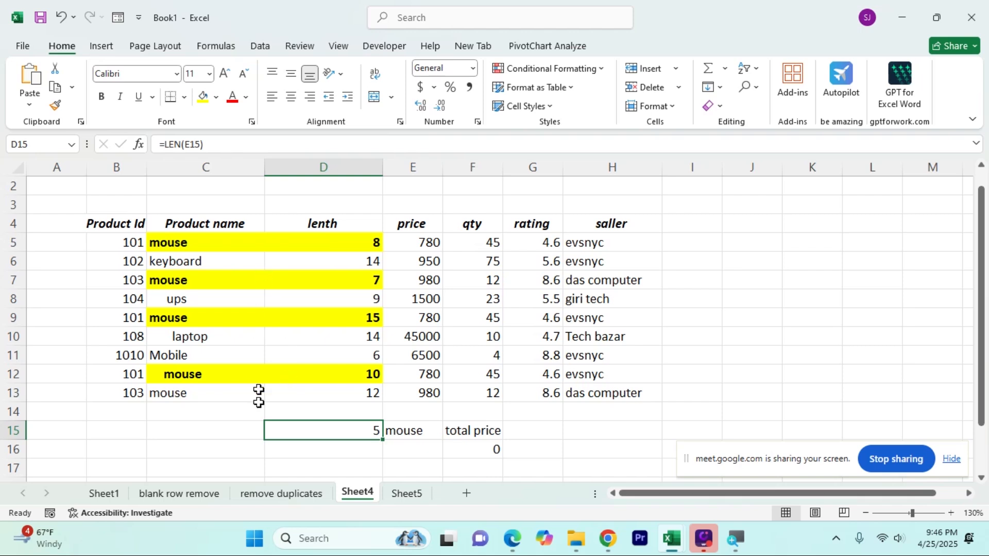
click(344, 247)
click(348, 280)
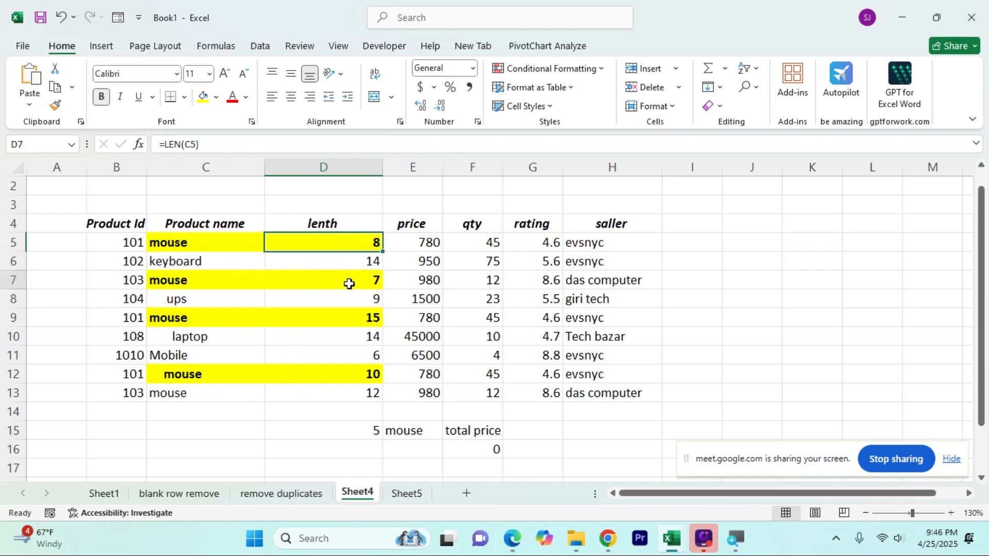
click(349, 319)
click(349, 369)
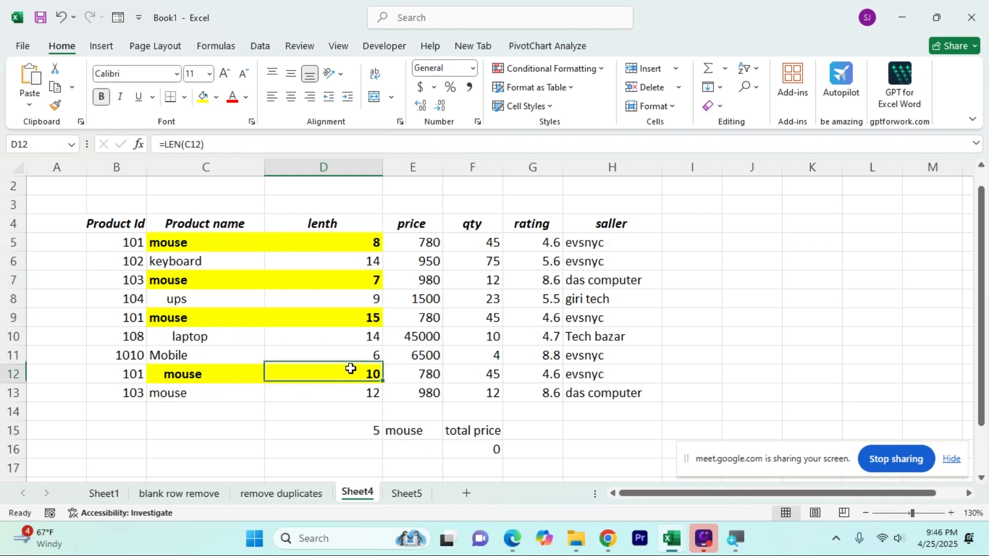
click(484, 451)
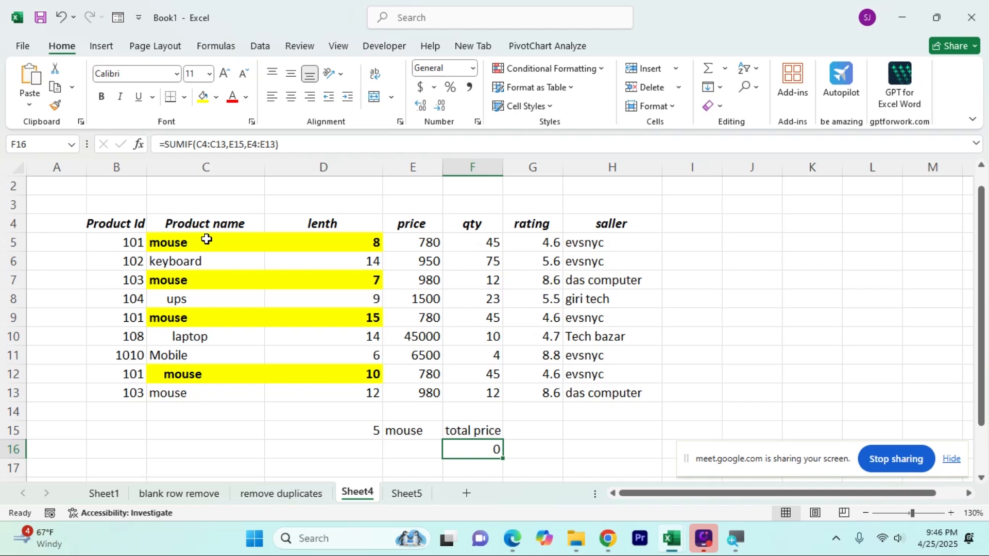
drag(400, 432, 502, 449)
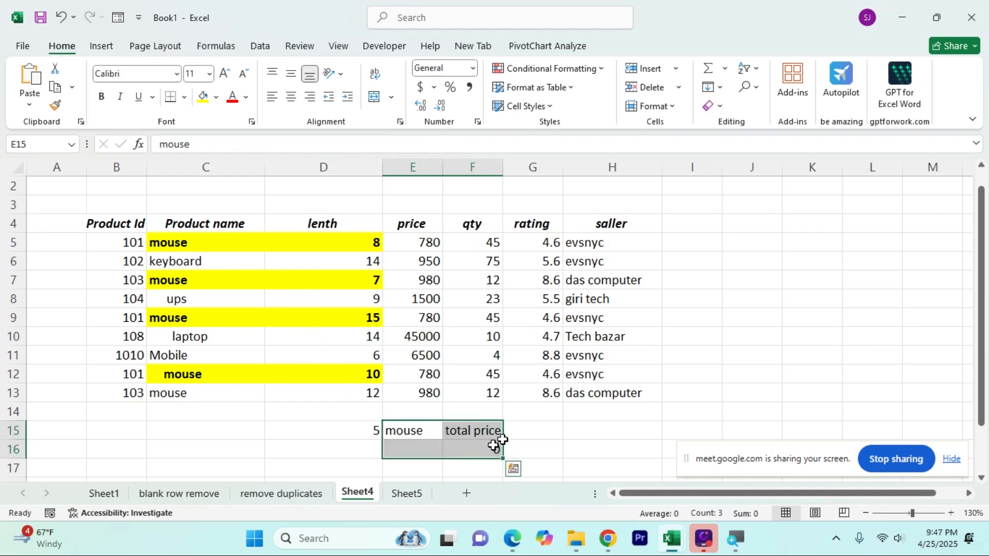
click(597, 427)
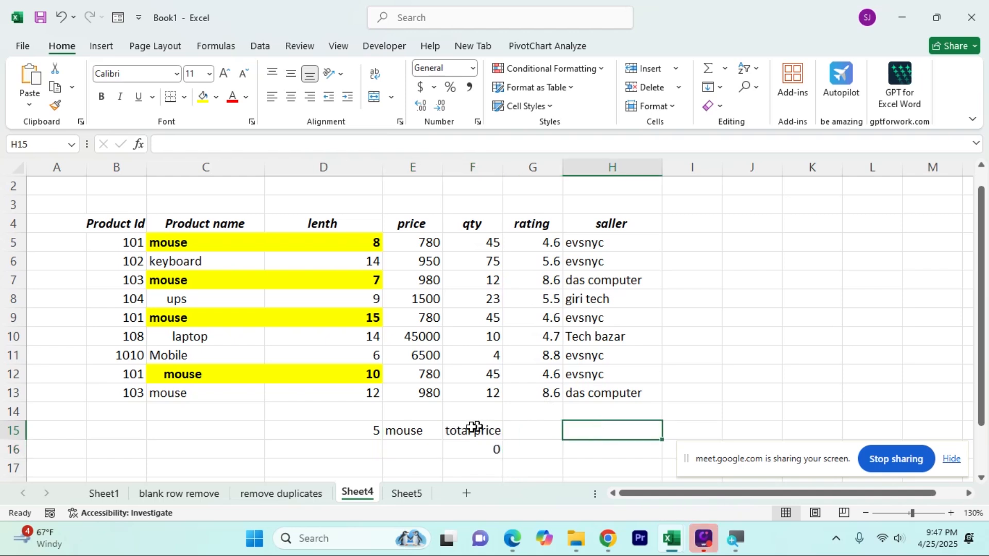
click(412, 435)
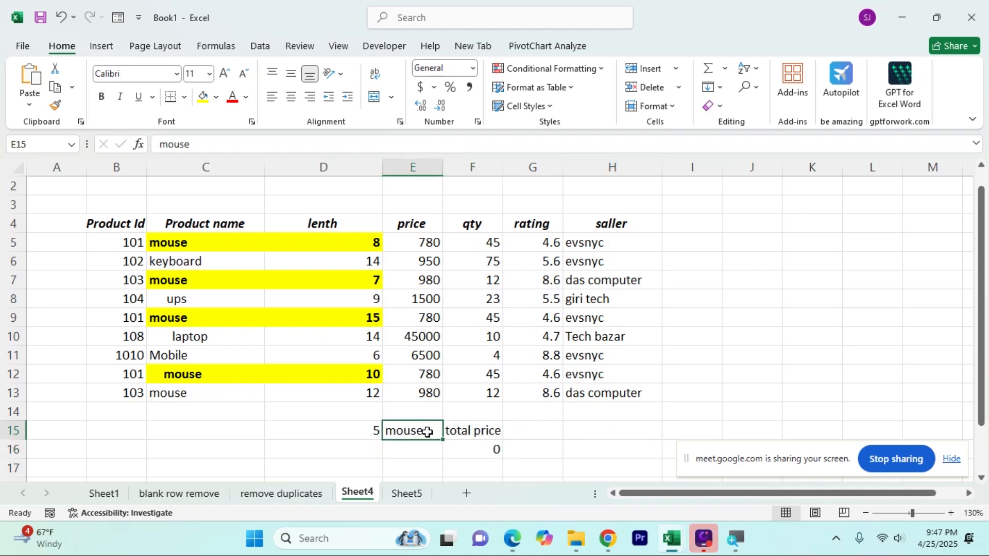
Compare the highlighted mouse entries in C5, C7, C9 and C12 and their lengths with the criterion in E15 and the total in F16
click(227, 236)
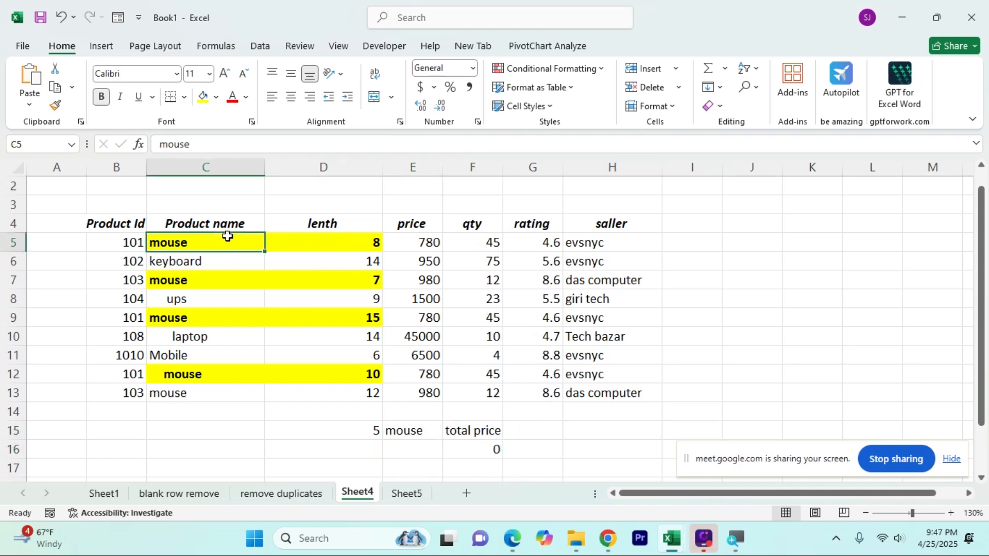
click(222, 277)
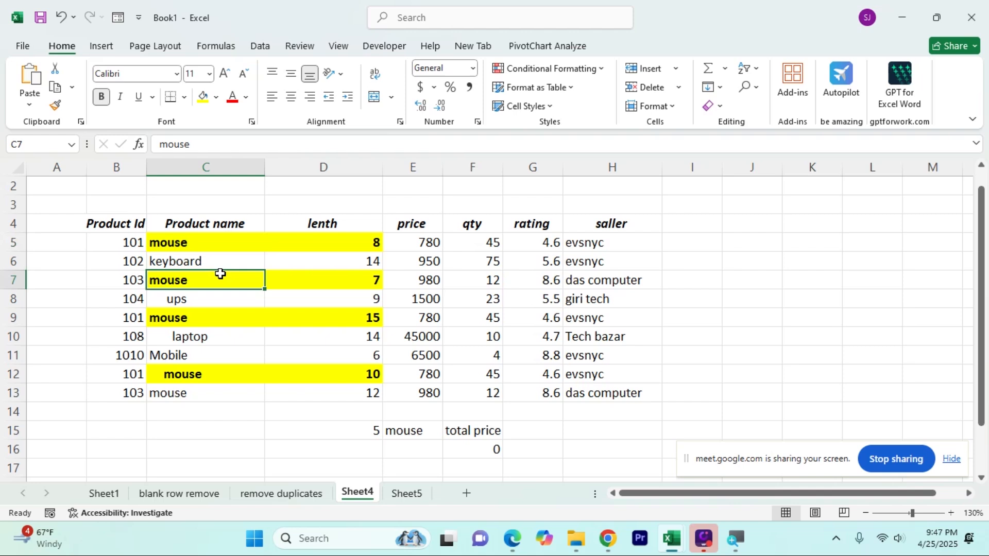
click(216, 315)
click(218, 370)
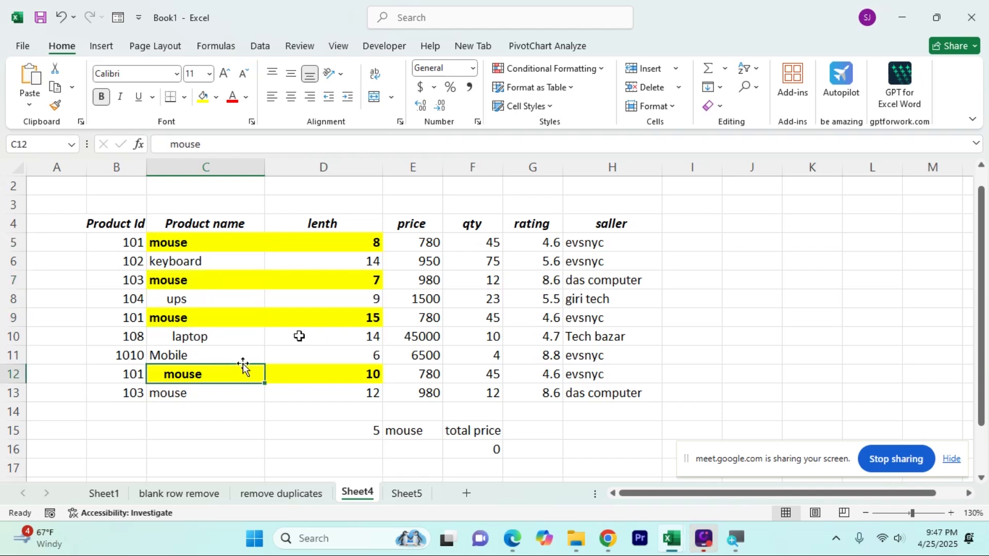
click(347, 241)
click(347, 278)
click(489, 452)
click(399, 432)
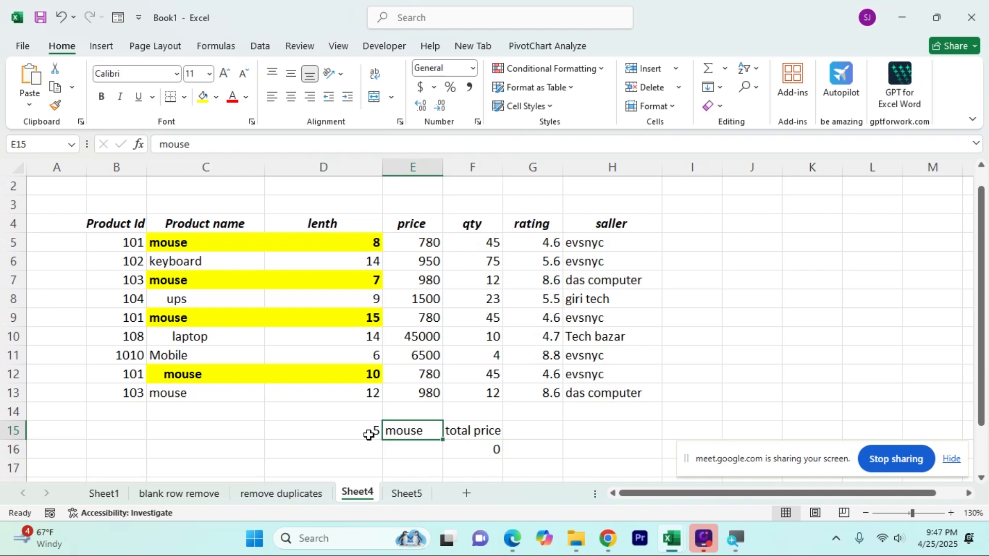
click(606, 446)
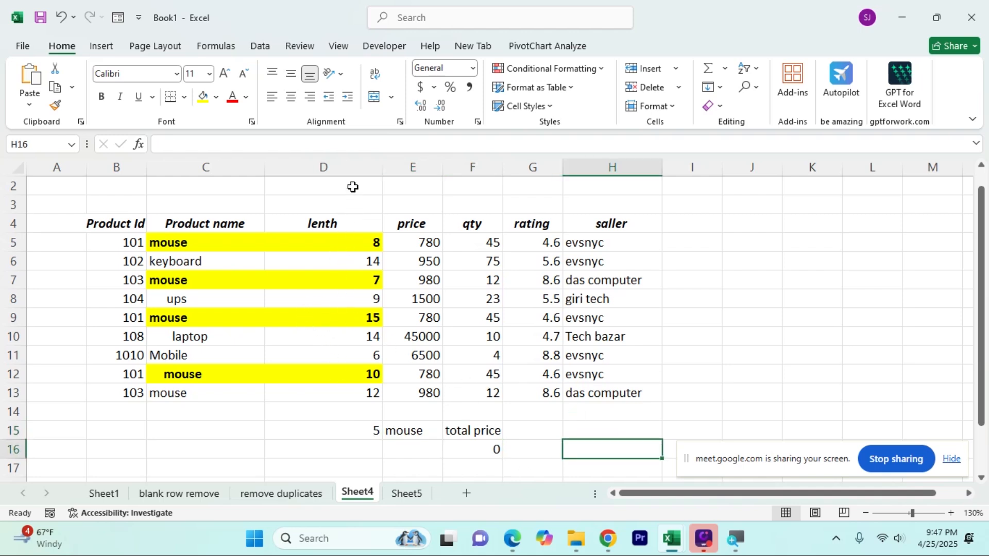
Undo the criterion length formula, the yellow fills, and the latest bold formatting and spacing changes on the mouse entries
key(ctrl+z)
key(ctrl+z)
key(ctrl+z)
key(ctrl+z)
key(ctrl+z)
key(ctrl+z)
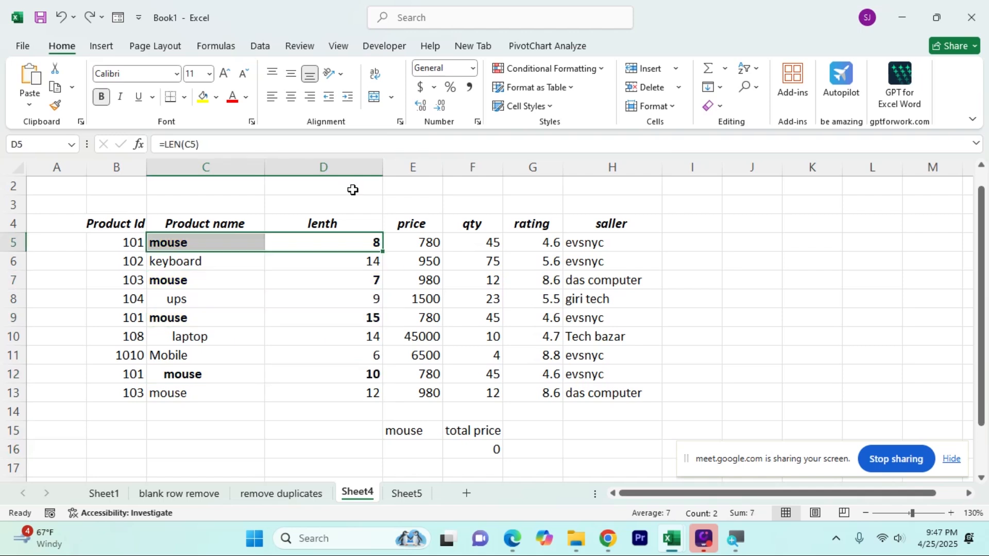
key(ctrl+z)
key(ctrl+z)
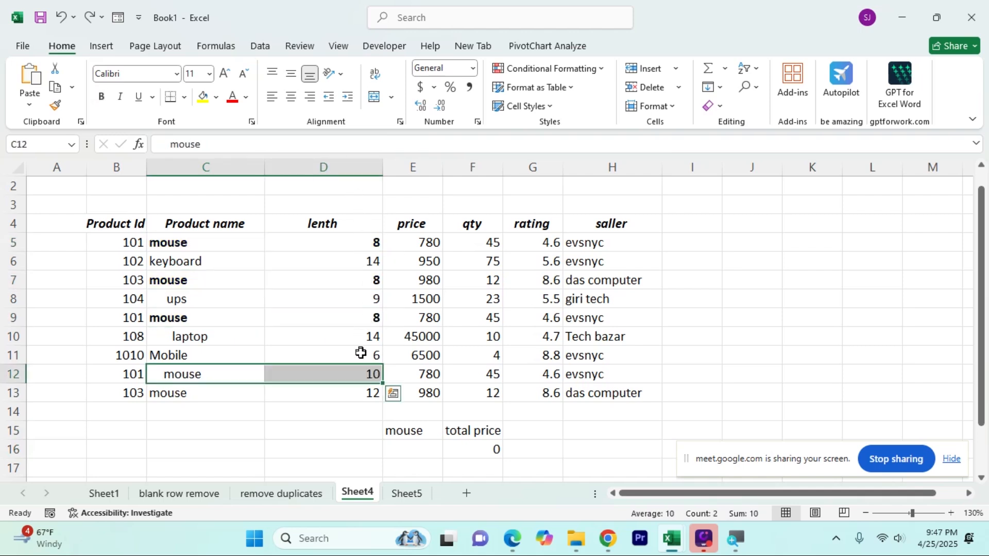
click(346, 431)
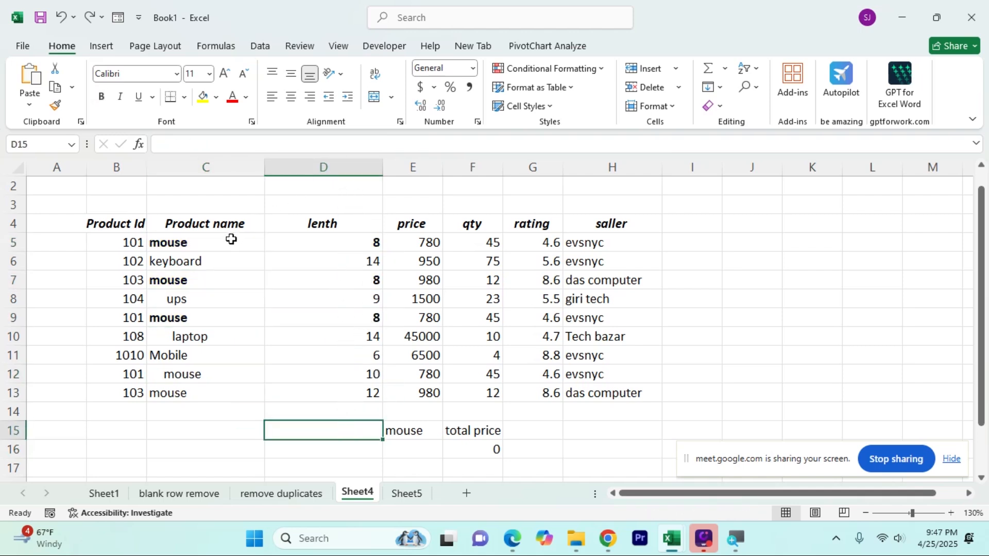
Insert an empty column D between the Product name and lenth columns
click(327, 168)
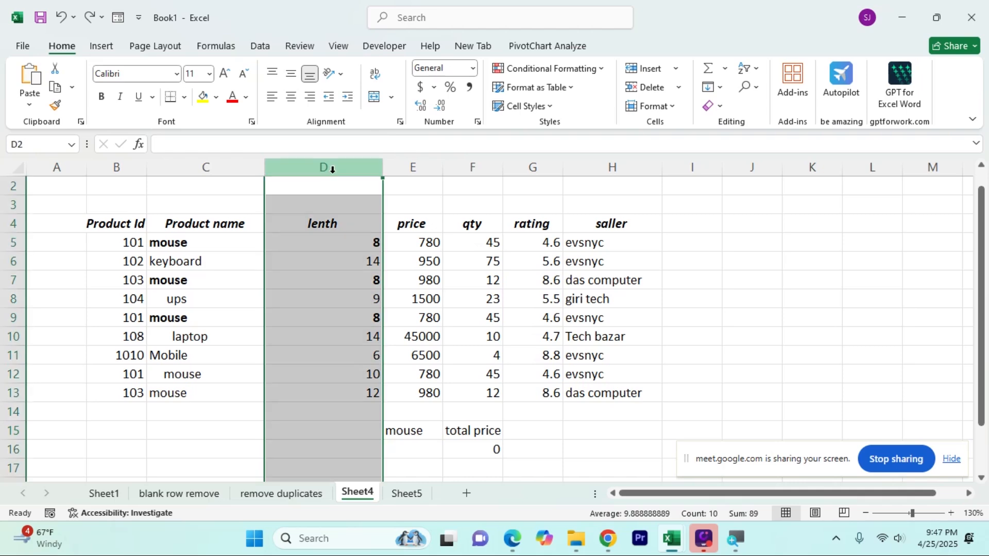
right_click(333, 174)
click(367, 315)
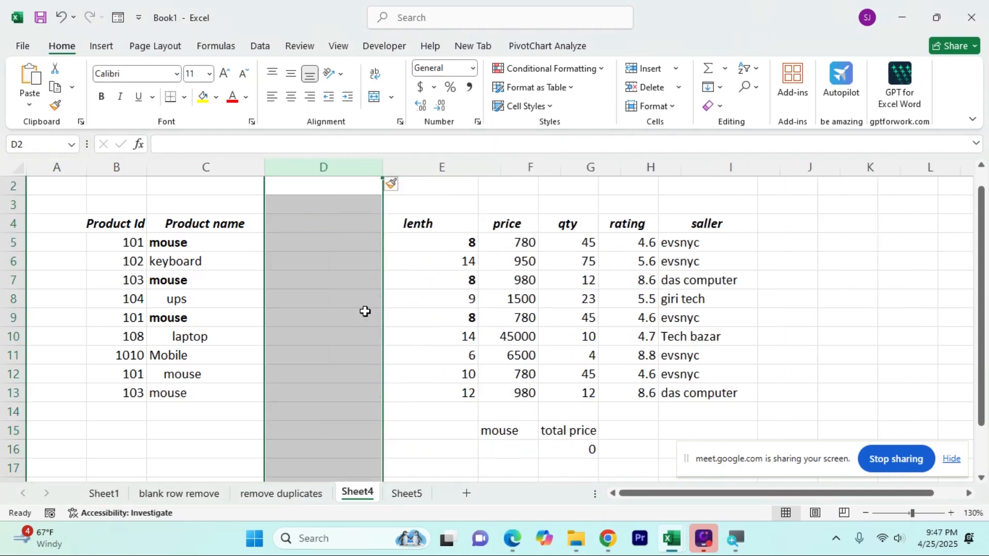
click(345, 276)
click(397, 318)
click(348, 223)
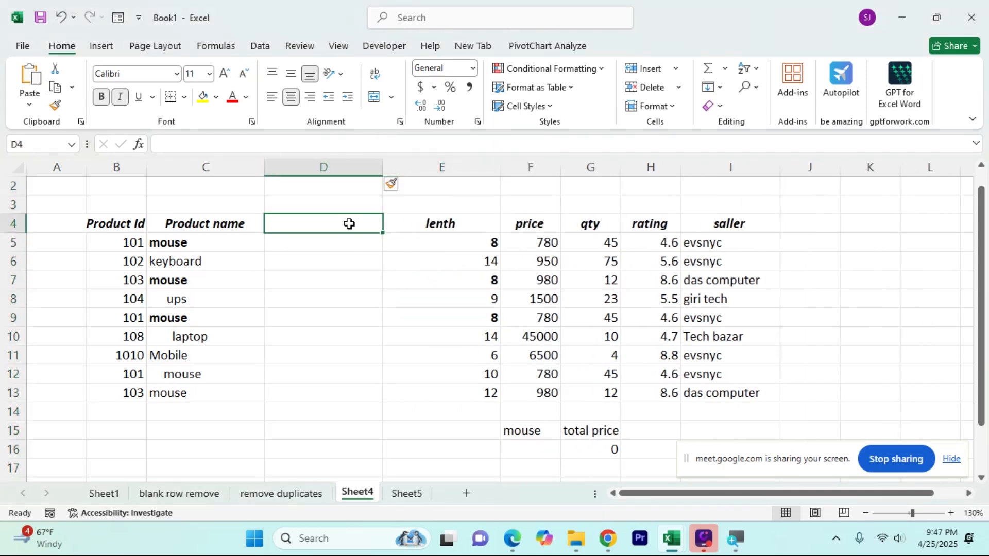
click(344, 244)
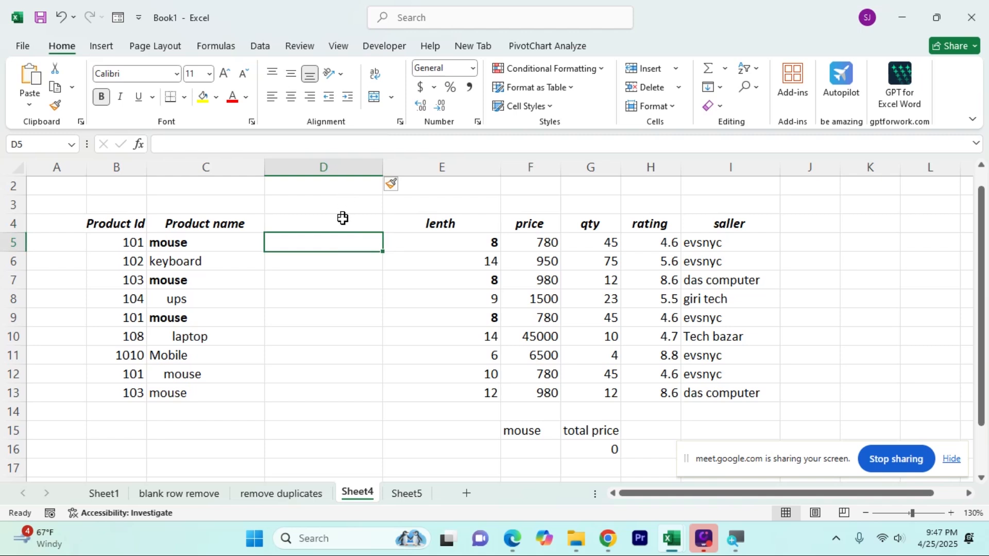
click(342, 227)
Inspect the leading and trailing spaces in the mouse entries of column C, and check the formulas in E5 and G16
click(232, 241)
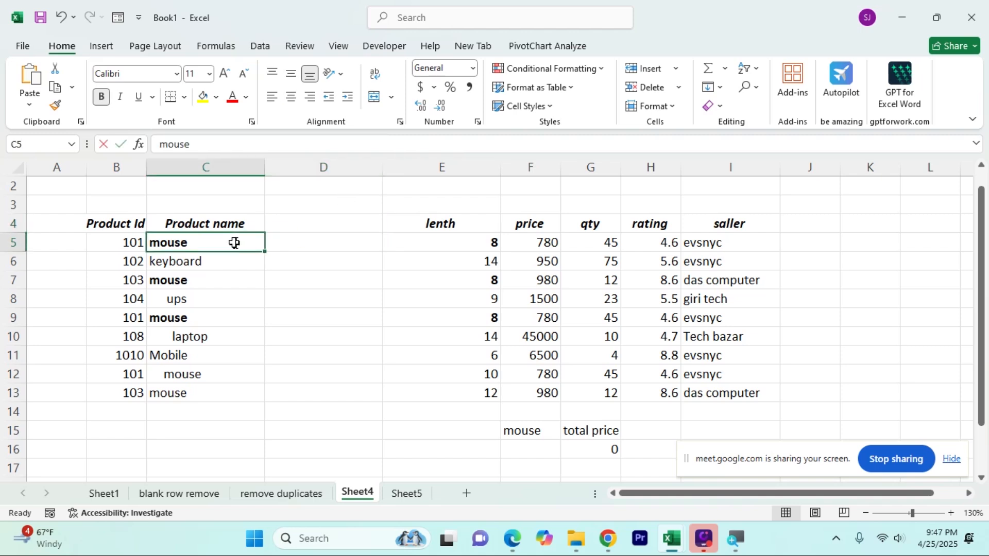
double_click(235, 243)
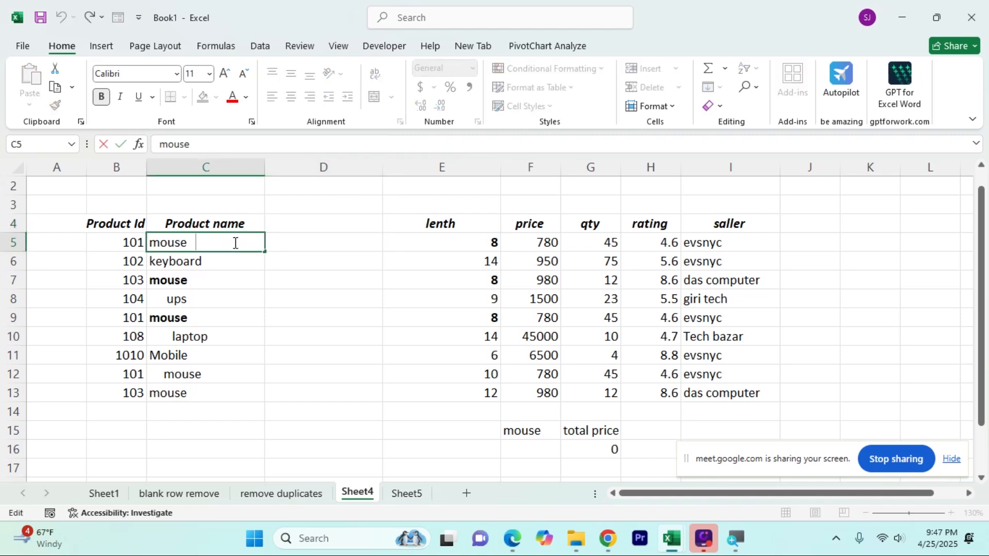
click(221, 277)
click(219, 317)
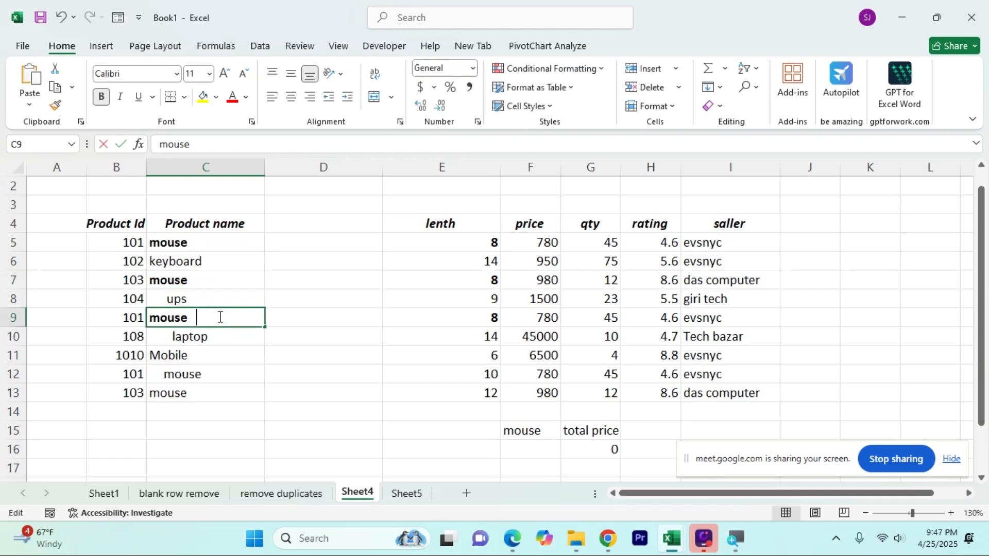
click(197, 356)
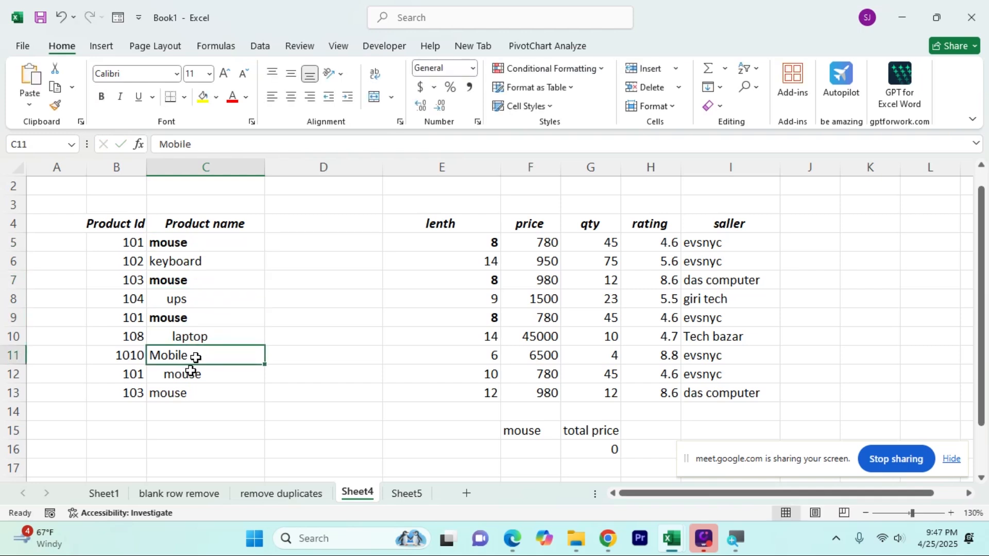
double_click(162, 374)
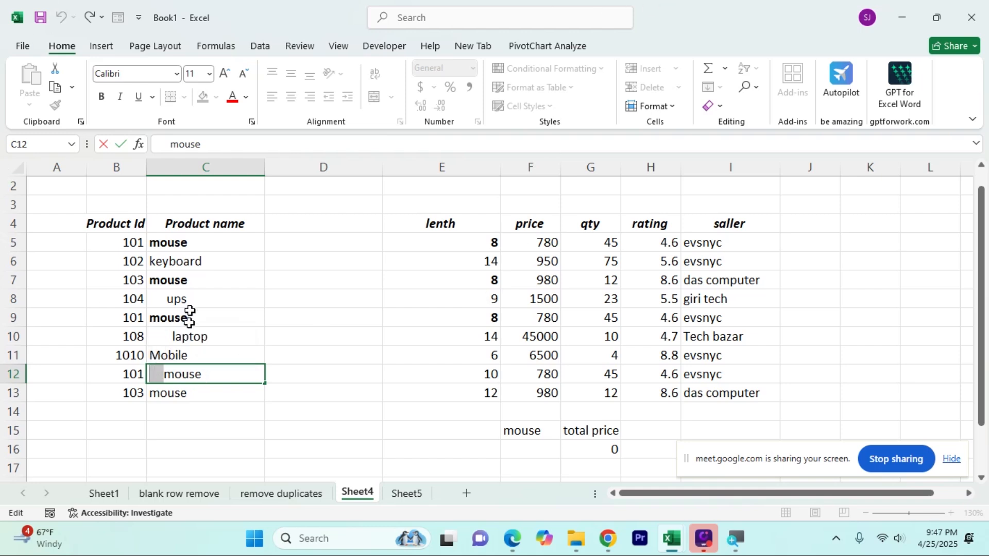
click(193, 243)
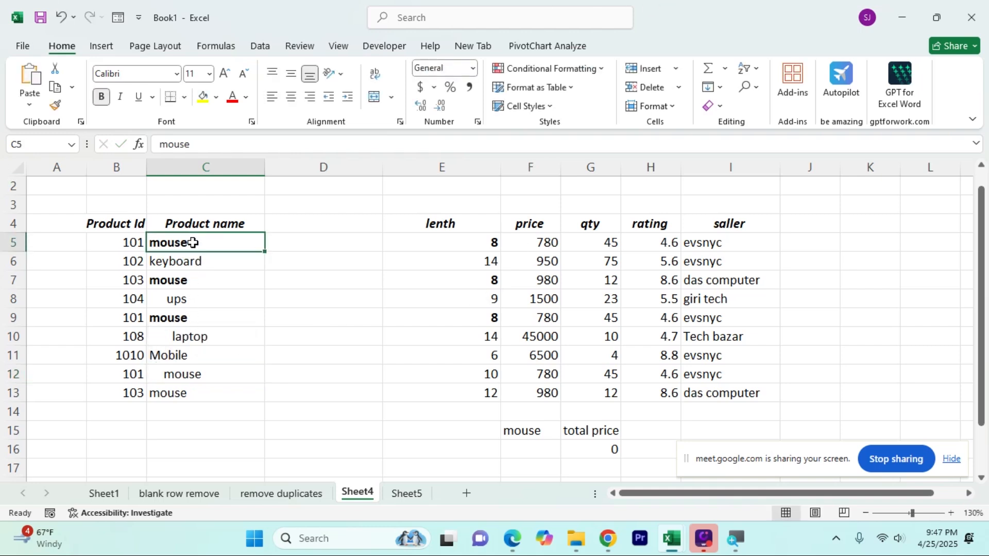
double_click(201, 243)
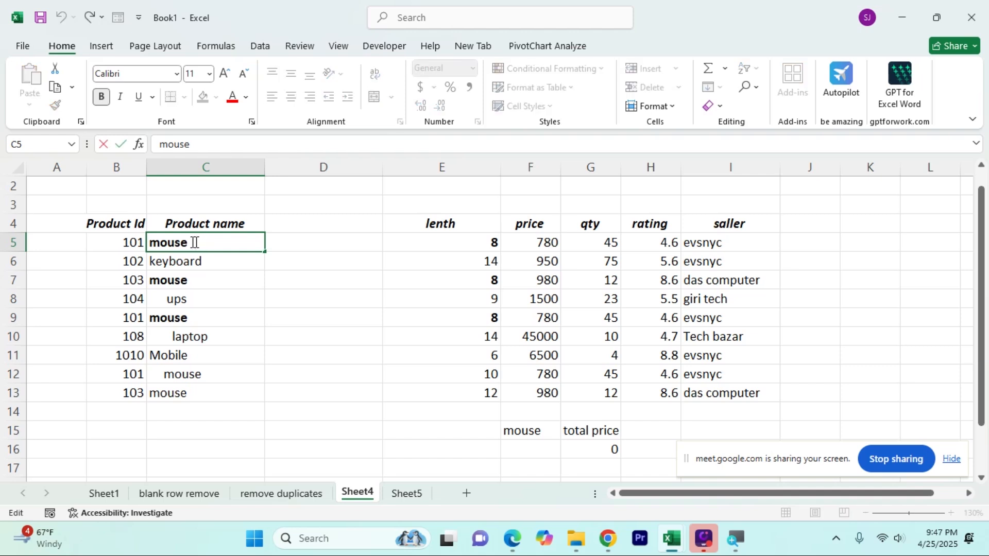
double_click(165, 374)
drag(166, 374, 131, 375)
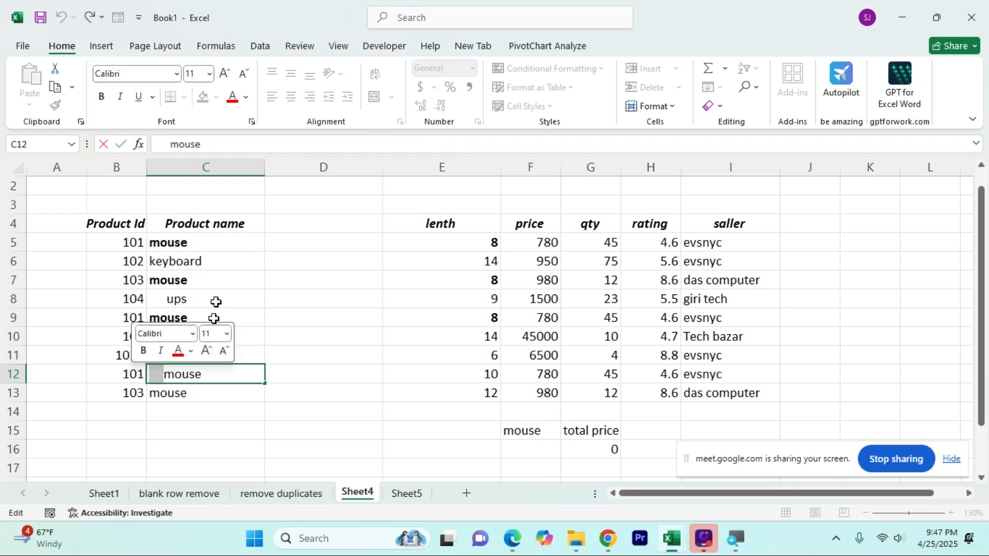
click(456, 244)
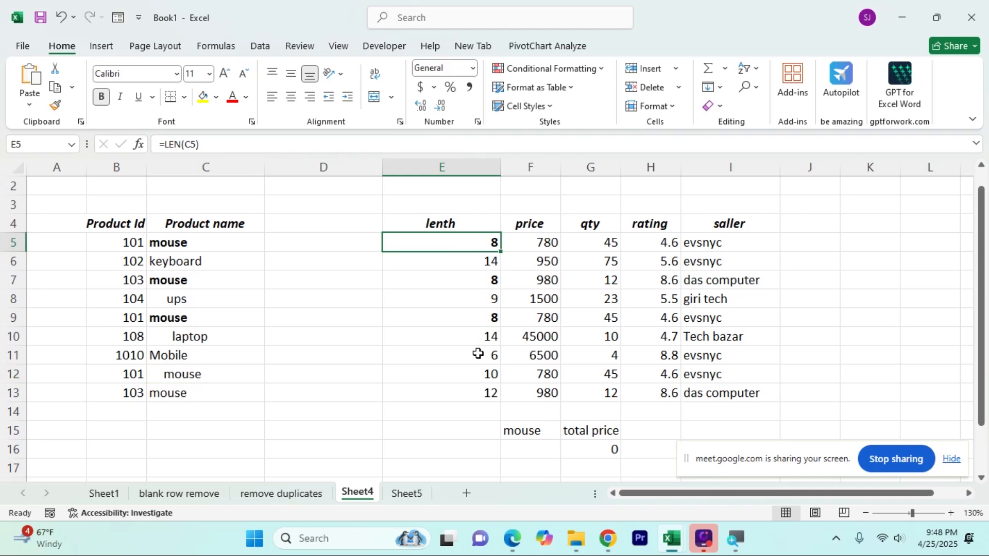
click(583, 449)
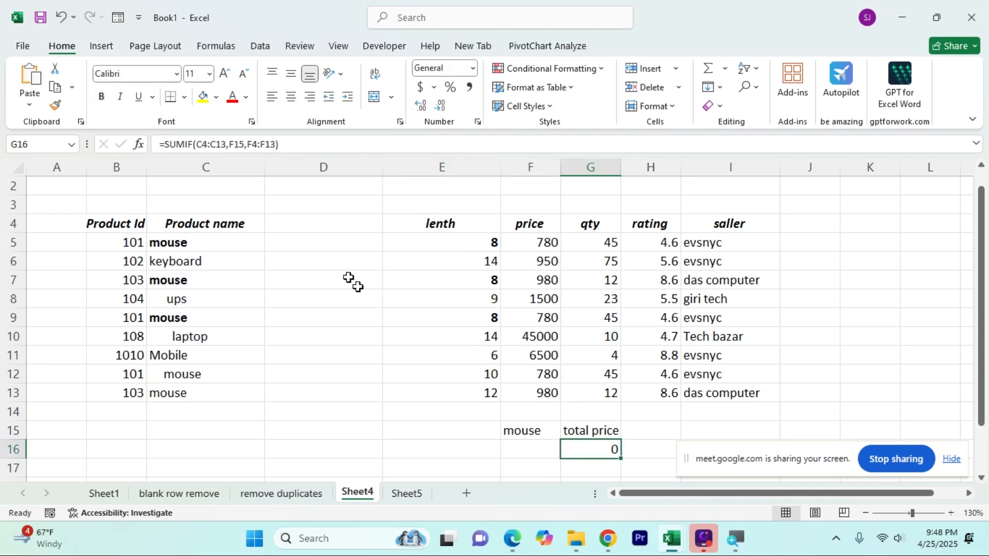
click(215, 248)
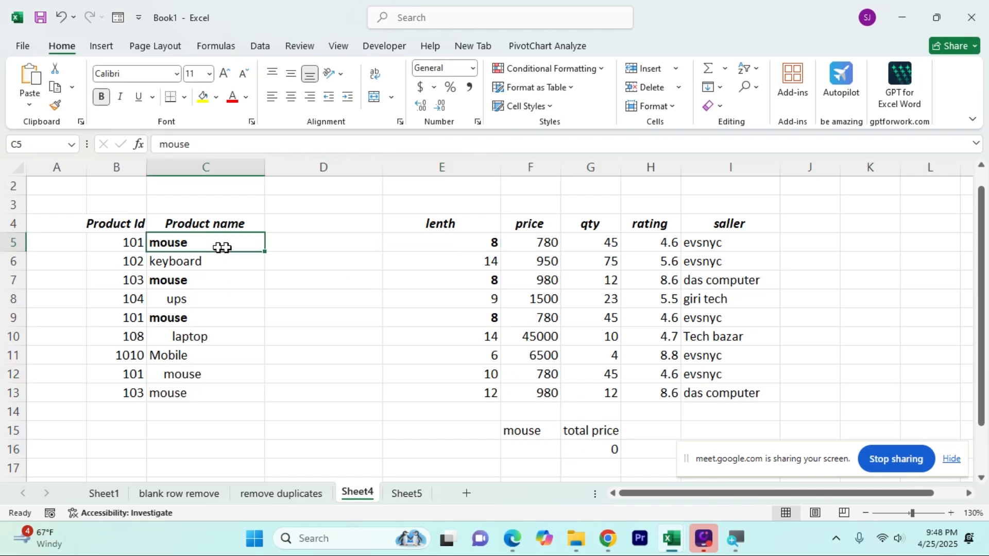
Enter =TRIM(C5) in D5 to strip the extra spaces from the first product name
click(307, 250)
click(307, 225)
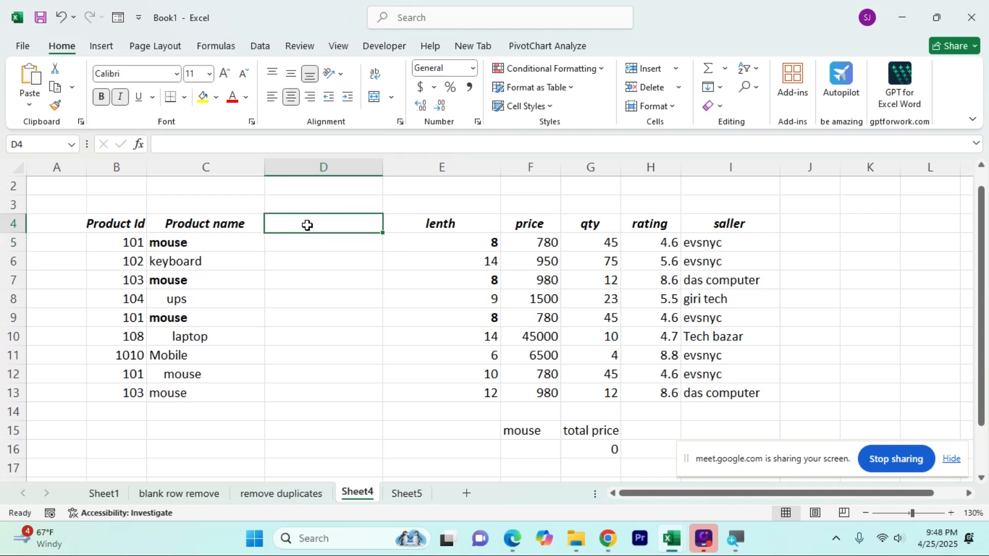
click(308, 246)
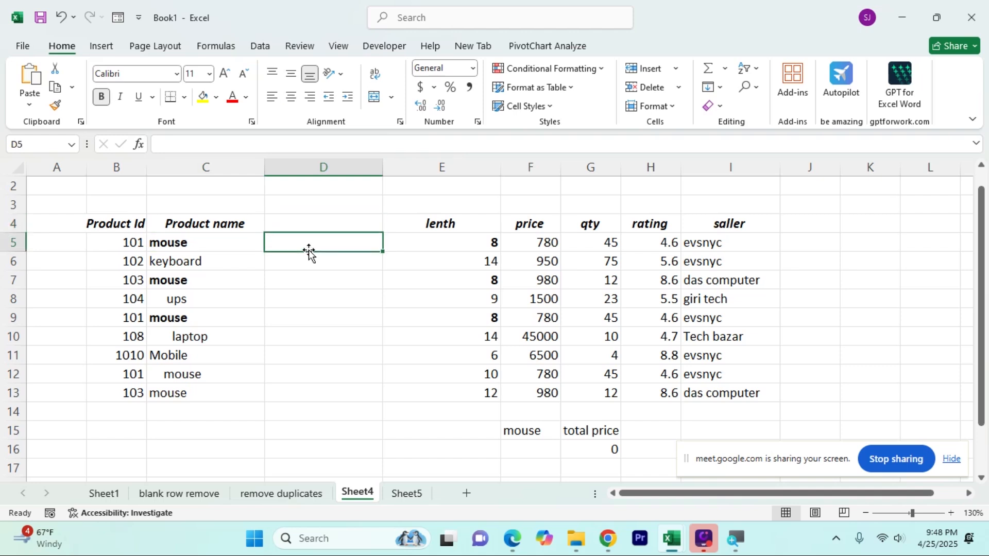
text(=)
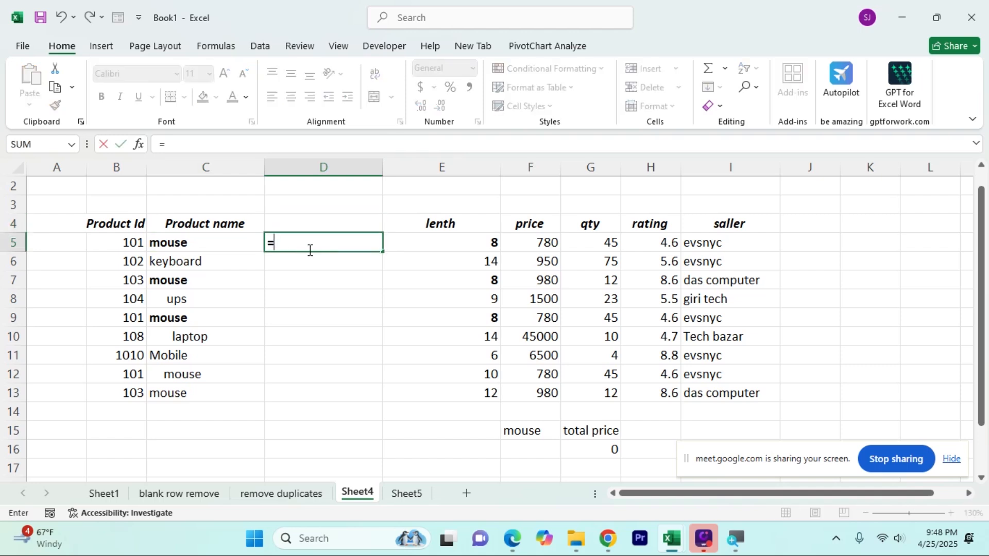
text(tri)
key(Tab)
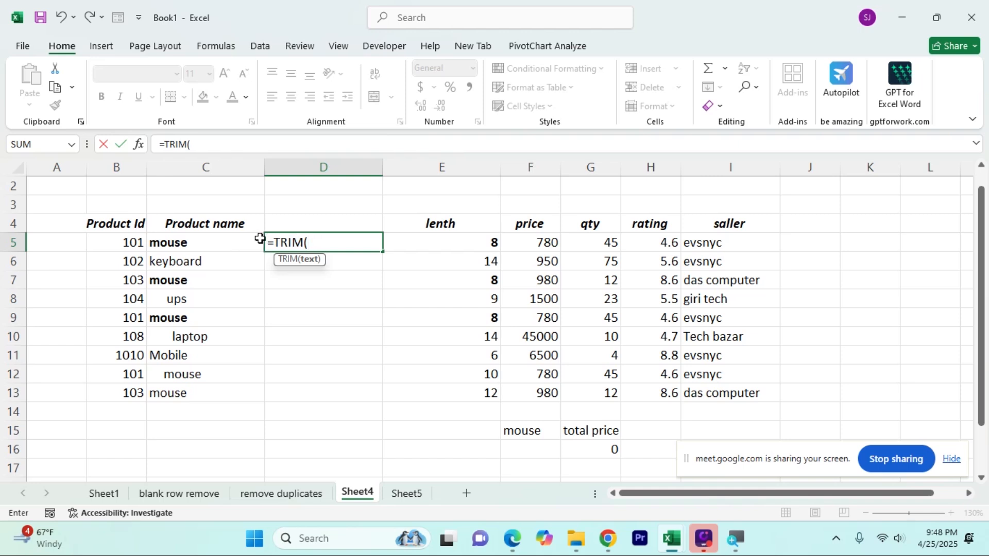
click(238, 240)
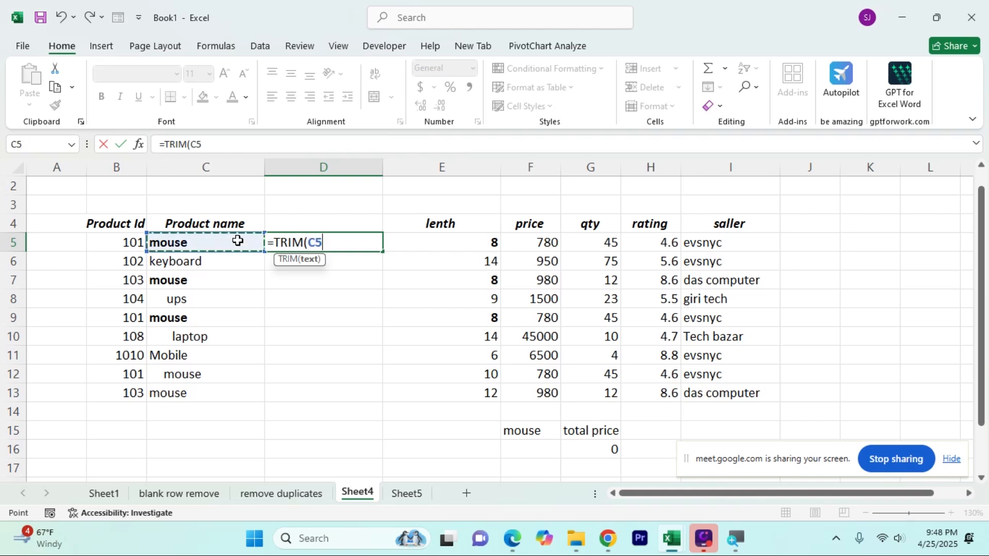
text())
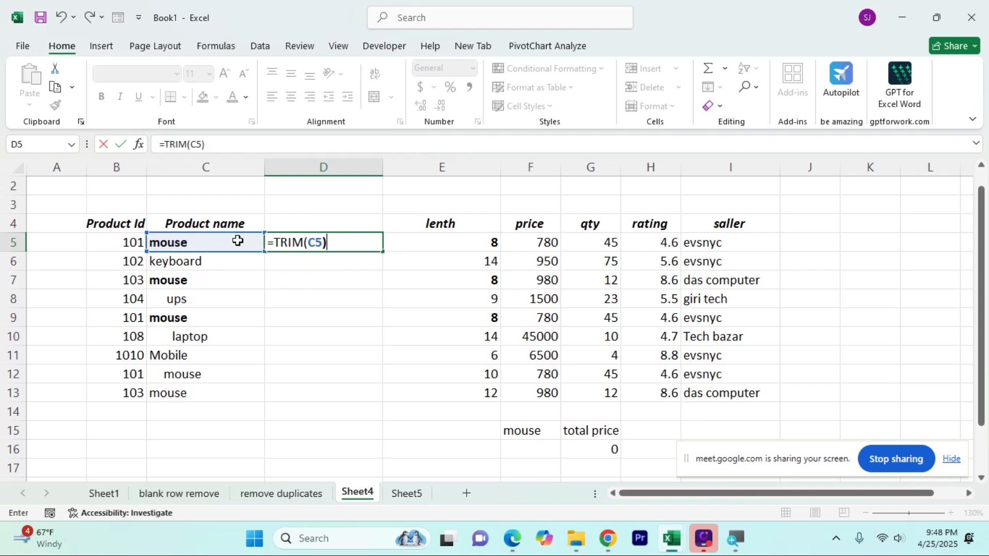
key(Return)
Fill the TRIM formula from D5 down to D13 and check the formula in D13
click(325, 244)
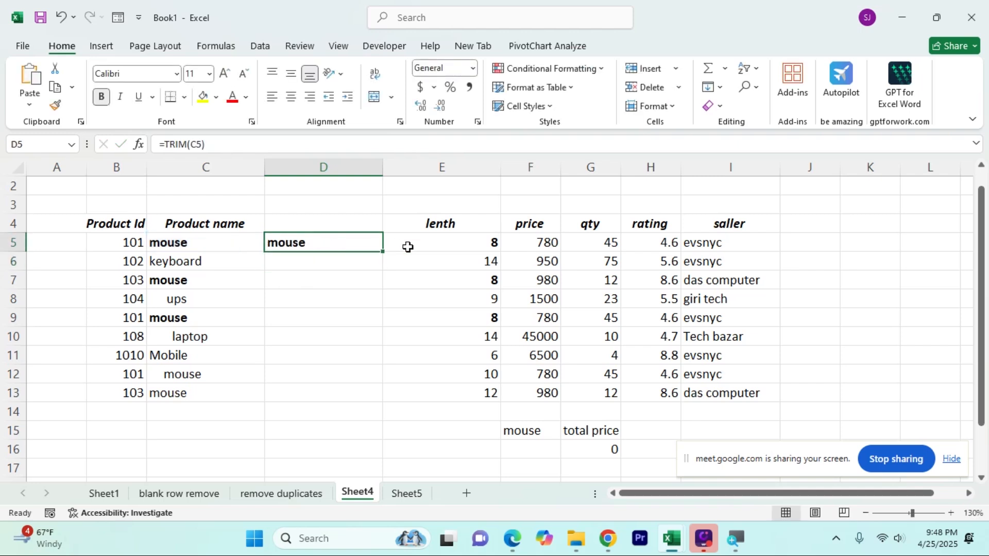
drag(382, 254, 334, 397)
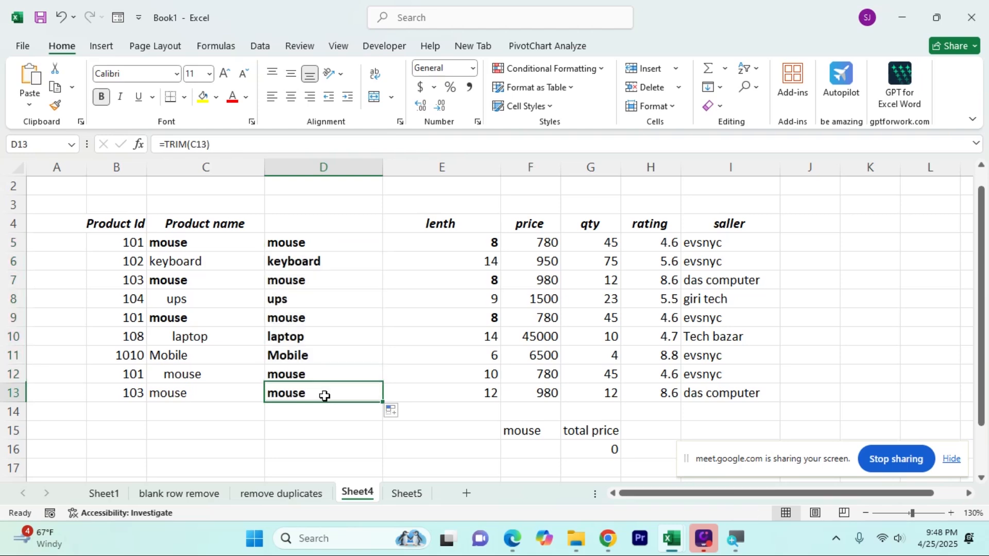
double_click(325, 396)
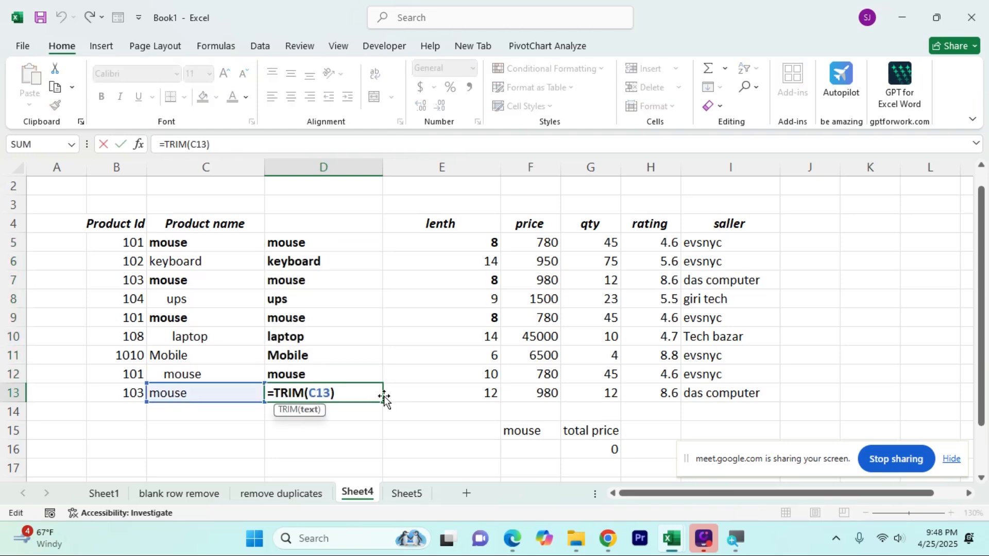
key(Return)
Clear the length formulas from E5:E14 under the lenth heading
click(475, 241)
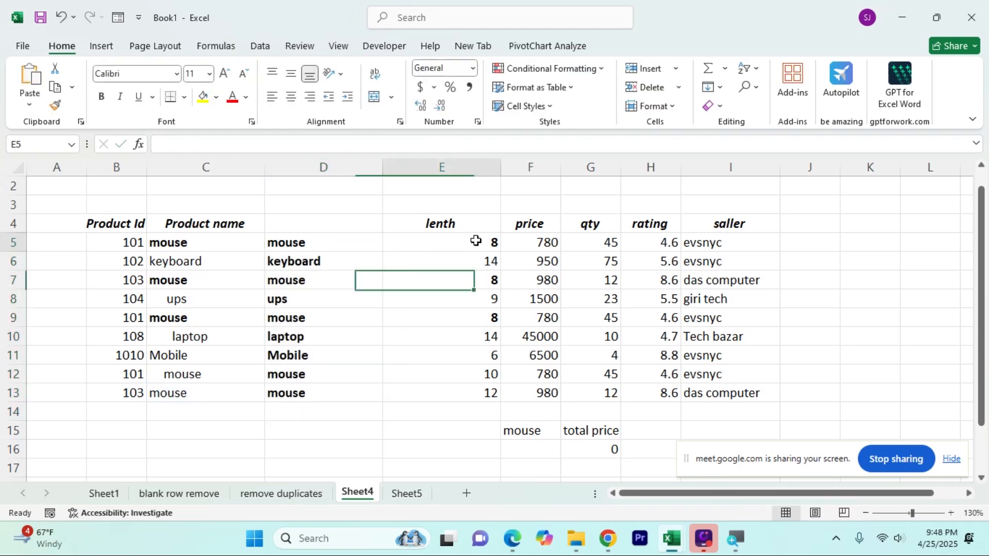
drag(476, 241, 488, 409)
key(Delete)
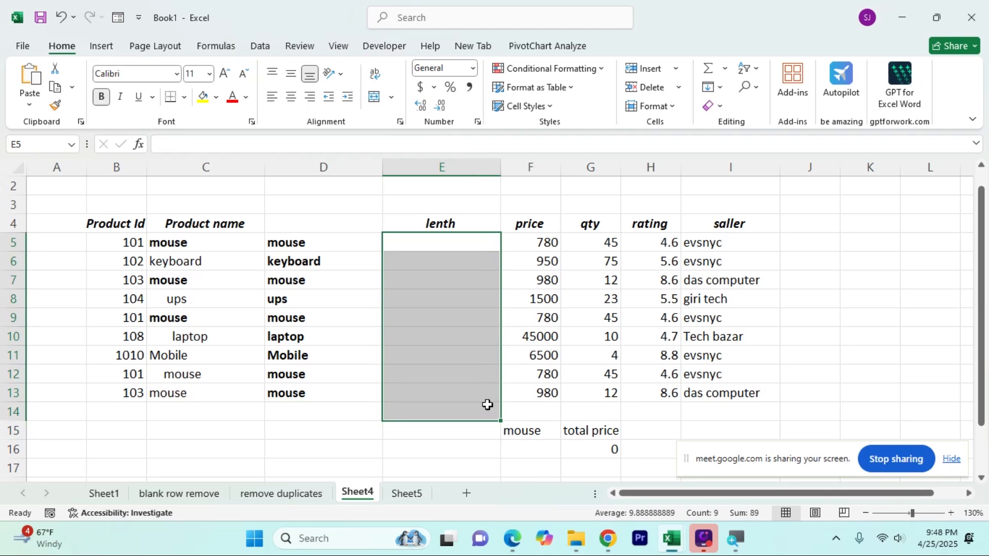
Enter =LEN(D5) in E5 and fill the formula down to E13 to count the characters of the trimmed names
click(467, 237)
text(=)
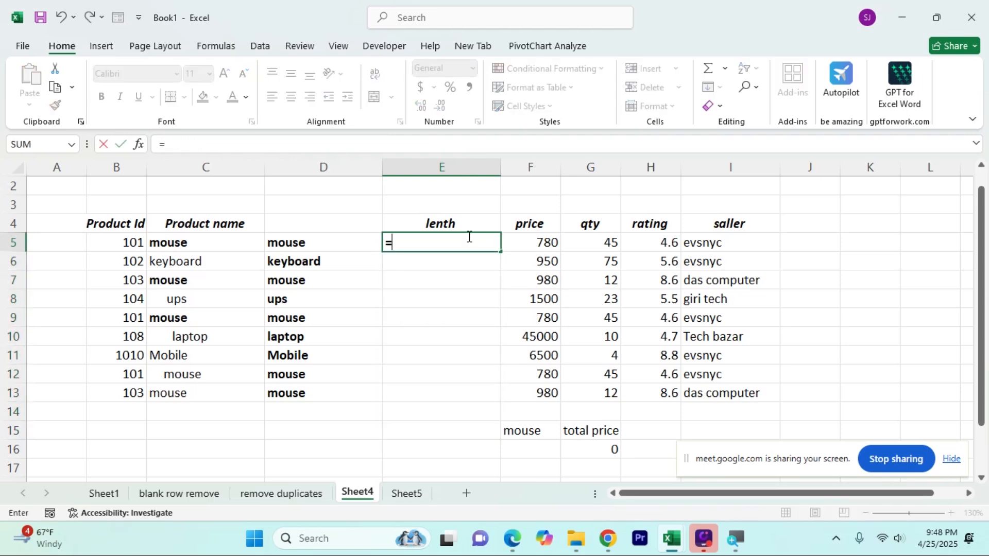
text(len)
key(Tab)
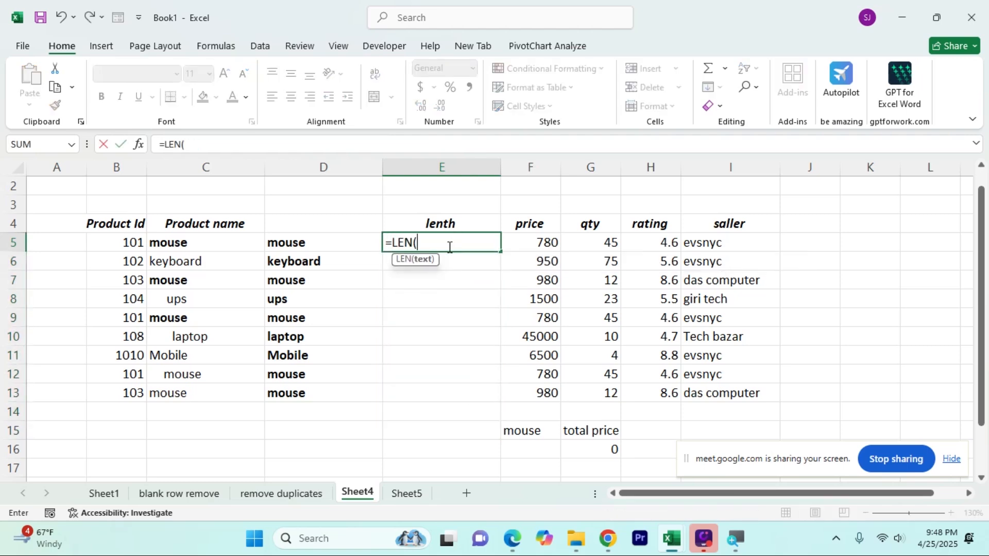
click(342, 246)
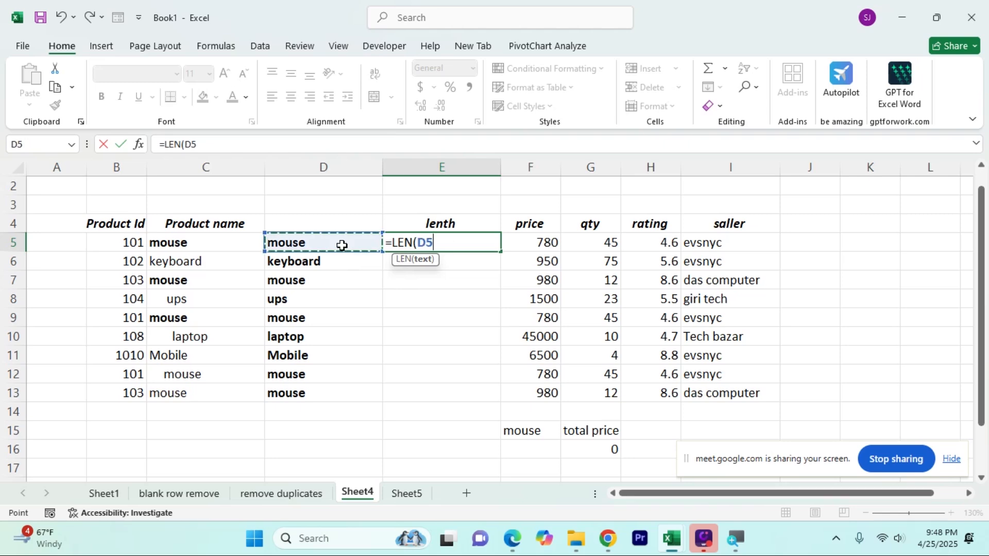
text())
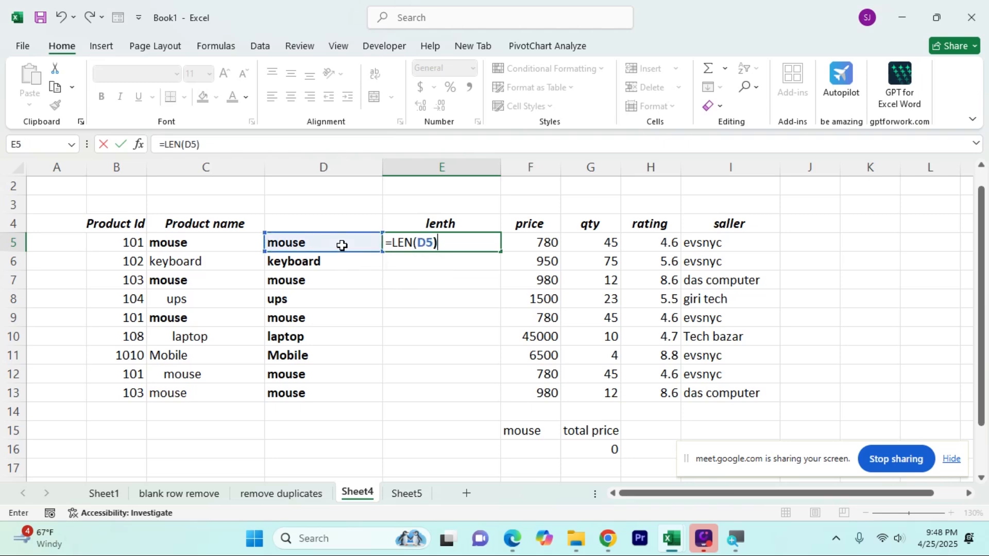
key(Return)
click(442, 241)
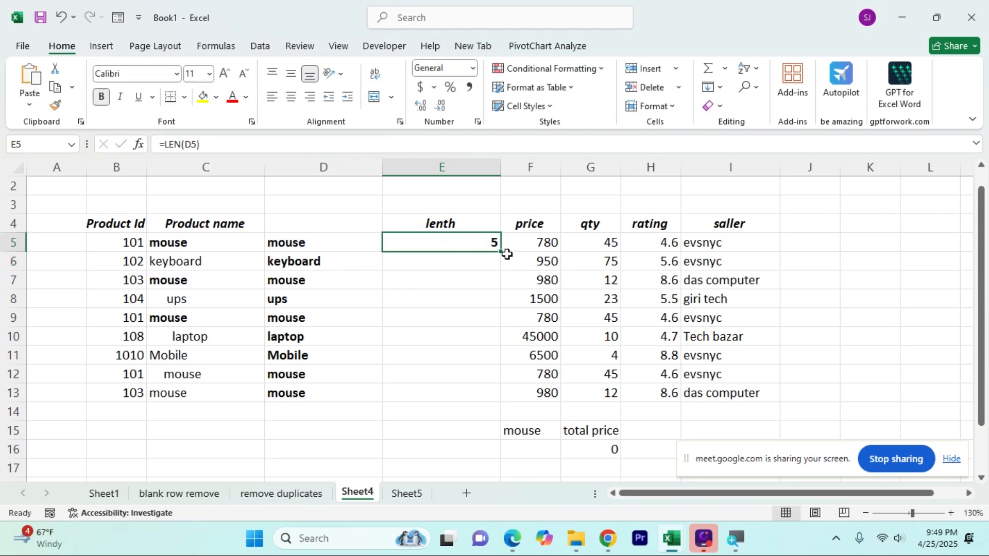
drag(503, 253, 508, 390)
Compare the trimmed mouse entries with their lengths, inspect the spaces in C5 and C12, and check the formula in G16
drag(490, 248, 320, 246)
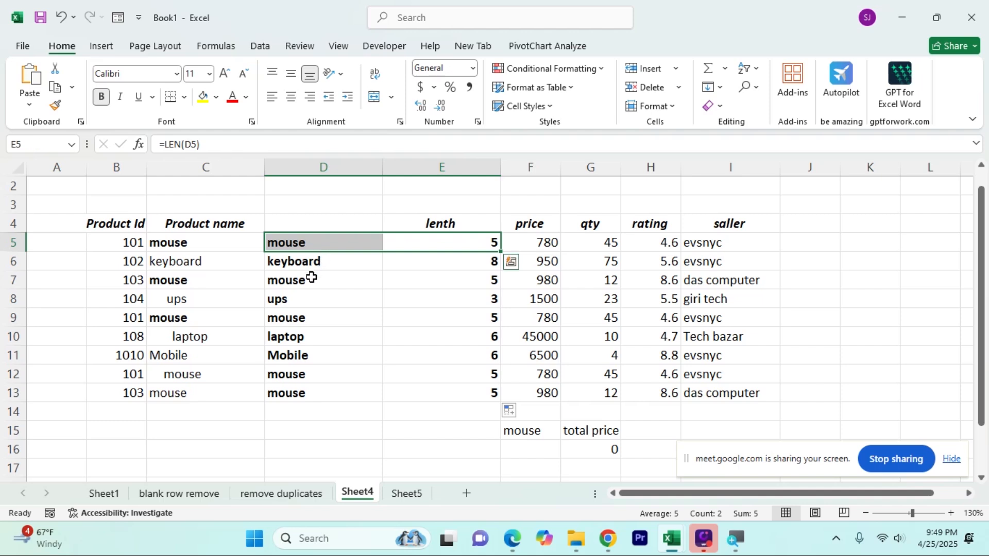
drag(311, 278, 441, 285)
drag(319, 326, 473, 318)
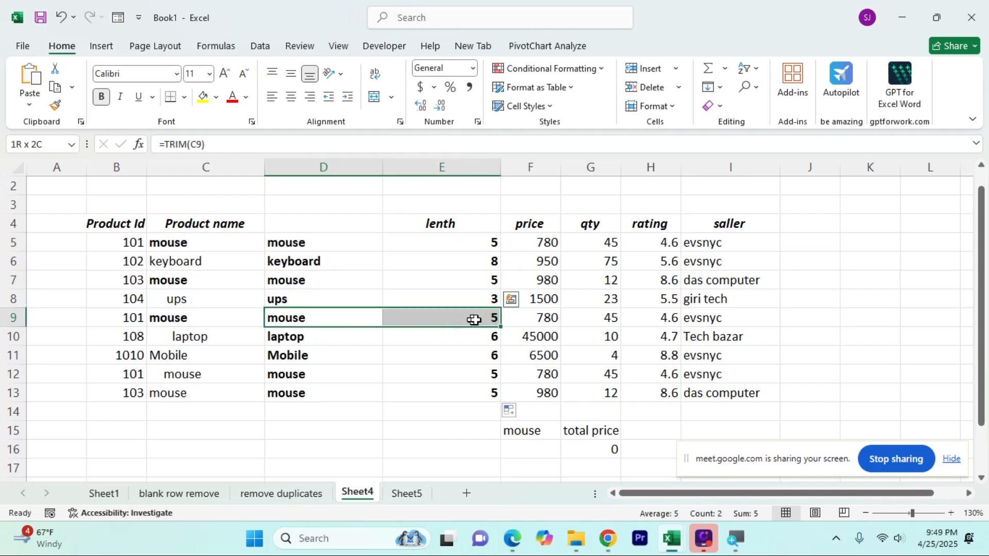
click(303, 369)
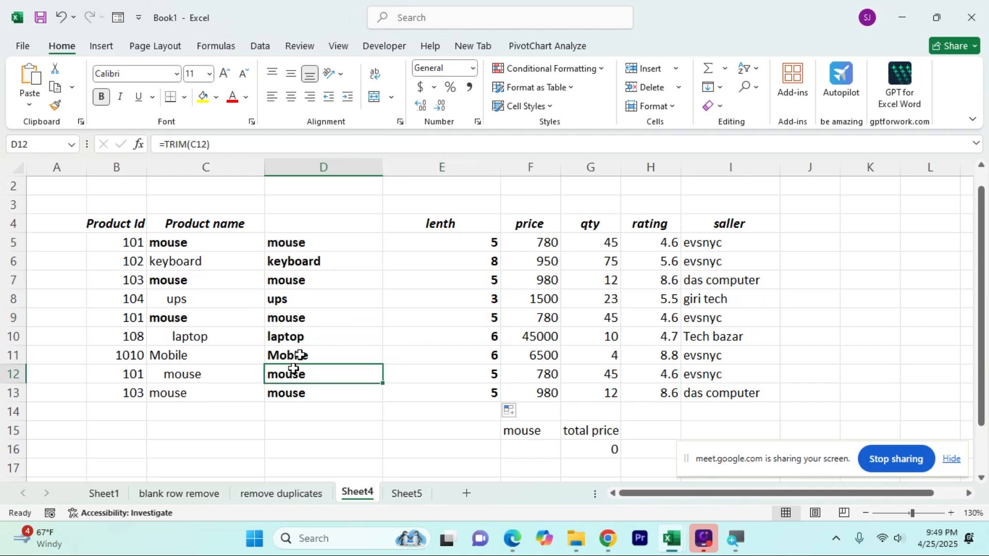
double_click(205, 243)
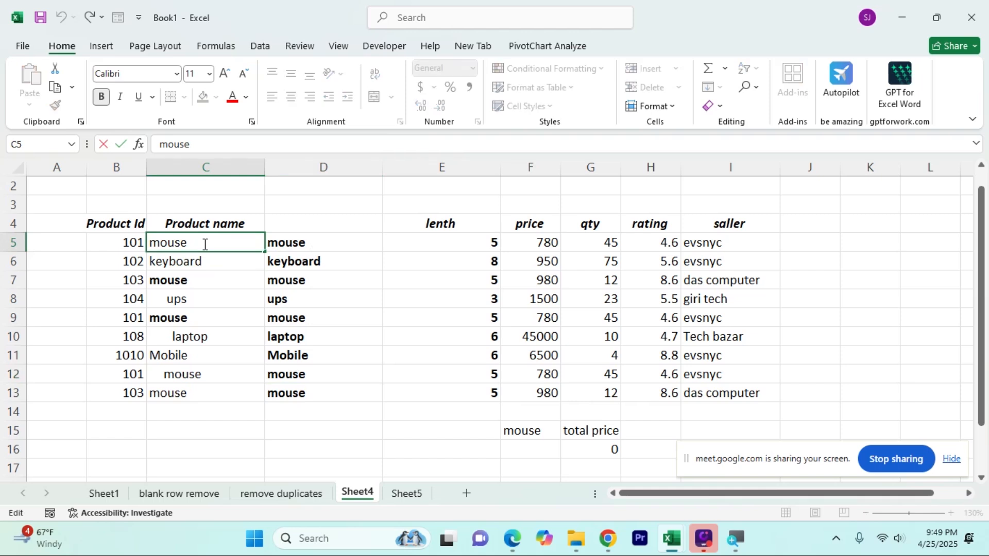
double_click(162, 380)
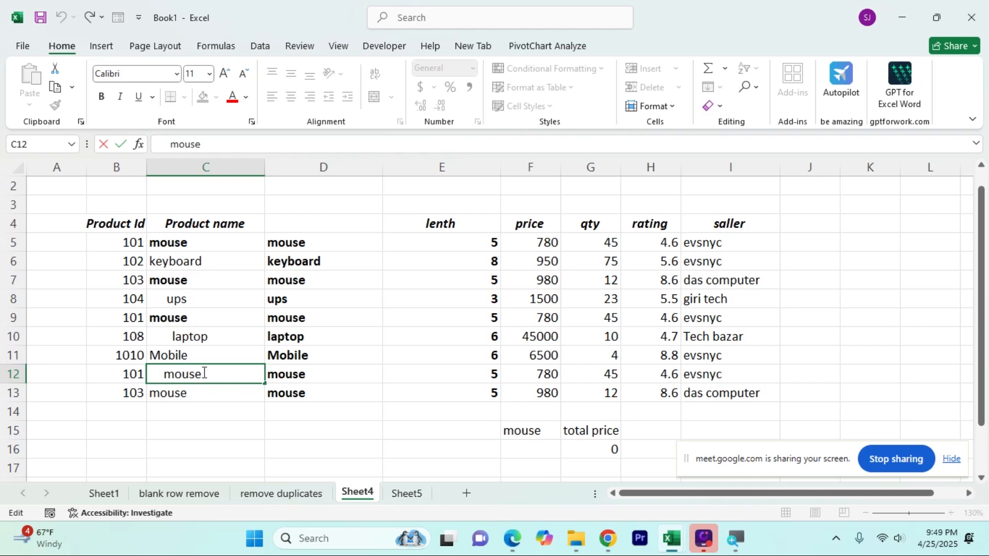
click(350, 263)
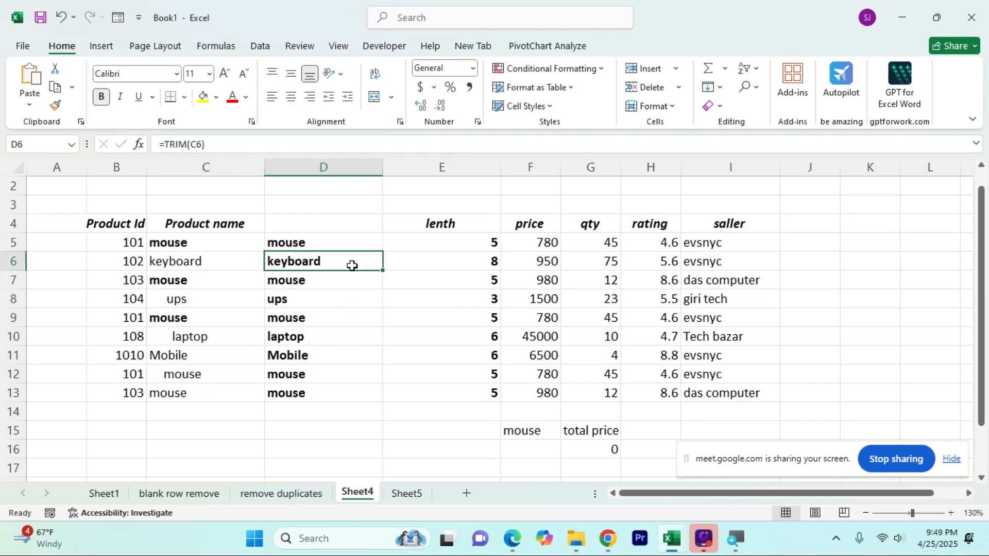
drag(472, 241, 475, 374)
click(591, 435)
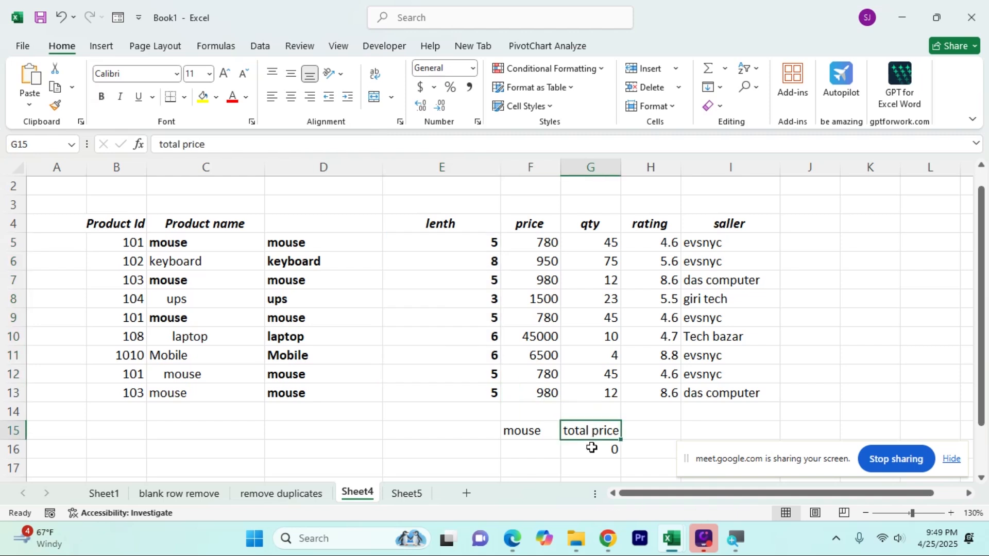
click(591, 447)
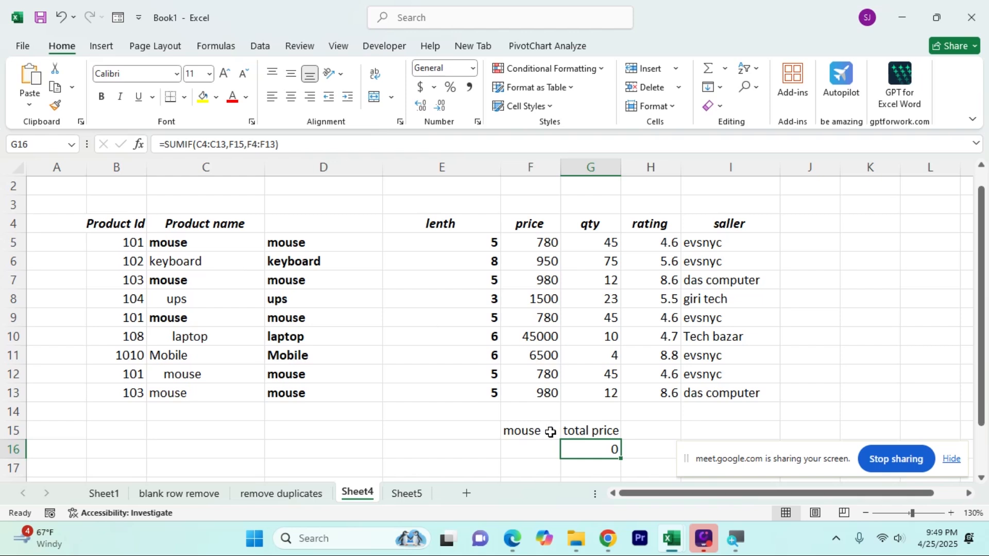
Enter =LEN(F15) in E15 to count the characters of the mouse criterion
click(523, 431)
click(474, 433)
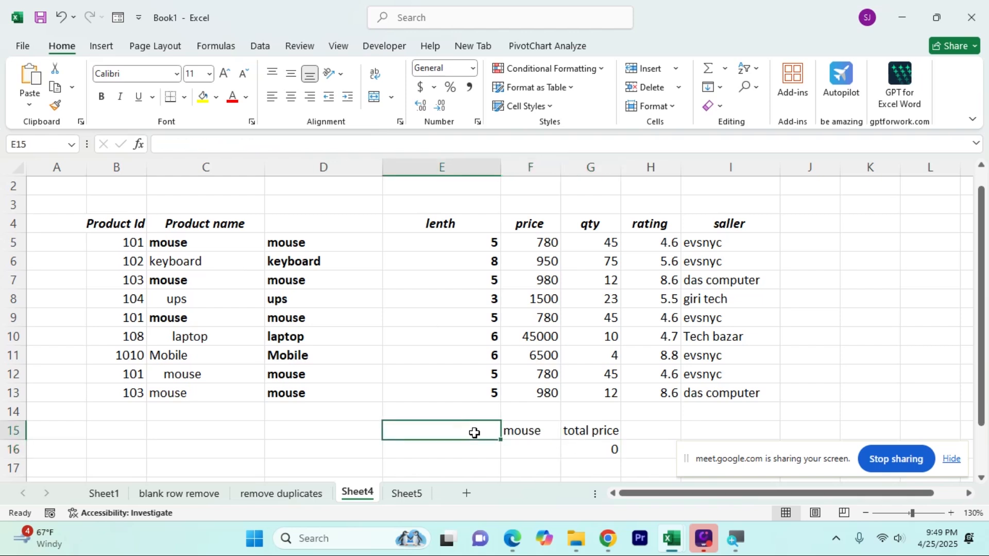
text(le)
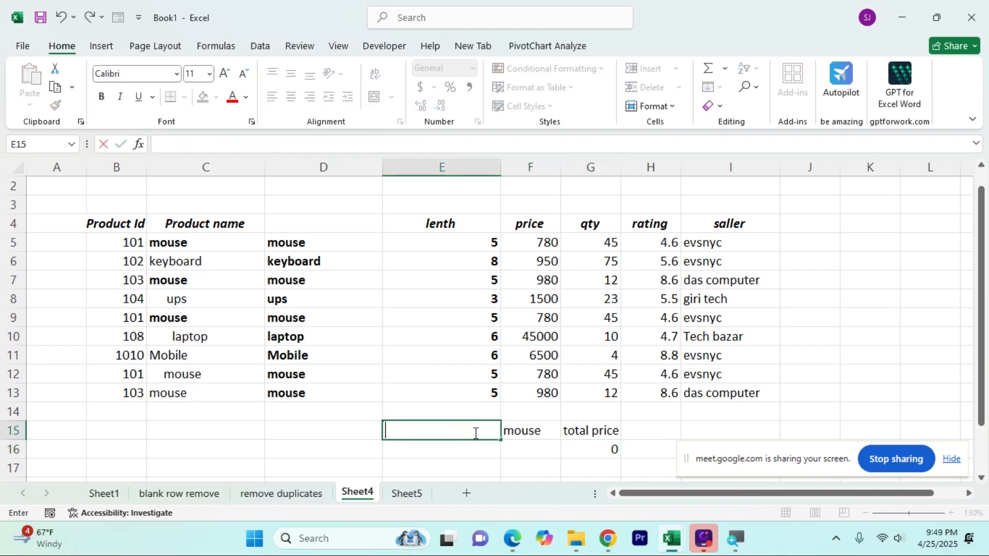
text(=len)
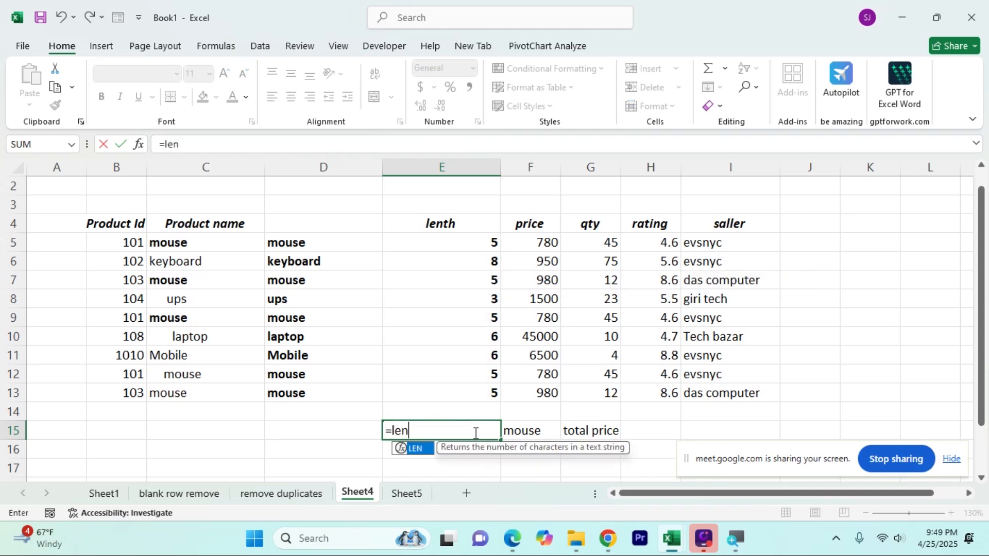
text(()
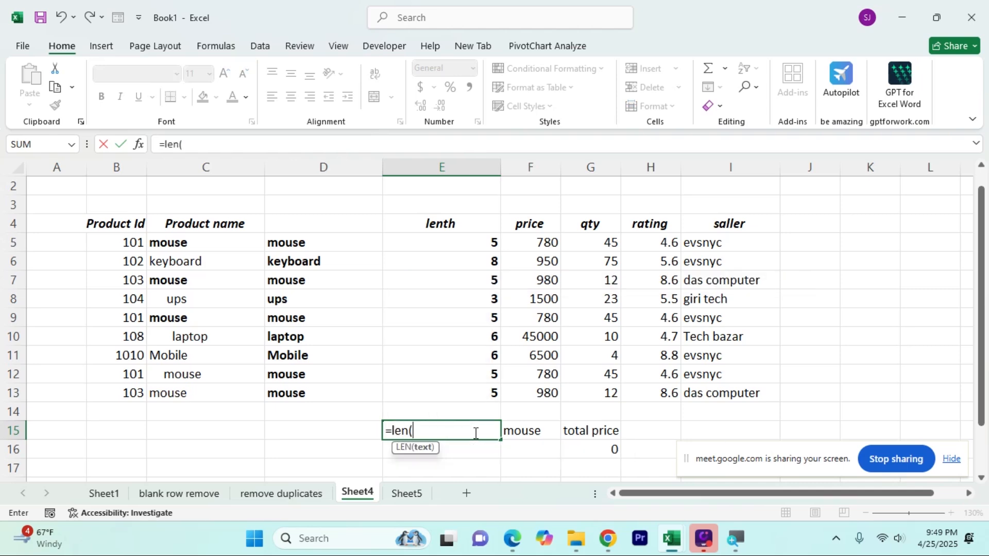
click(544, 431)
text())
key(Return)
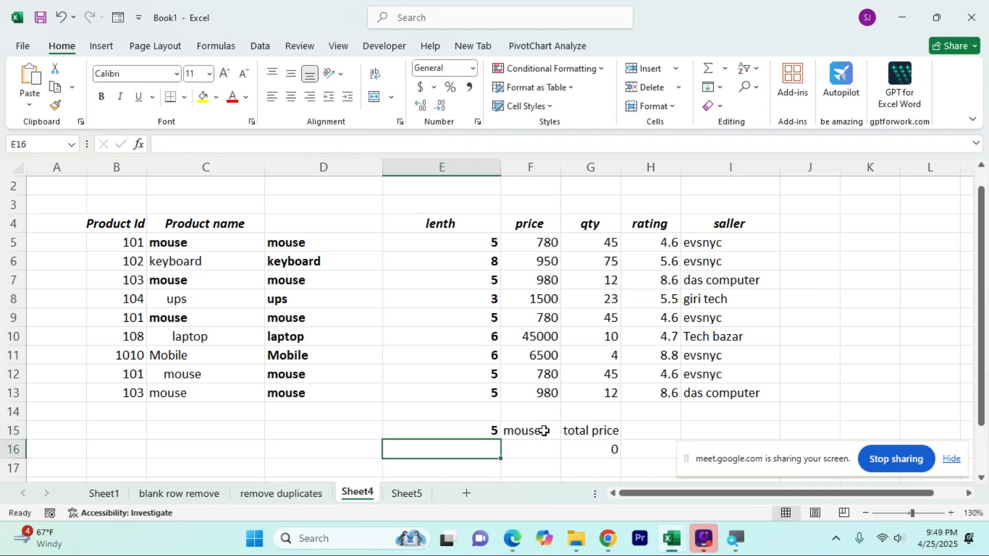
Replace the total price formula in G16 with =SUMIF(D4:D13,F15,F4:F13) so it matches against the trimmed names
drag(330, 241, 318, 385)
drag(231, 236, 230, 393)
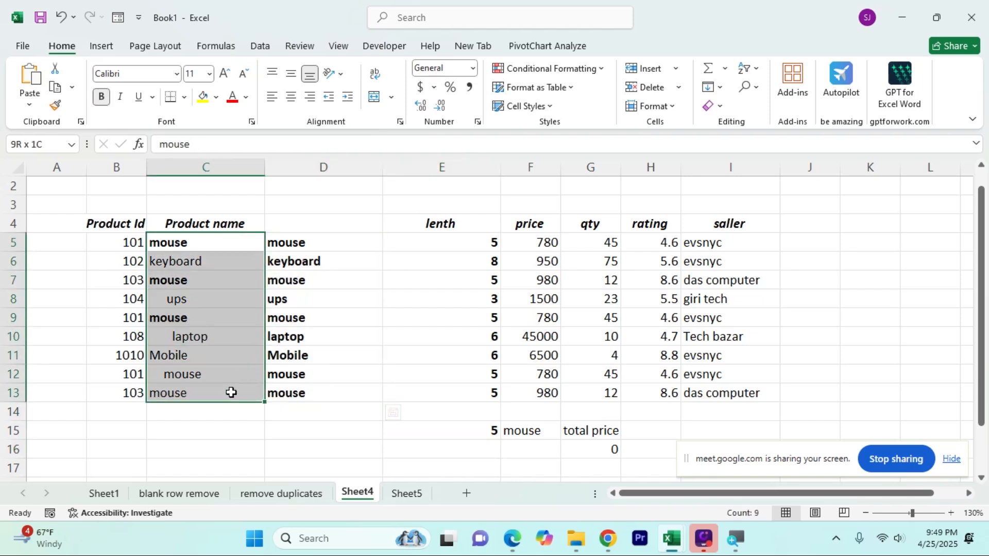
drag(325, 244, 328, 390)
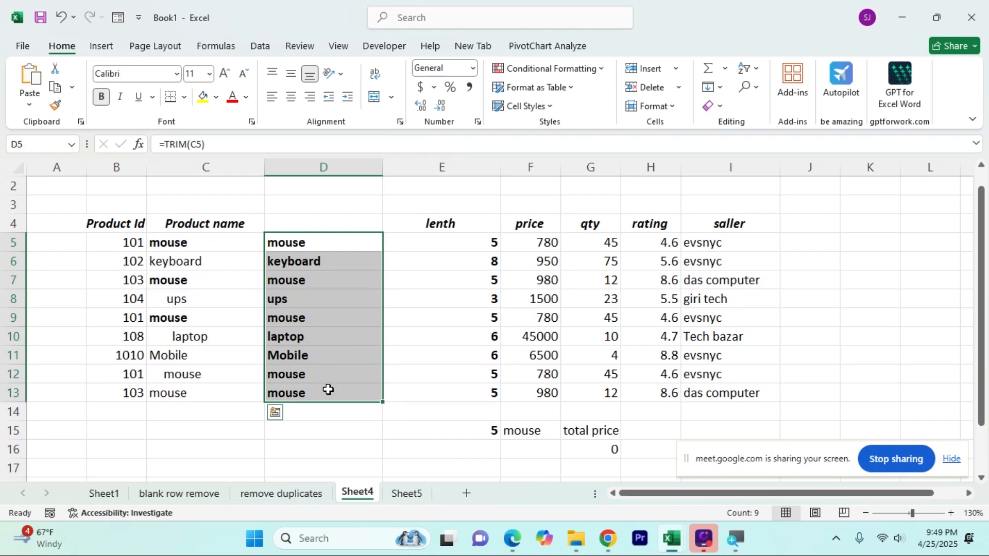
click(591, 446)
text(=)
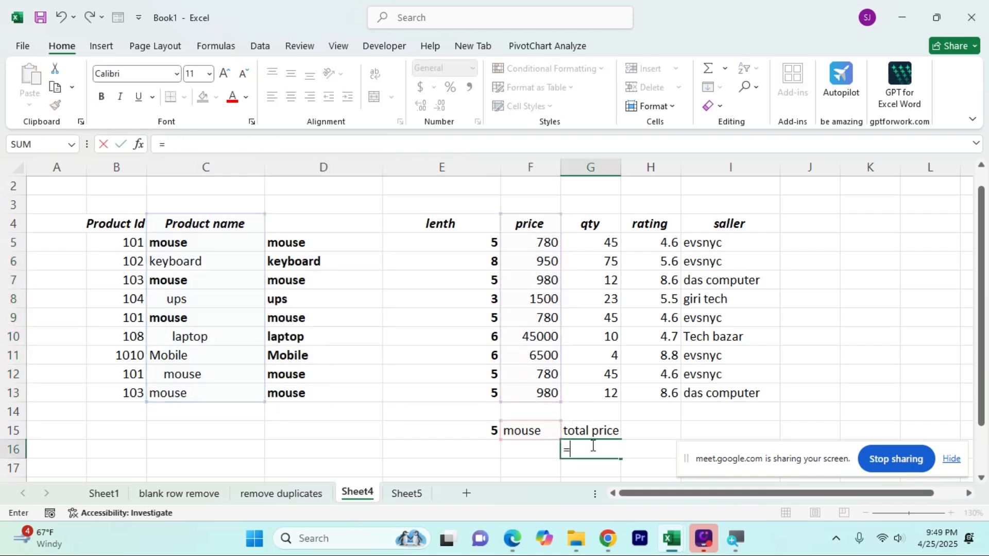
text(sumif()
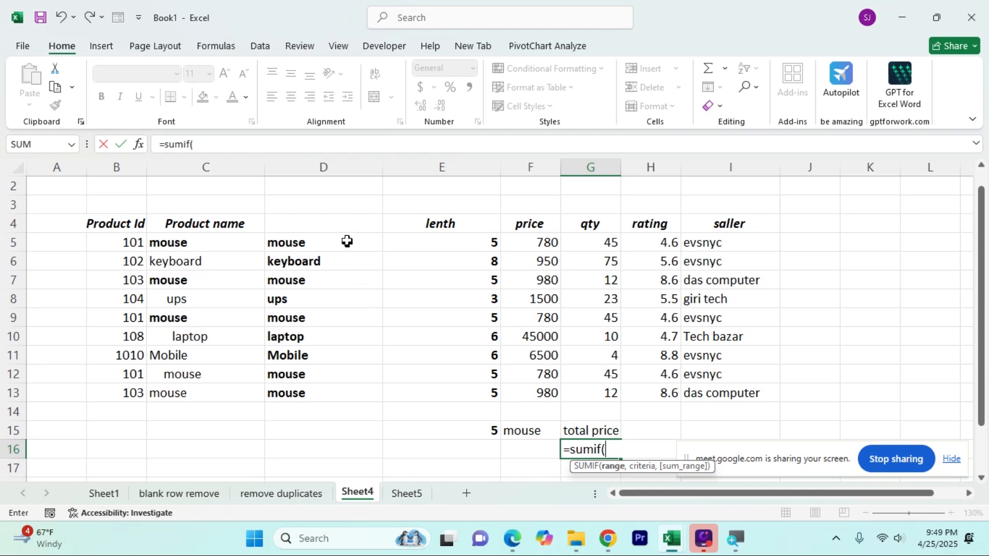
drag(343, 226, 329, 398)
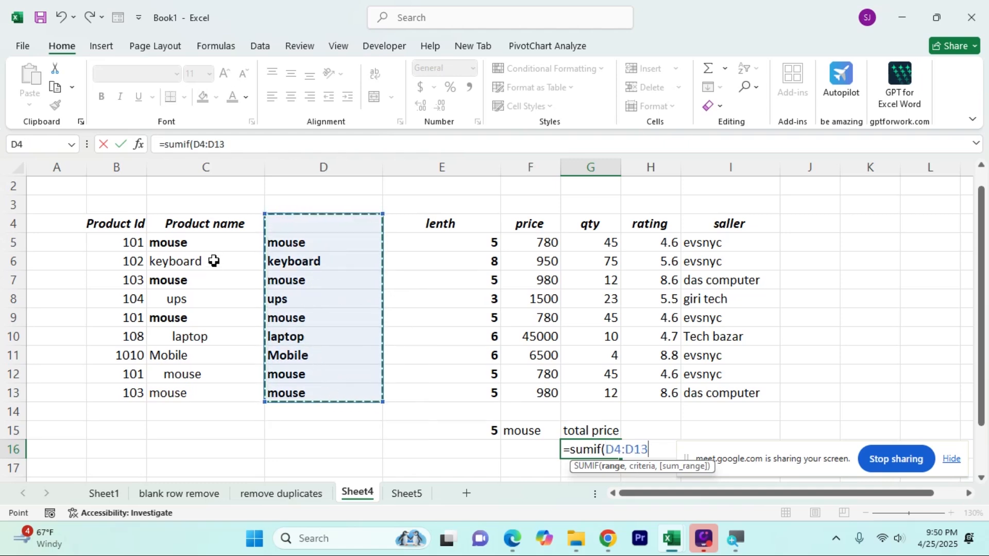
drag(207, 223, 199, 398)
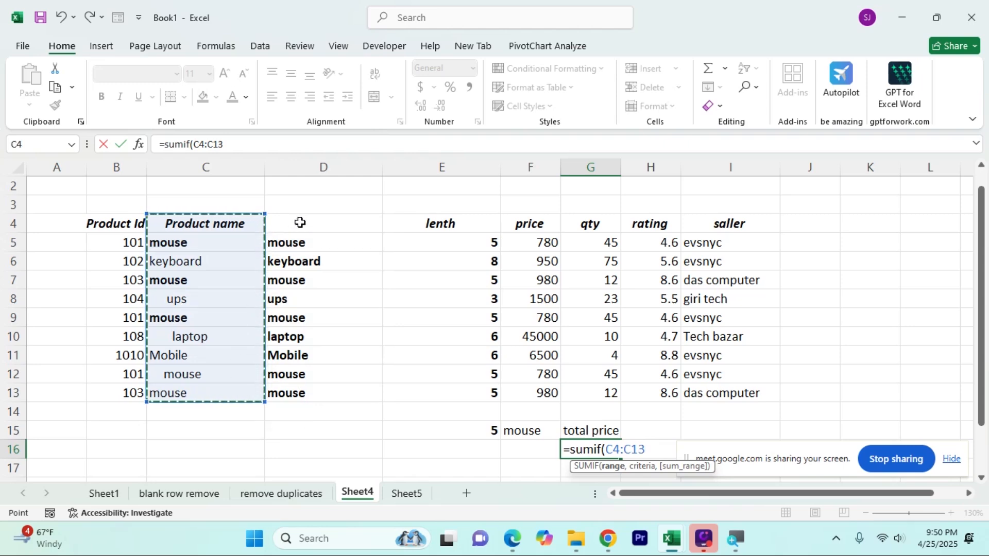
drag(300, 223, 299, 395)
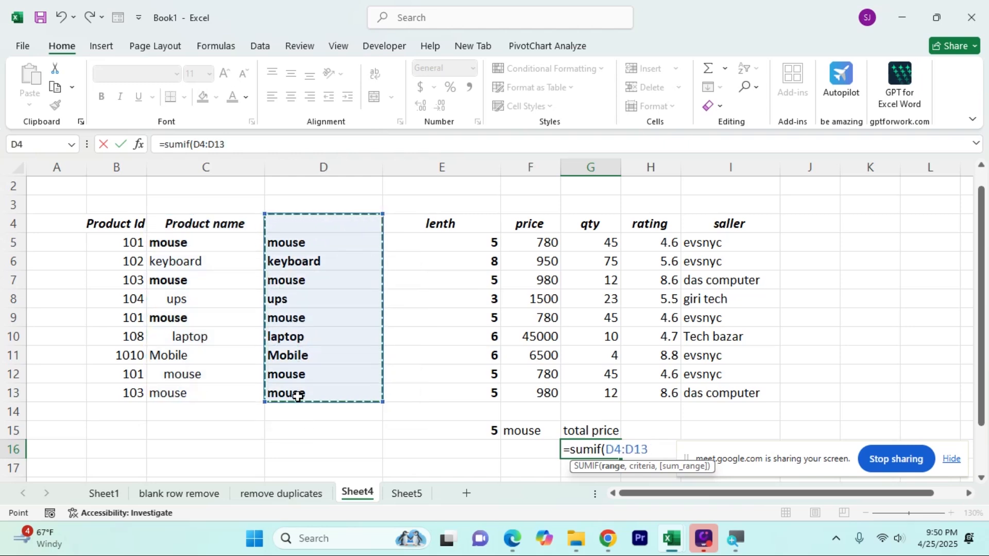
text(,)
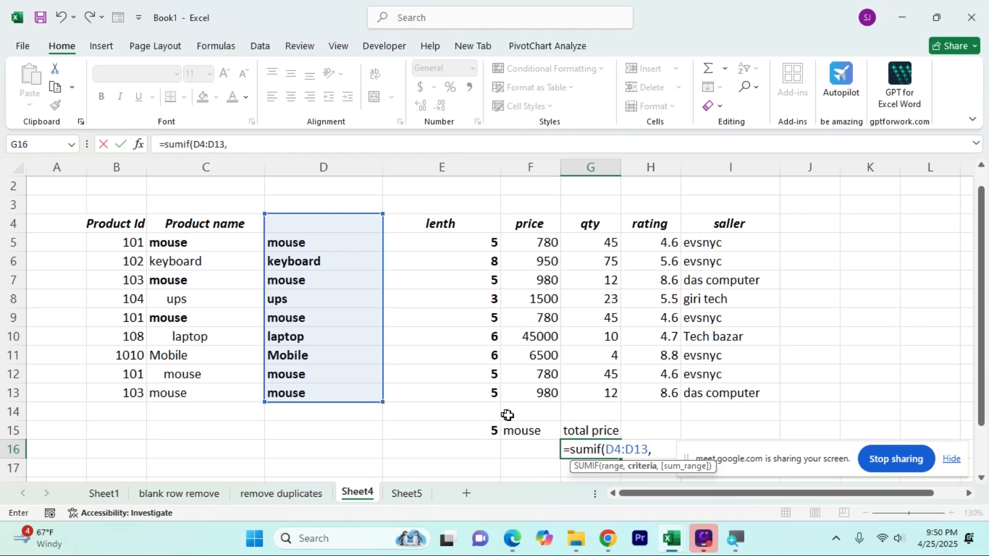
click(524, 430)
text(,)
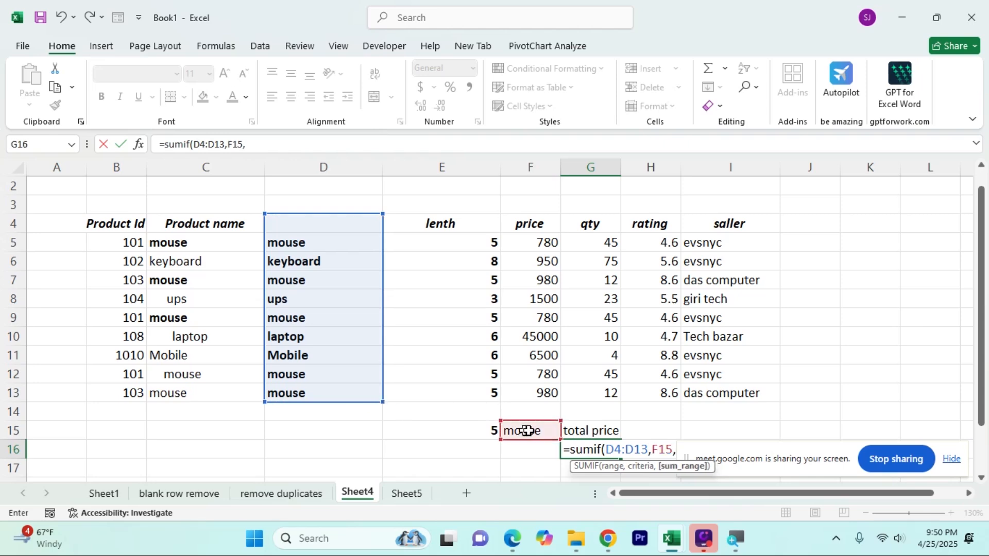
drag(548, 230, 551, 393)
key(Return)
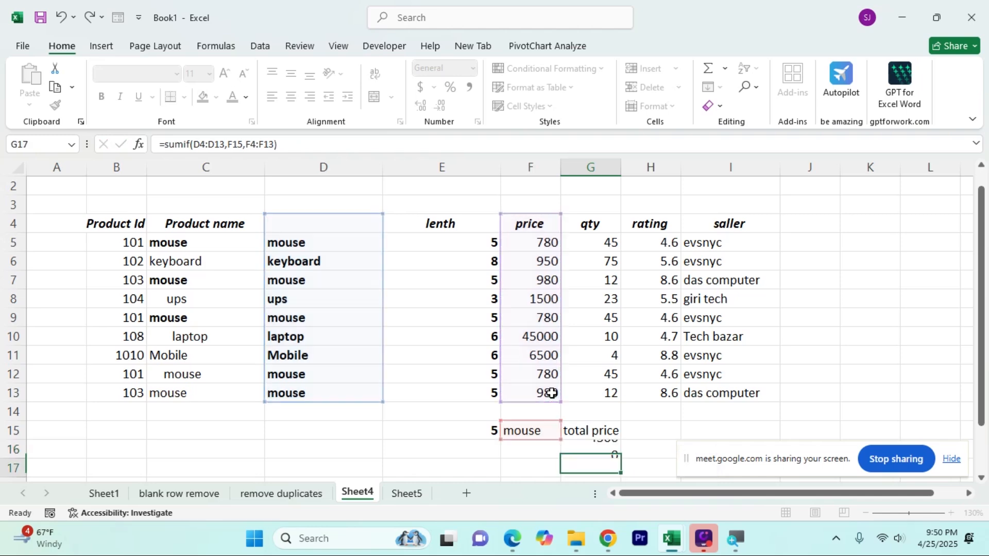
click(591, 450)
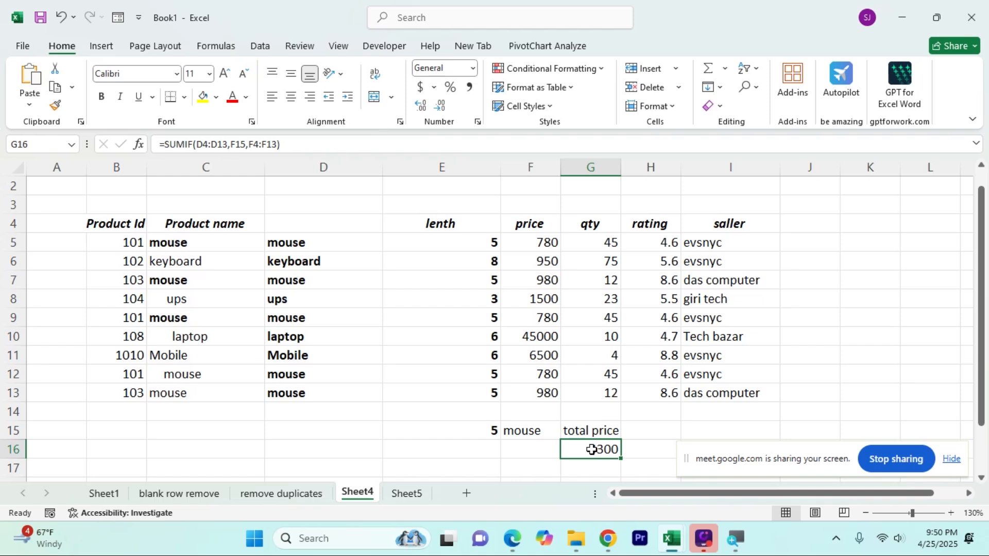
Inspect the trailing spaces in the keyboard entry in C6 and review the whole table in B4:I13
click(241, 411)
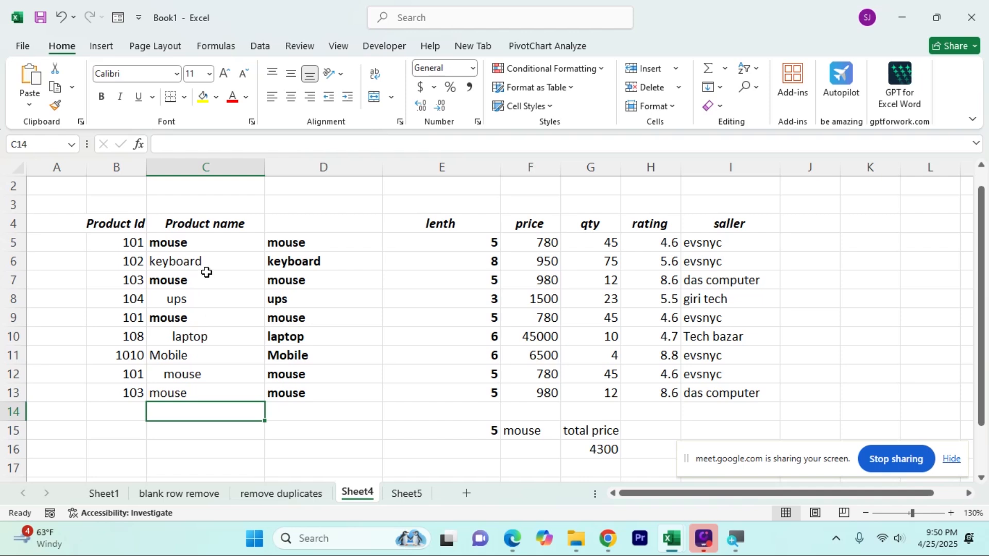
double_click(227, 261)
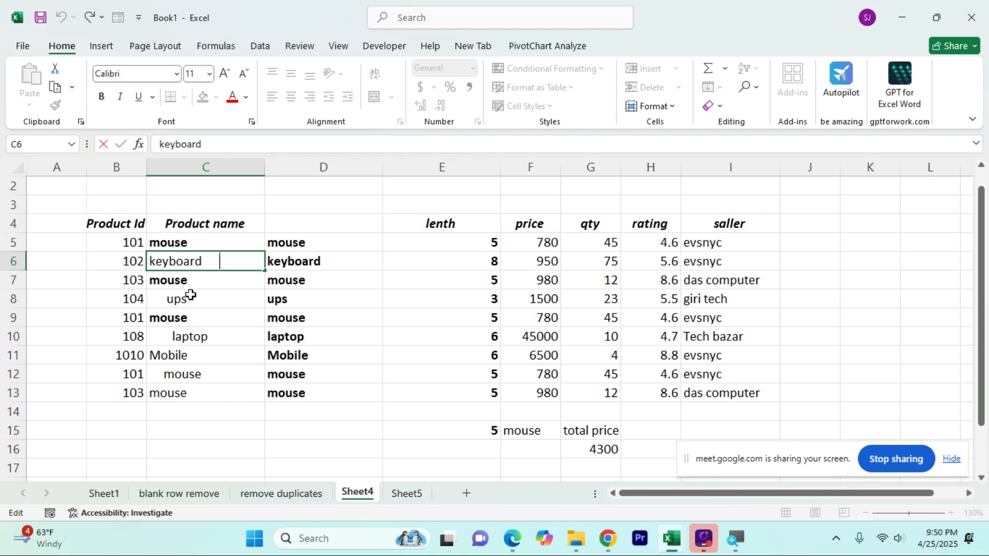
click(243, 406)
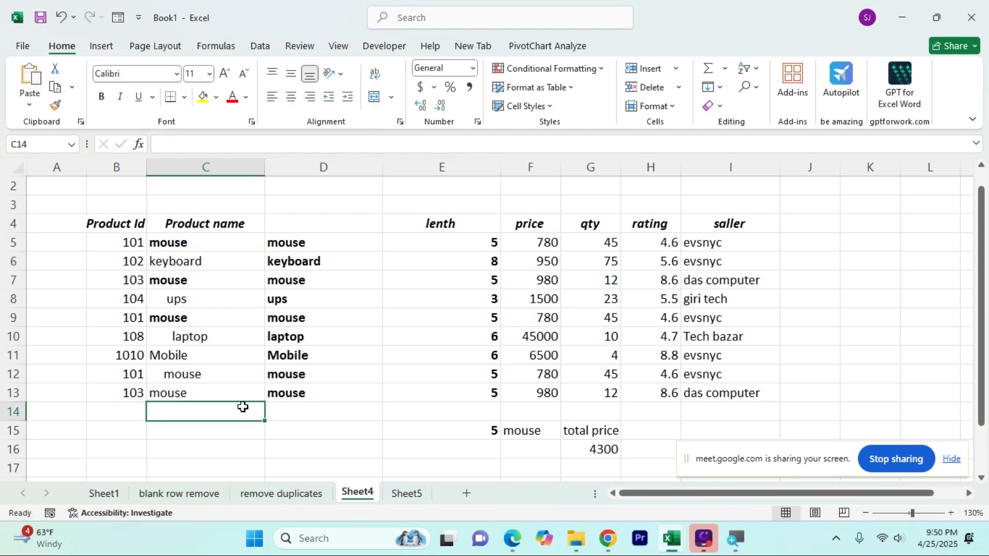
drag(134, 225, 729, 396)
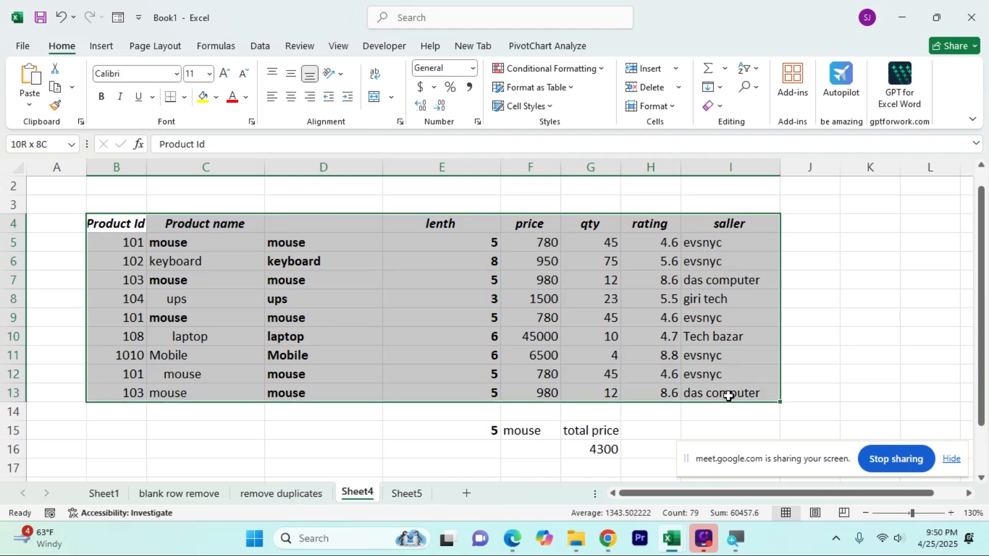
drag(729, 396, 728, 396)
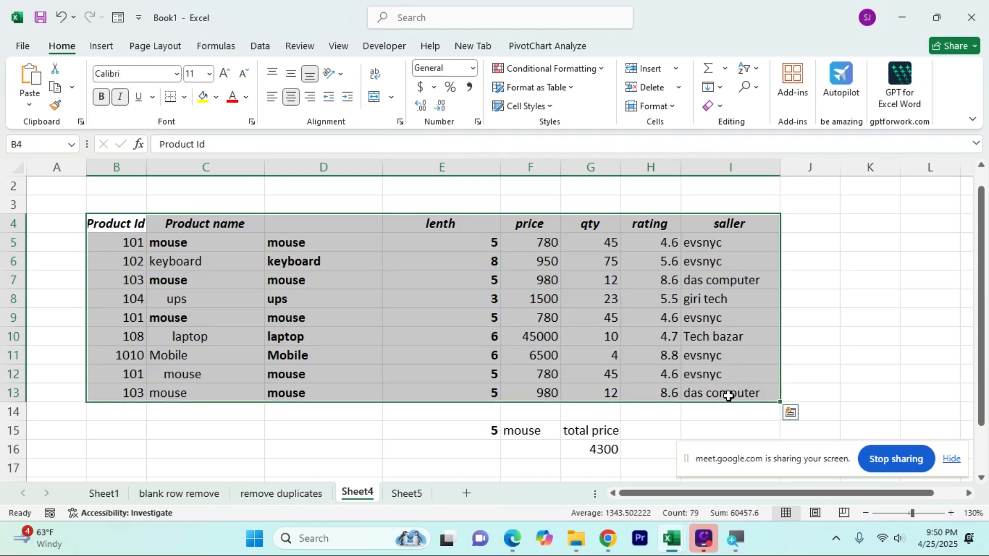
click(667, 436)
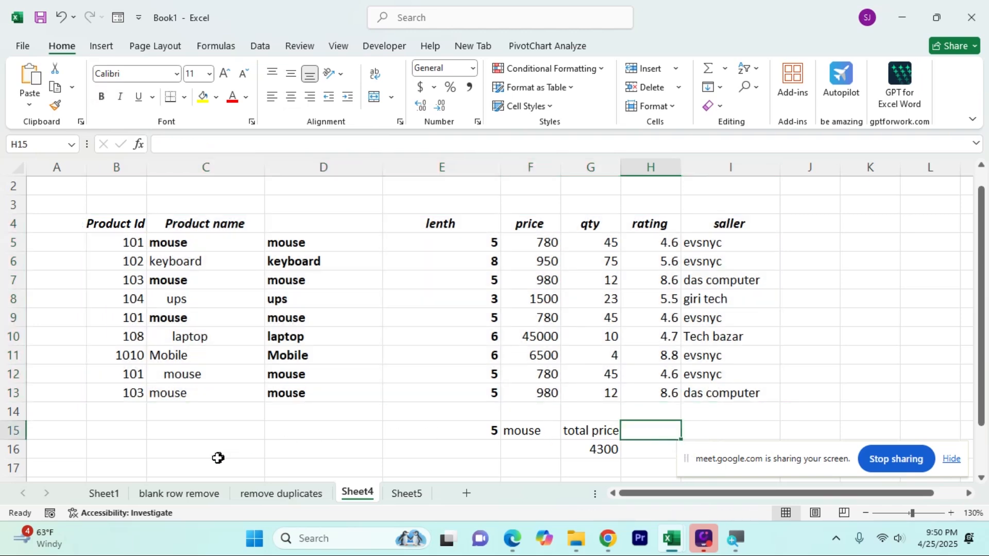
Review the product names in C4:C13, the SUMIF formula in G16, the LEN formula in E5 and the TRIM formula in D5
drag(190, 224, 197, 393)
click(606, 448)
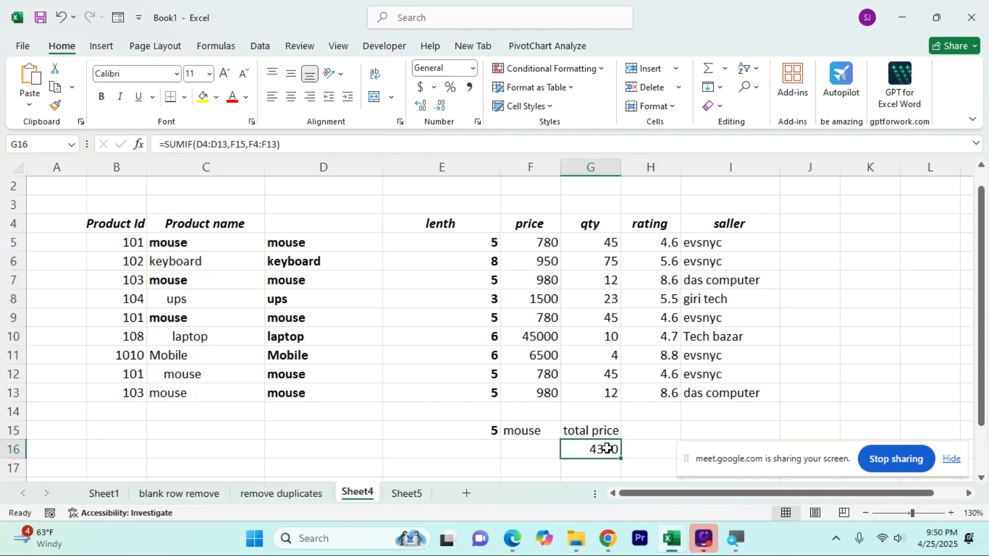
drag(332, 242, 332, 375)
click(466, 242)
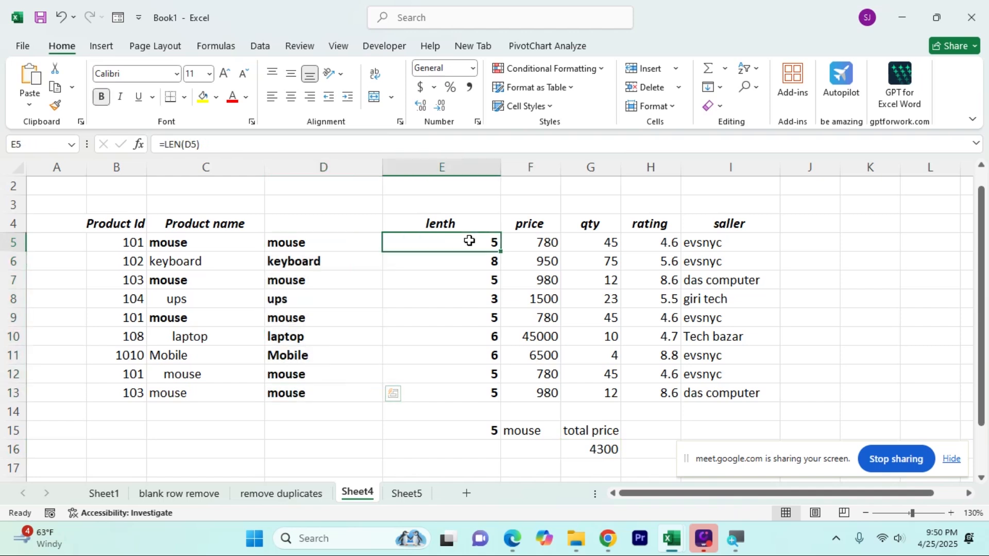
click(589, 433)
click(453, 222)
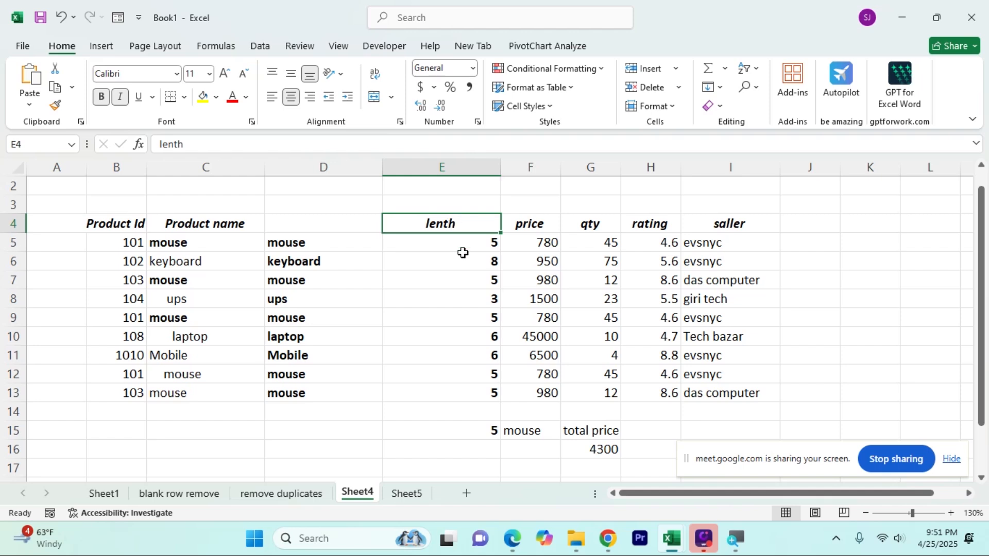
click(464, 241)
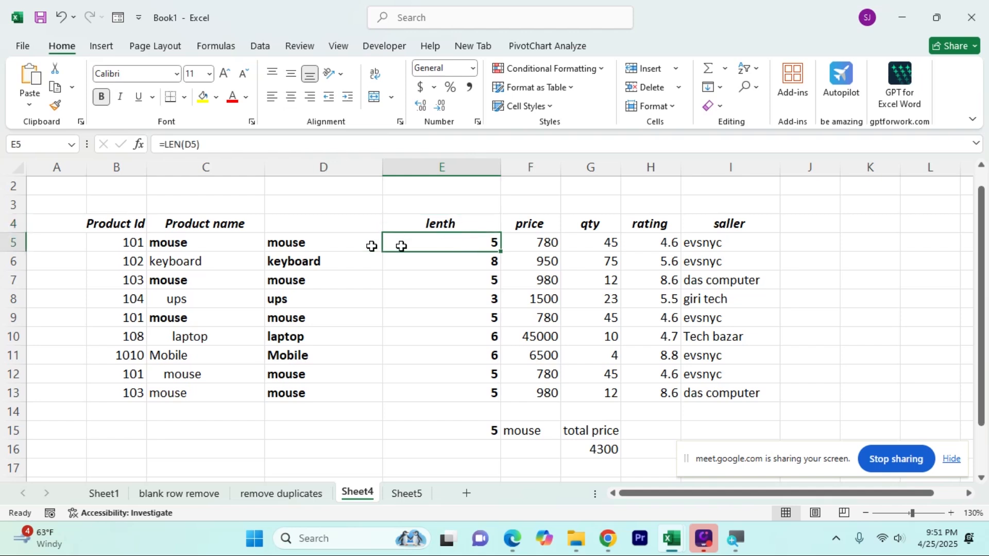
double_click(320, 244)
drag(338, 244, 323, 245)
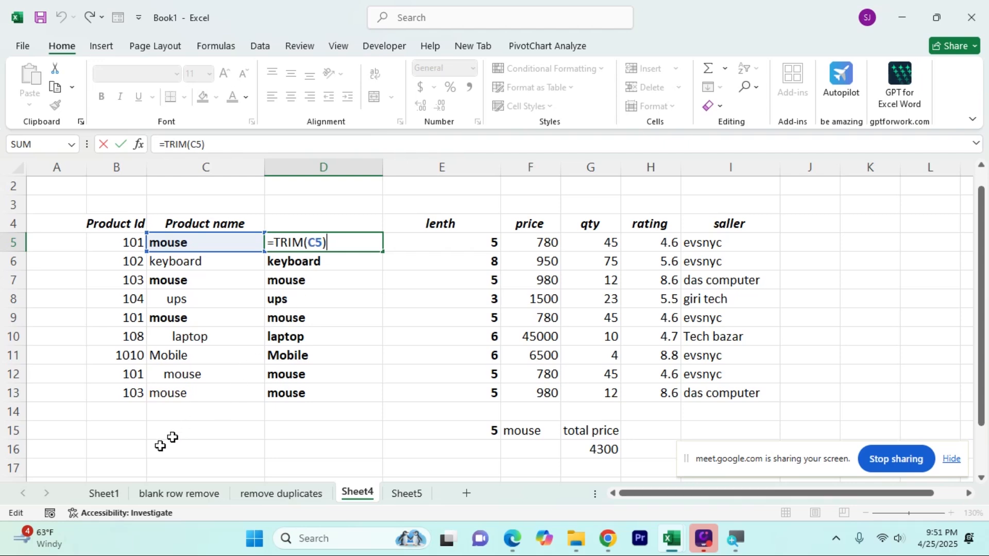
Check the Change Case using Formula topic on Sheet1 and look through the other sheets for data to reuse, ending on Sheet4
click(104, 493)
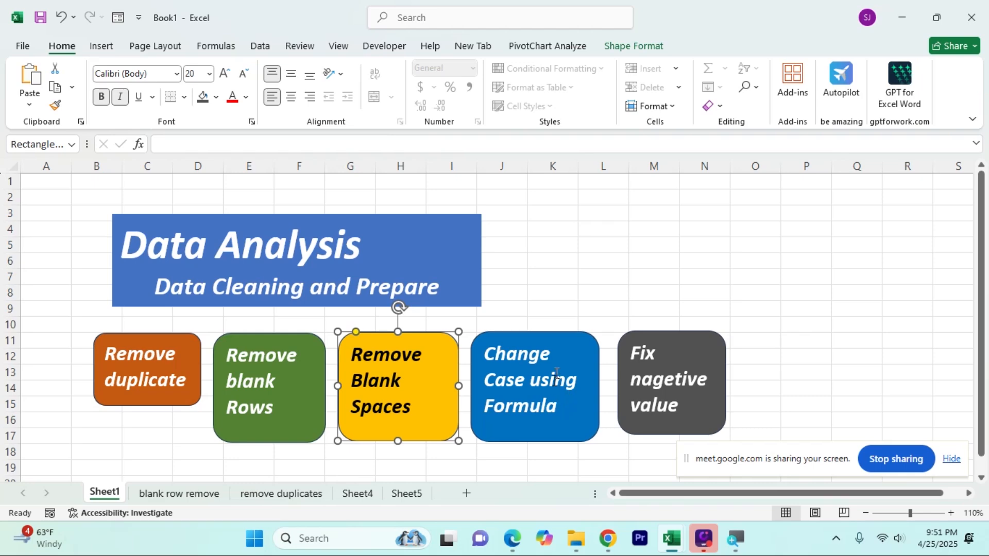
click(557, 430)
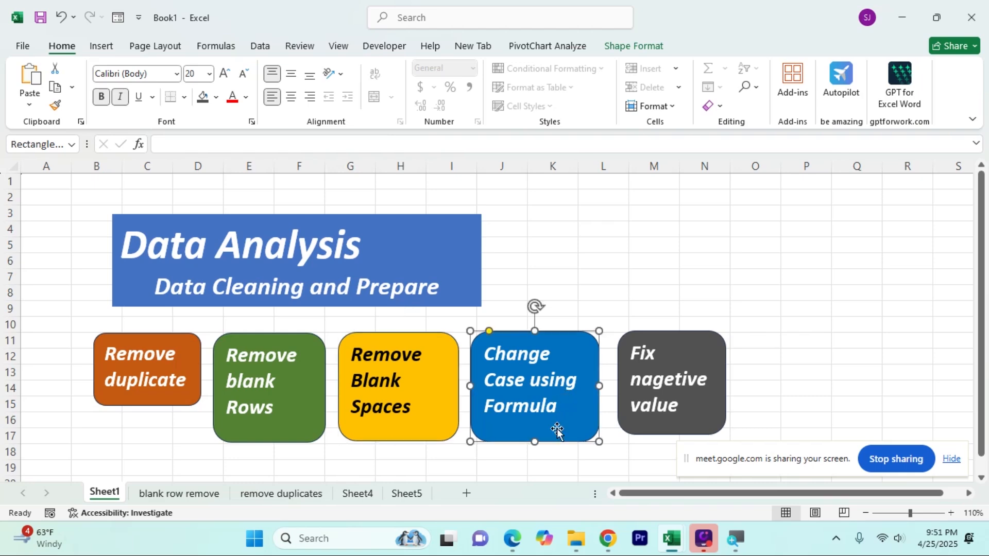
click(547, 467)
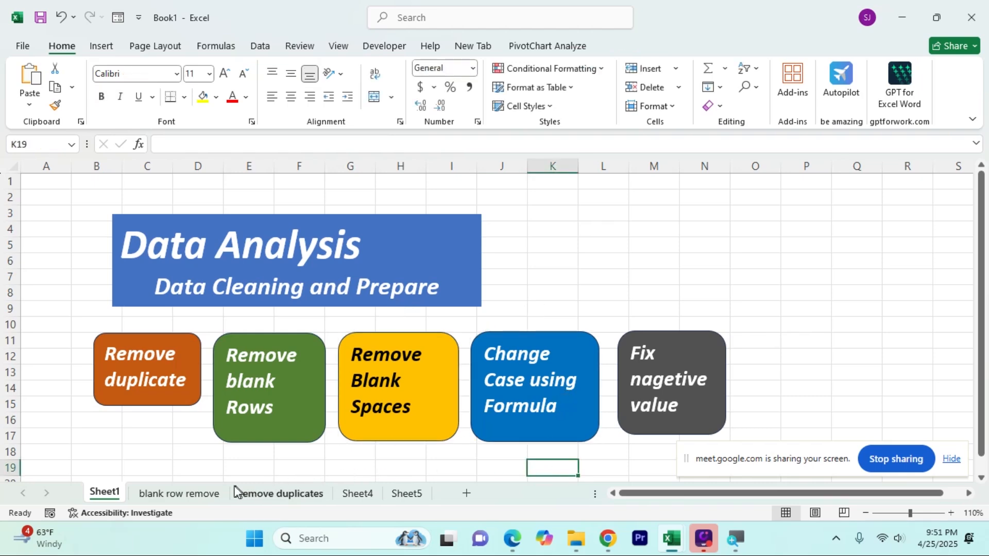
click(210, 493)
click(266, 488)
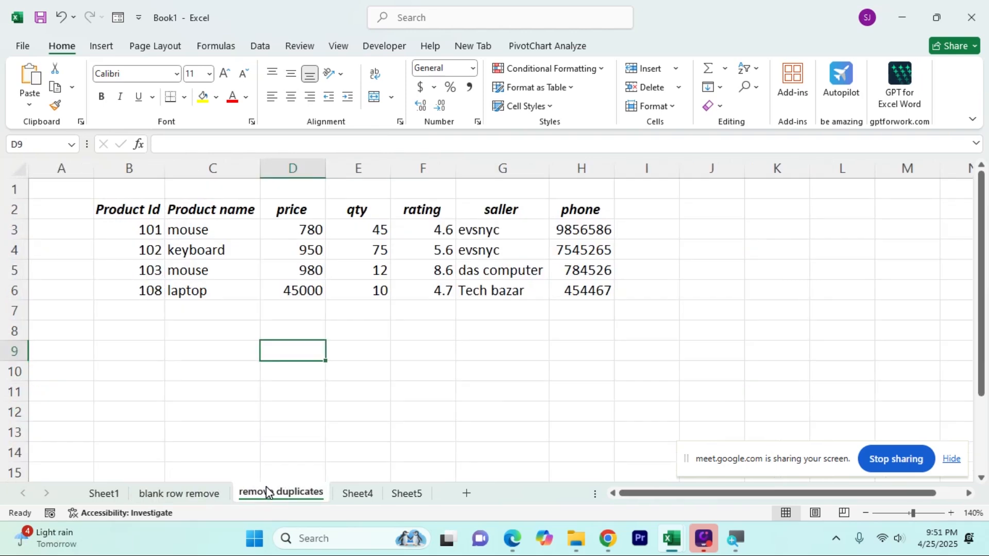
click(355, 493)
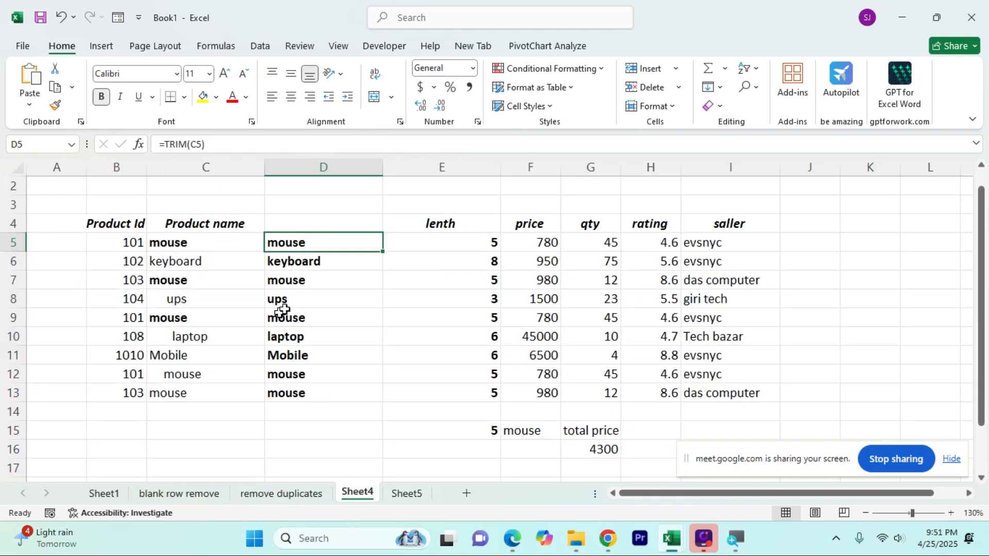
click(220, 401)
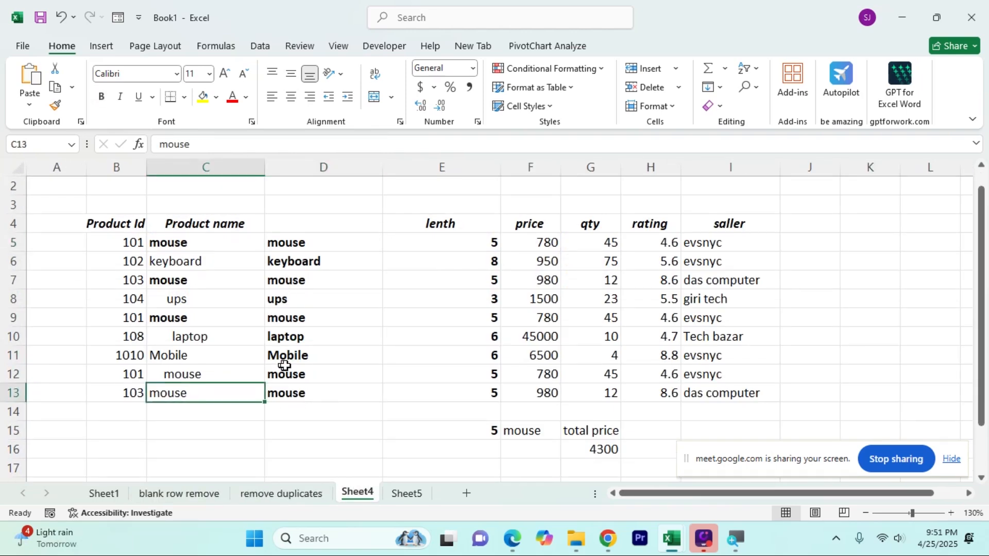
click(405, 495)
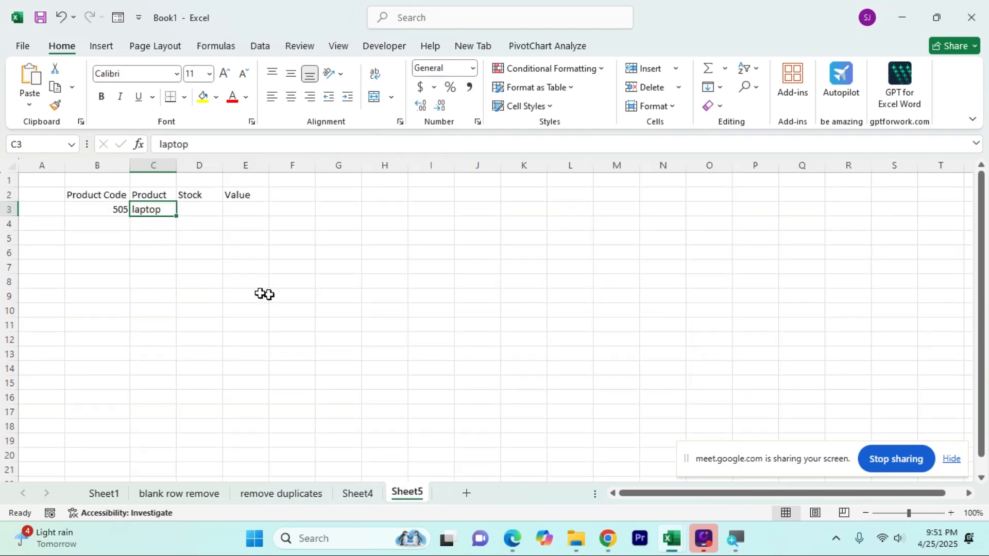
click(356, 493)
click(370, 415)
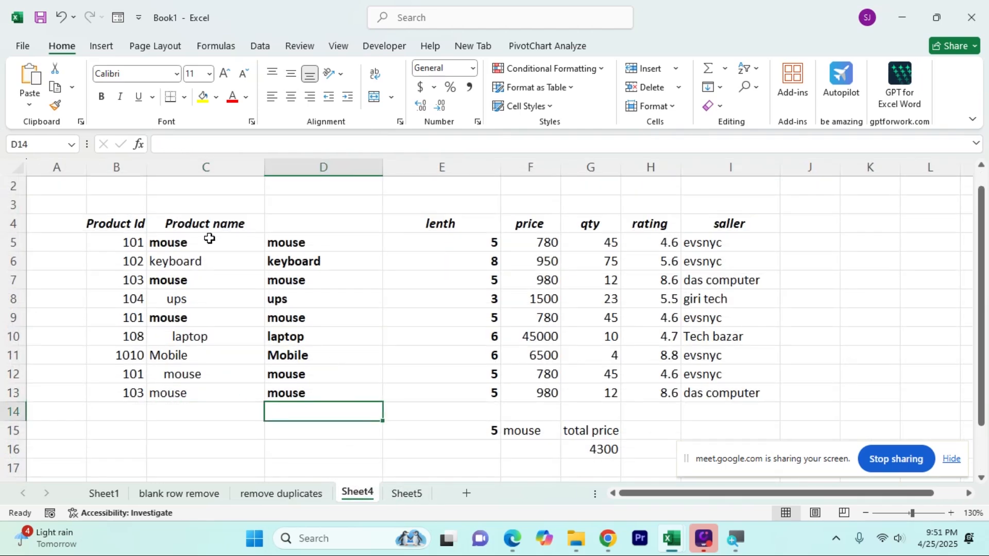
Copy the product table B4:I13 from Sheet4 and paste it into a new worksheet starting at C3
drag(101, 223, 726, 391)
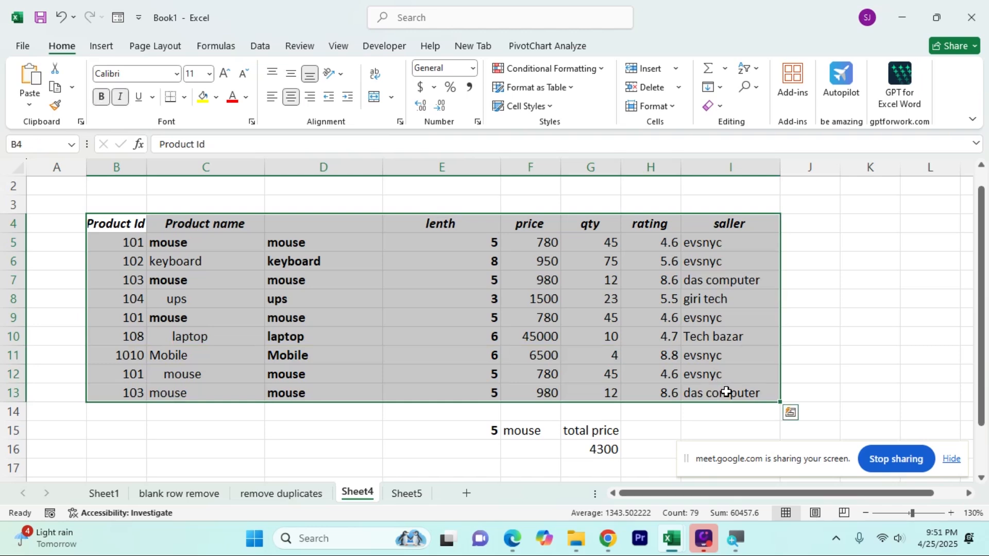
key(ctrl+c)
click(407, 493)
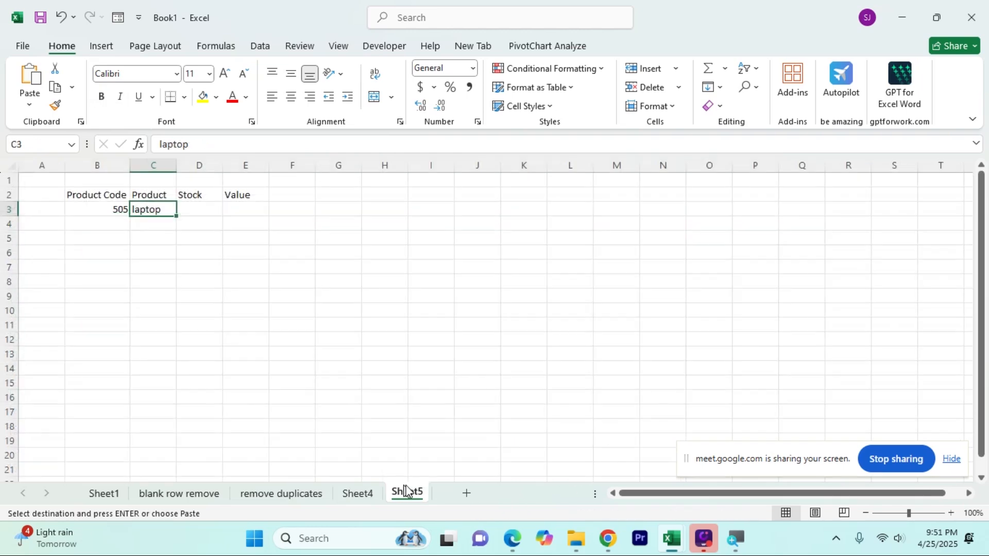
click(467, 493)
click(116, 211)
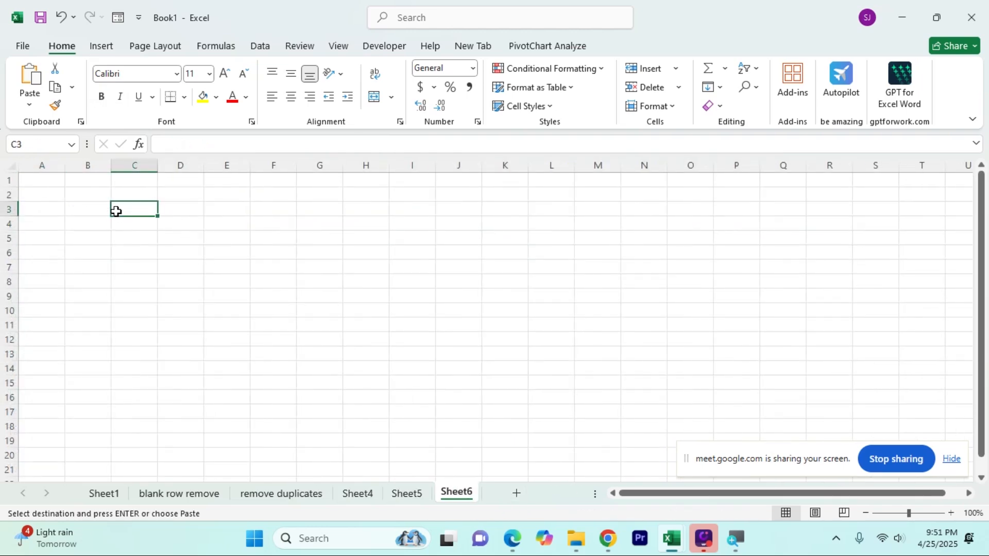
key(ctrl+v)
click(255, 397)
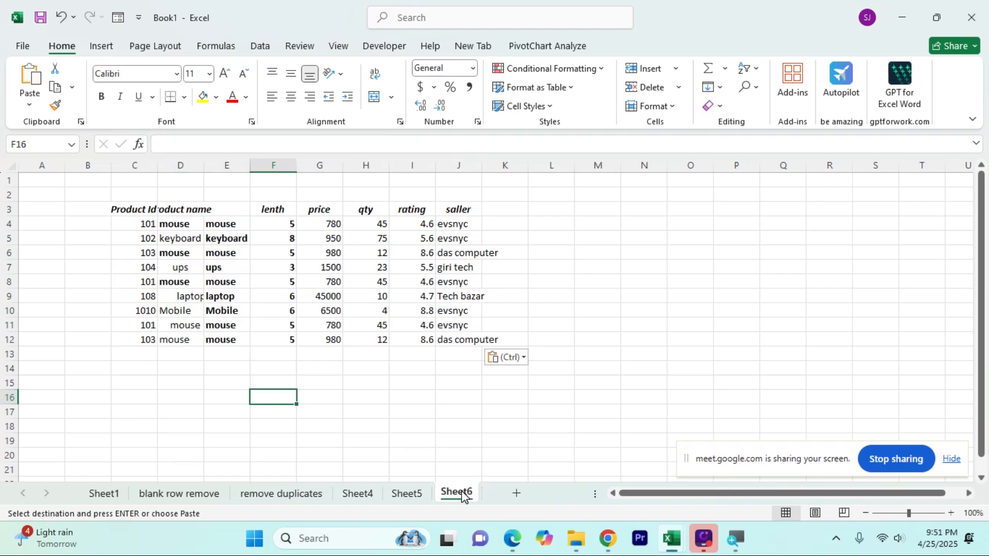
Rename the new worksheet as change case
double_click(462, 491)
text(chang)
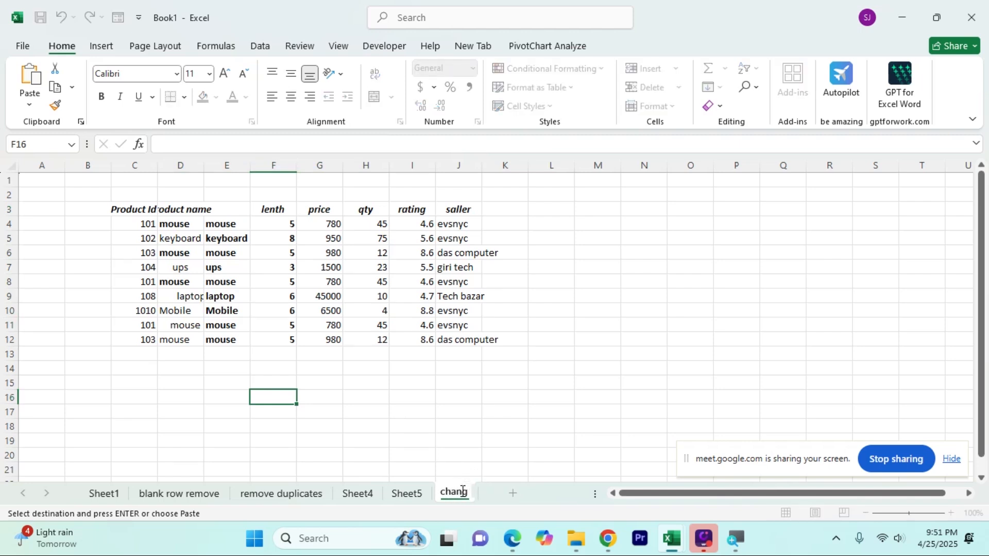
text(e case)
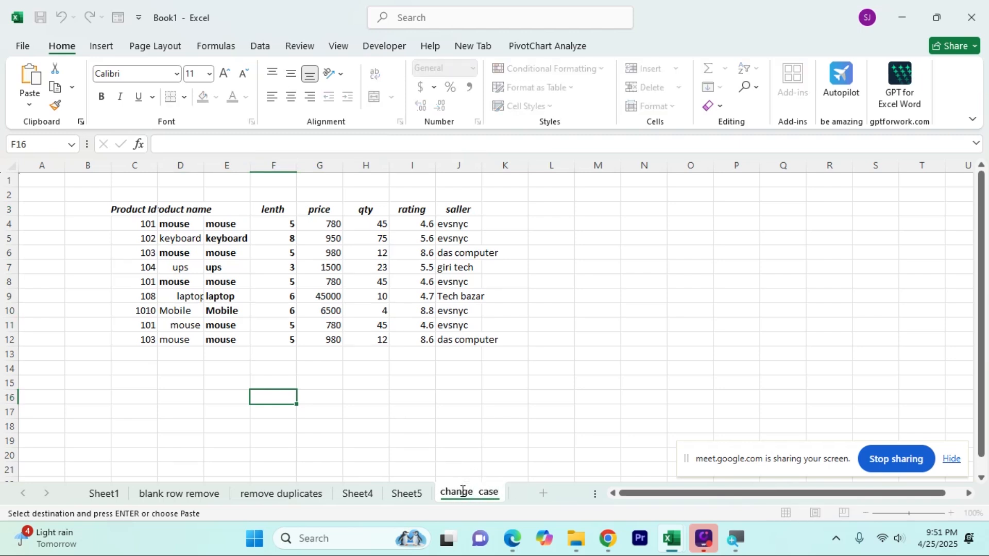
click(565, 431)
Autofit the width of column D to the product names on the change case sheet
click(951, 513)
click(952, 513)
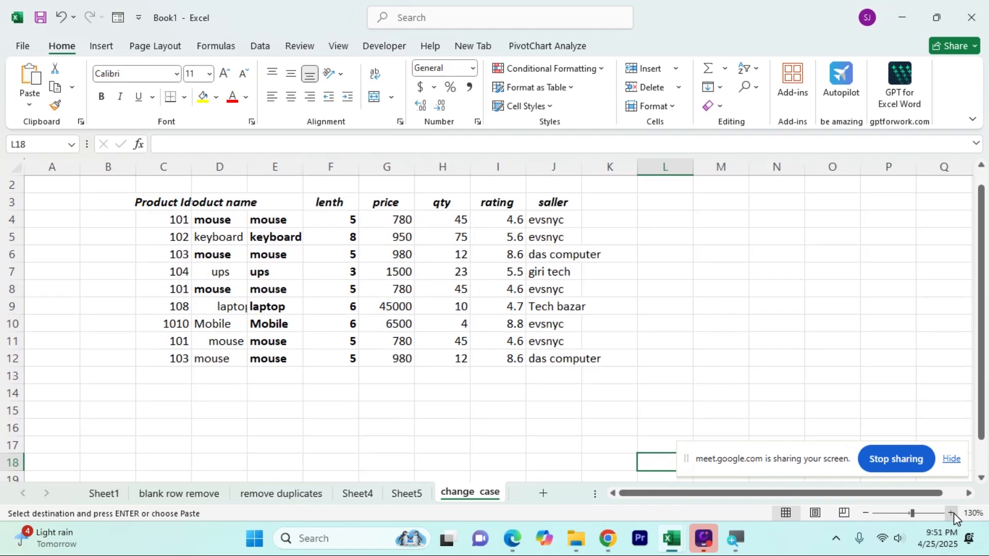
click(951, 513)
click(951, 513)
click(951, 513)
scroll(639, 381, up, 2)
click(479, 386)
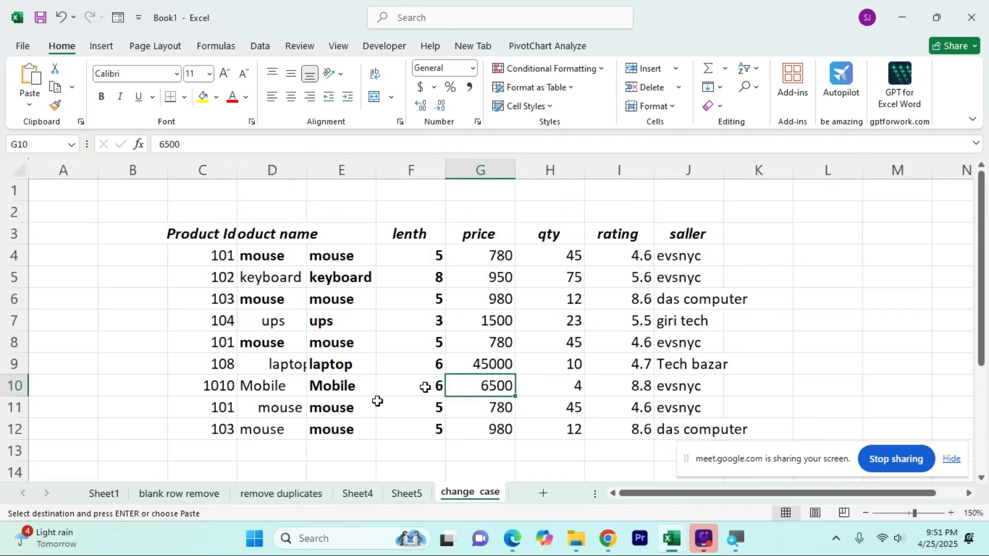
click(105, 493)
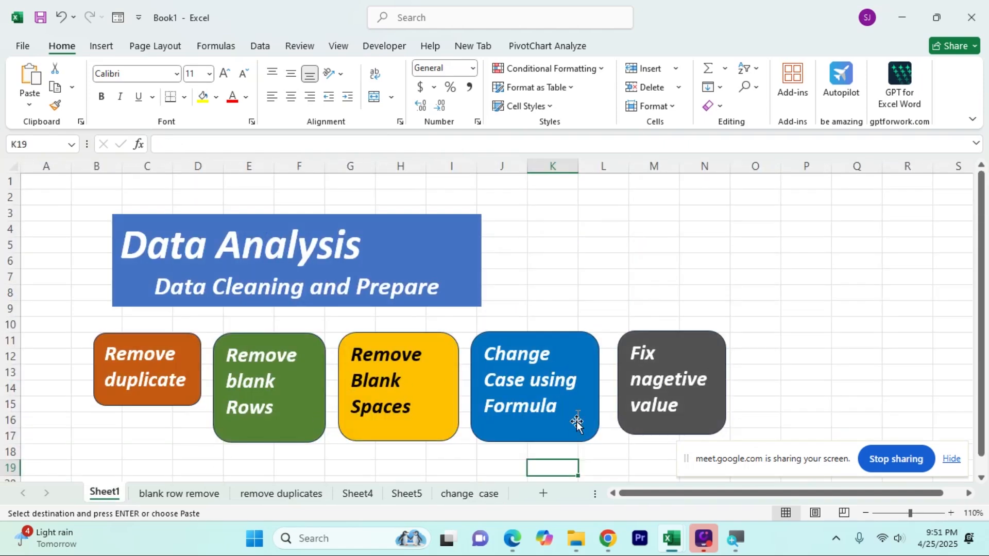
click(461, 496)
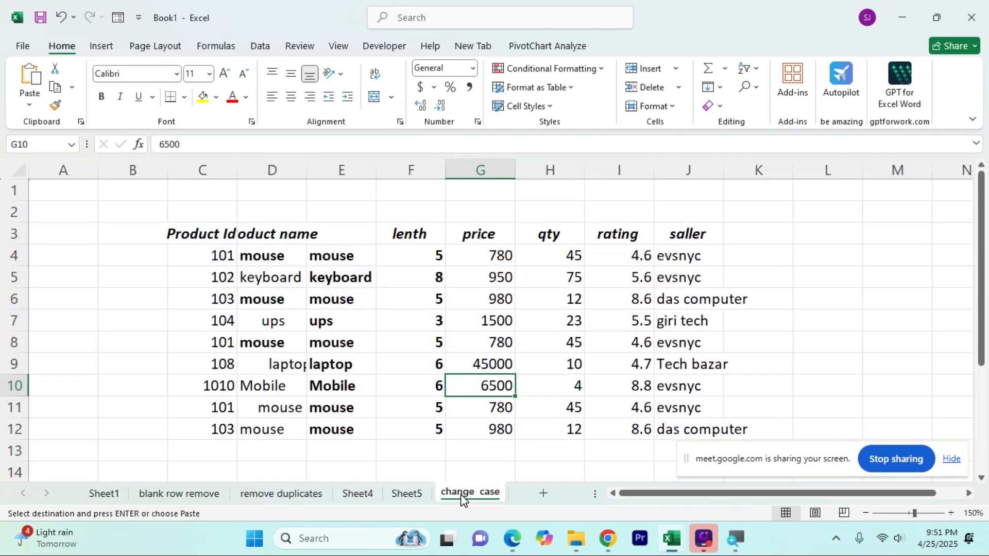
click(313, 246)
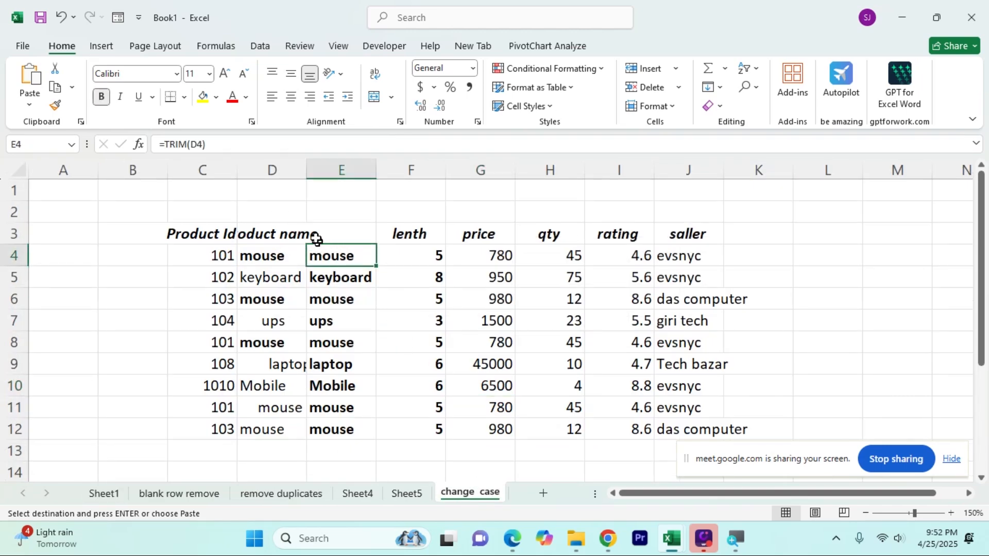
double_click(306, 167)
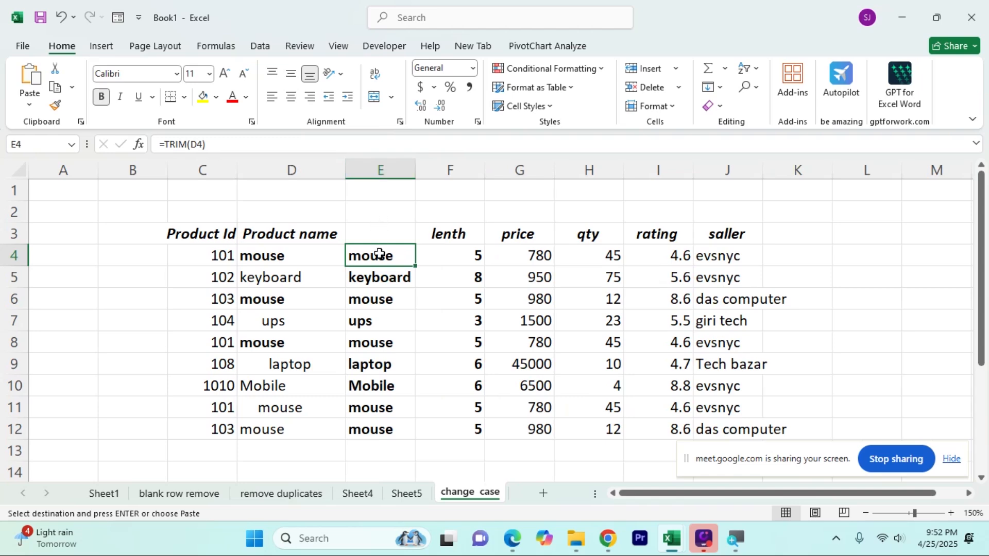
Delete the trimmed names column and the lenth column from the copied table
click(397, 166)
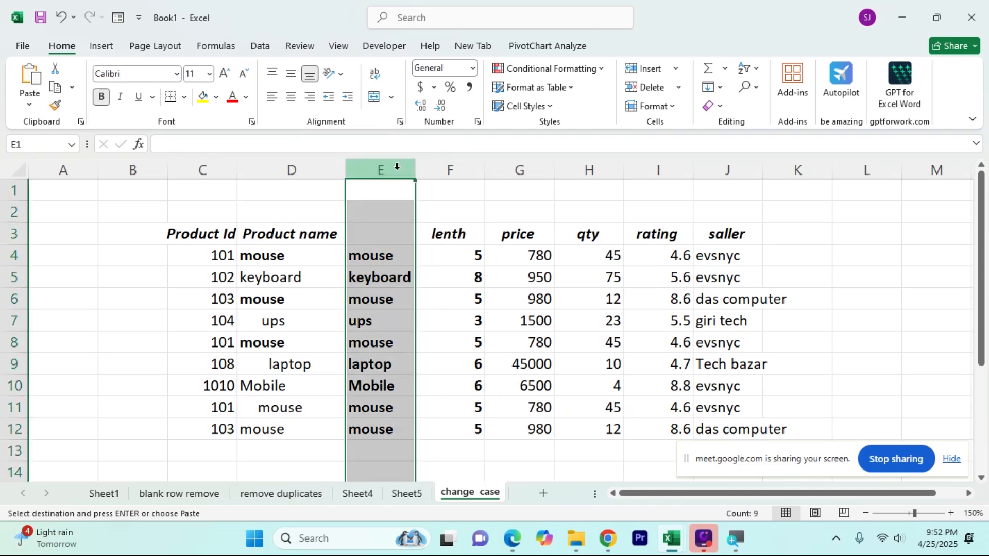
right_click(397, 167)
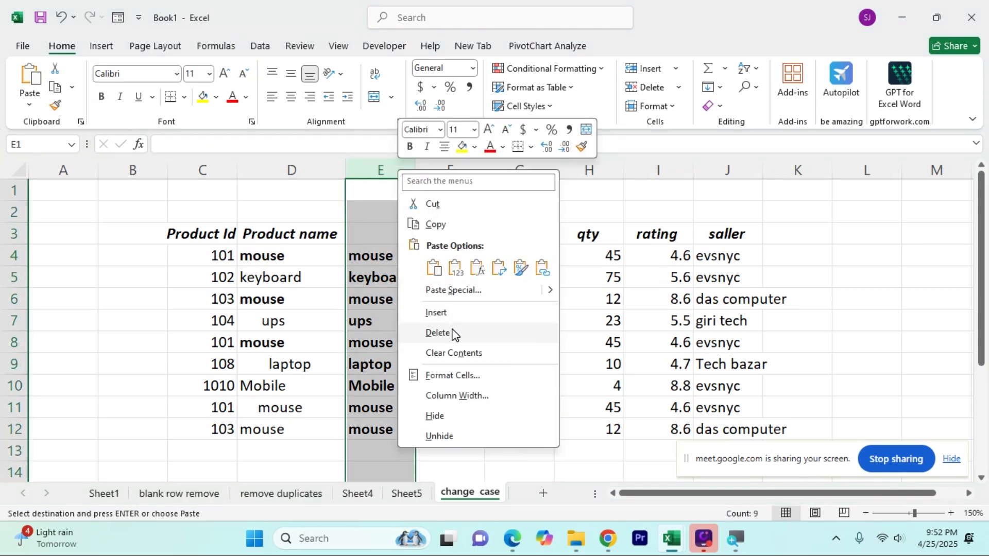
click(451, 329)
right_click(380, 168)
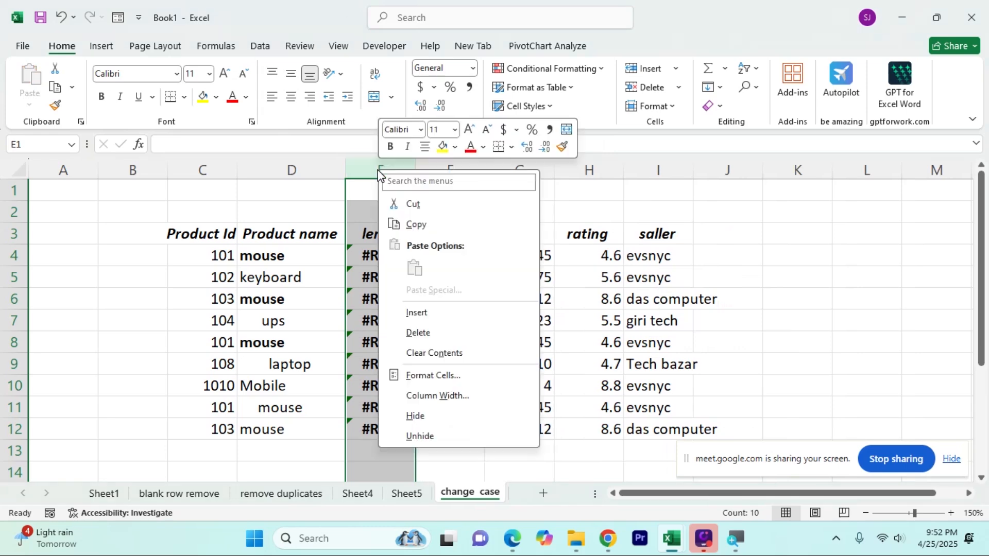
click(419, 332)
click(667, 325)
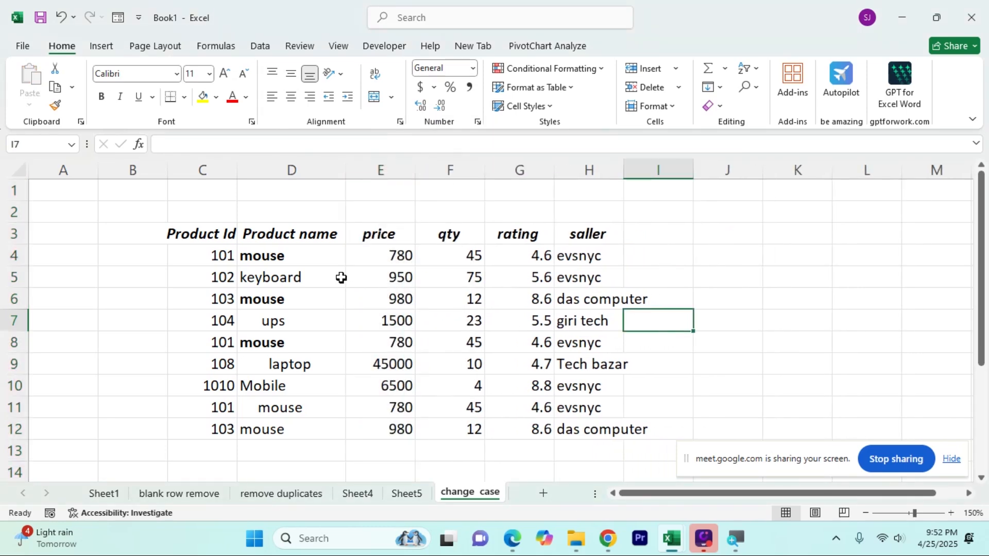
Inspect the mouse entries in D4 and D6 and the ups entry in D7 for extra spaces
click(314, 256)
double_click(315, 256)
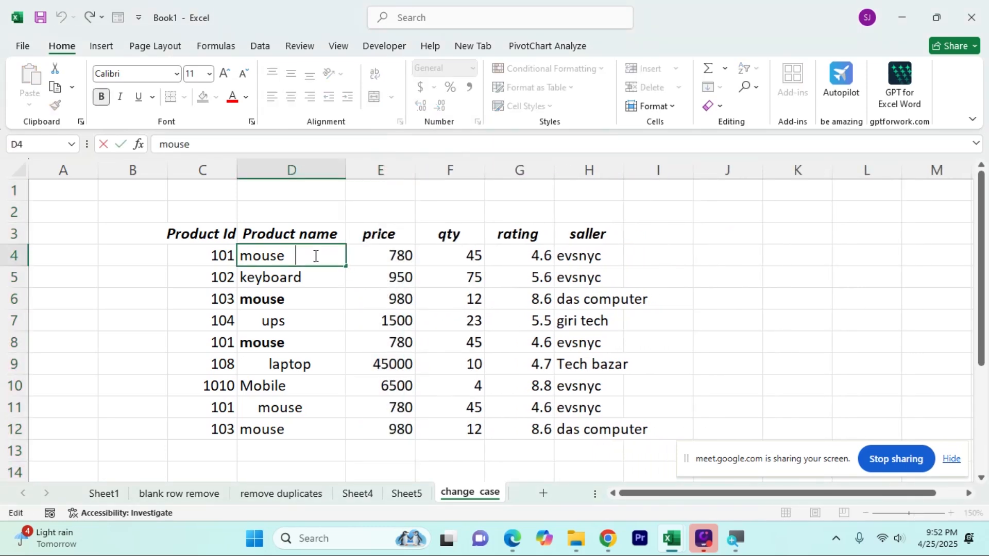
click(298, 307)
double_click(298, 304)
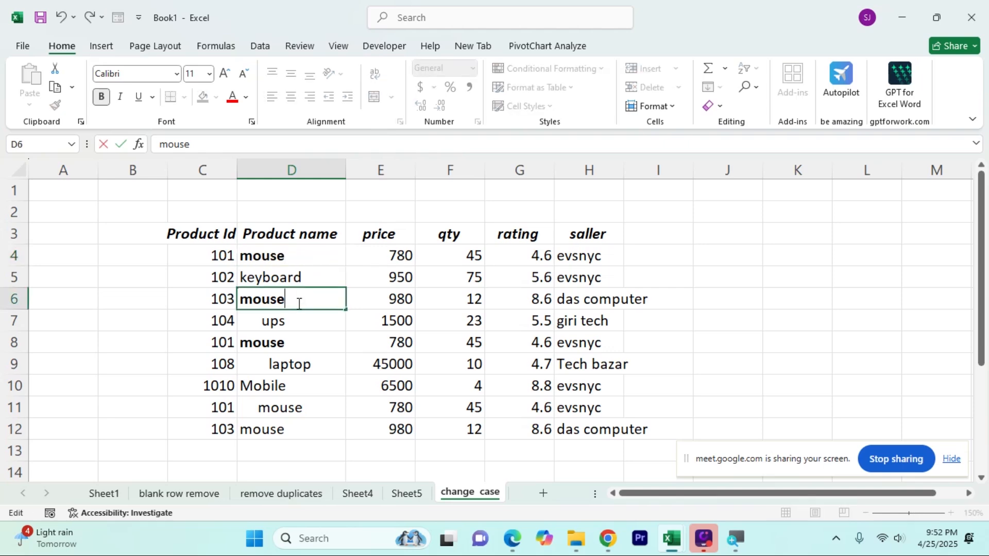
click(267, 318)
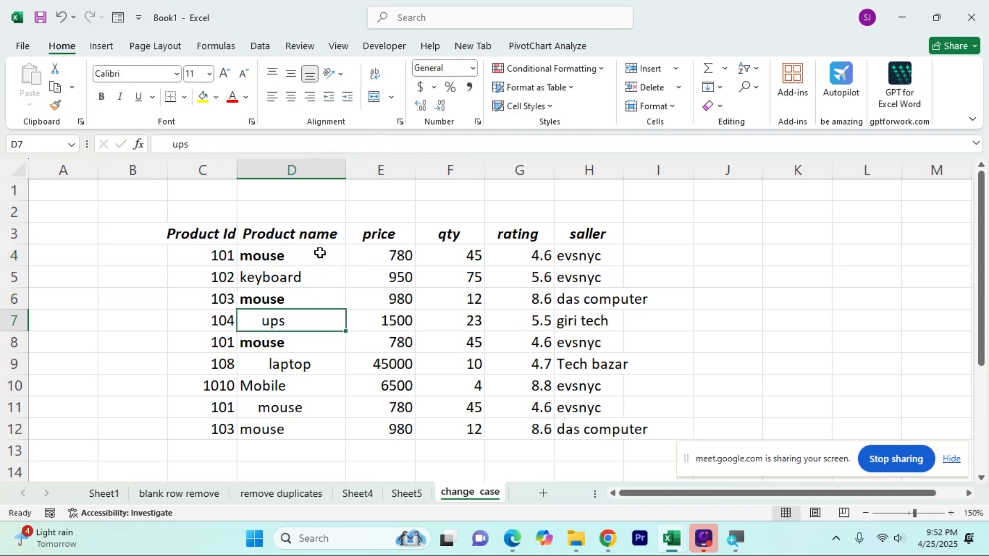
click(320, 253)
Insert a blank column between Product name and price
click(395, 169)
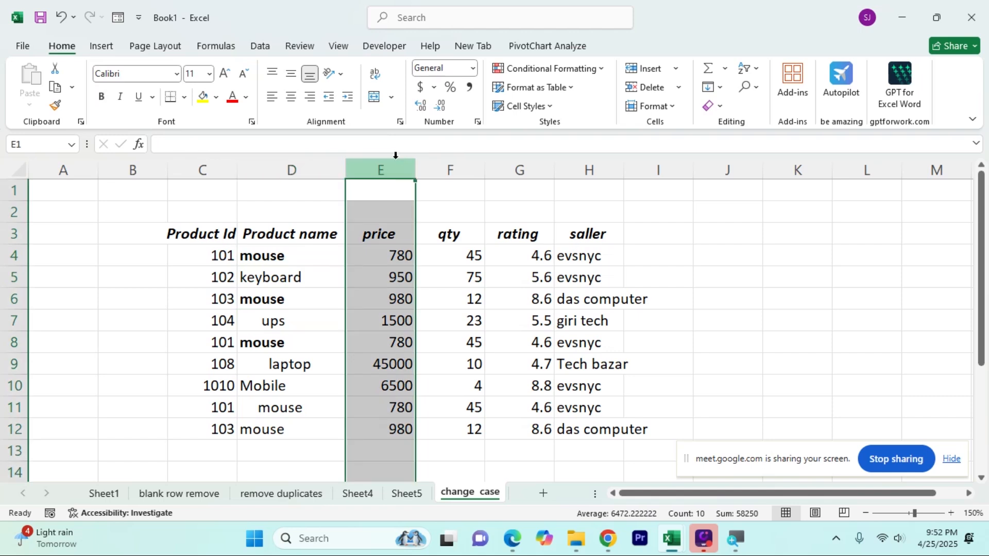
right_click(398, 164)
click(442, 301)
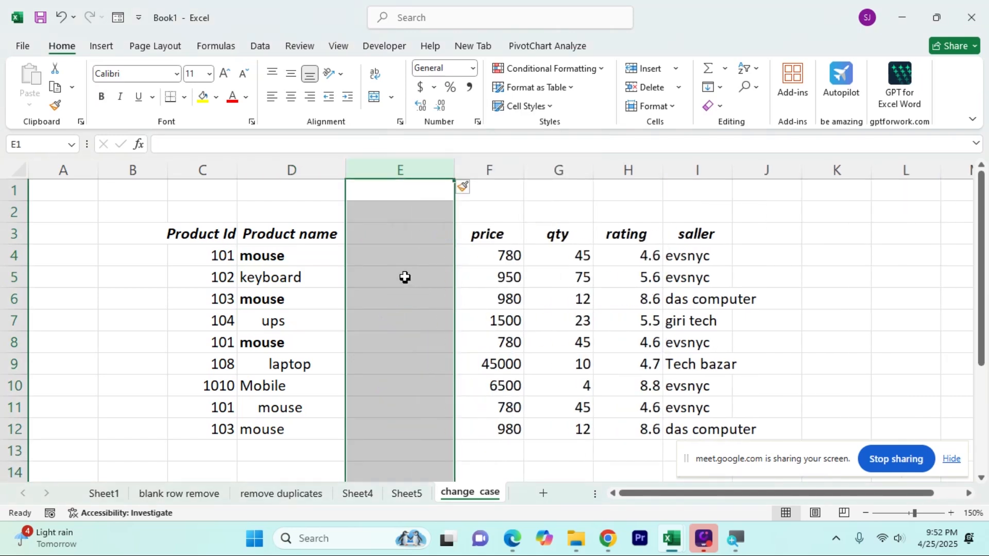
Enter =TRIM(D4) in E4 and fill it down to E12 for all the product names
click(404, 262)
text(=)
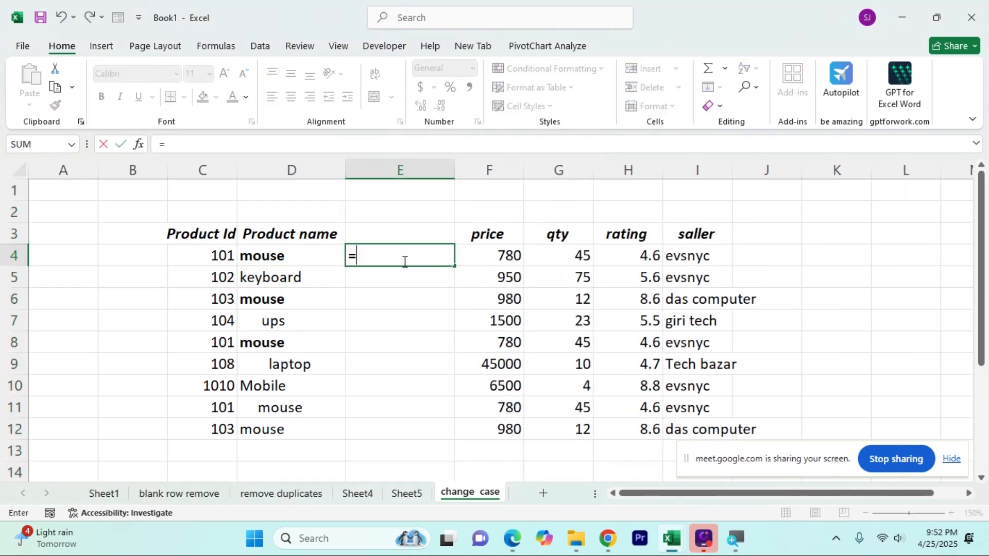
text(tri)
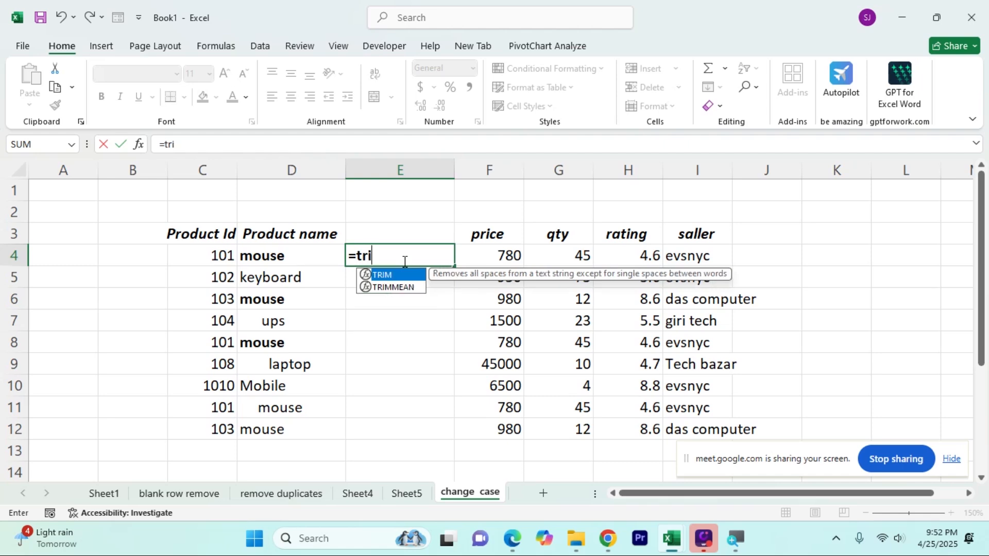
key(Tab)
click(286, 254)
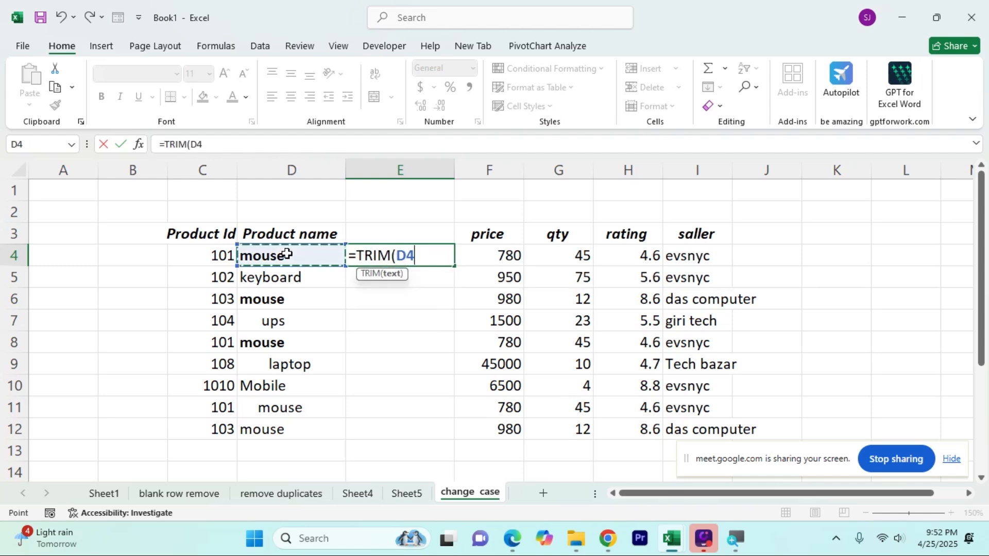
text())
key(Return)
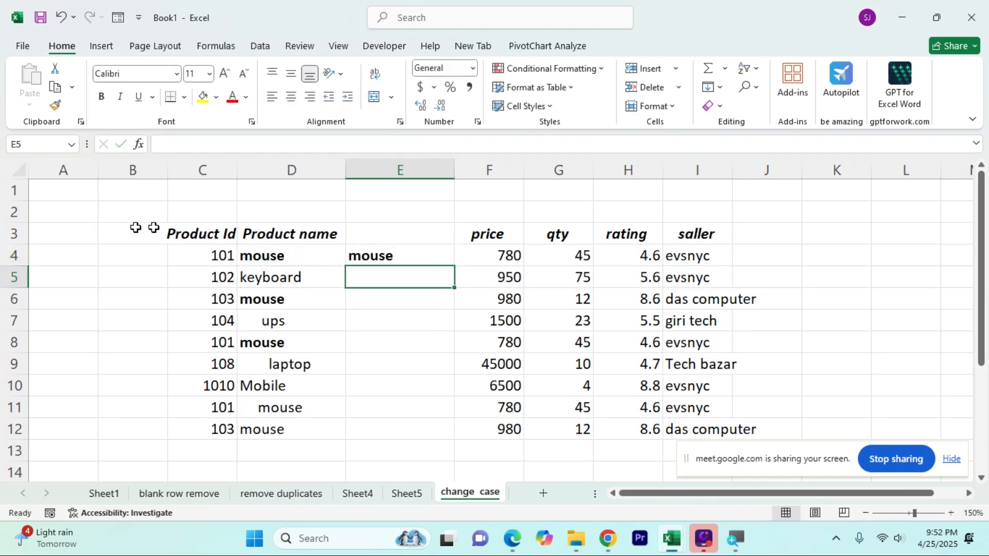
click(443, 255)
drag(454, 266, 456, 439)
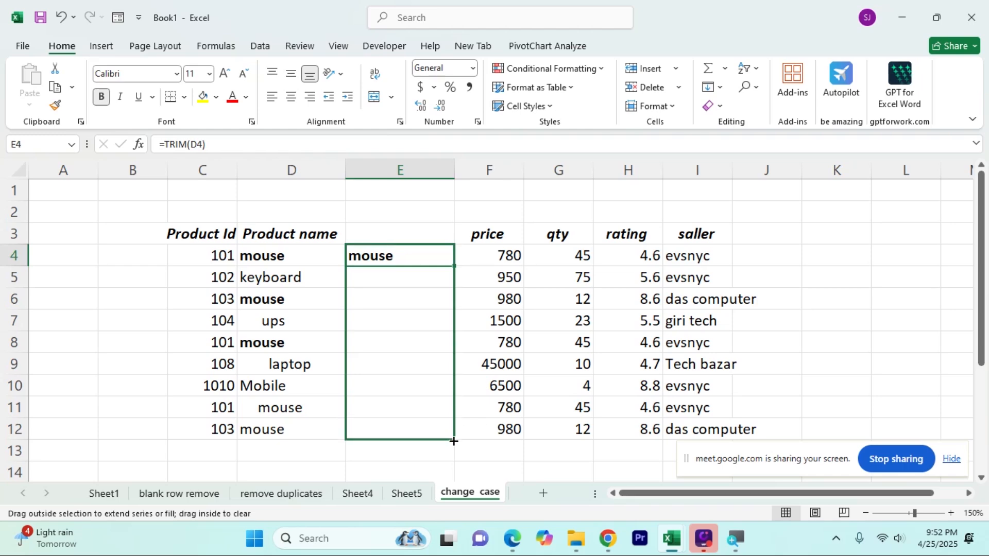
Replace the TRIM formulas in E4:E12 with their values by copying and pasting them in place
key(ctrl+c)
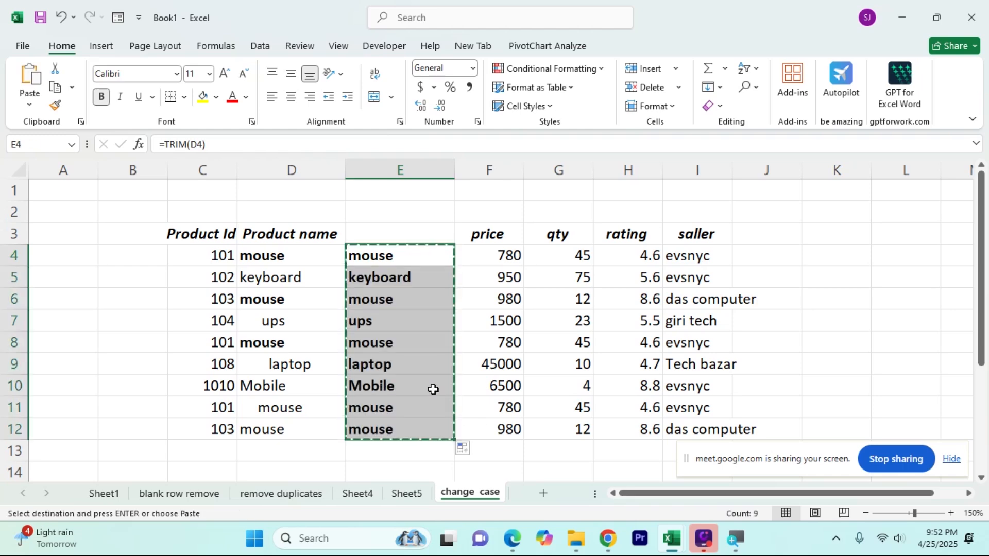
click(23, 47)
click(22, 56)
click(28, 106)
click(30, 218)
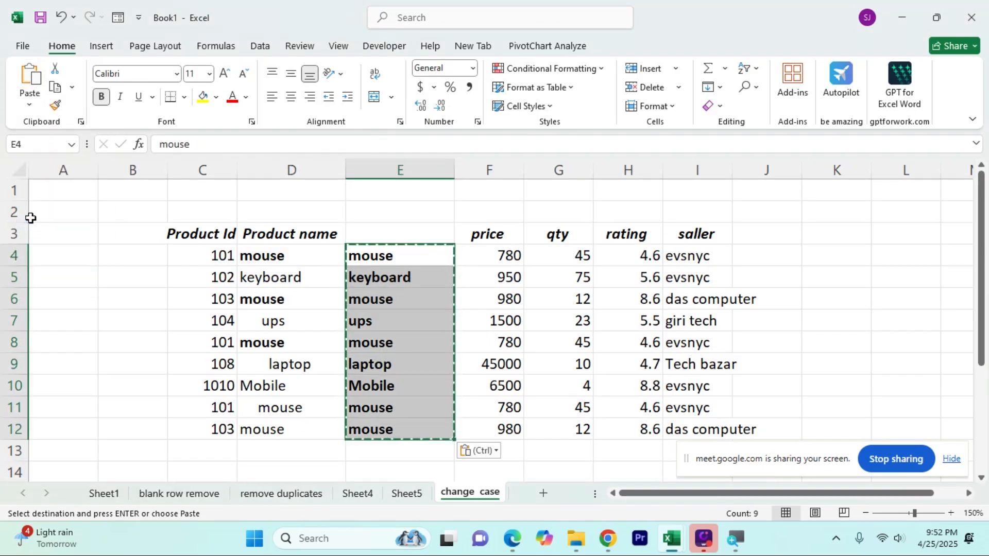
Delete the original Product name column and enter the heading "product name" in D3 above the trimmed names
click(269, 166)
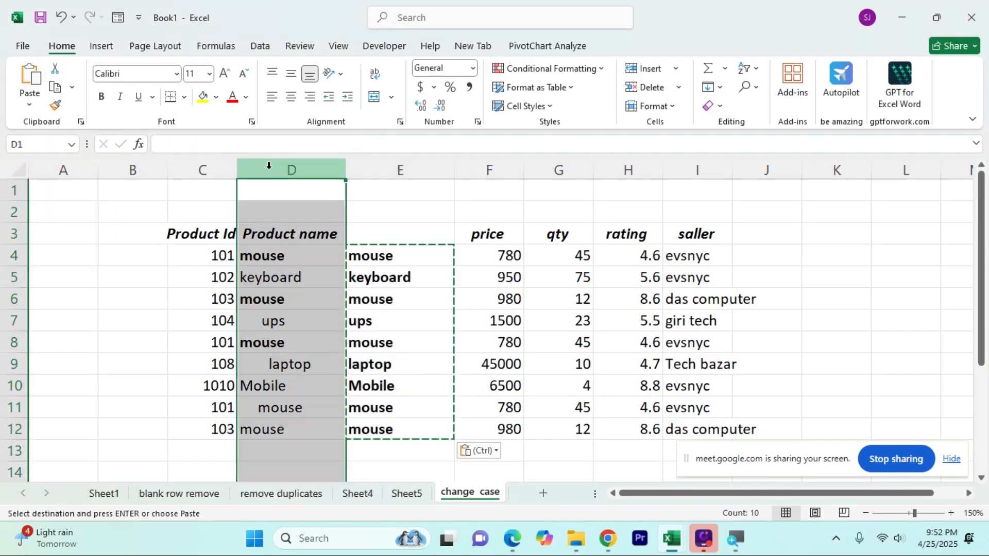
right_click(268, 166)
click(329, 333)
click(295, 239)
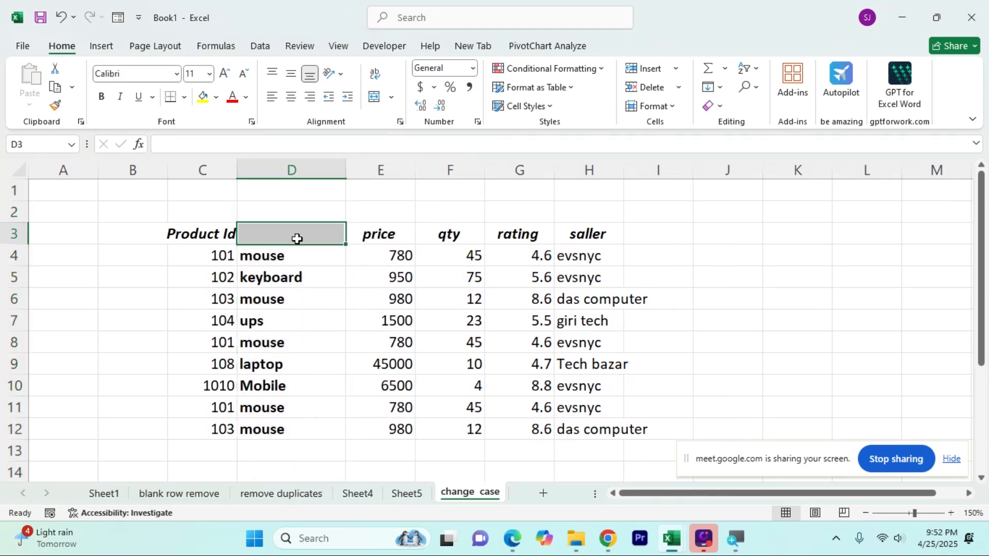
text(product name)
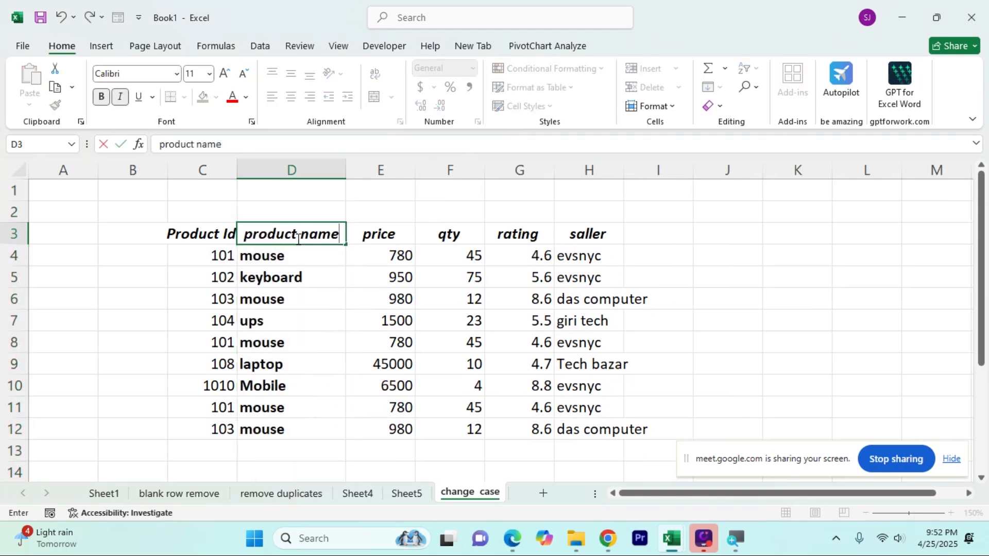
click(418, 274)
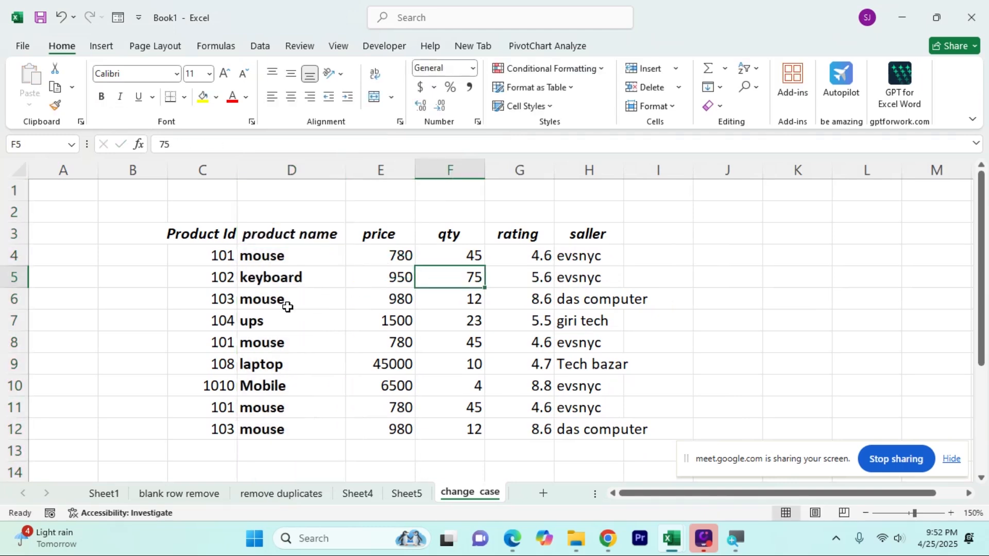
Mix the letter case of two product names, changing D5 to keyBoard and D4 to mousE
double_click(272, 277)
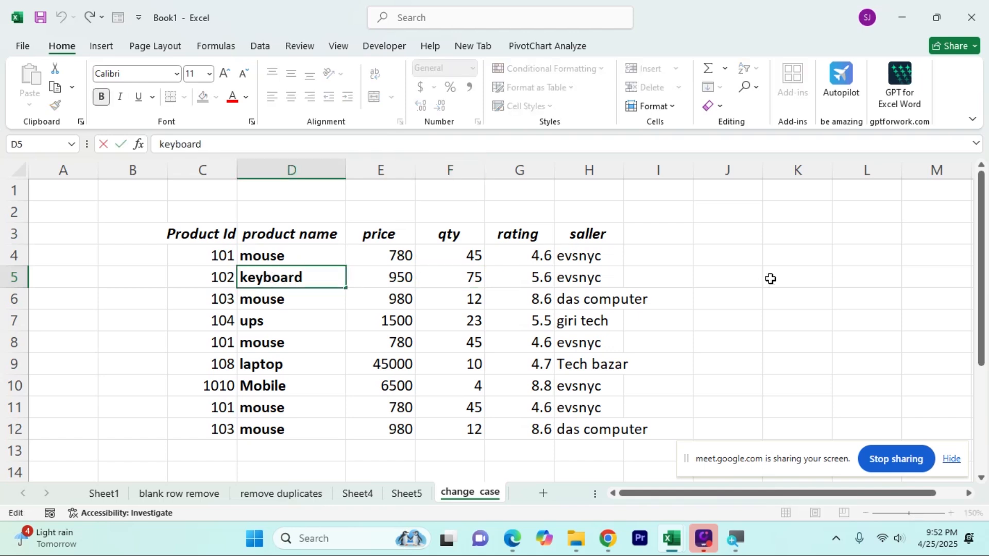
key(BackSpace)
text(B)
click(320, 327)
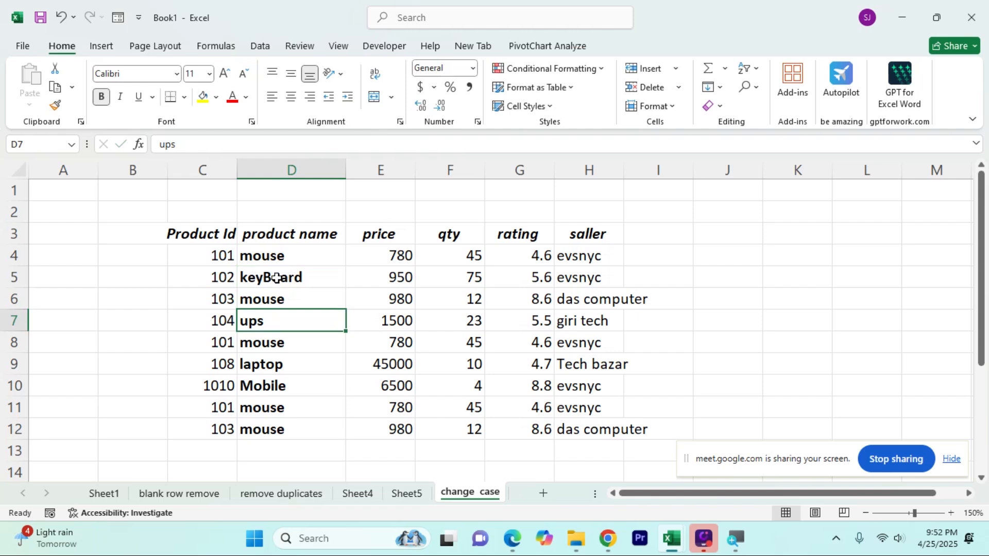
double_click(301, 256)
key(BackSpace)
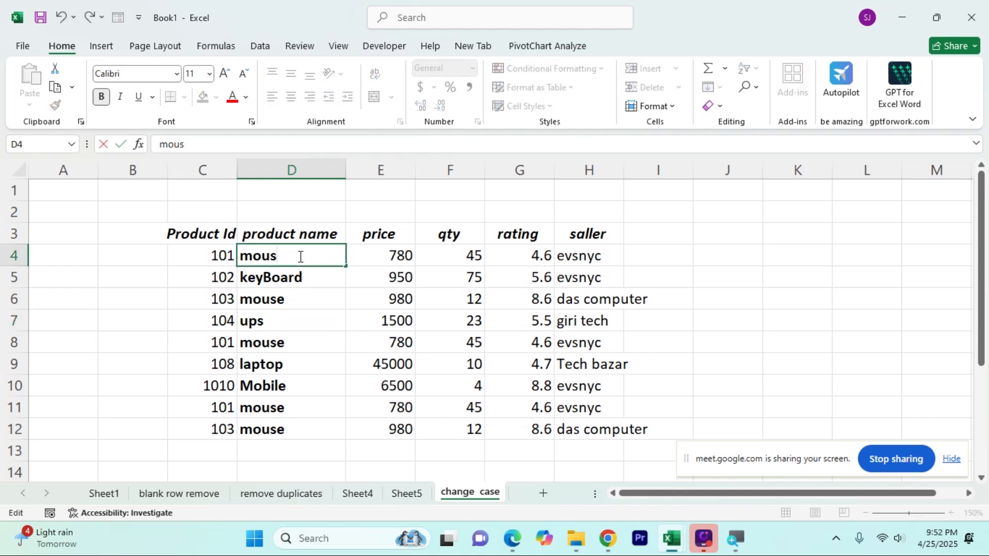
text(E)
click(280, 386)
Change the product name in D8 to mOuse and the one in D11 to mouSE
double_click(261, 343)
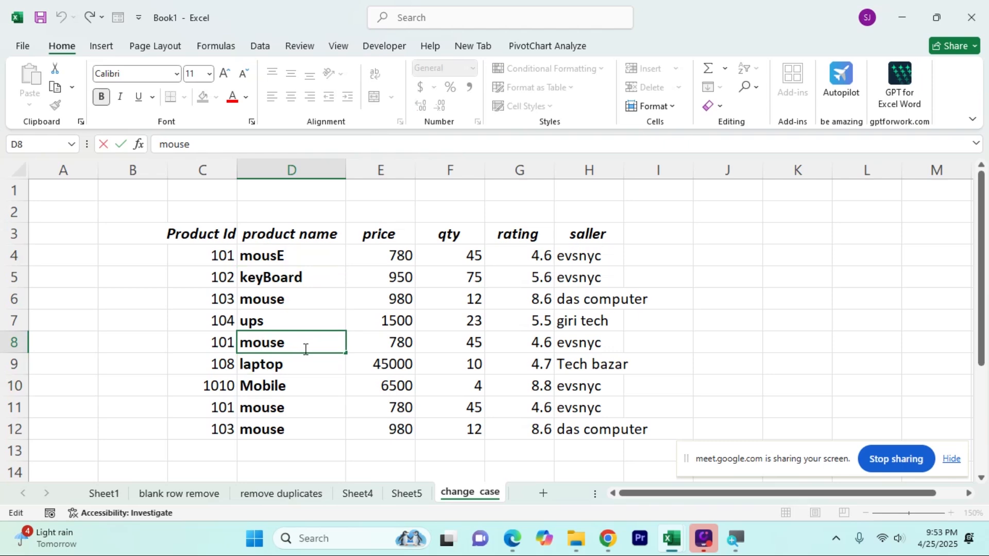
key(BackSpace)
text(O)
click(305, 419)
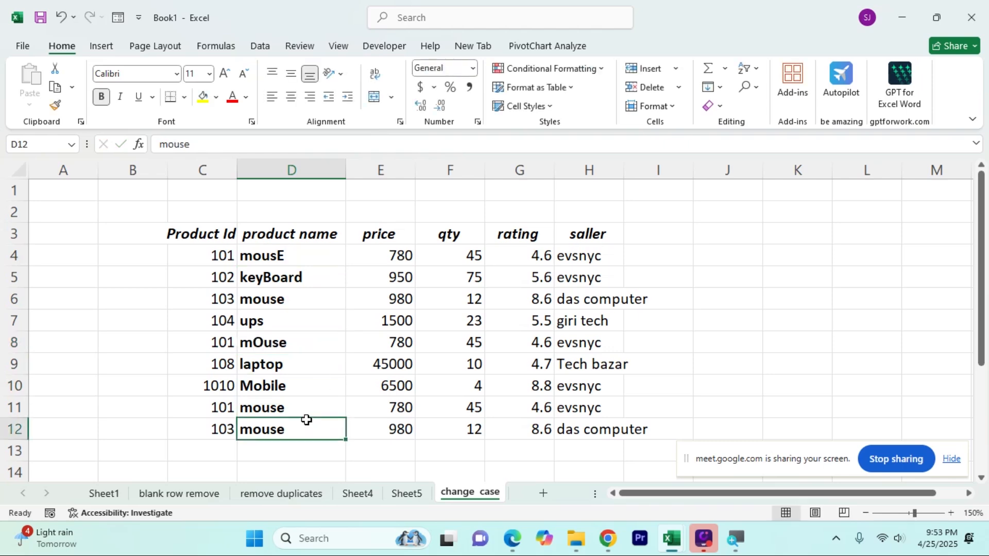
double_click(299, 405)
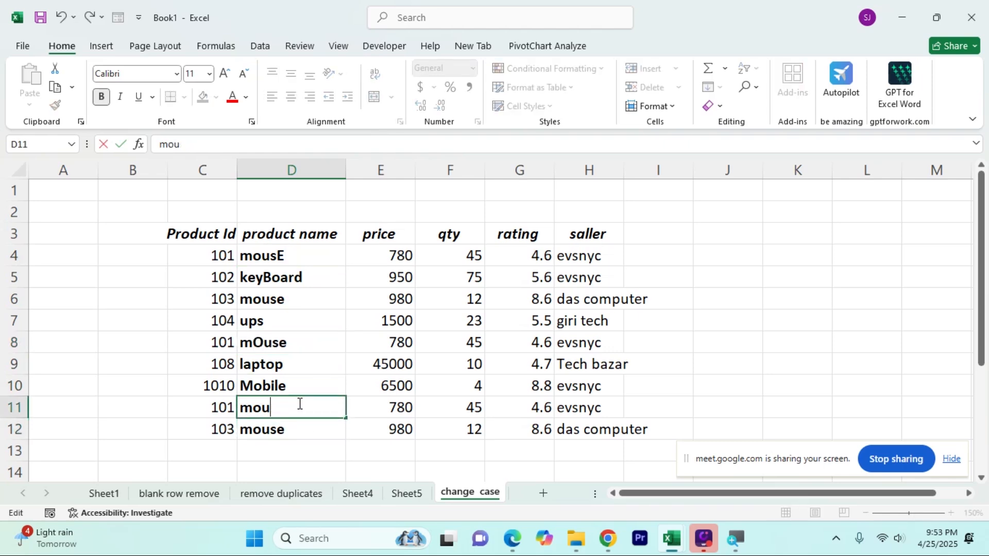
text(SE)
Change the product name in D9 to laPtop
double_click(259, 365)
key(BackSpace)
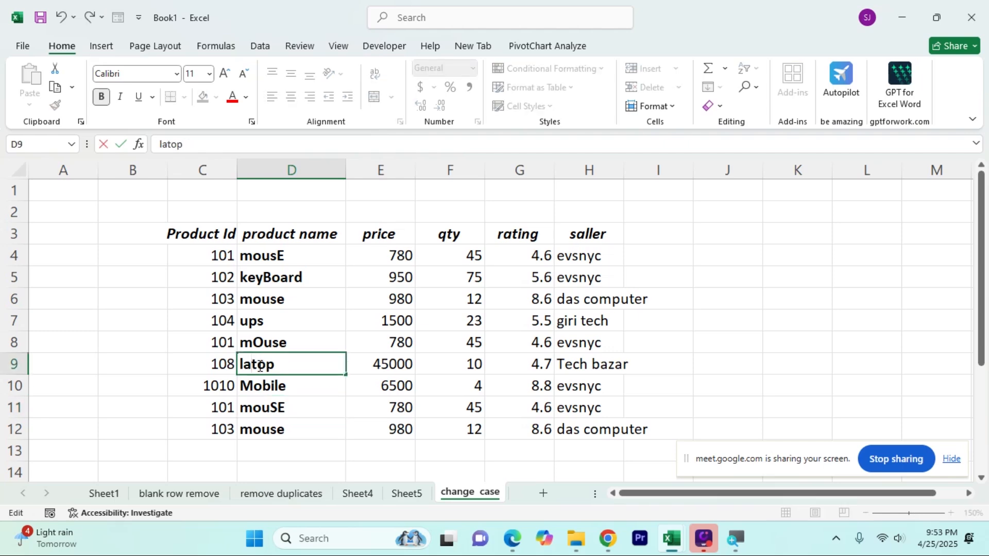
text(P)
click(311, 448)
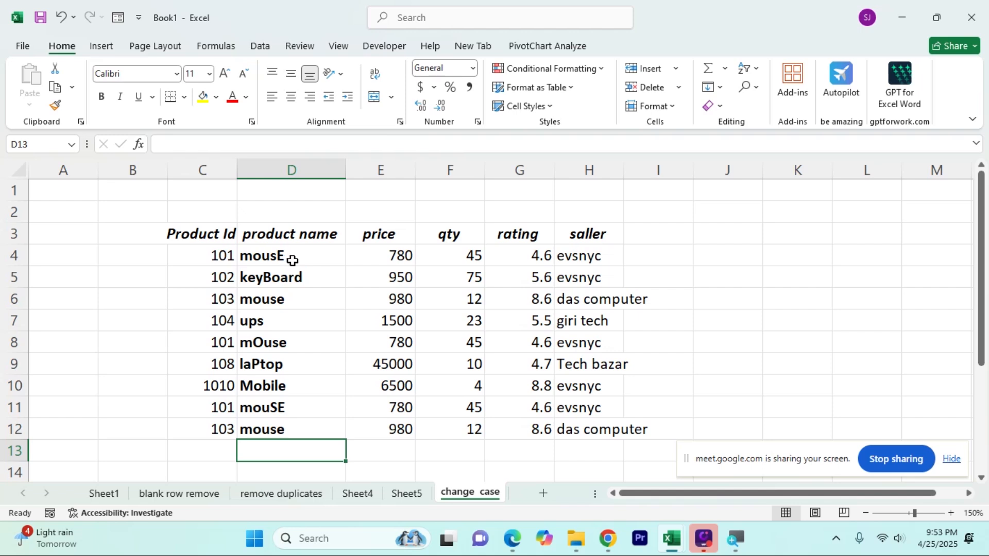
drag(295, 257, 293, 434)
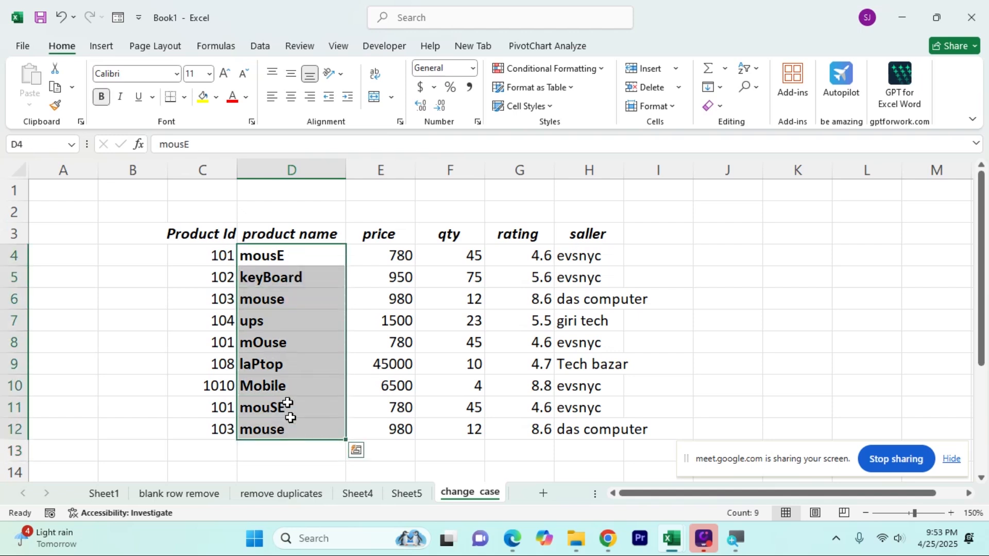
click(287, 363)
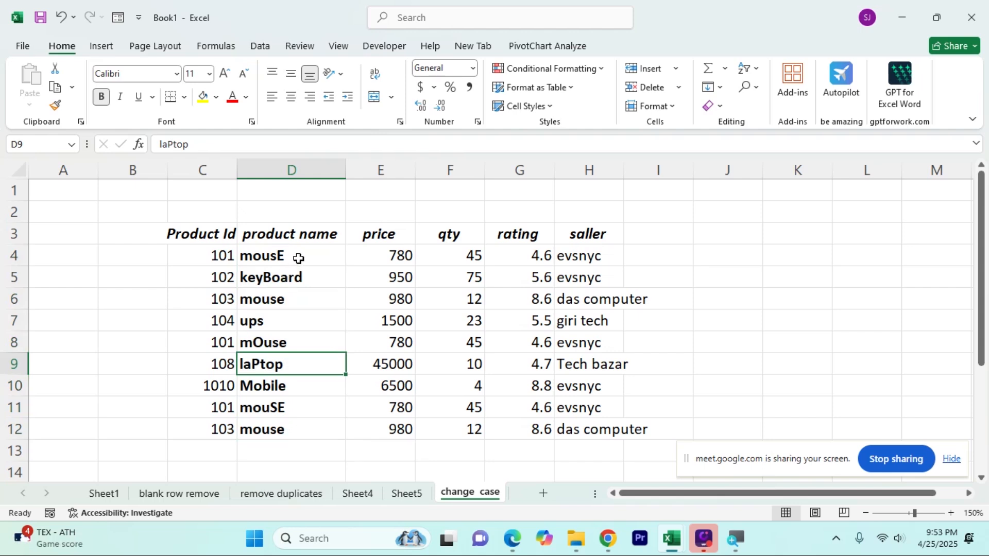
drag(298, 258, 295, 435)
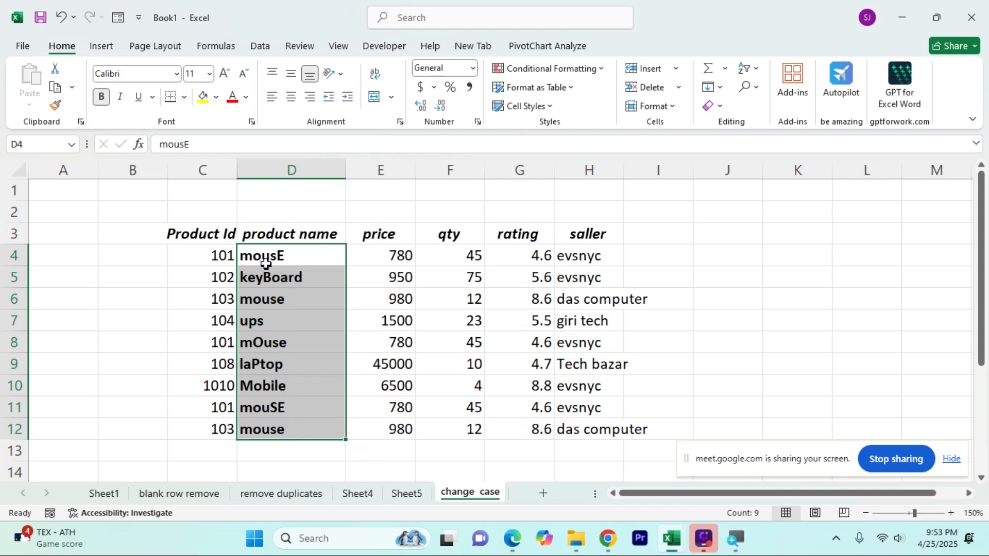
click(819, 263)
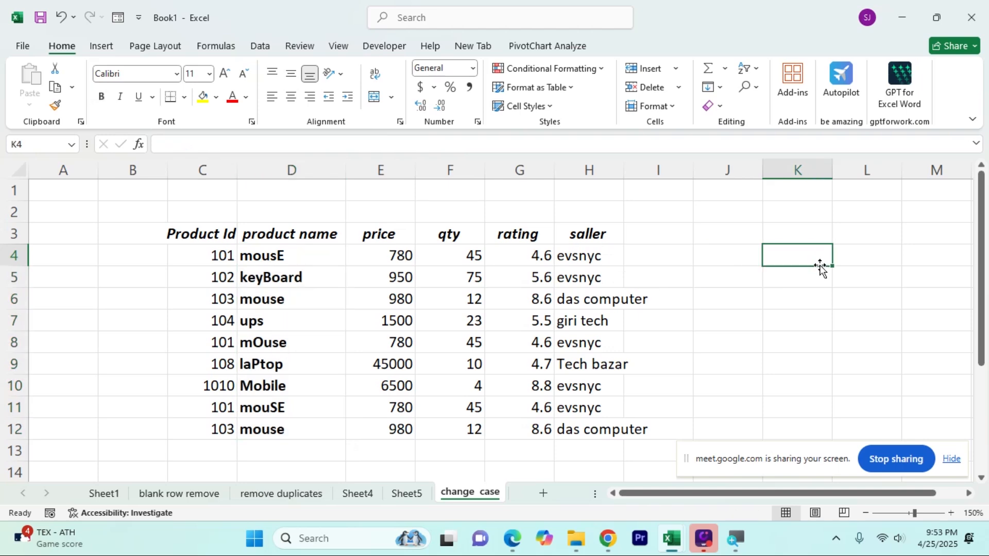
click(301, 253)
drag(300, 253, 301, 427)
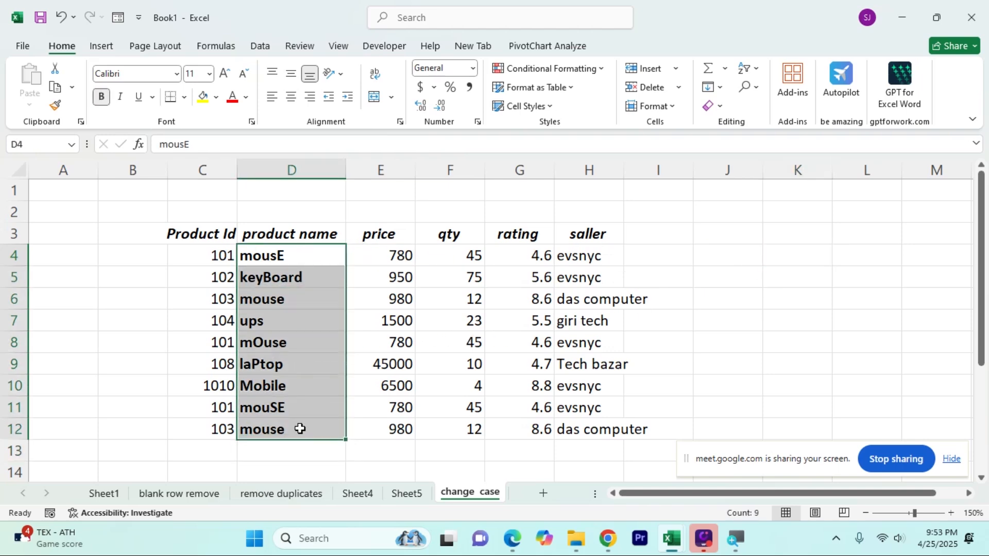
Change the product name in D10 to MoBile and the one in D7 to Ups
double_click(272, 387)
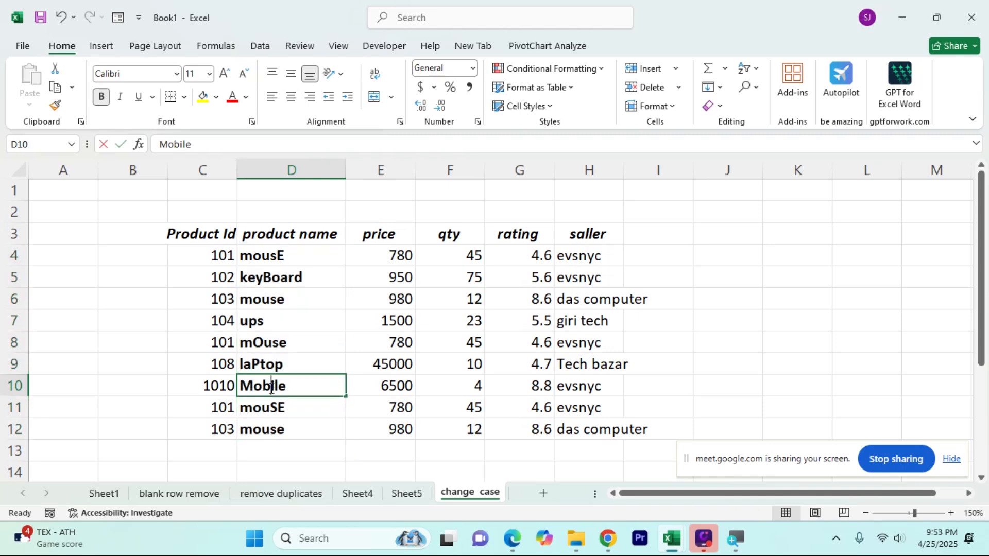
key(BackSpace)
text(B)
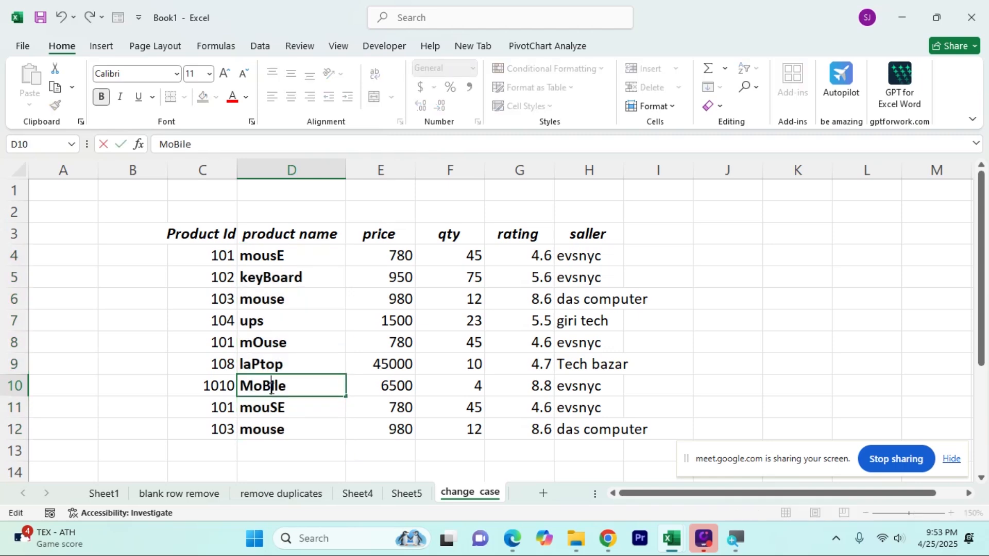
click(273, 455)
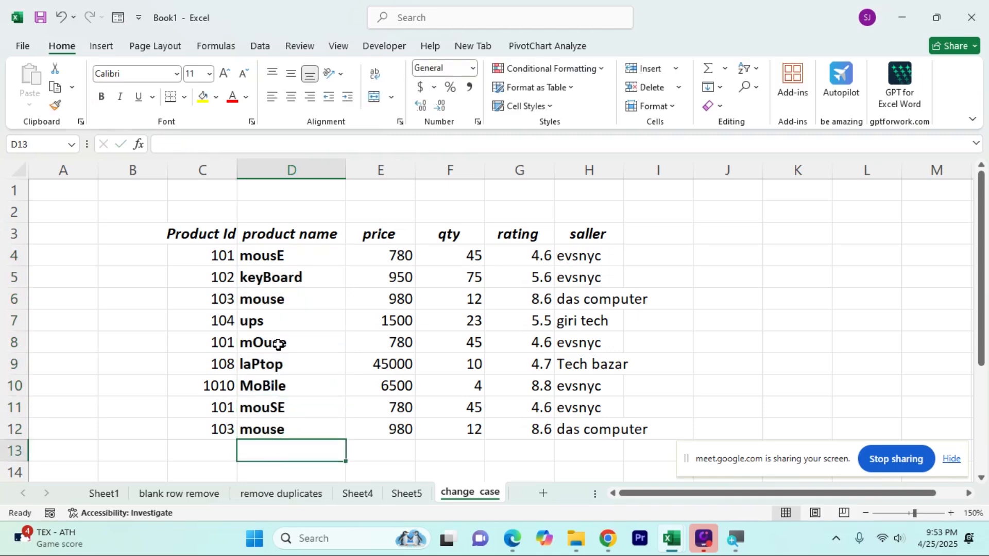
double_click(249, 325)
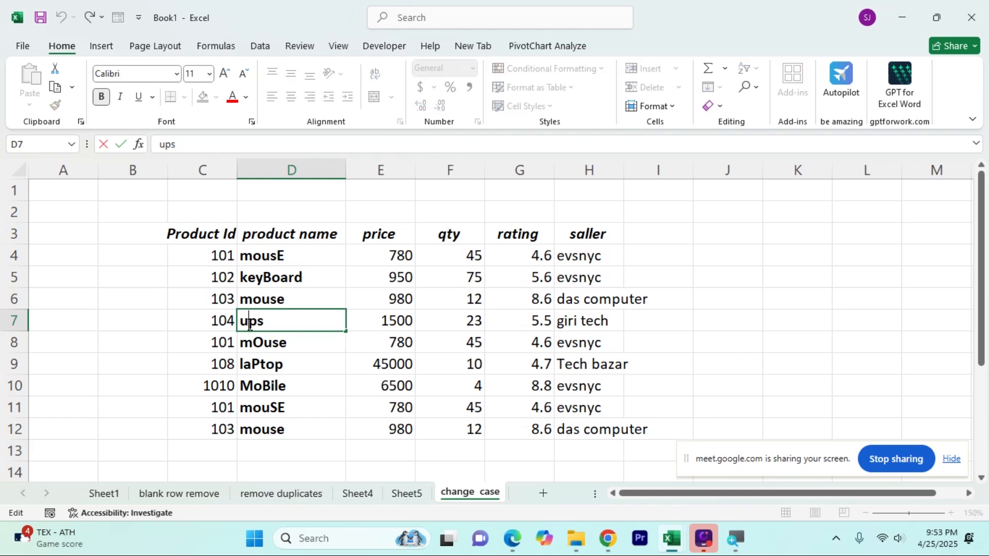
key(BackSpace)
text(U)
click(309, 360)
drag(293, 257, 297, 451)
click(297, 451)
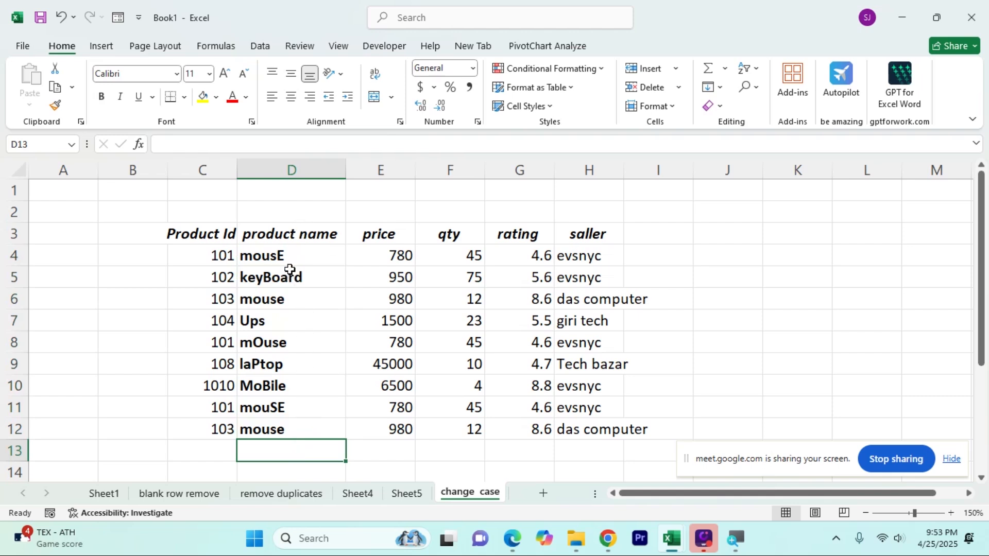
Insert a blank column between product name and price and enter the heading "proper" in E3
click(393, 170)
right_click(393, 170)
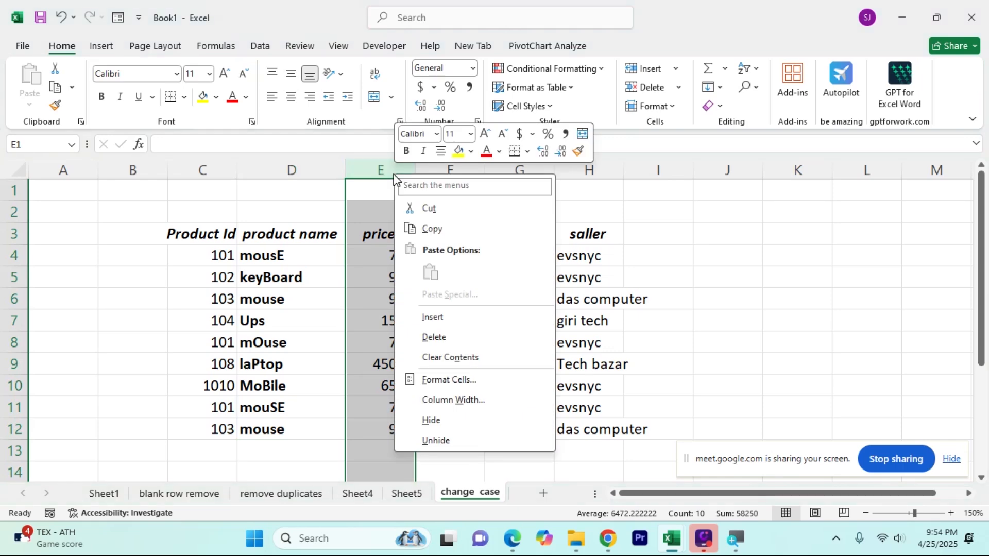
click(426, 313)
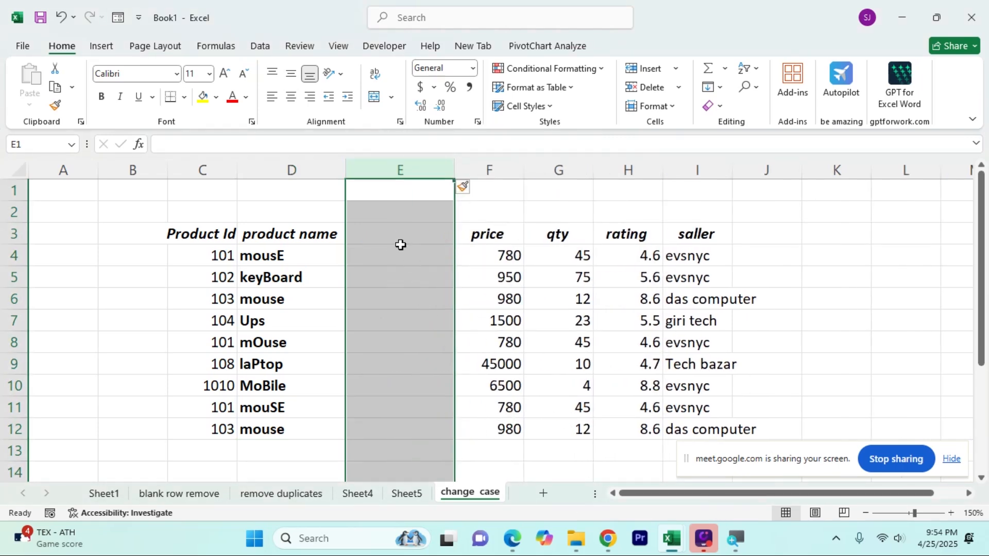
click(401, 249)
click(402, 234)
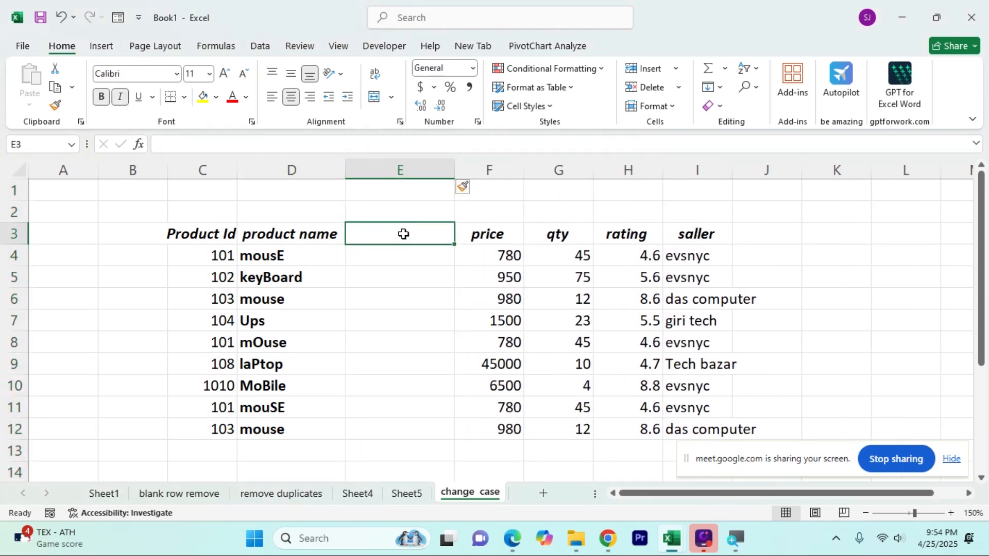
text(proper)
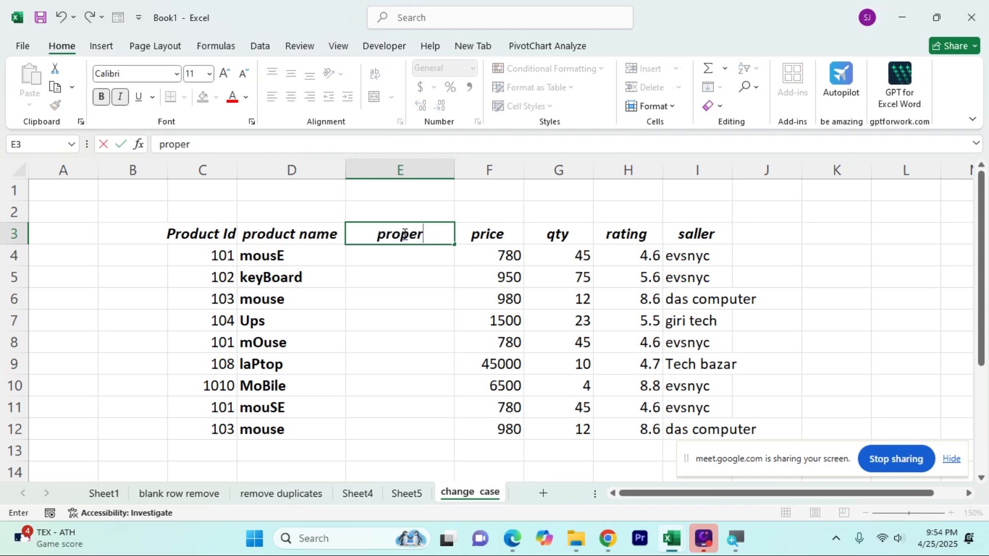
key(Return)
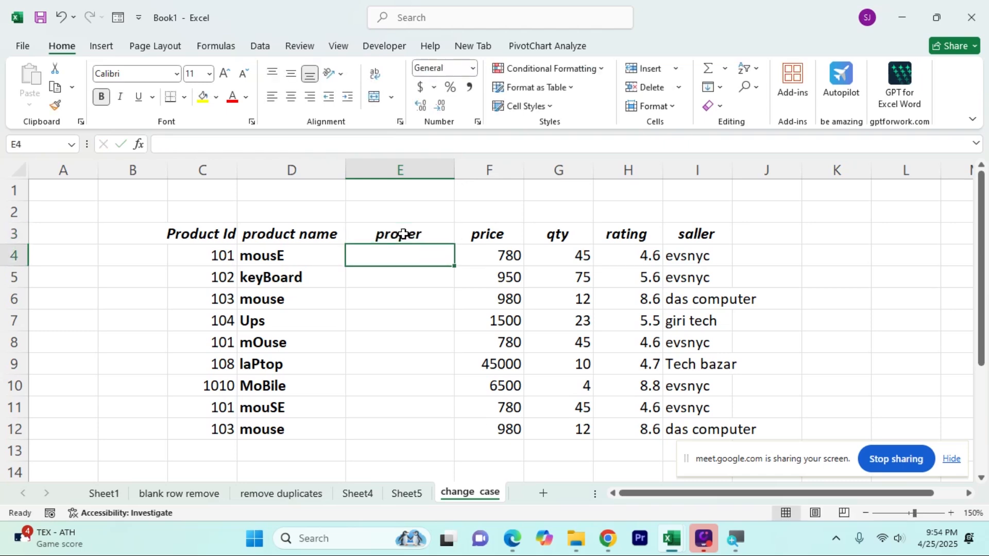
Enter =PROPER(D4) in E4 and fill the formula down to E12
text(=pro)
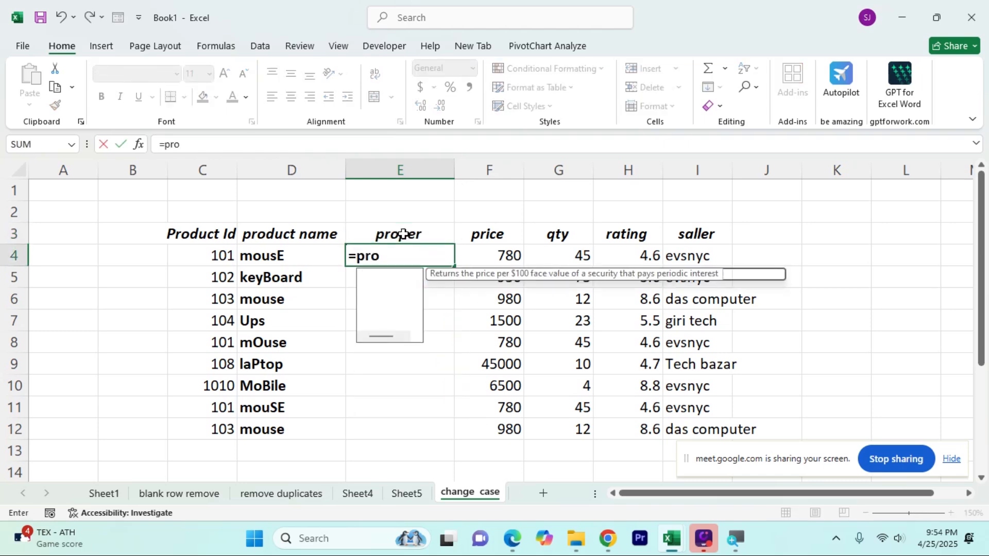
key(Down)
key(Down)
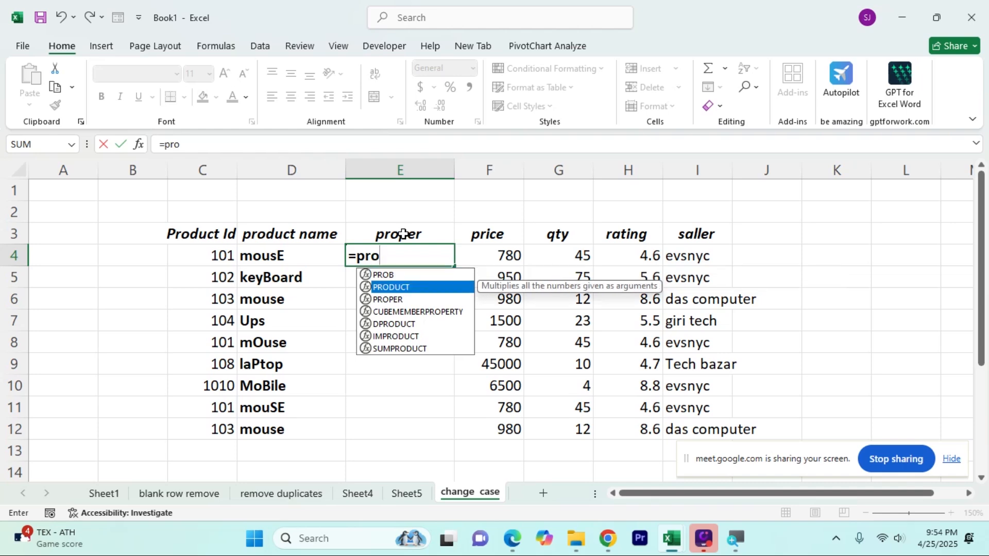
key(Tab)
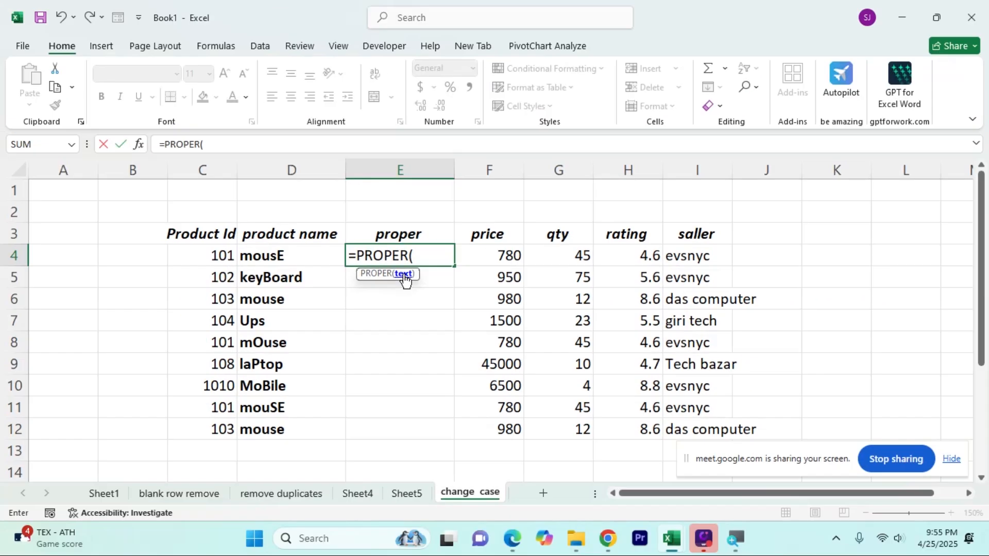
click(221, 237)
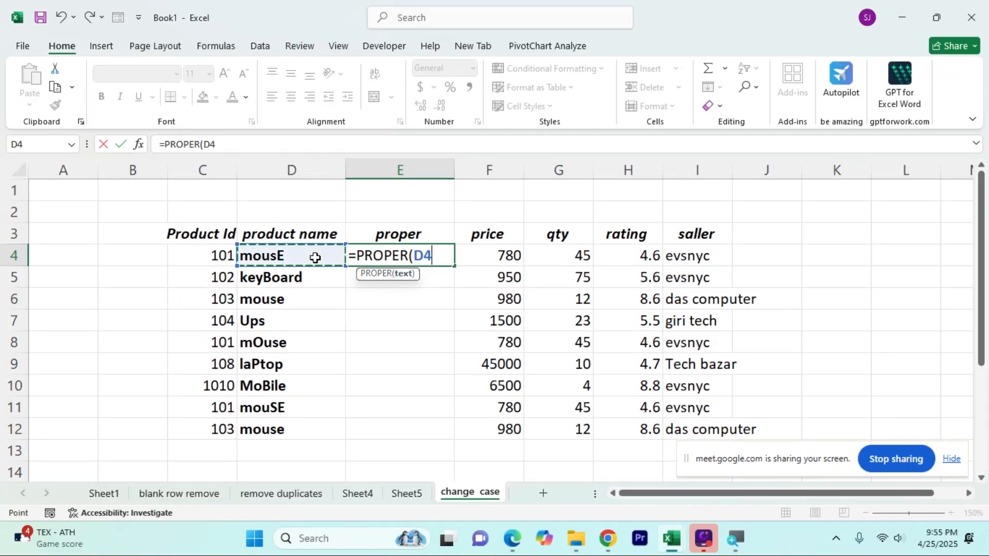
text())
key(Return)
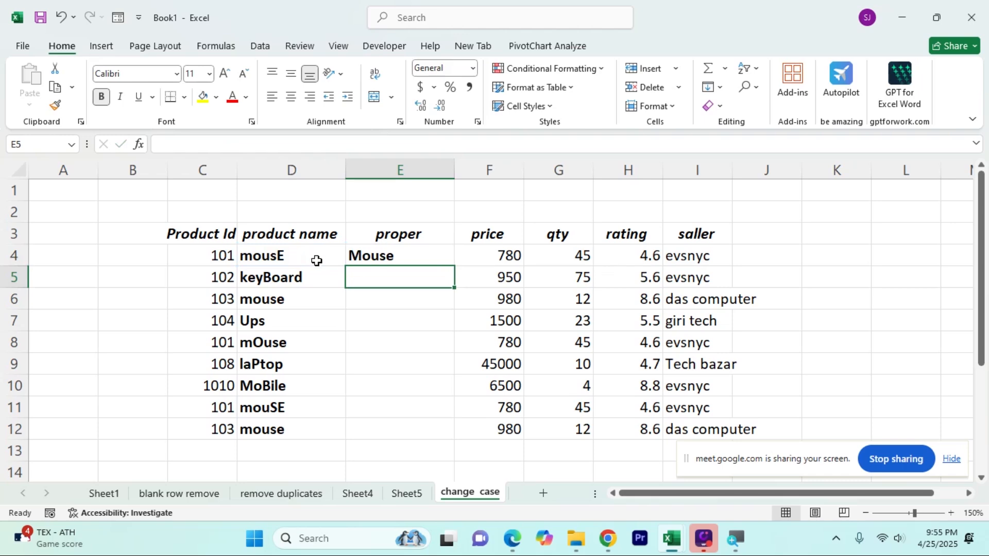
key(Up)
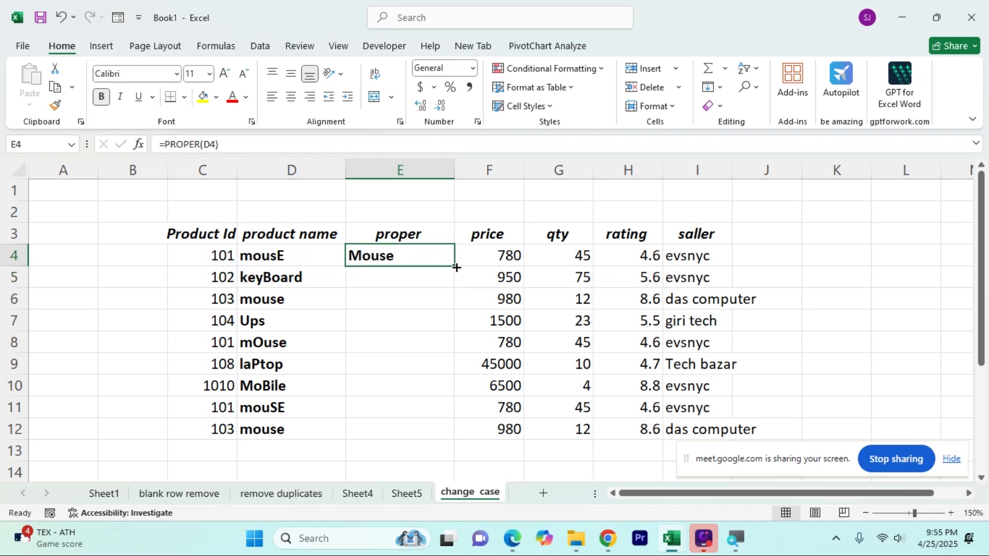
drag(455, 267, 444, 438)
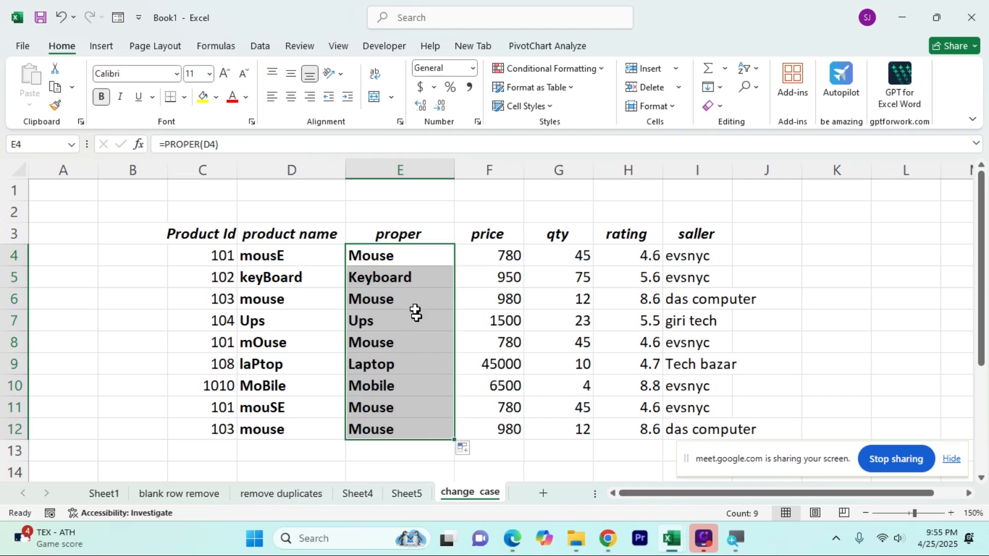
Compare the original product names in column D with the PROPER results in column E, row by row
drag(410, 254, 414, 424)
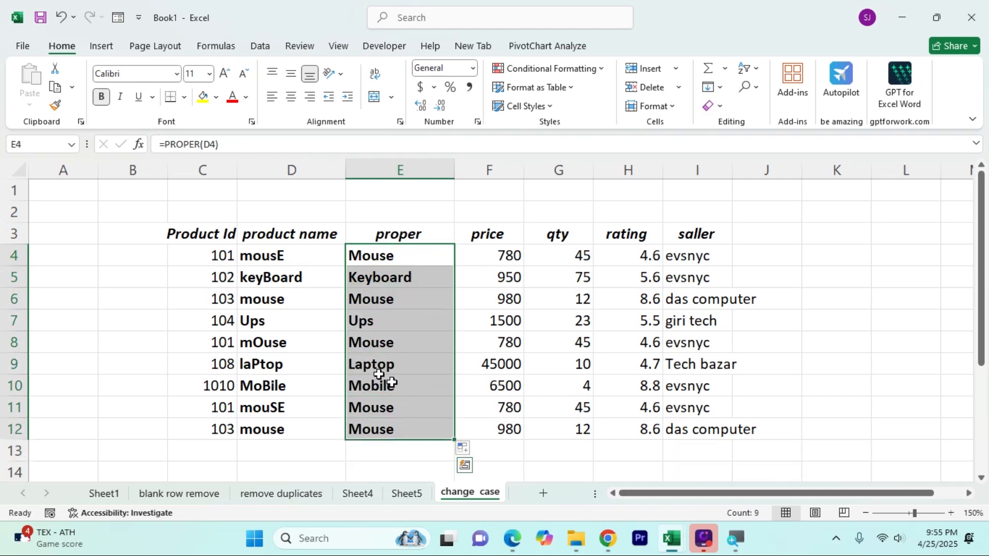
click(260, 343)
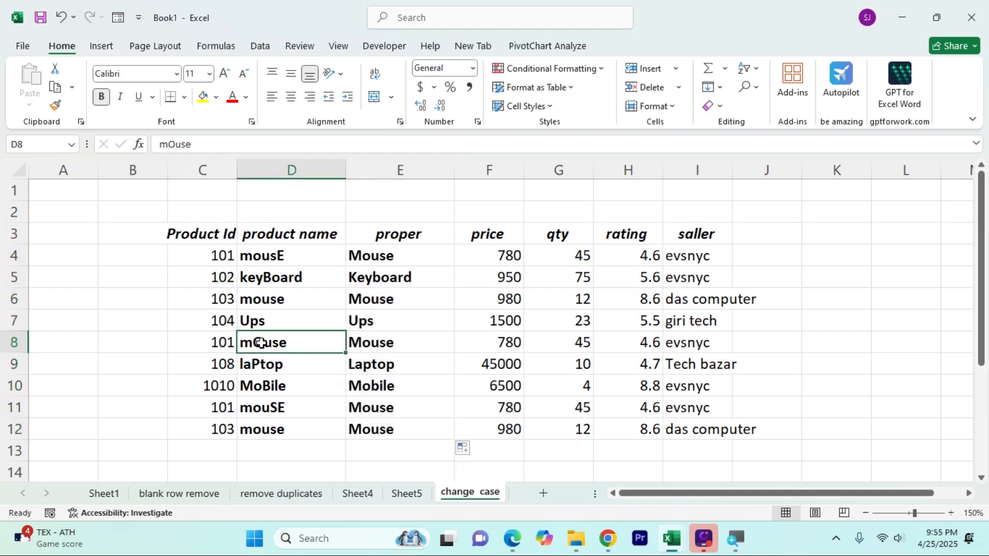
click(387, 345)
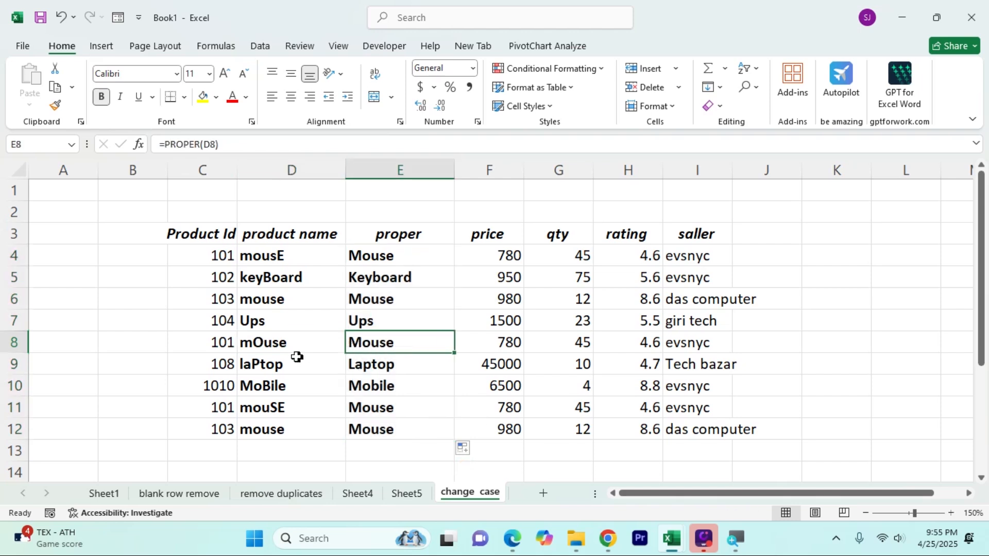
click(265, 370)
click(395, 370)
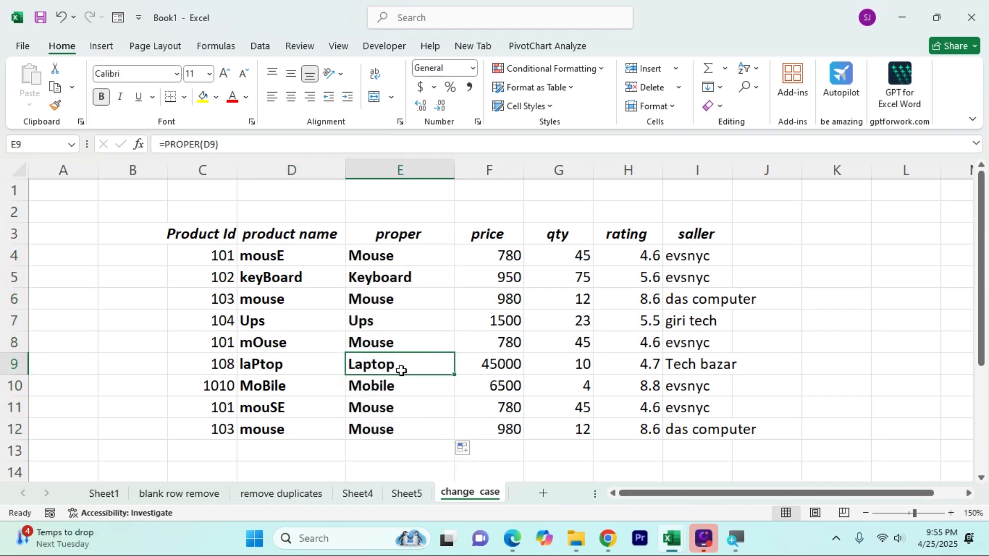
click(270, 386)
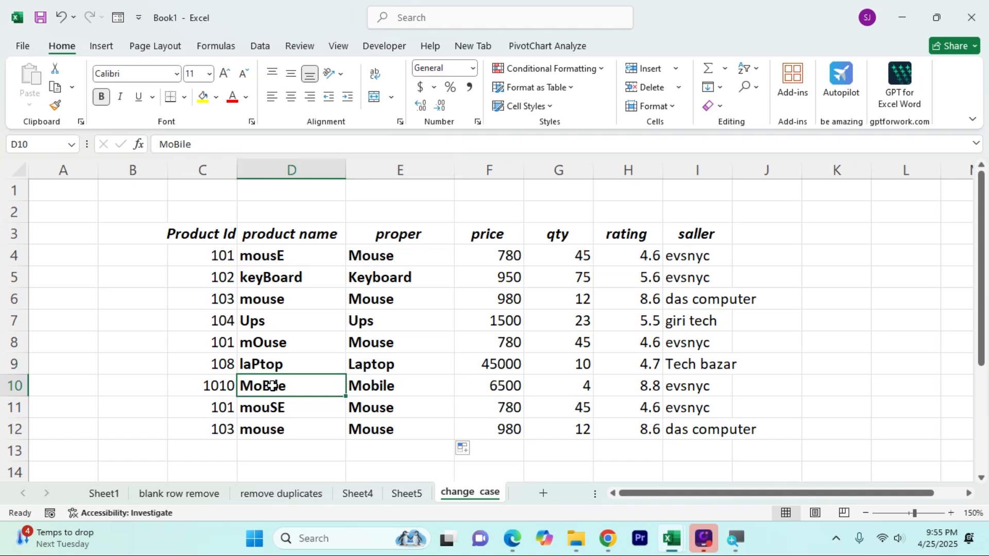
click(380, 386)
click(282, 407)
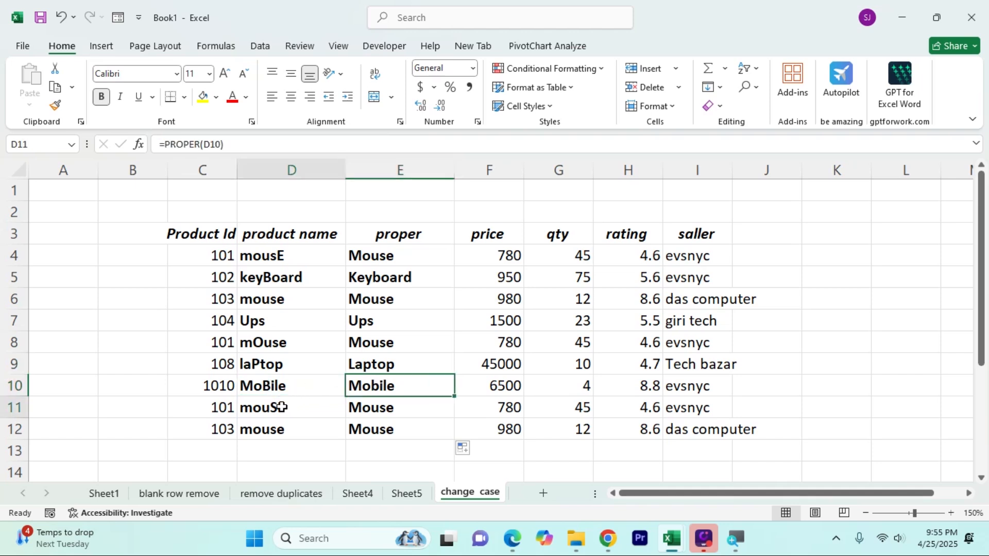
click(392, 409)
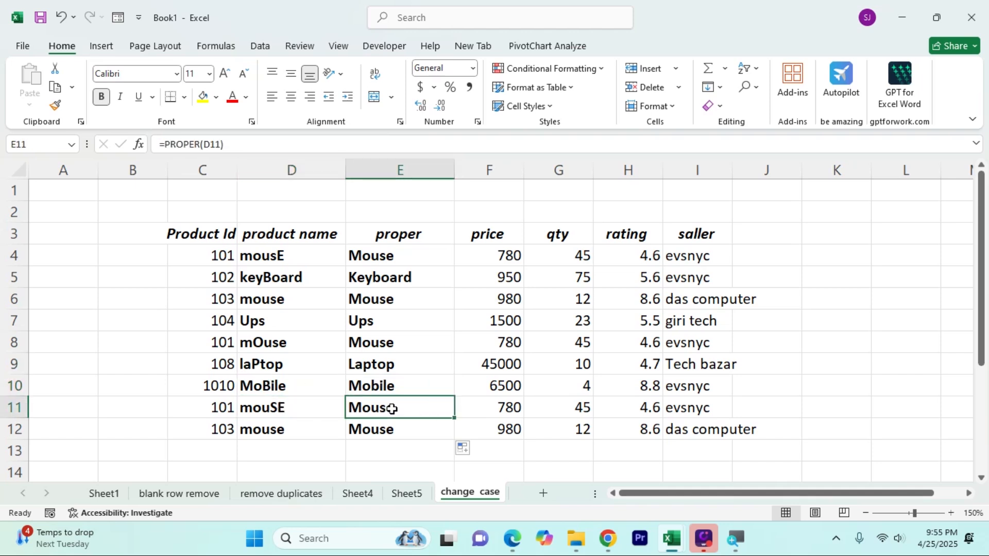
drag(378, 255, 398, 425)
click(411, 473)
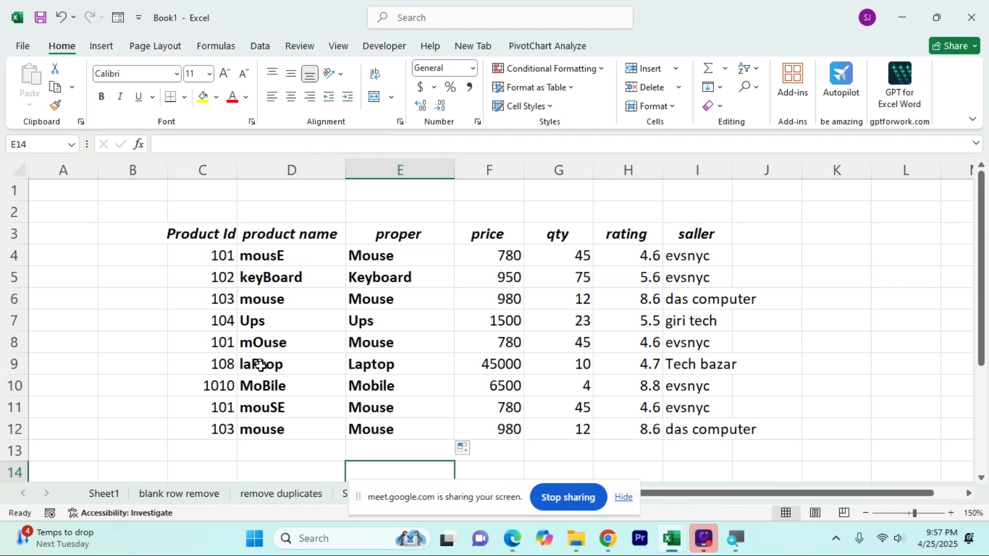
drag(388, 257, 386, 427)
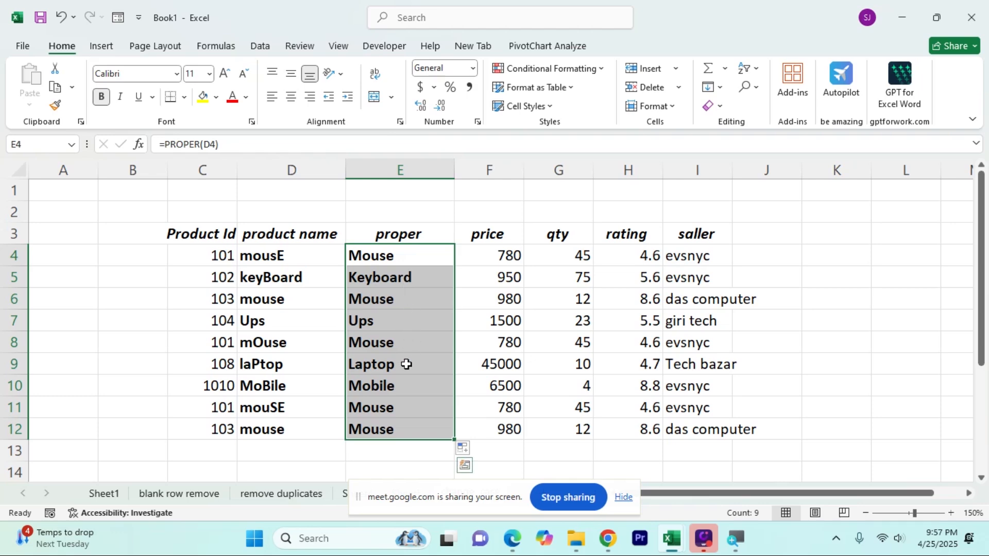
drag(397, 234, 400, 438)
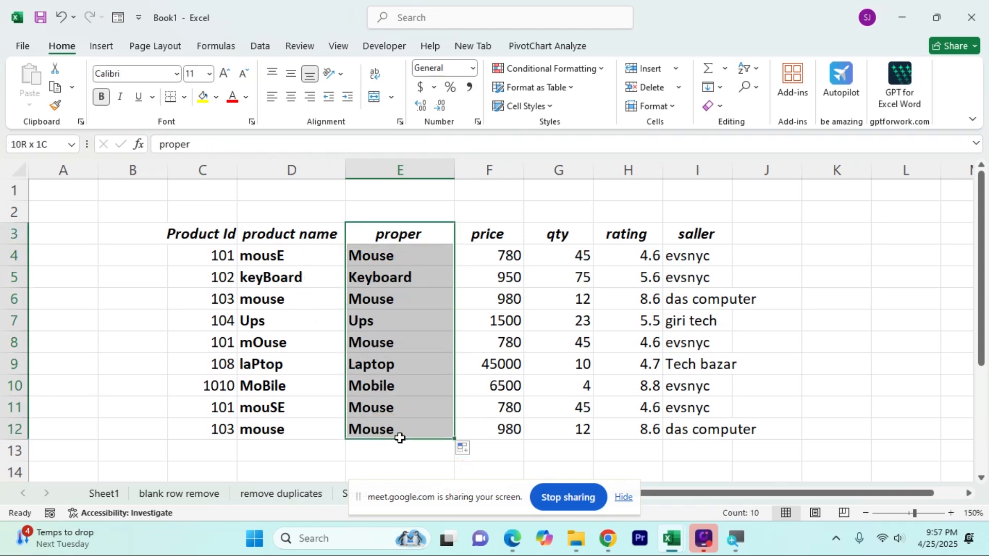
drag(304, 256, 305, 433)
ctrl+click(395, 237)
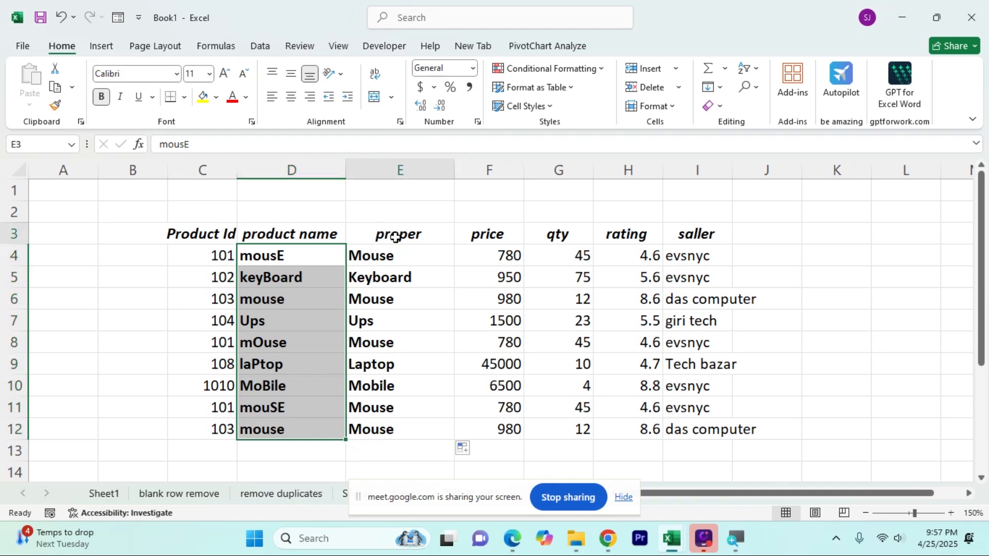
drag(396, 237, 395, 429)
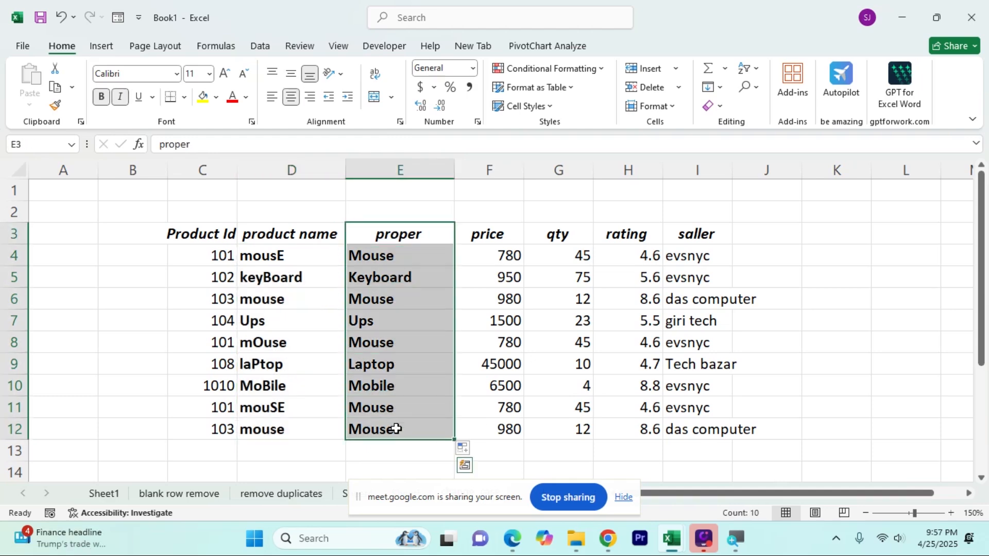
Enter the heading "upper" in K3
click(828, 234)
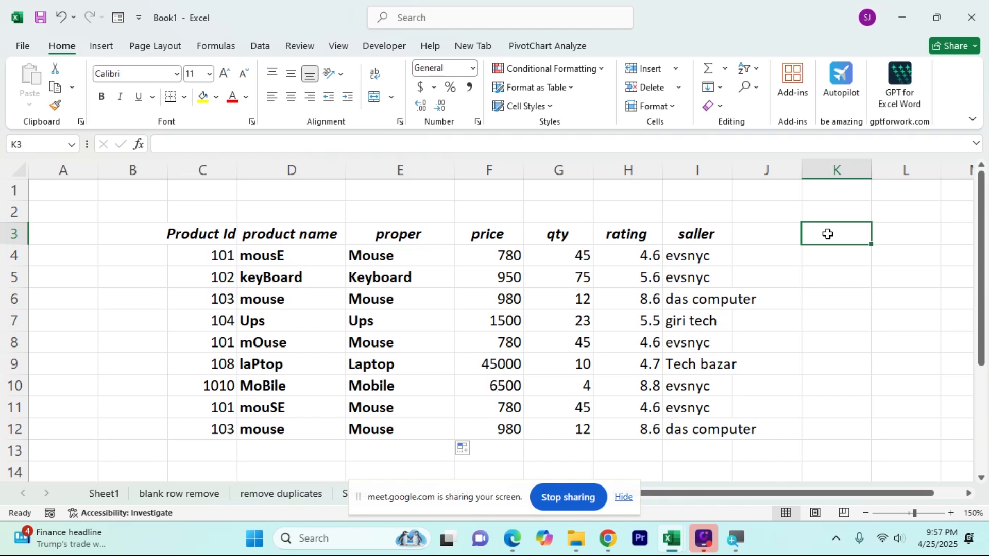
text(up)
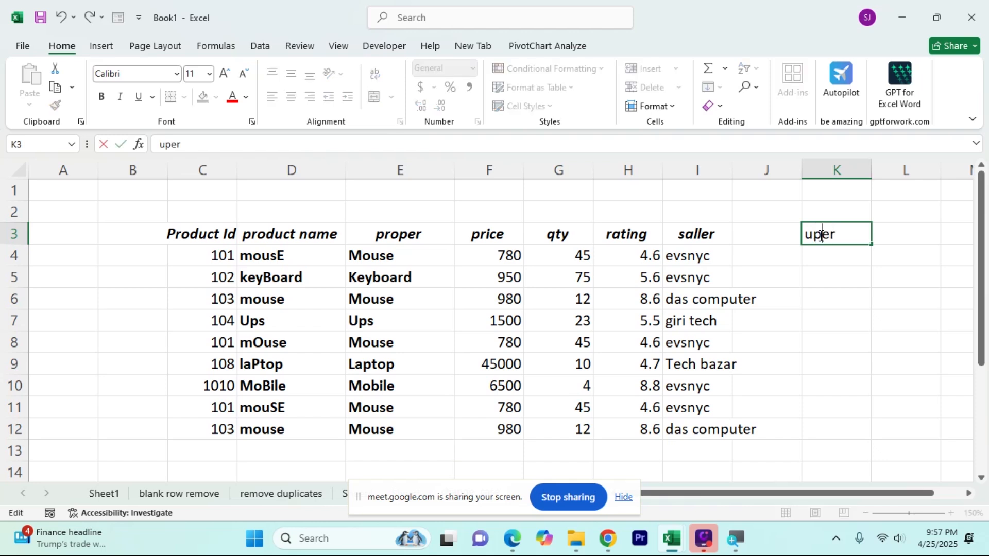
text(p)
click(850, 296)
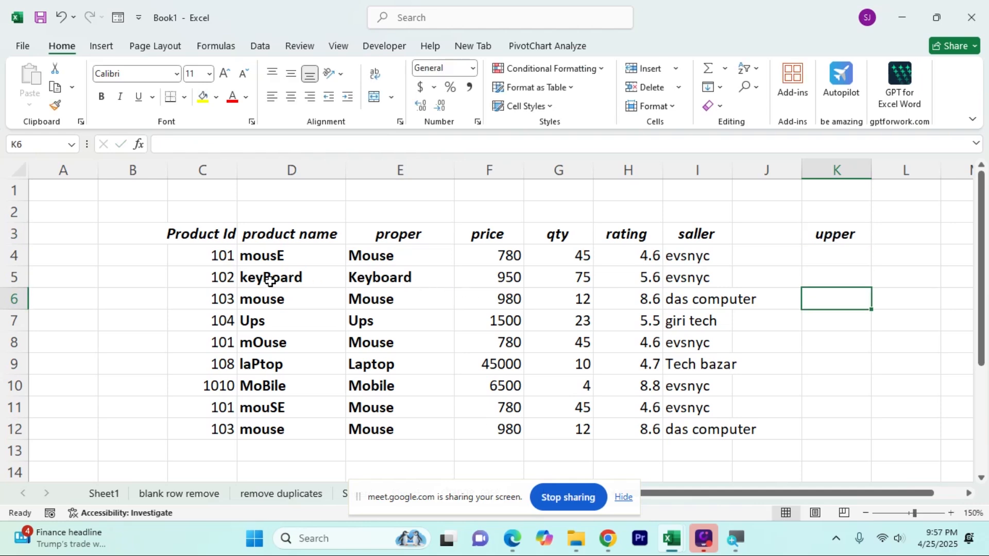
Convert the first product name to capitals by entering =UPPER(D4) in K4
drag(282, 255, 286, 435)
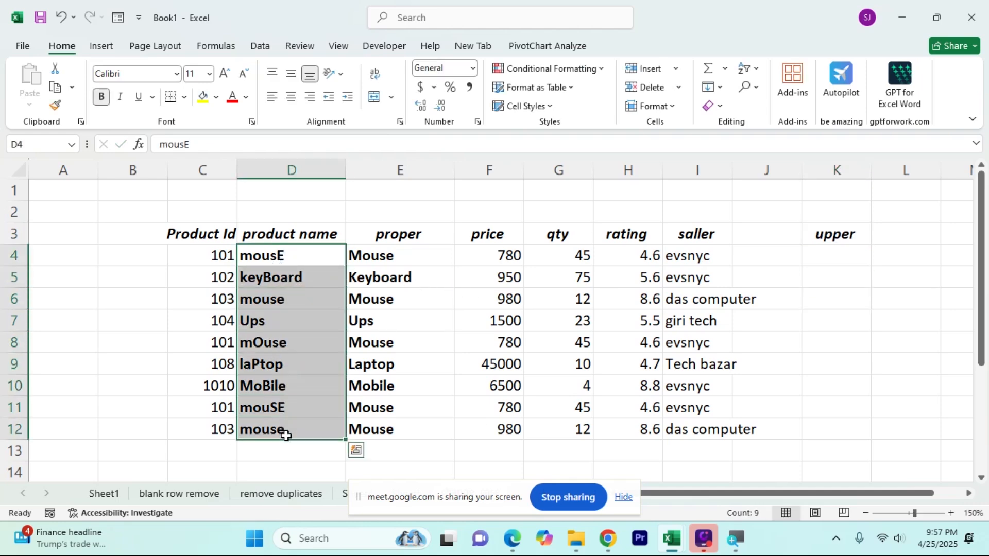
click(858, 259)
text(=up)
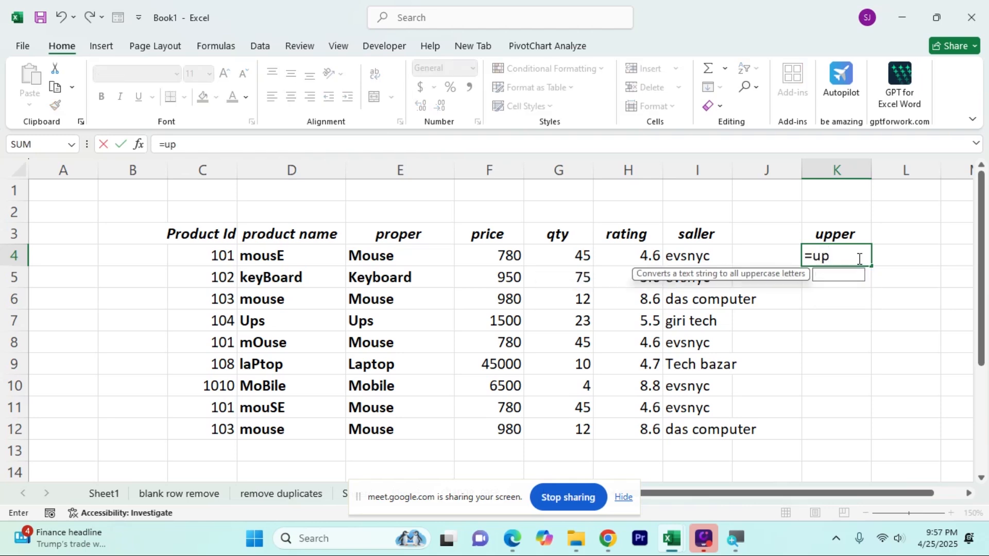
key(Tab)
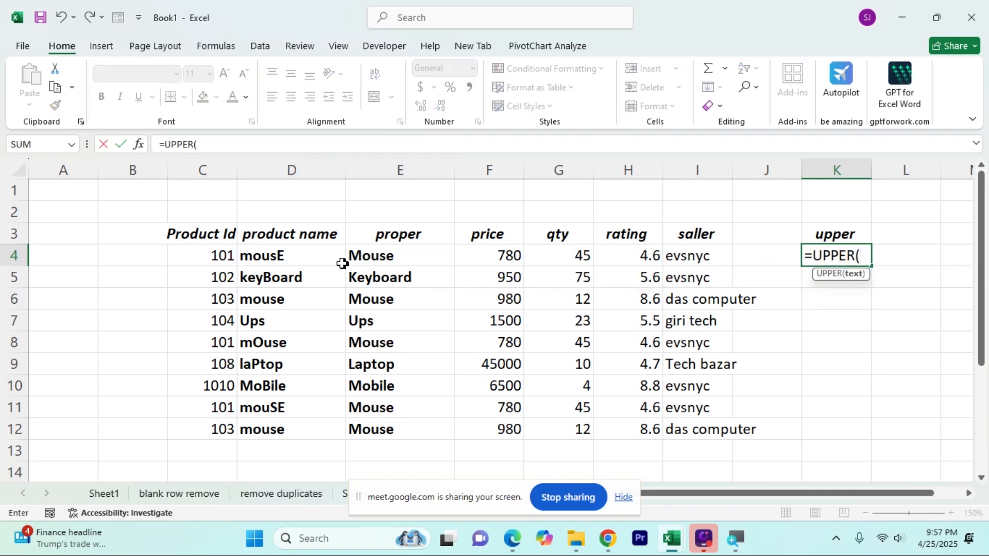
click(324, 257)
text())
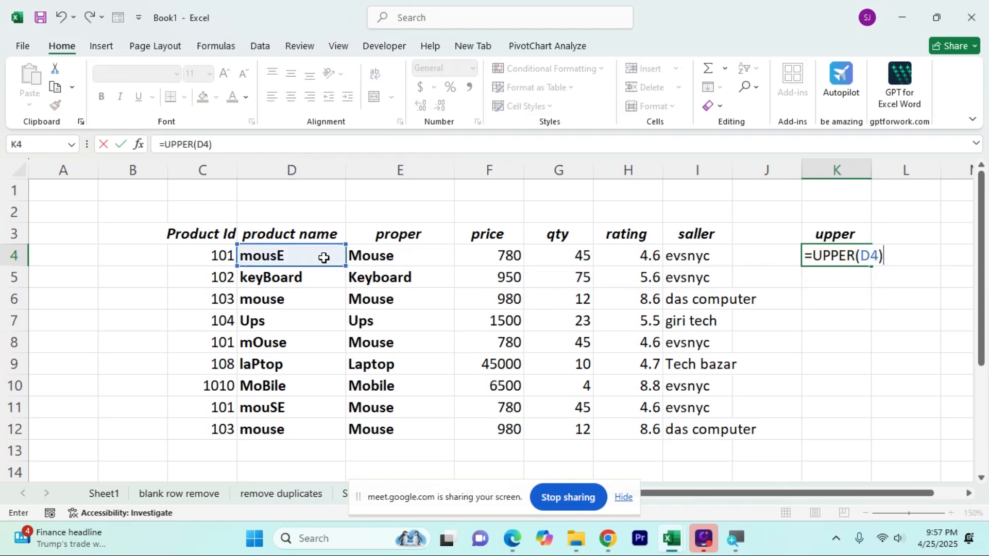
key(Return)
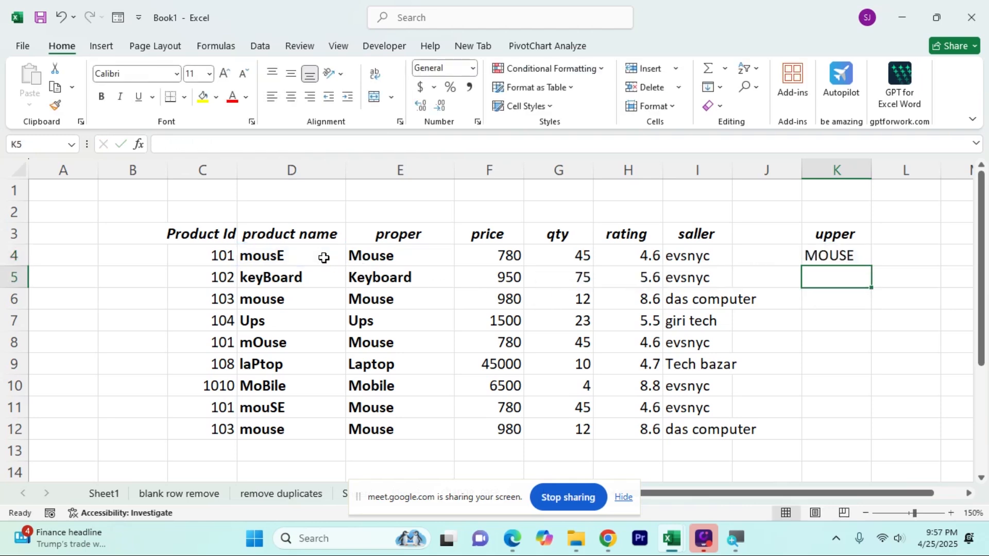
Fill the UPPER formula from K4 down to K12 and autofit the width of column K
click(858, 256)
drag(873, 267, 865, 435)
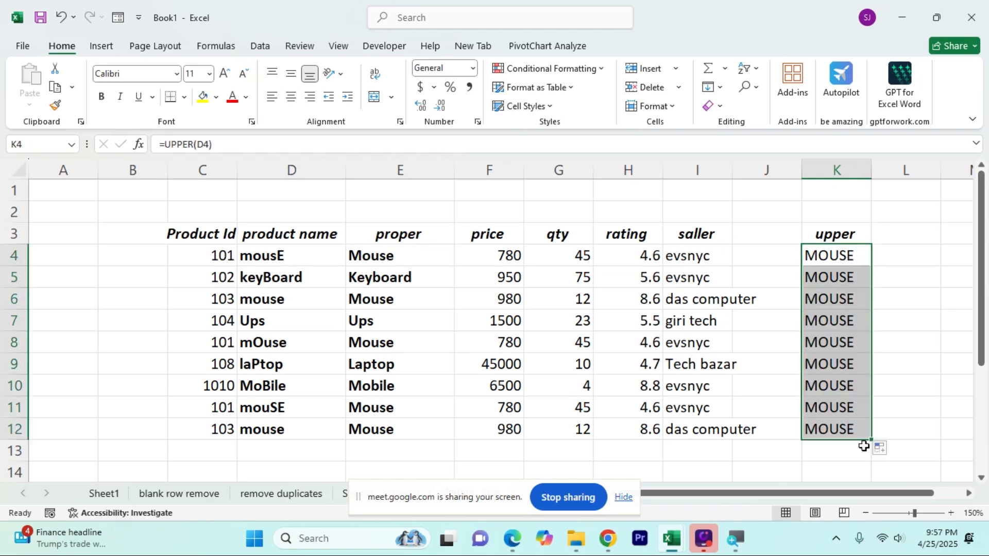
double_click(872, 170)
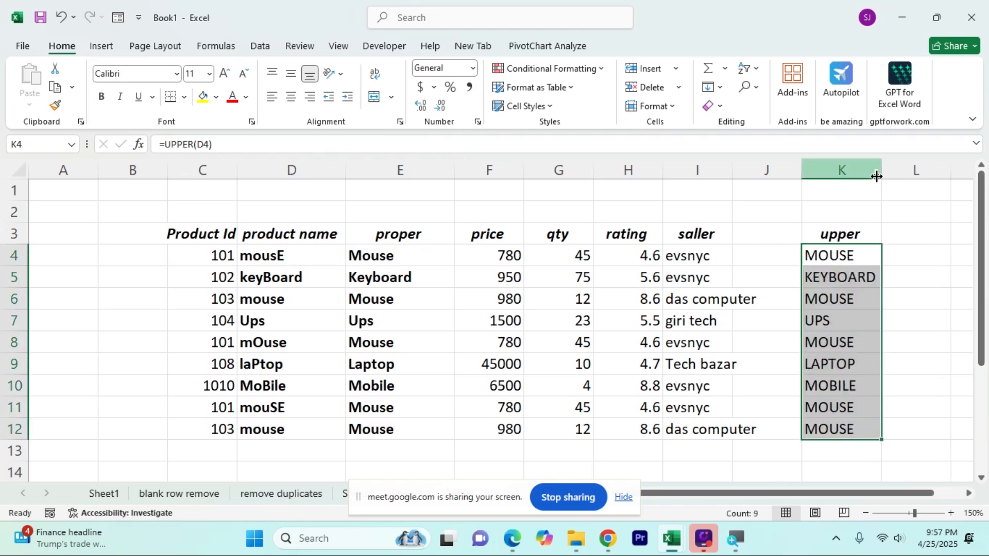
Enter the heading "lower" in L3 and the formula =LOWER(D4) in L4
click(906, 236)
text(lower)
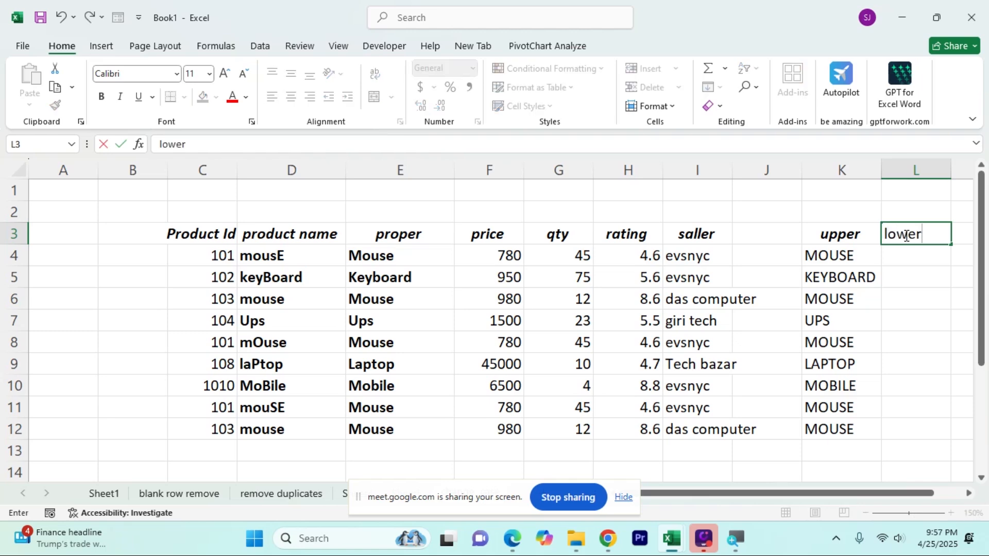
key(Return)
text(=)
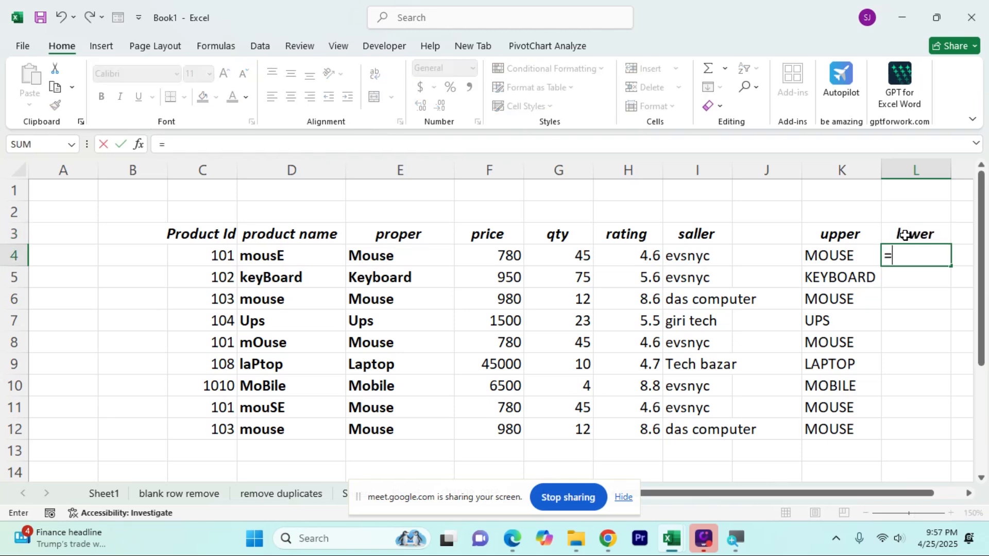
text(low)
key(Tab)
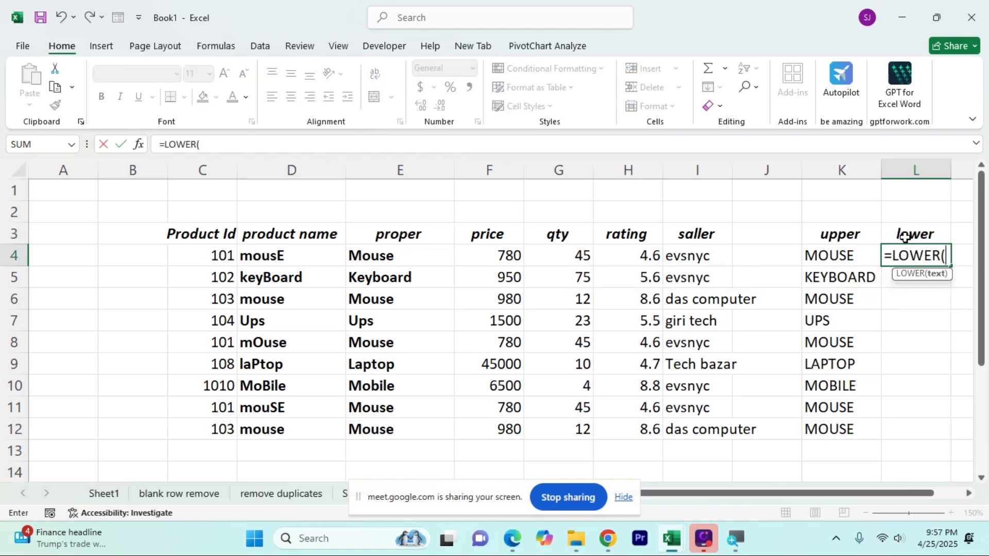
click(320, 257)
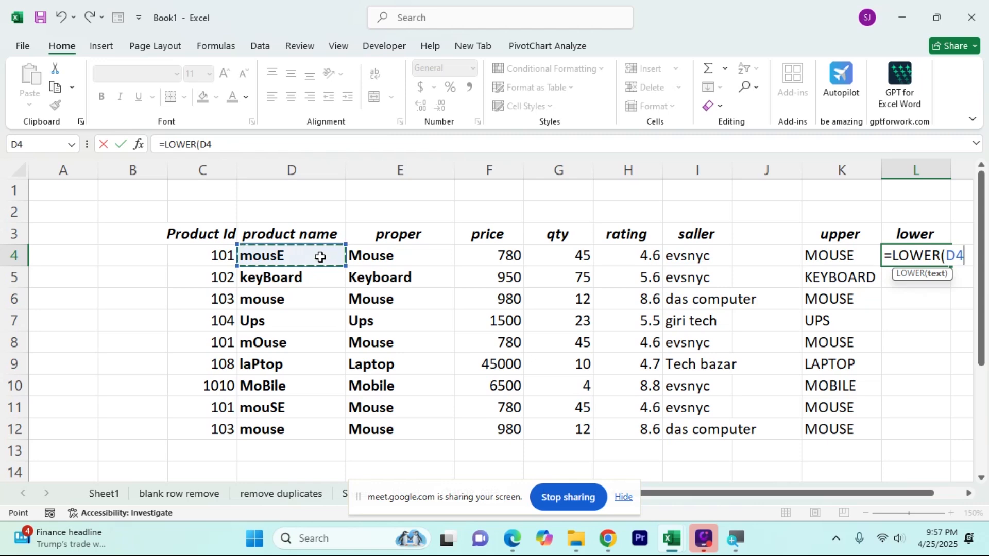
text())
key(Return)
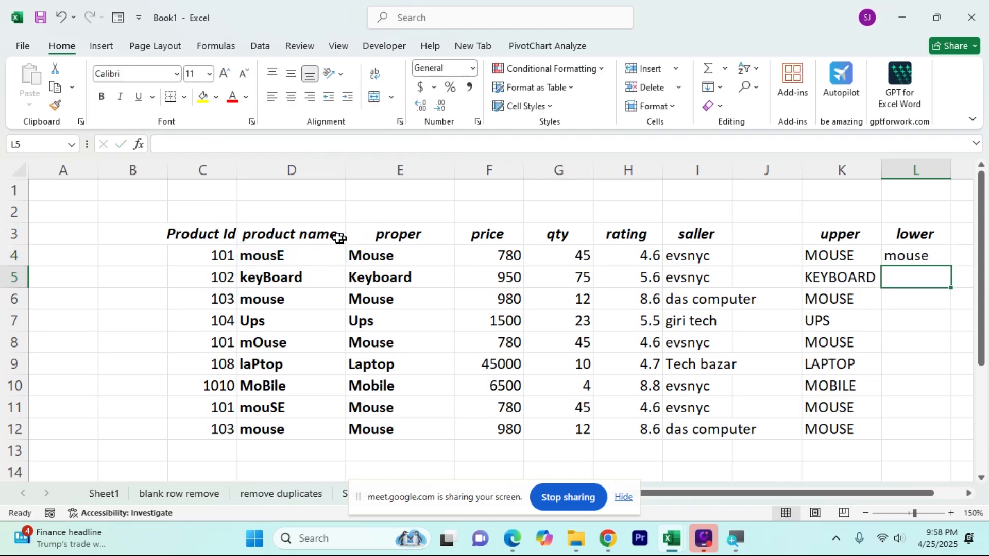
Go back to the overview of data cleaning topics on Sheet1
click(106, 495)
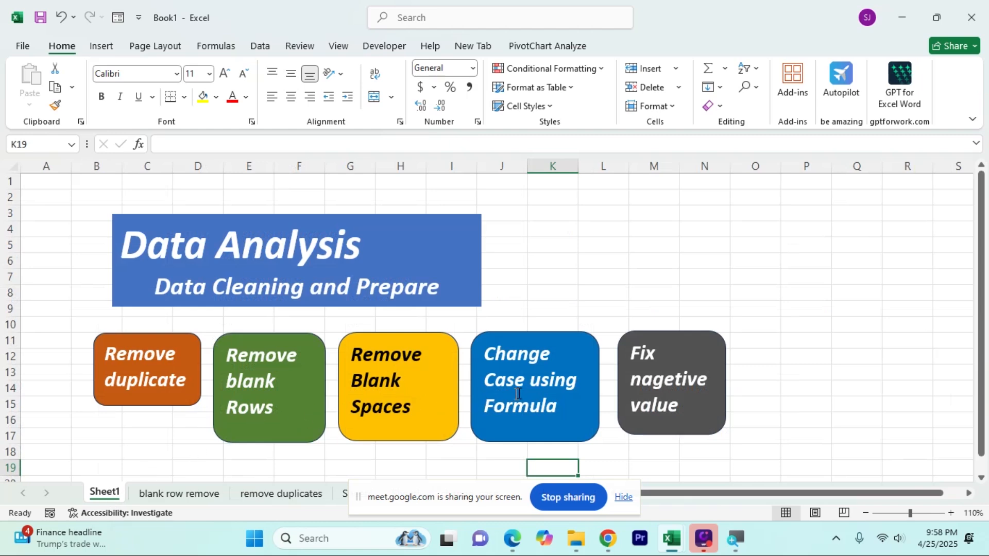
click(590, 308)
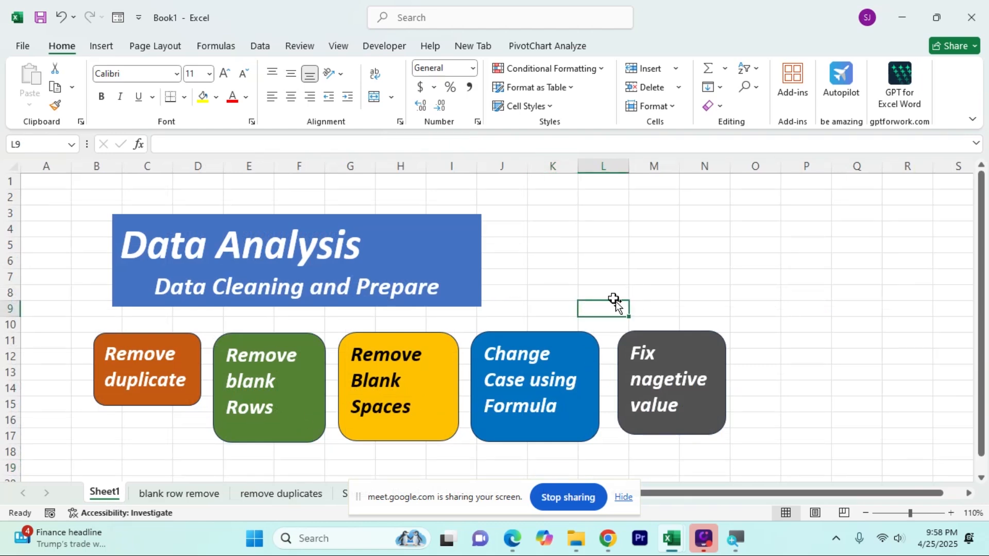